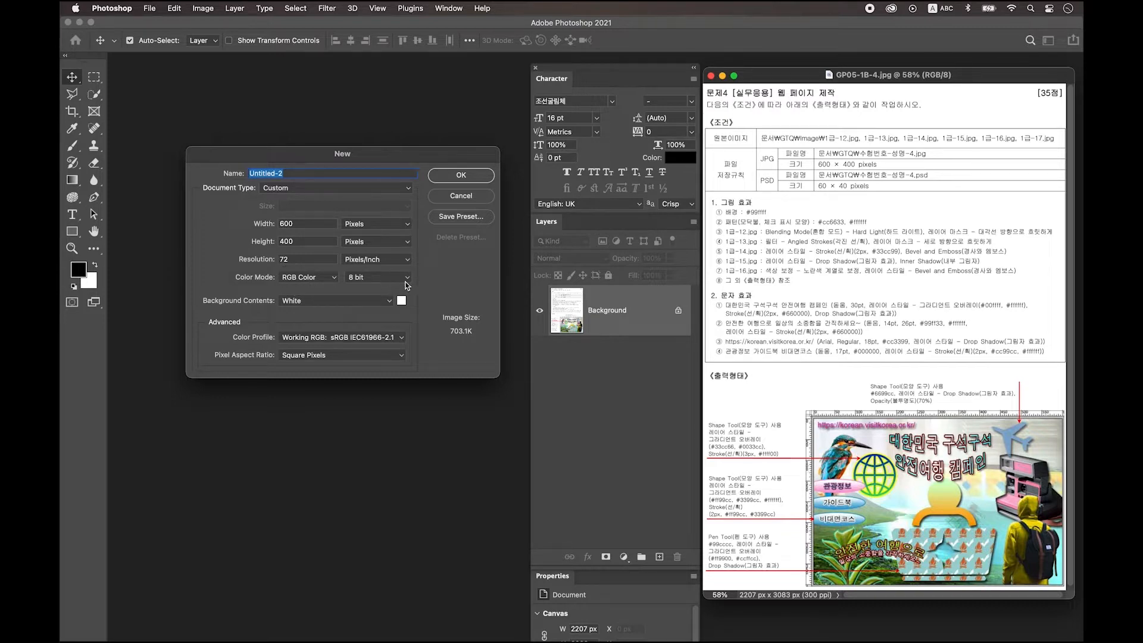
Step: Create the blank 600 × 400 px document, enlarge its view and window, and turn on rulers
{"action": "left_click", "coordinate": [475, 180]}
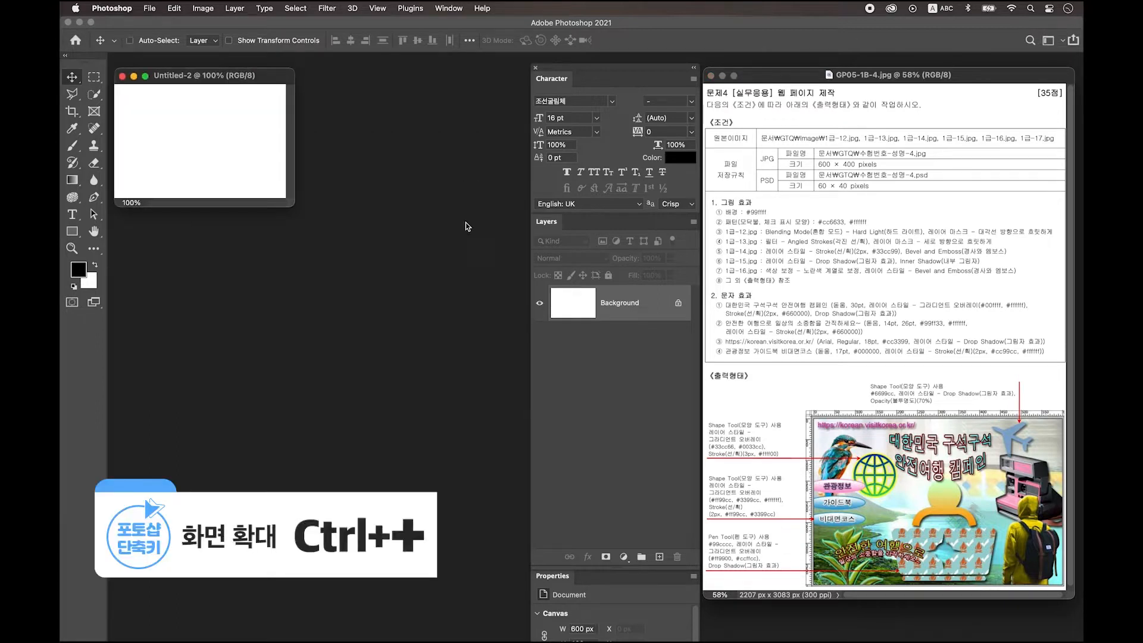
{"action": "key", "text": "super+plus"}
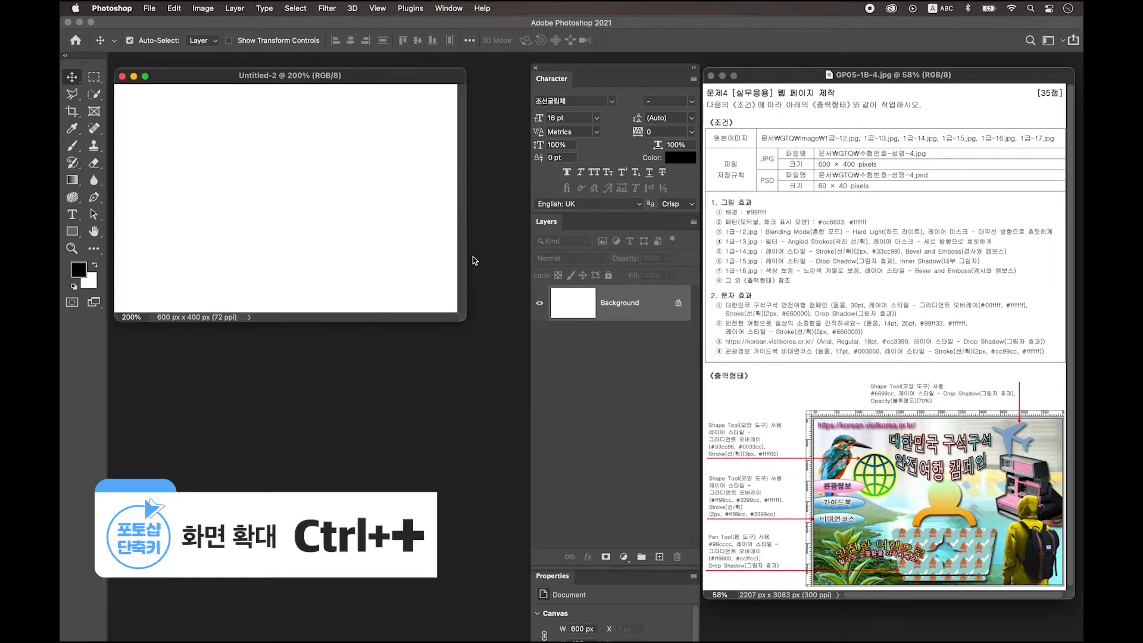
{"action": "left_click_drag", "start_coordinate": [465, 321], "coordinate": [514, 370]}
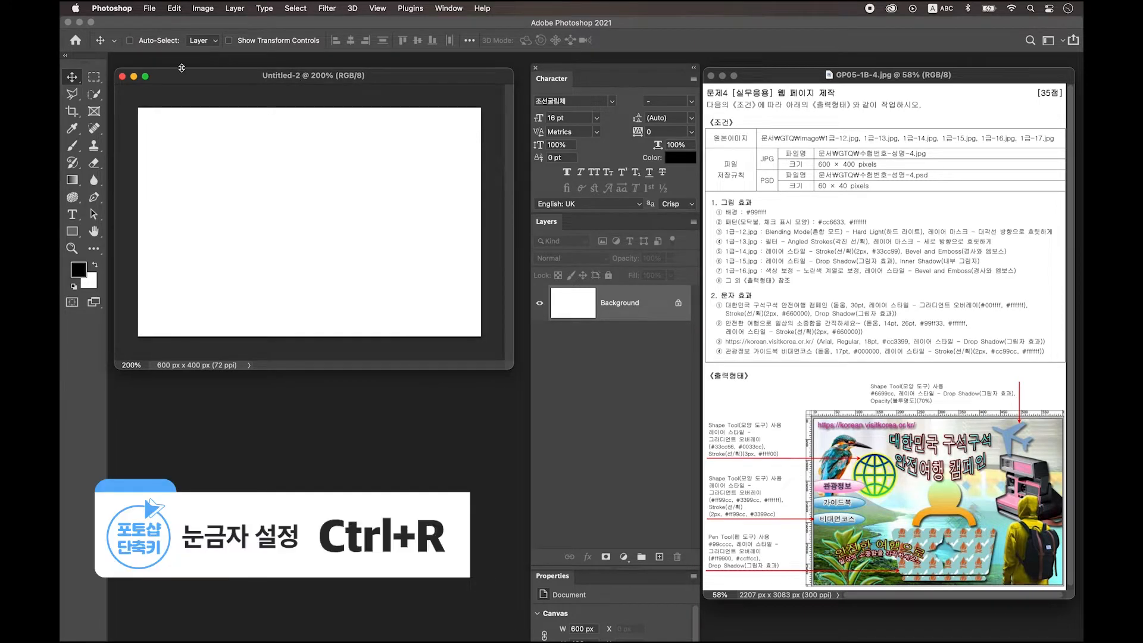
{"action": "key", "text": "super+r"}
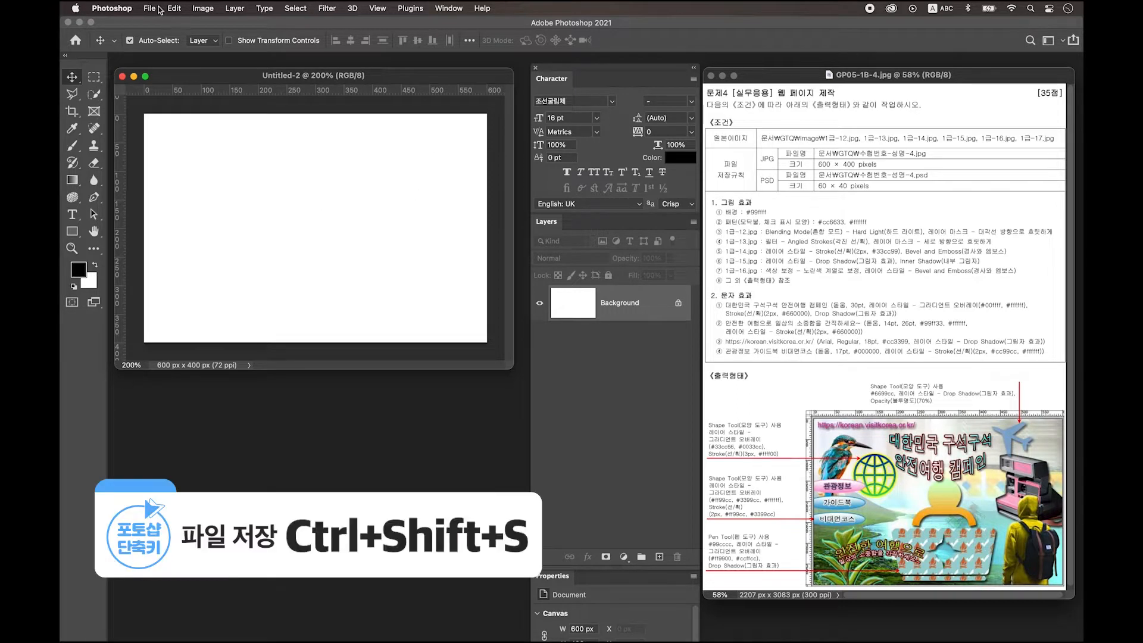
Step: Start a Save As of the document to this computer rather than the cloud
{"action": "left_click", "coordinate": [154, 8]}
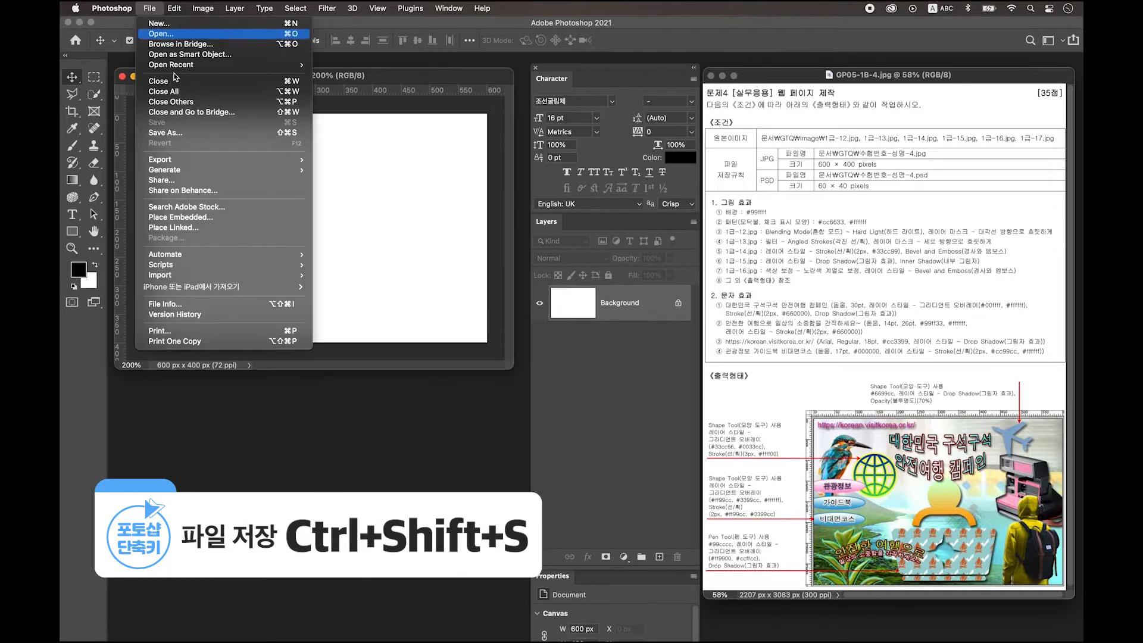
{"action": "left_click", "coordinate": [202, 132]}
{"action": "left_click", "coordinate": [575, 427]}
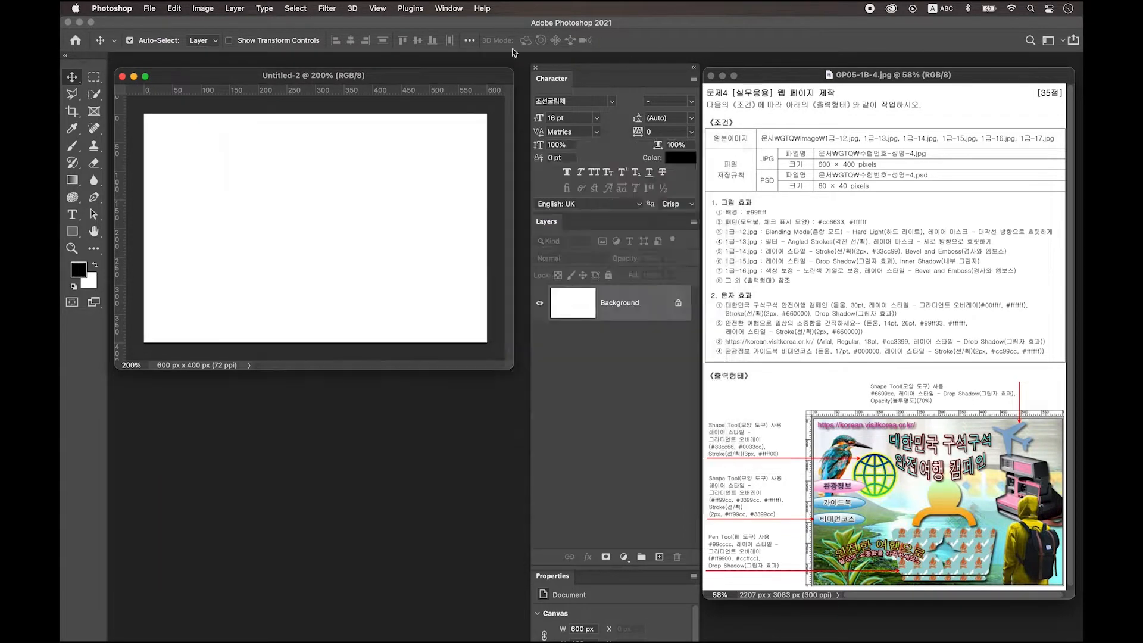
Step: Save it on the Desktop, named with the candidate's exam number, name and '-1'
{"action": "left_click", "coordinate": [384, 132]}
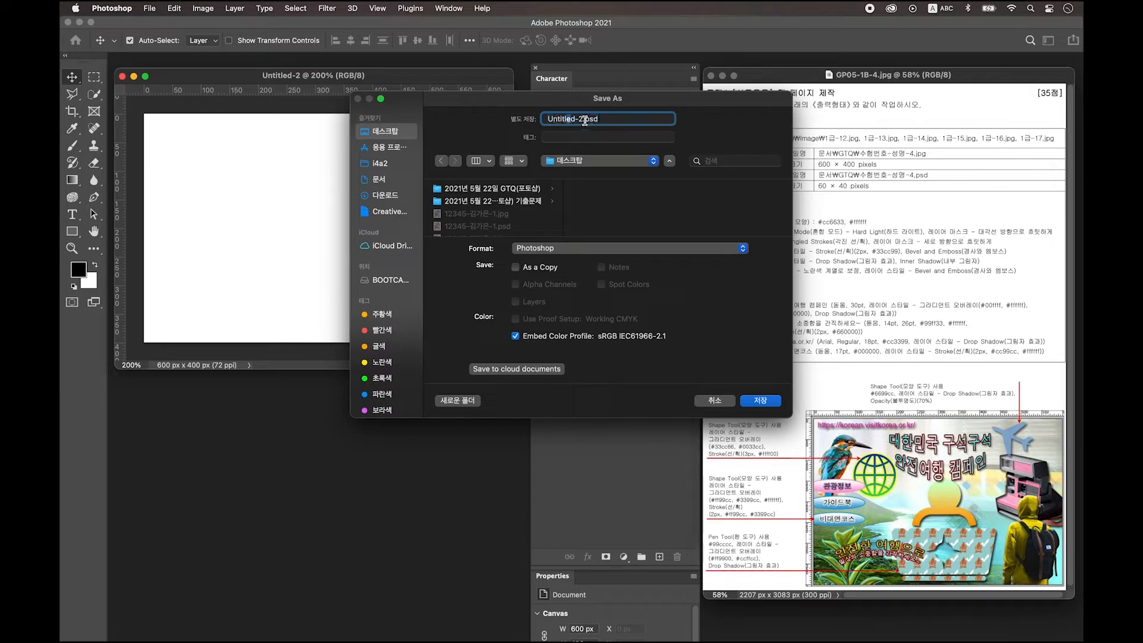
{"action": "left_click_drag", "start_coordinate": [584, 120], "coordinate": [552, 121]}
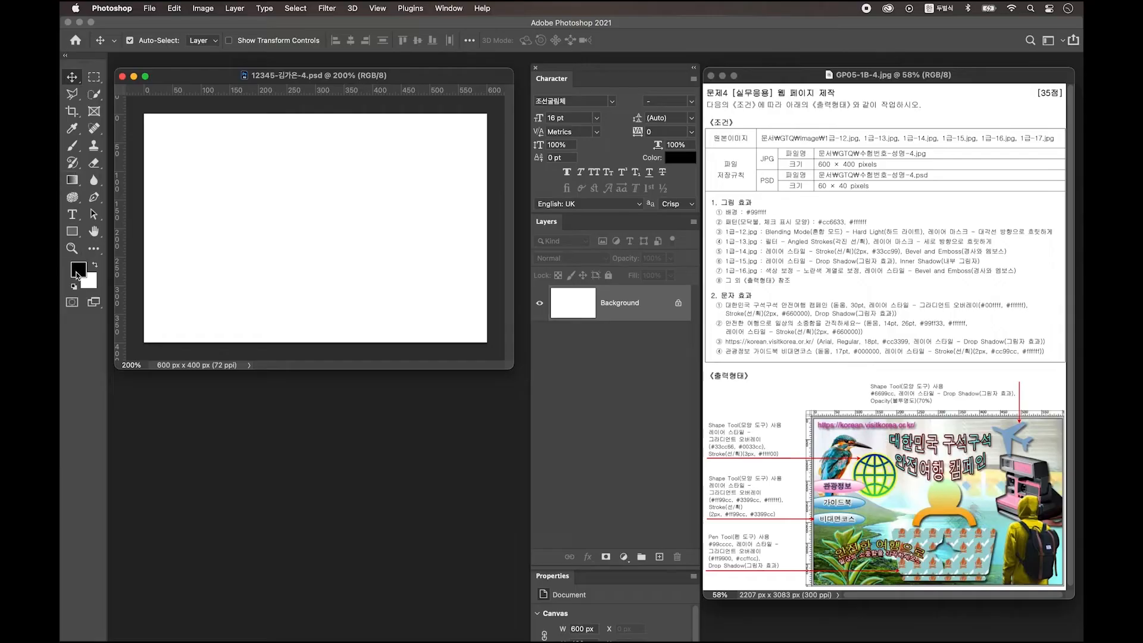
Step: Set the foreground colour to #99ffff and fill the whole canvas with it
{"action": "left_click", "coordinate": [79, 271]}
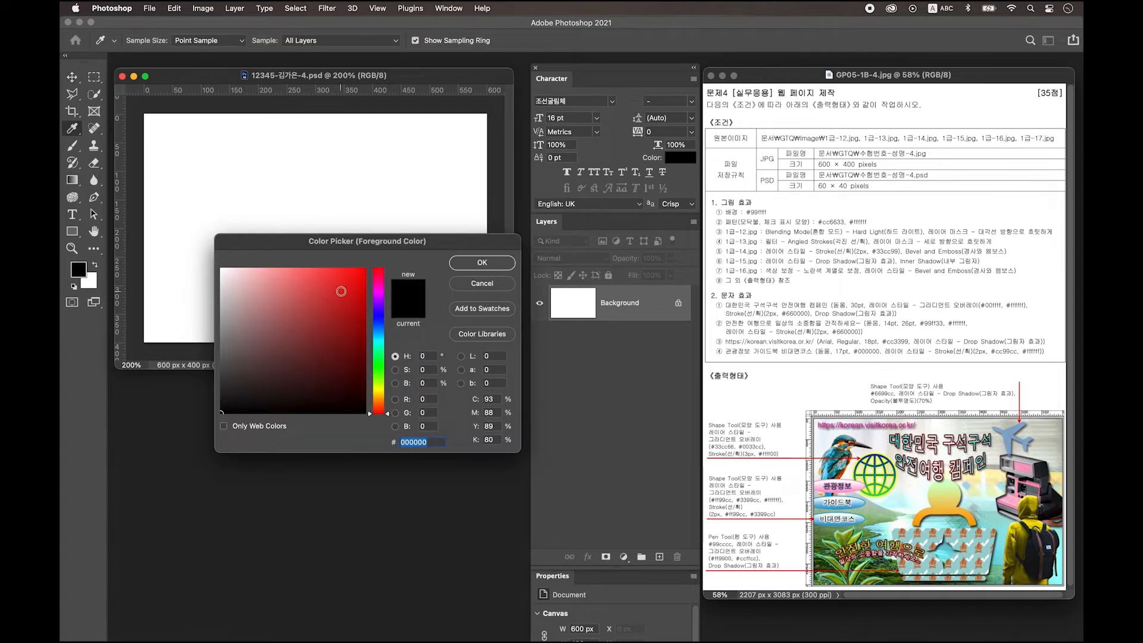
{"action": "type", "text": "99ffff"}
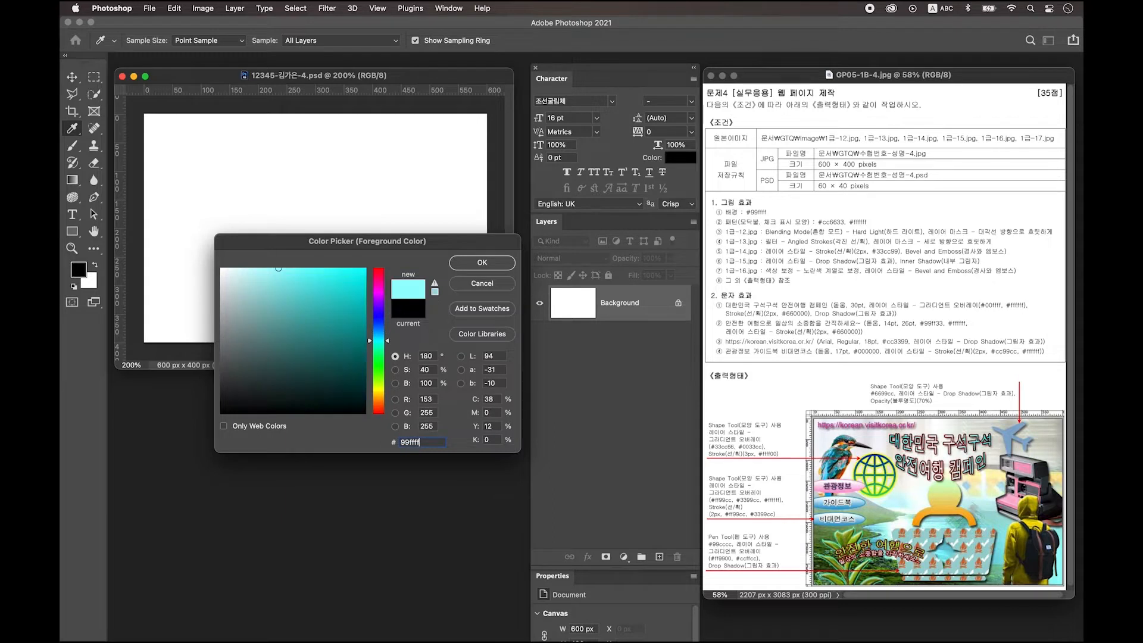
{"action": "key", "text": "Return"}
{"action": "key", "text": "v"}
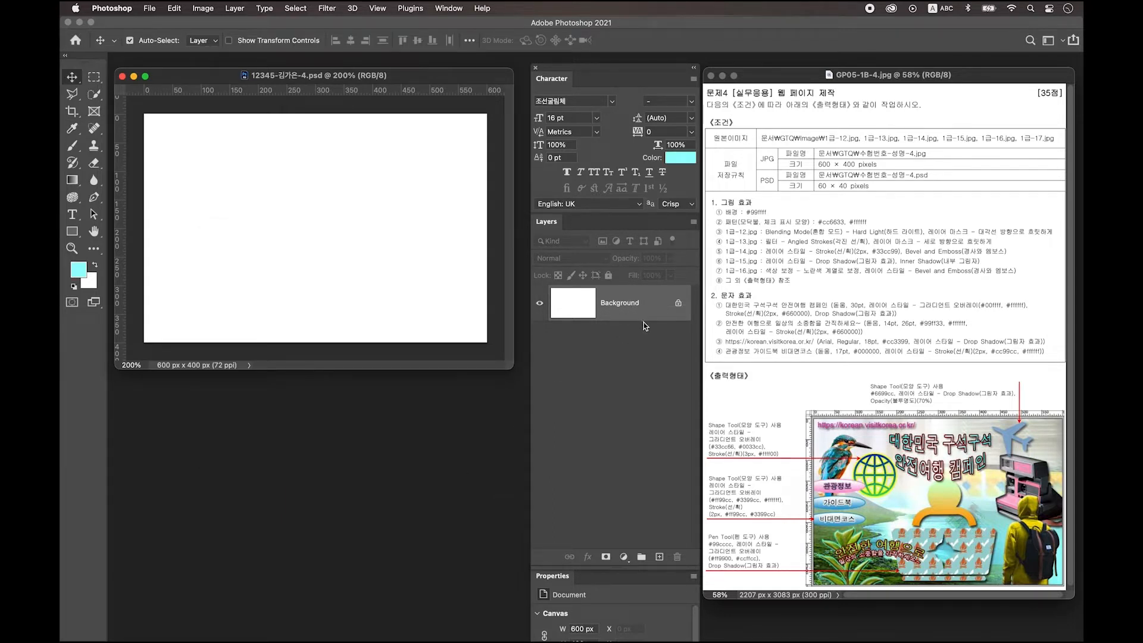
{"action": "key", "text": "alt+Delete"}
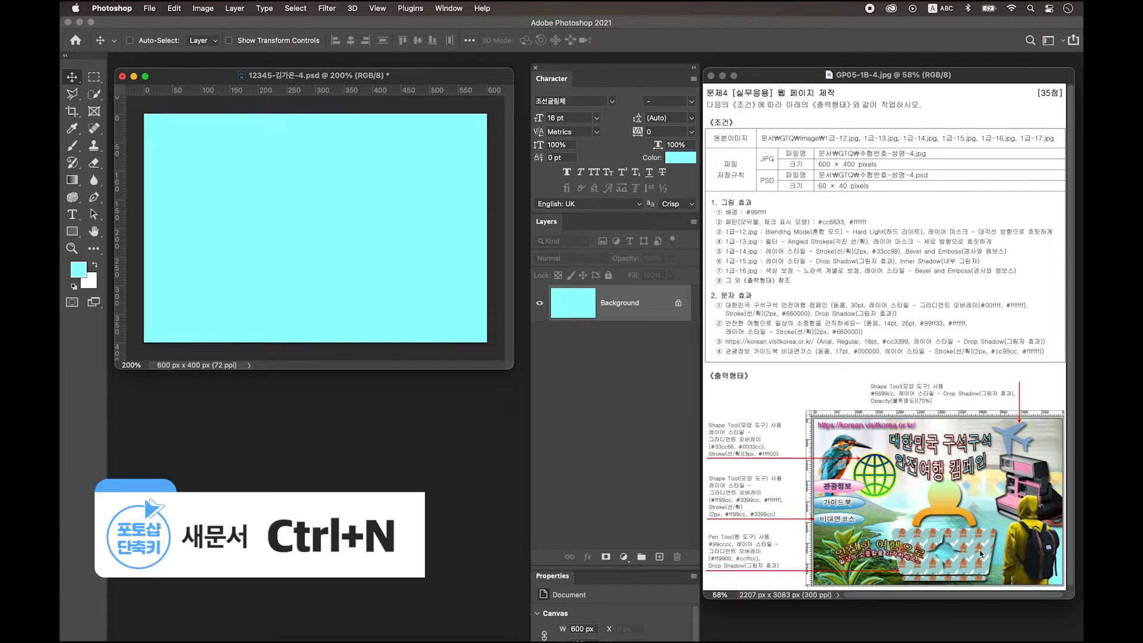
{"action": "key", "text": "super+n"}
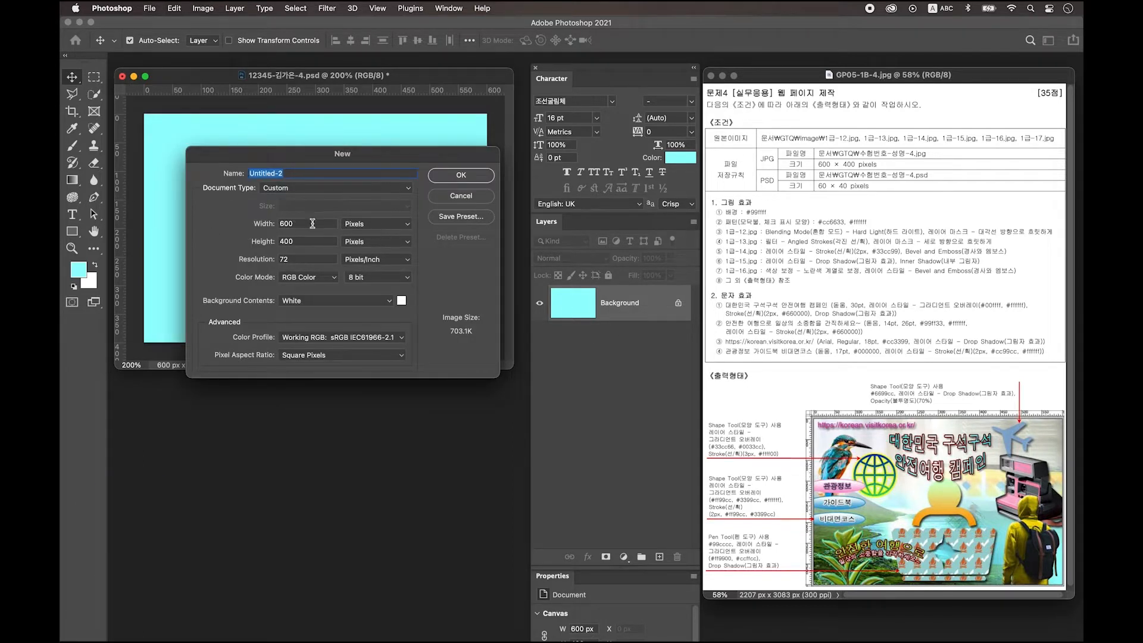
Step: Create a 60 × 60 px document, zoom it to 1600%, and add an empty Layer 1
{"action": "double_click", "coordinate": [311, 224]}
{"action": "type", "text": "60"}
{"action": "key", "text": "Tab"}
{"action": "type", "text": "6"}
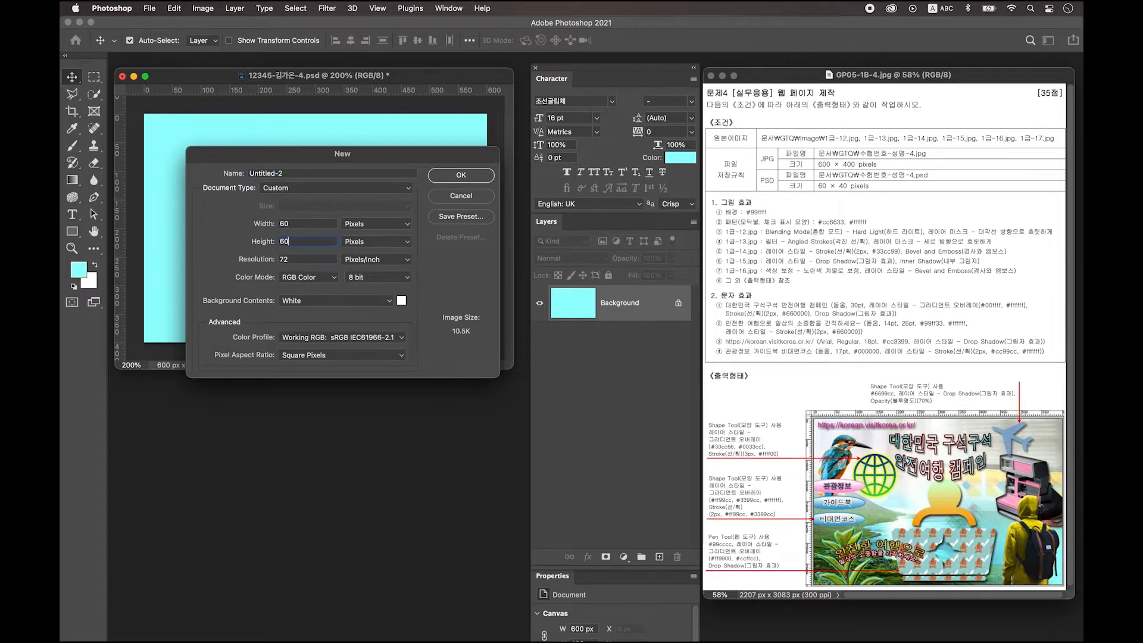
{"action": "left_click", "coordinate": [462, 176]}
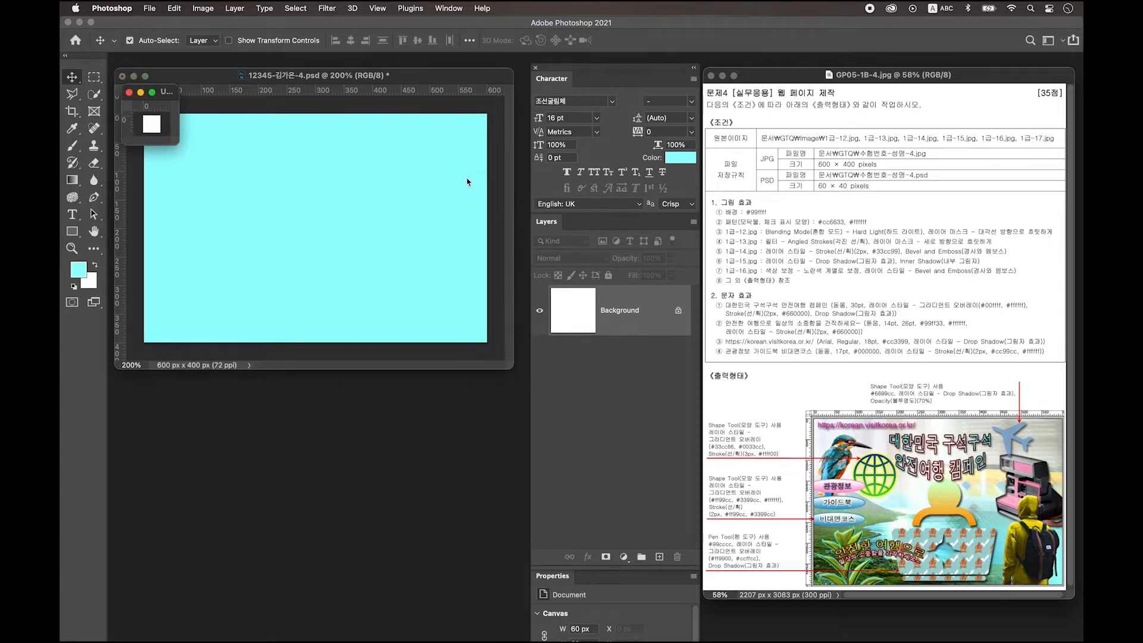
{"action": "key", "text": "ctrl+plus"}
{"action": "key", "text": "ctrl+plus"}
{"action": "key", "text": "ctrl+plus"}
{"action": "key", "text": "ctrl+plus"}
{"action": "key", "text": "ctrl+plus"}
{"action": "key", "text": "ctrl+plus"}
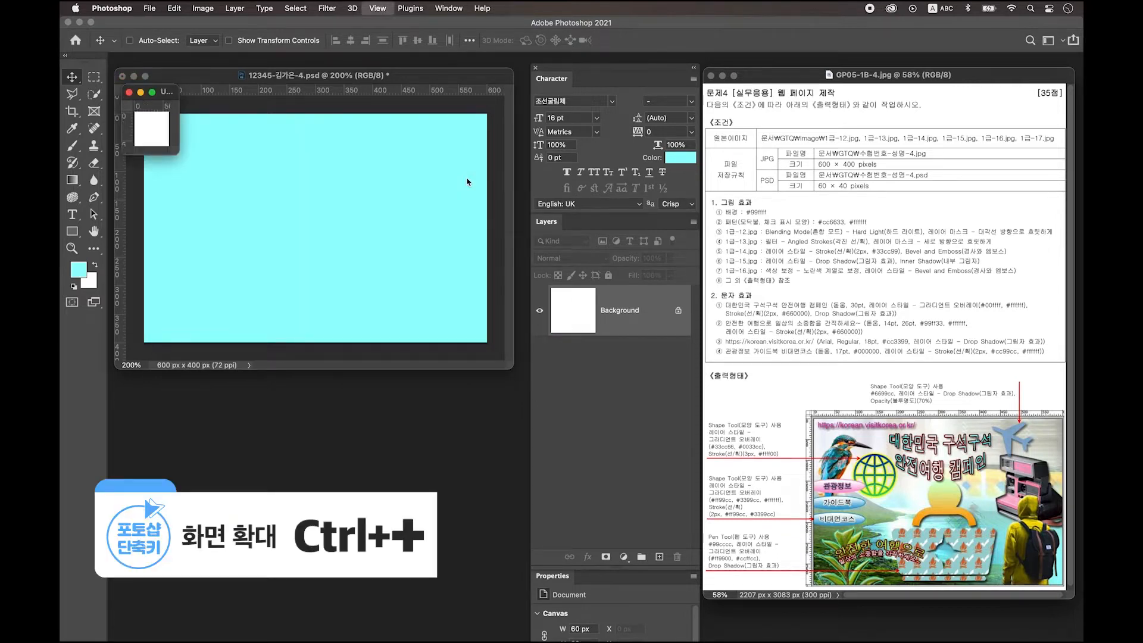
{"action": "key", "text": "ctrl+plus"}
{"action": "key", "text": "ctrl+plus"}
{"action": "key", "text": "ctrl+plus"}
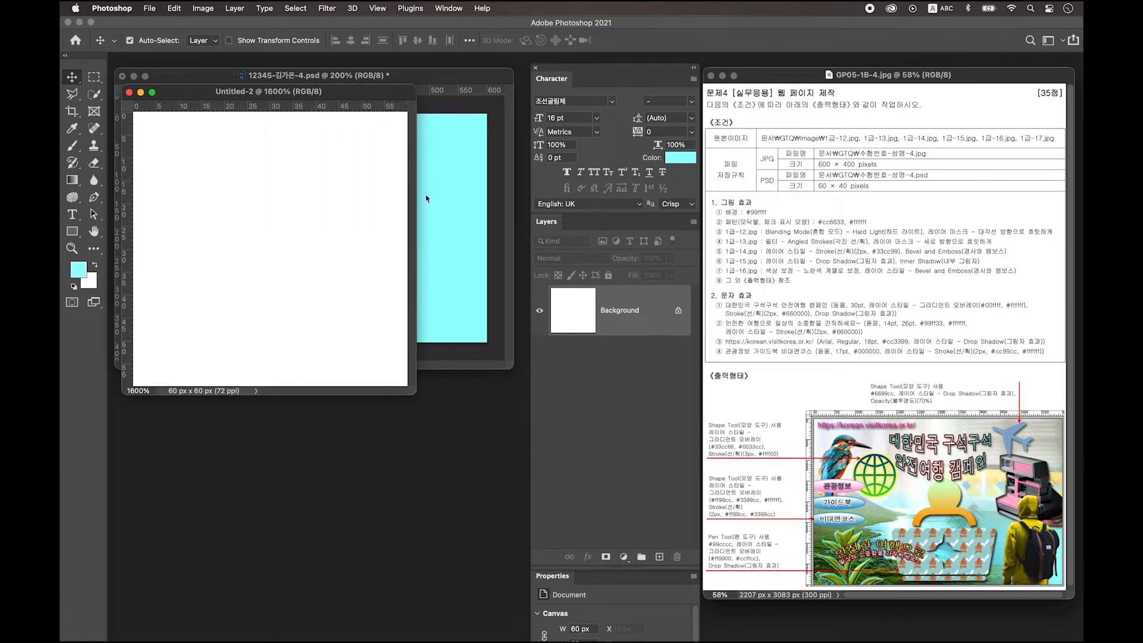
{"action": "left_click_drag", "start_coordinate": [416, 395], "coordinate": [506, 509]}
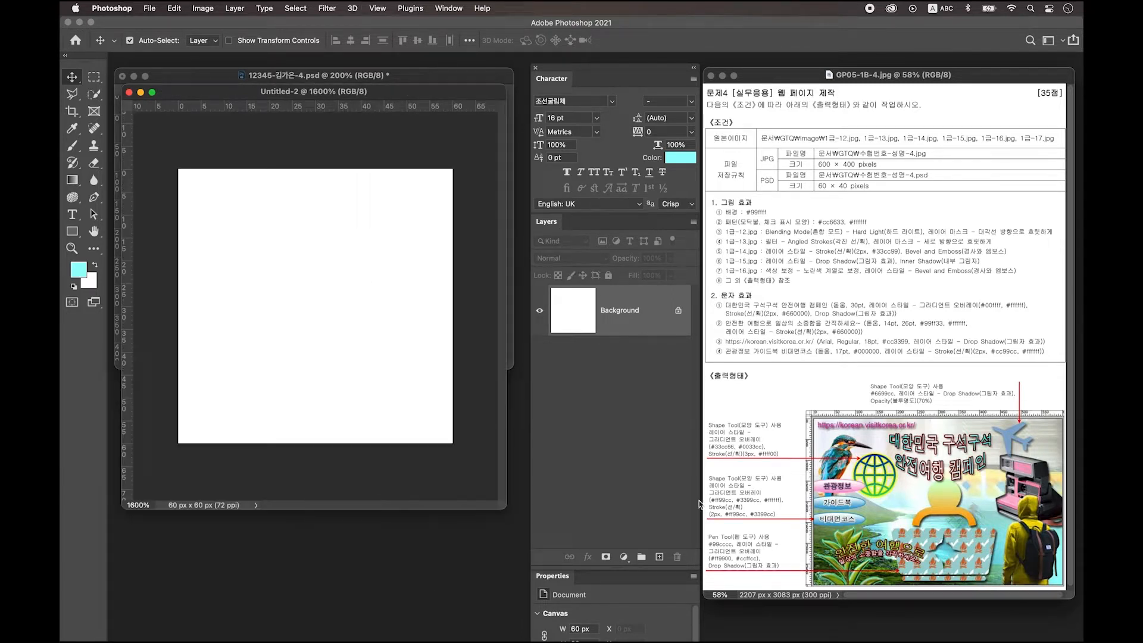
{"action": "left_click", "coordinate": [659, 557]}
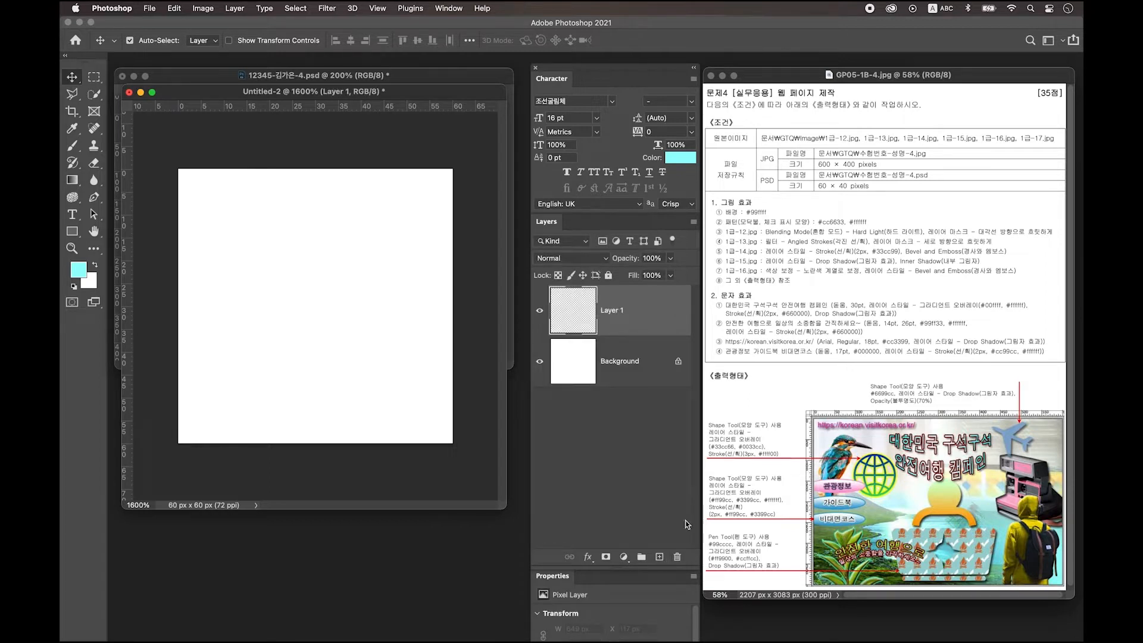
Step: Choose the Custom Shape tool, append the default shapes, and pick the campfire shape
{"action": "left_click", "coordinate": [72, 231]}
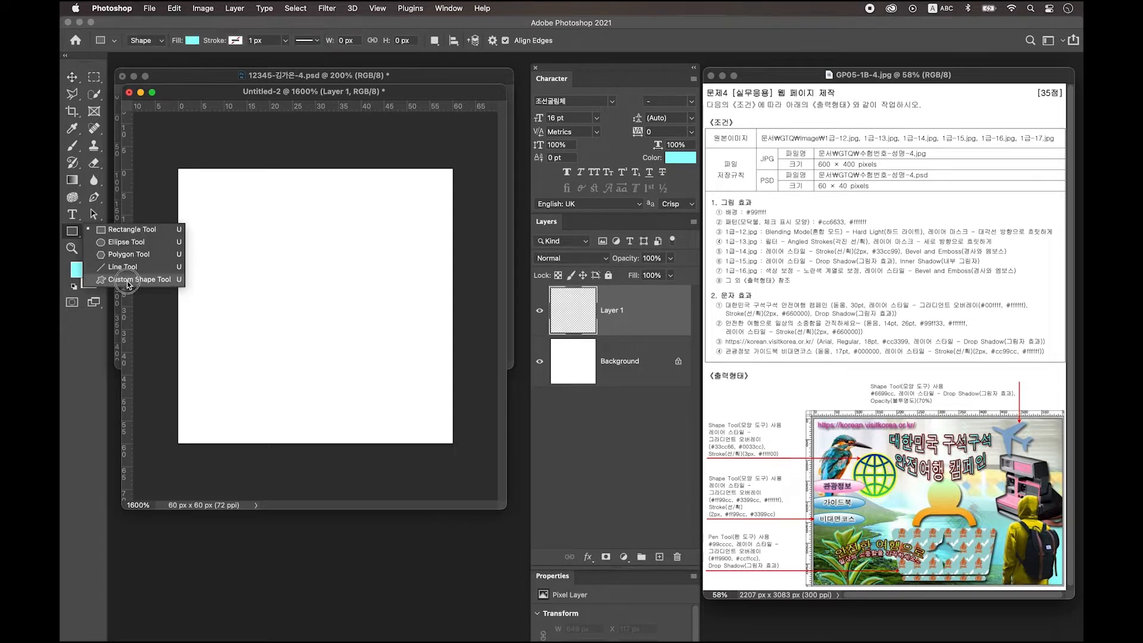
{"action": "left_click", "coordinate": [127, 280]}
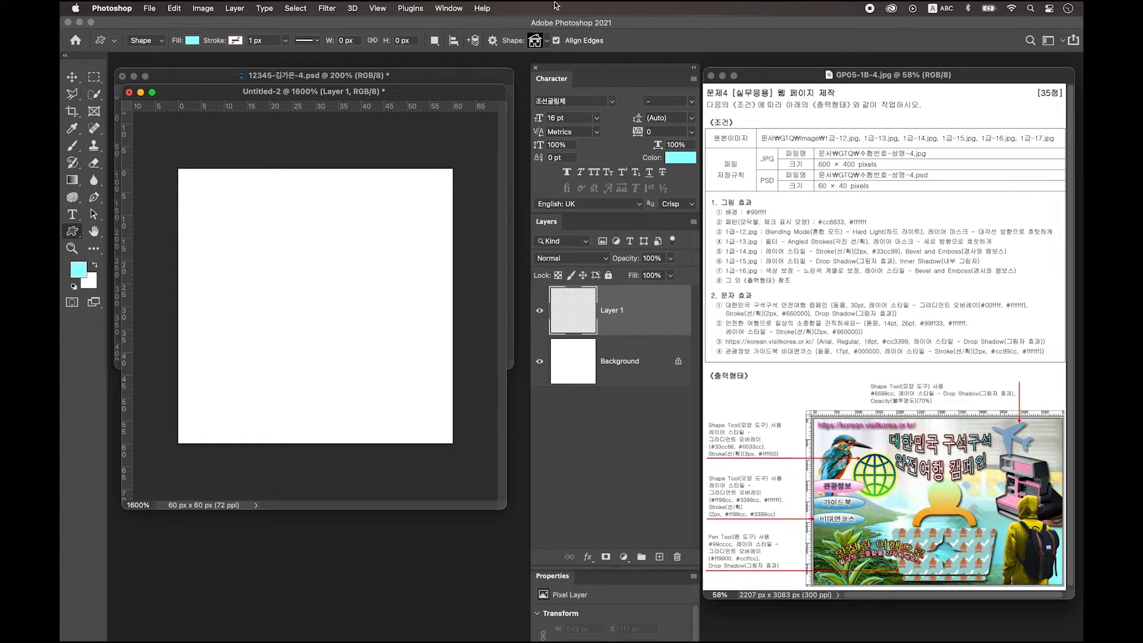
{"action": "left_click", "coordinate": [535, 40]}
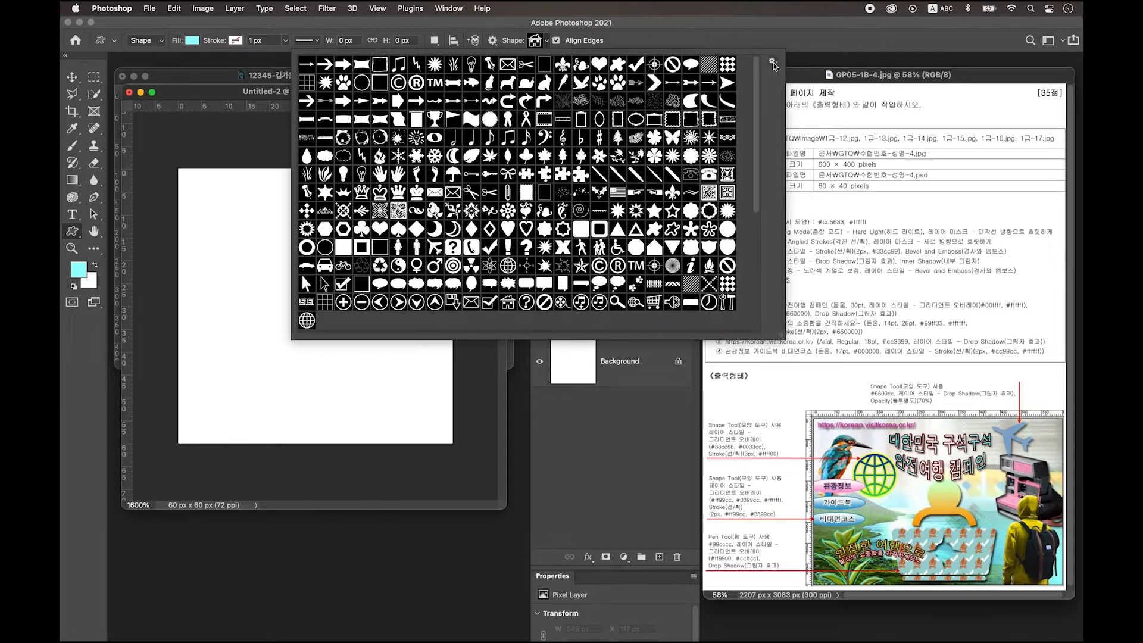
{"action": "left_click", "coordinate": [773, 62]}
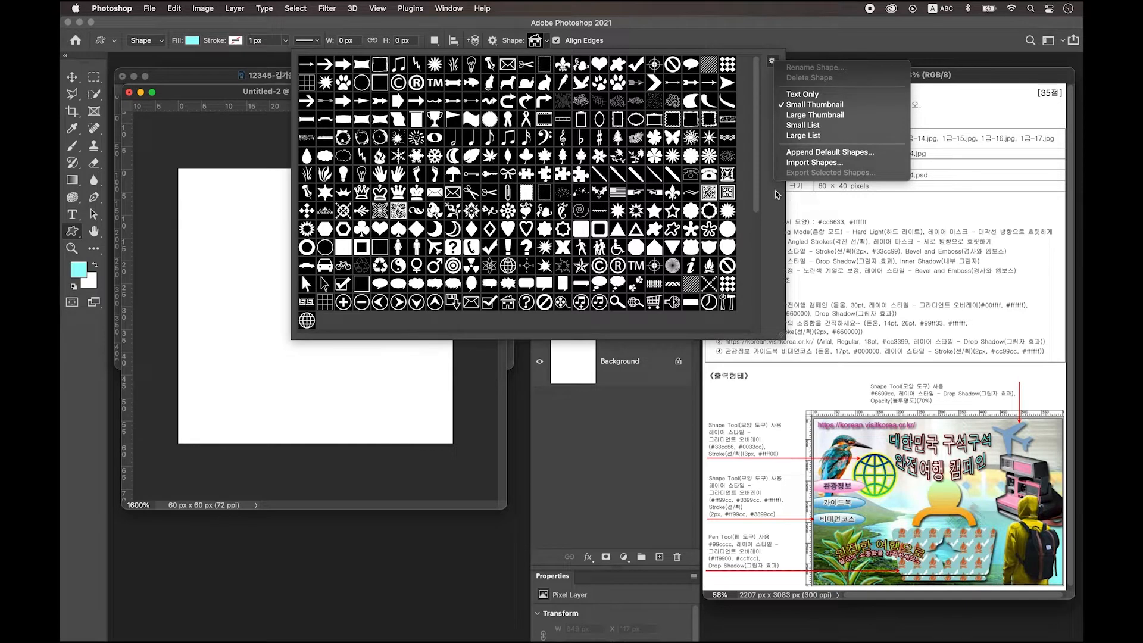
{"action": "left_click", "coordinate": [781, 192]}
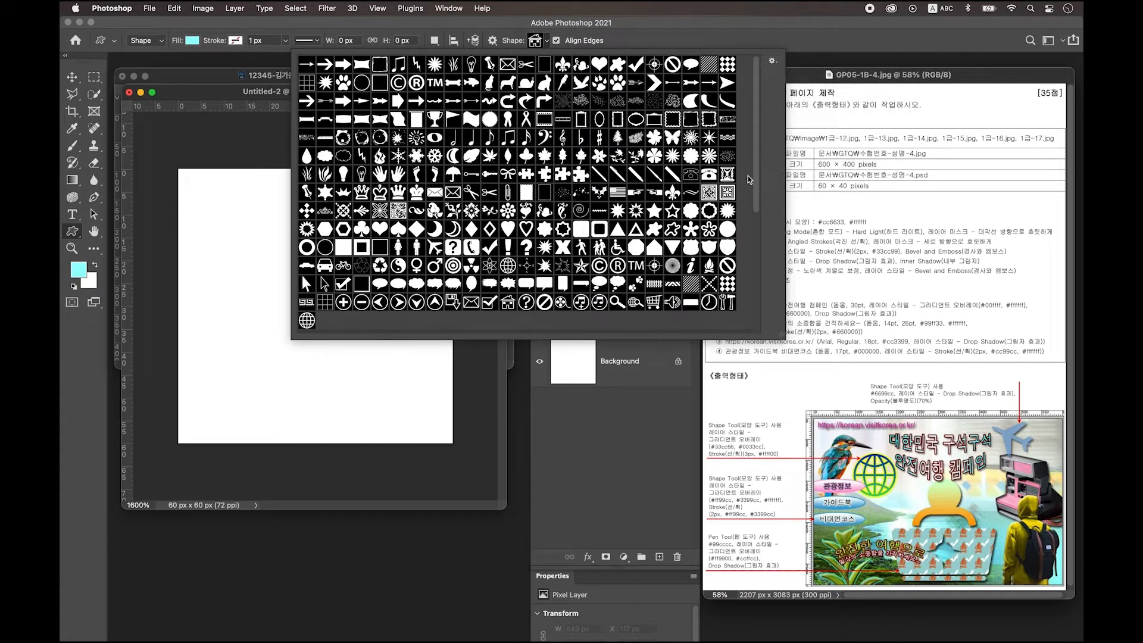
{"action": "left_click_drag", "start_coordinate": [766, 314], "coordinate": [751, 333]}
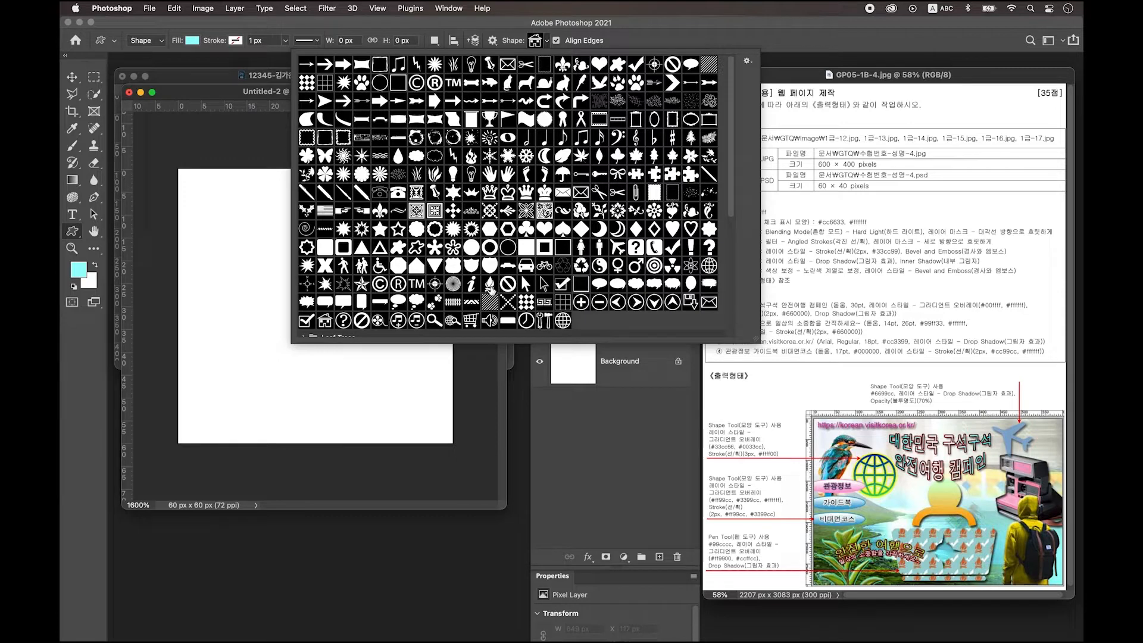
{"action": "left_click", "coordinate": [490, 288]}
Step: Set the custom shape fill colour to black
{"action": "left_click", "coordinate": [224, 99]}
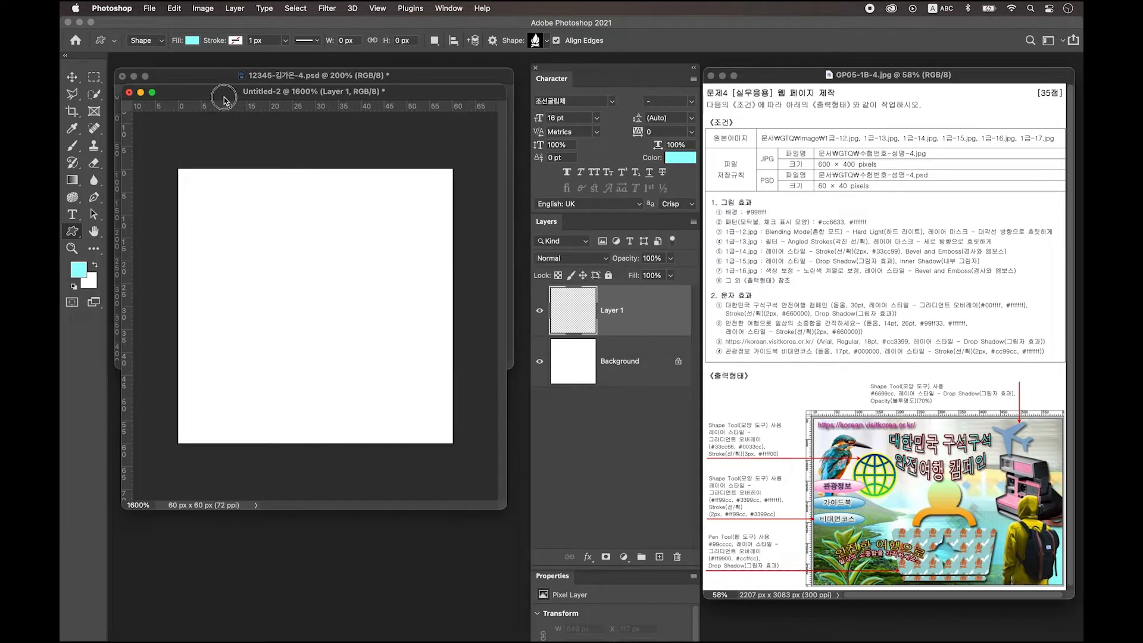
{"action": "left_click", "coordinate": [190, 41]}
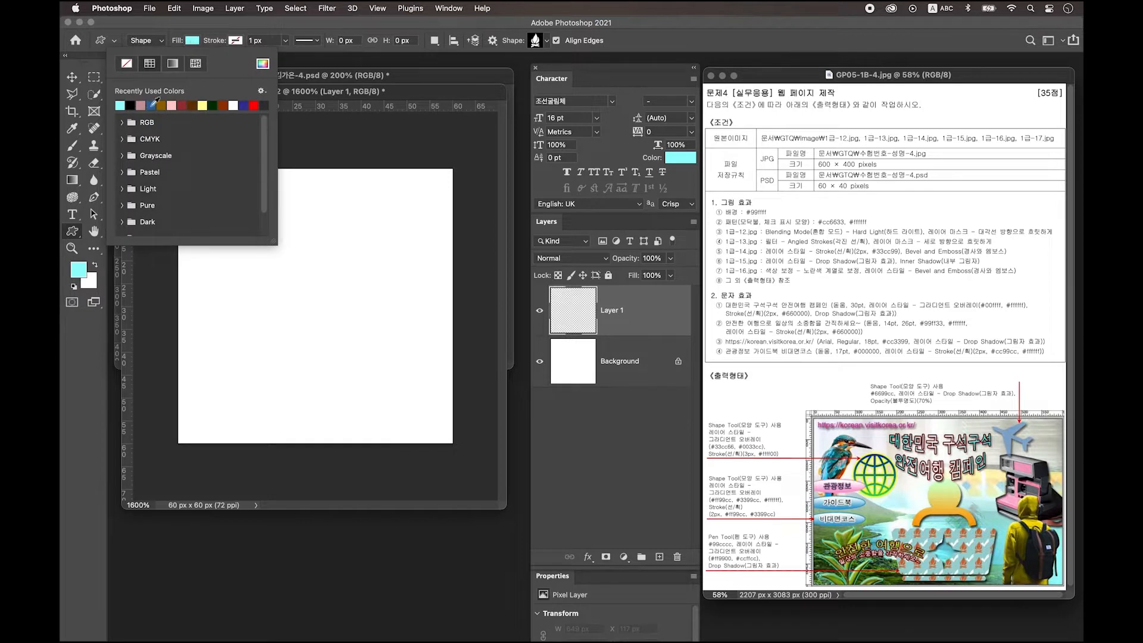
{"action": "left_click", "coordinate": [130, 105]}
Step: Draw the campfire across the canvas, recolour it #cc6633, and add an empty layer above
{"action": "left_click", "coordinate": [323, 95]}
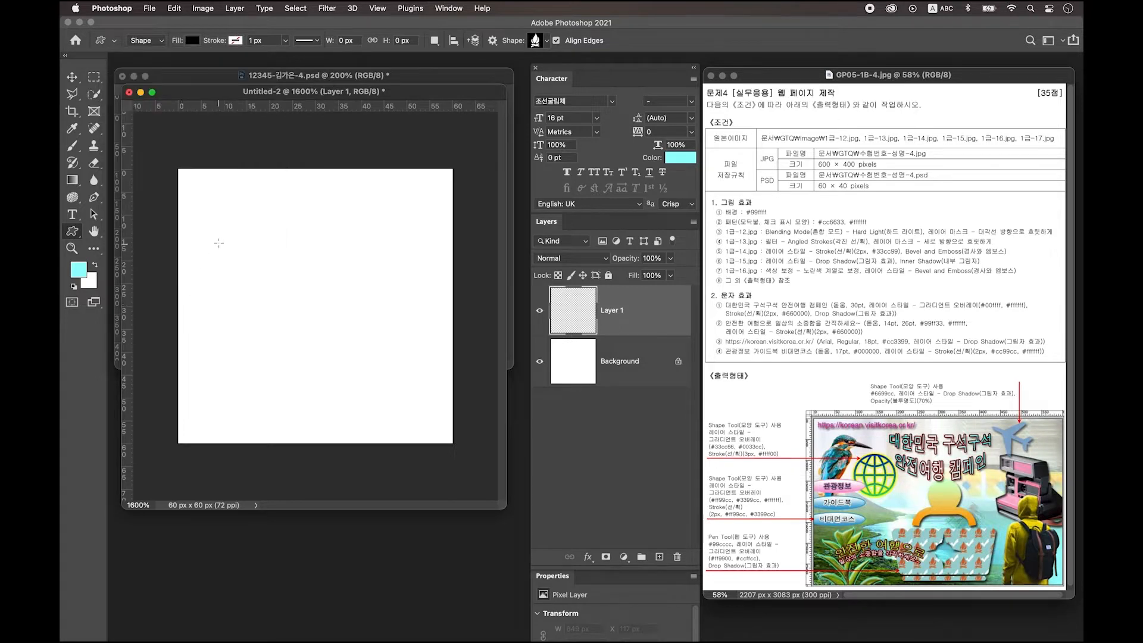
{"action": "left_click_drag", "start_coordinate": [202, 227], "coordinate": [360, 478]}
{"action": "key", "text": "v"}
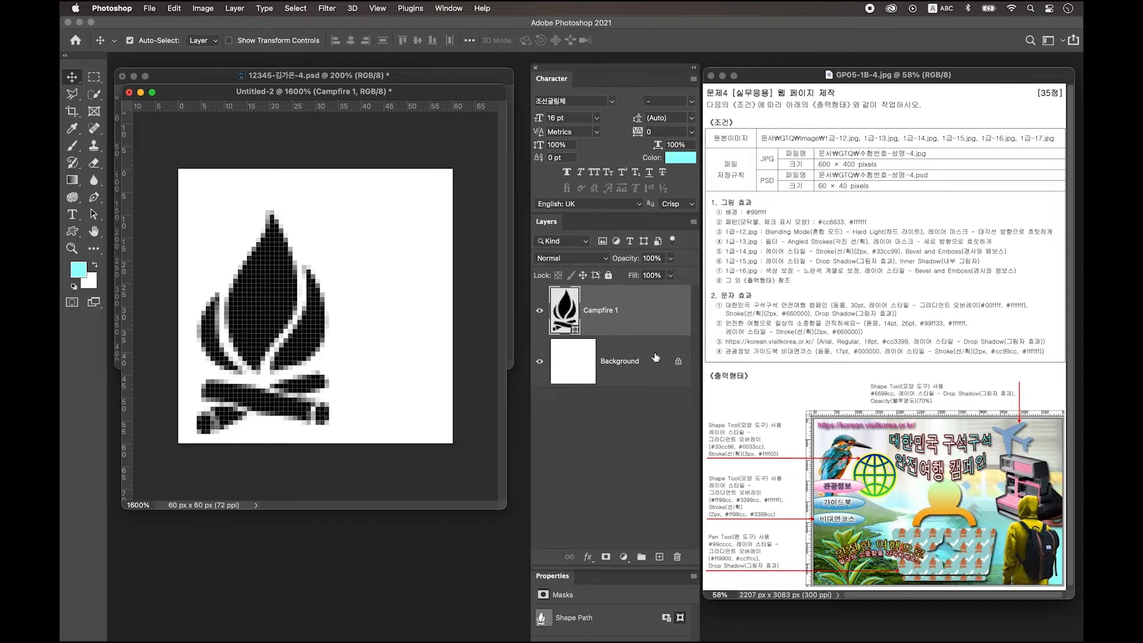
{"action": "double_click", "coordinate": [574, 312]}
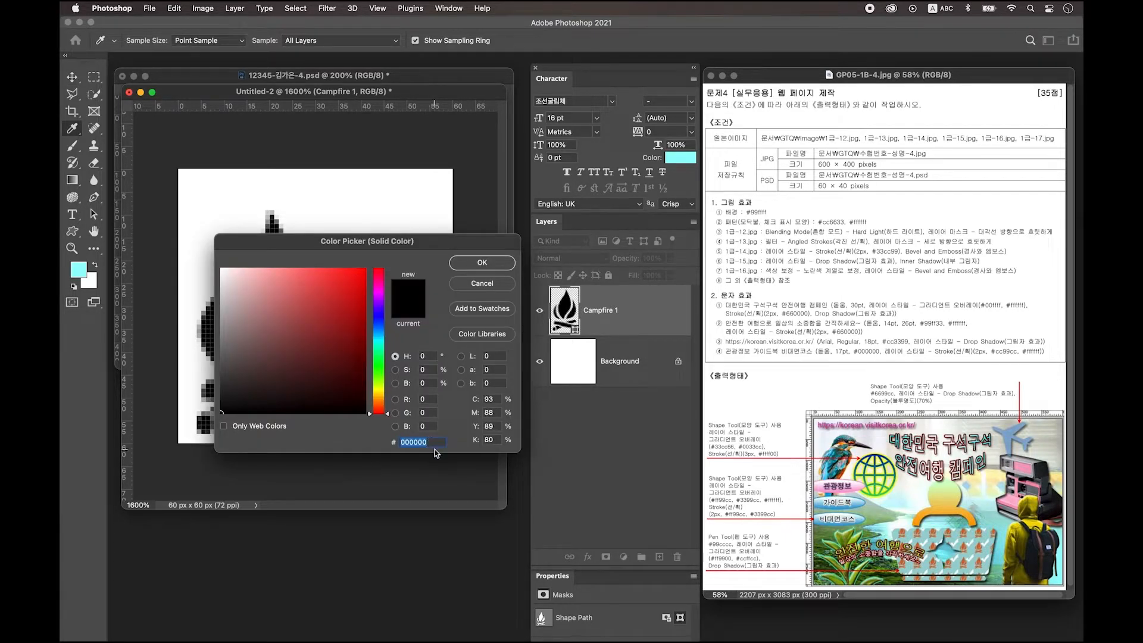
{"action": "type", "text": "cc6633"}
{"action": "key", "text": "Return"}
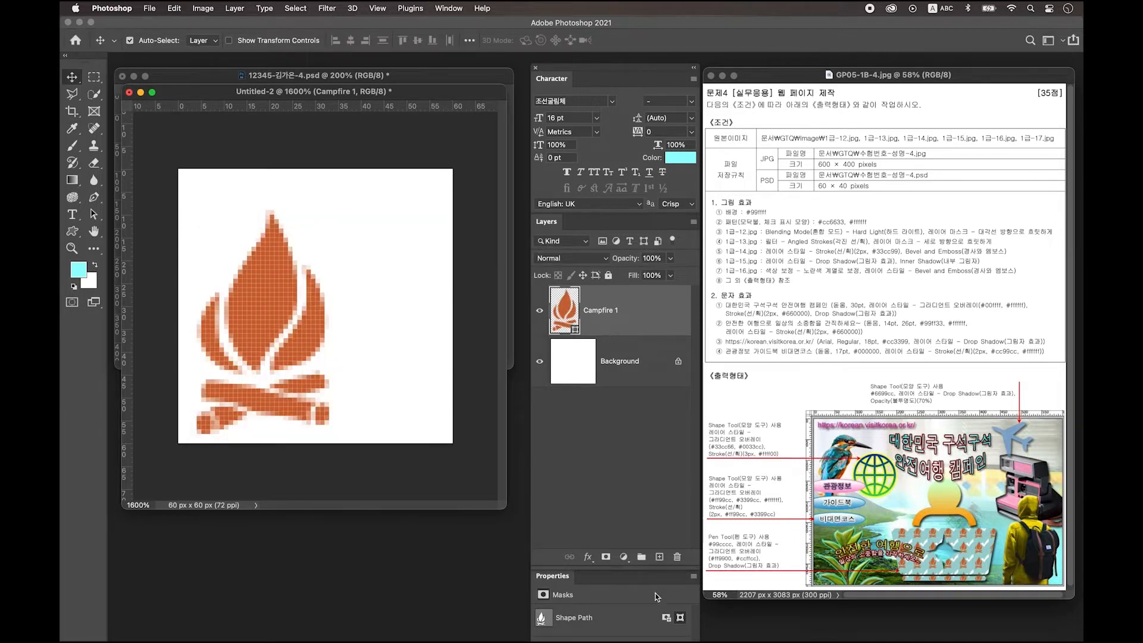
{"action": "left_click", "coordinate": [660, 558]}
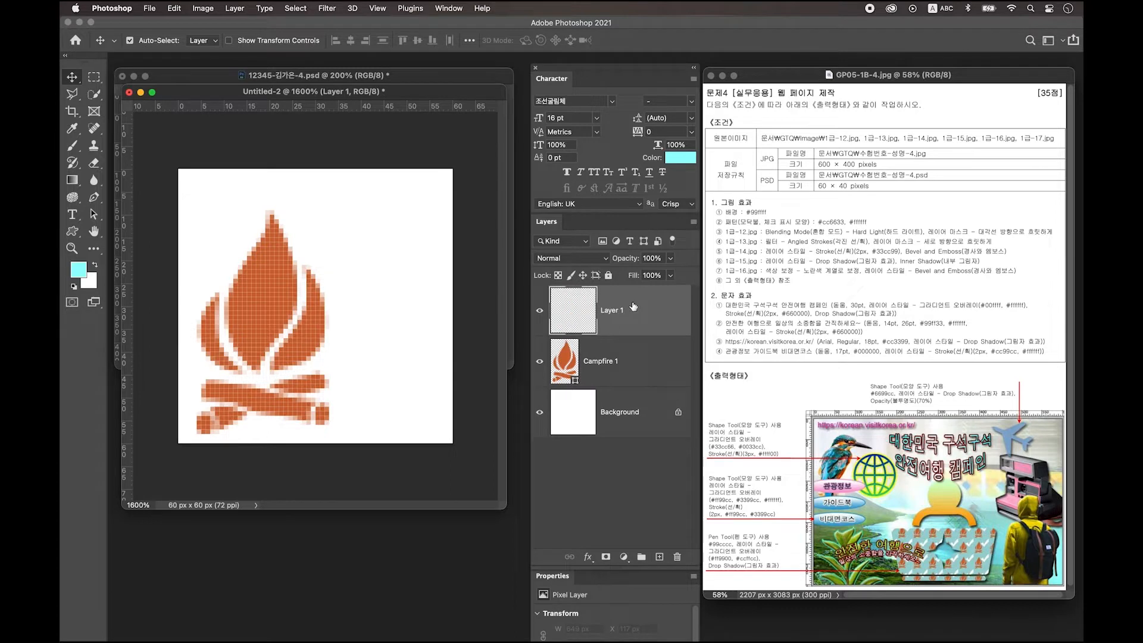
Step: Draw a checkmark shape beside the campfire and enlarge it into place
{"action": "left_click", "coordinate": [73, 236]}
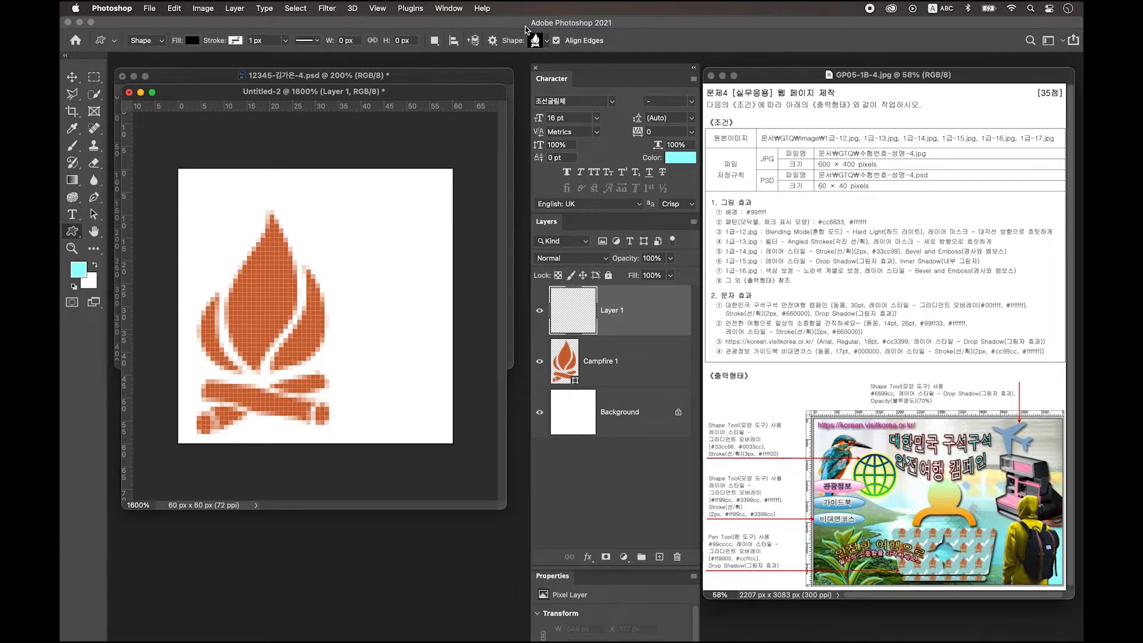
{"action": "left_click", "coordinate": [539, 43]}
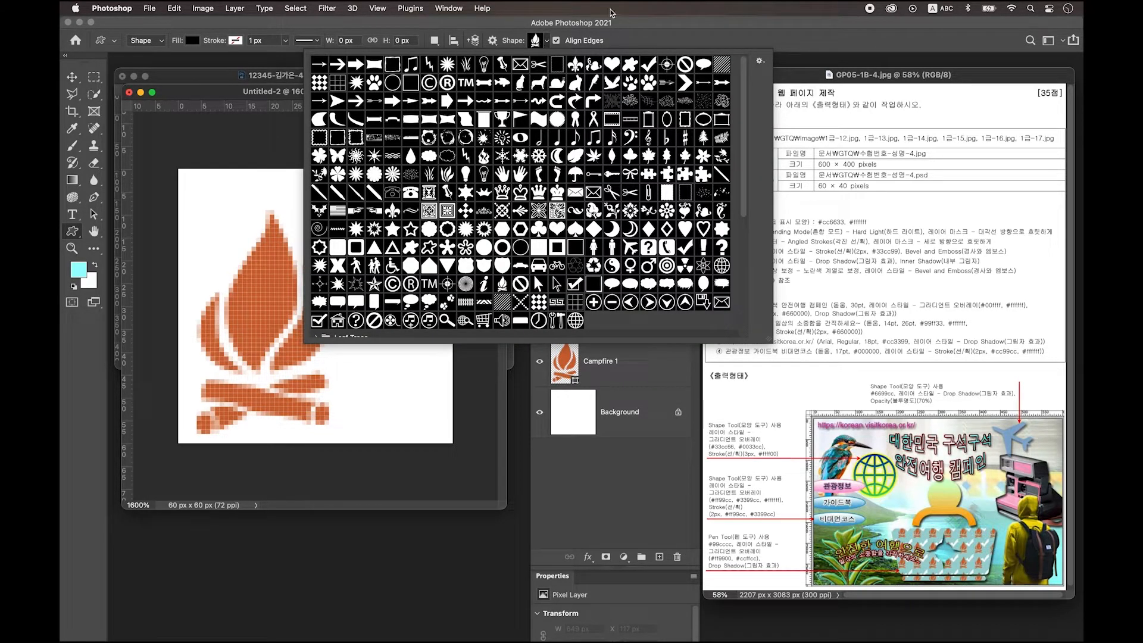
{"action": "left_click", "coordinate": [650, 65]}
{"action": "left_click", "coordinate": [236, 99]}
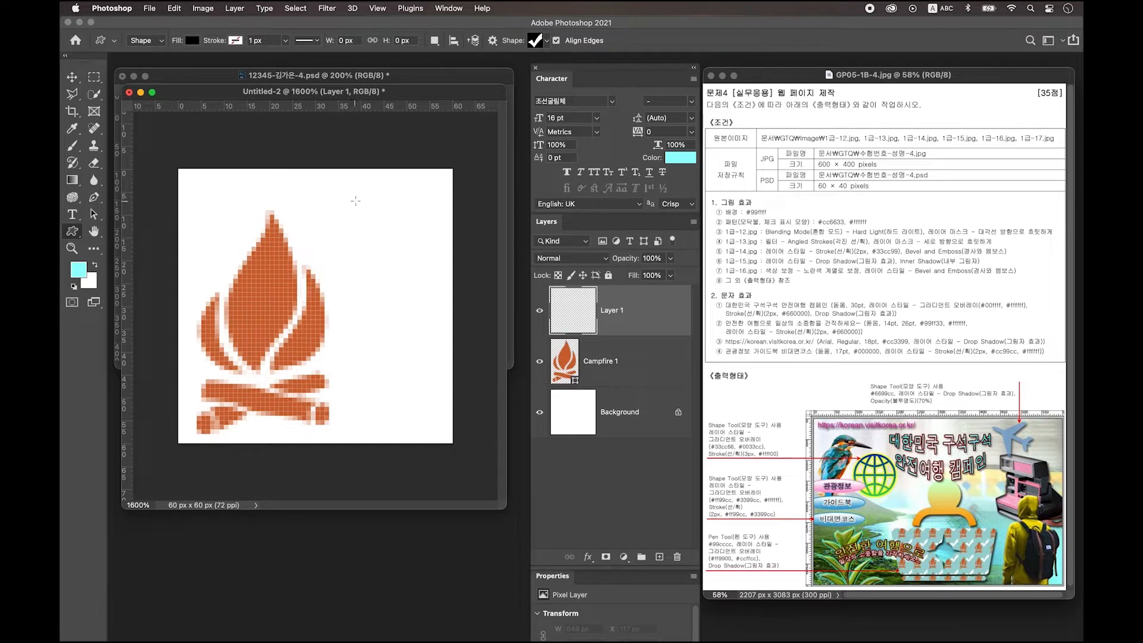
{"action": "left_click_drag", "start_coordinate": [347, 201], "coordinate": [440, 292]}
{"action": "key", "text": "v"}
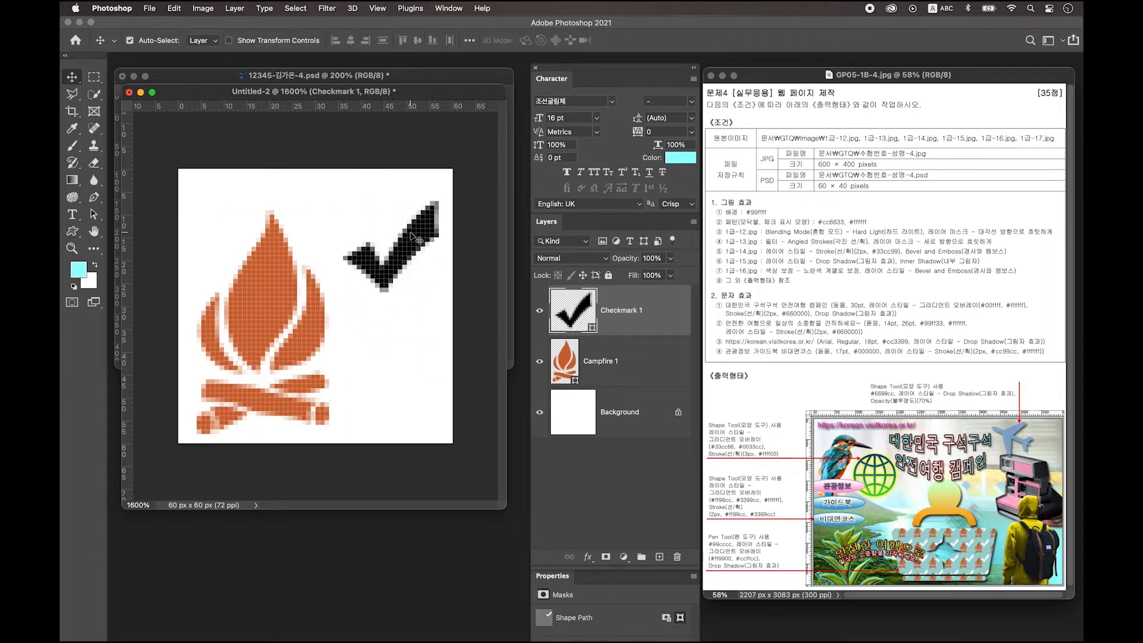
{"action": "left_click_drag", "start_coordinate": [418, 243], "coordinate": [389, 226]}
{"action": "key", "text": "super+t"}
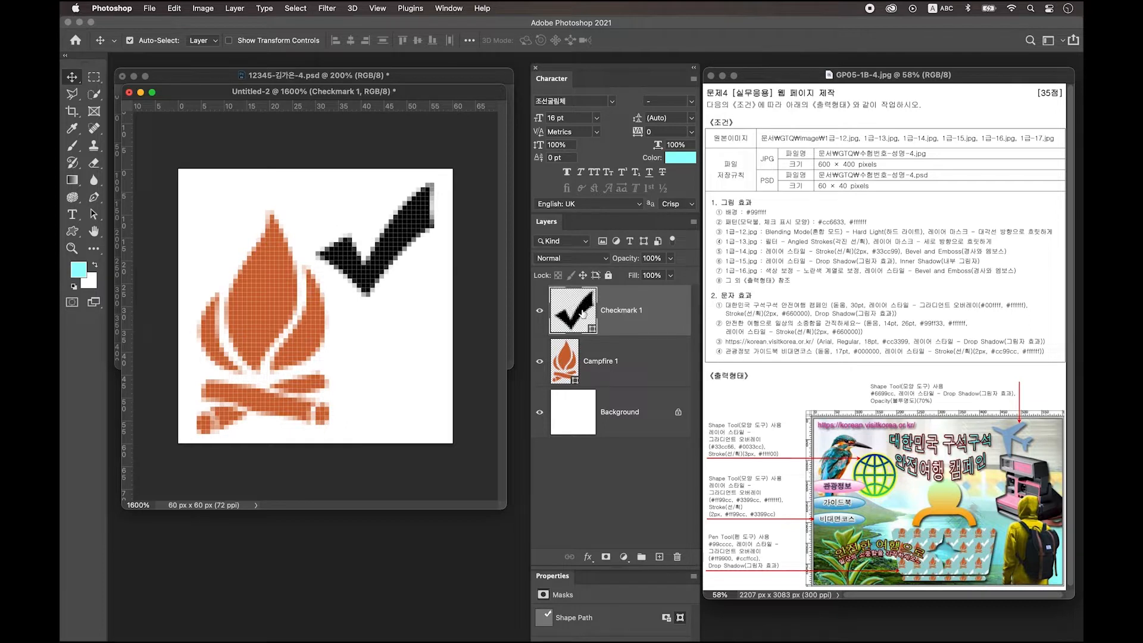
Step: Fill the Checkmark 1 layer with white #ffffff
{"action": "double_click", "coordinate": [583, 312]}
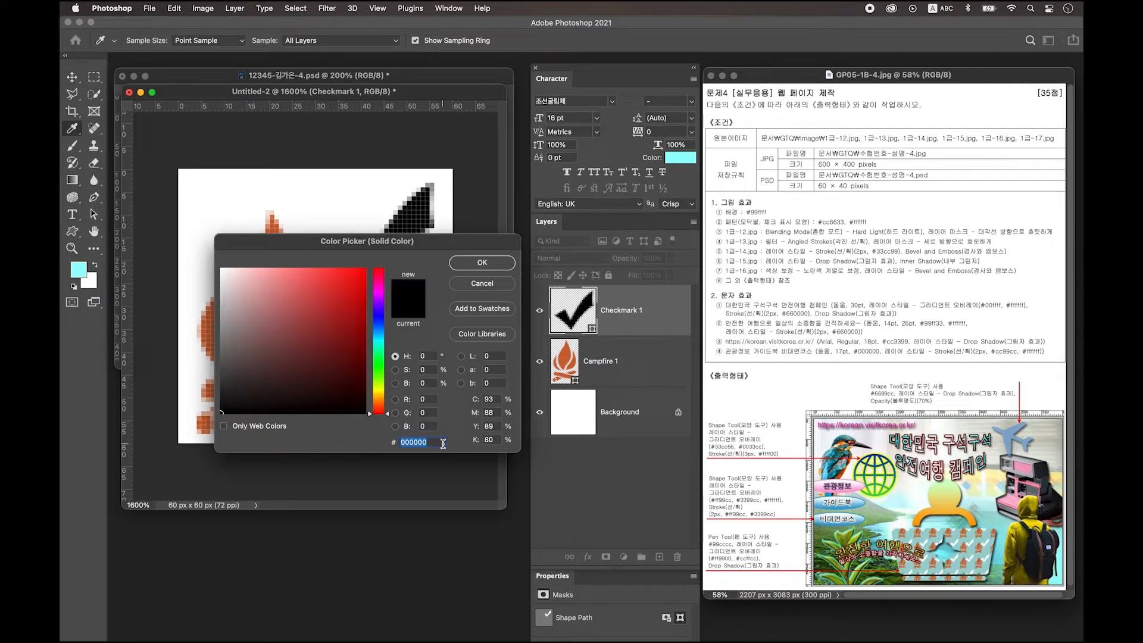
{"action": "type", "text": "ffffff"}
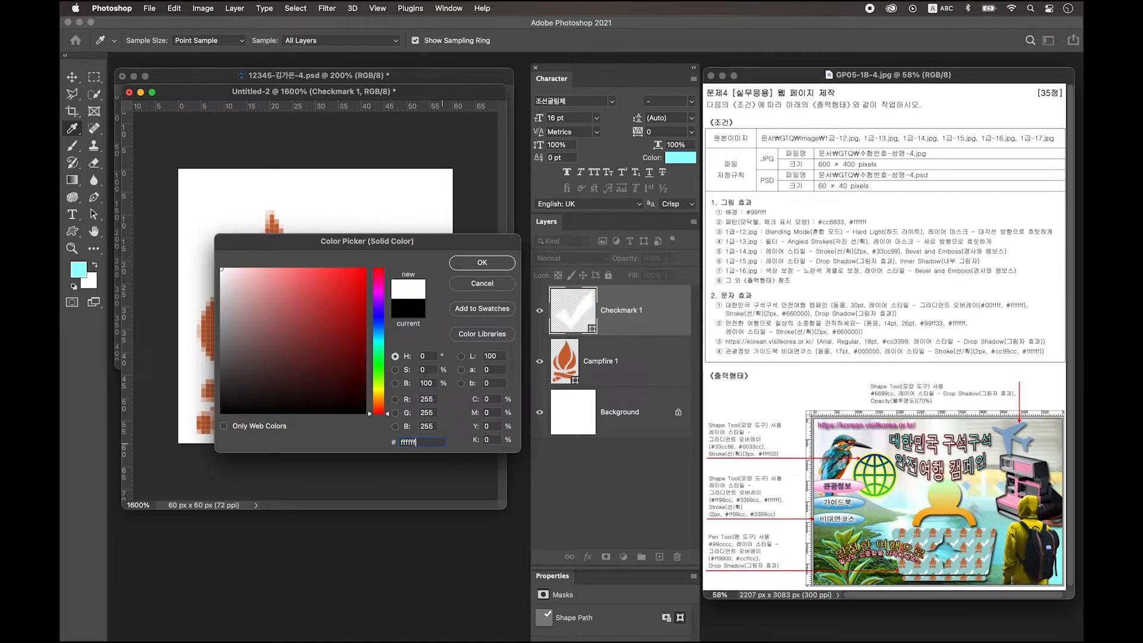
{"action": "key", "text": "Return"}
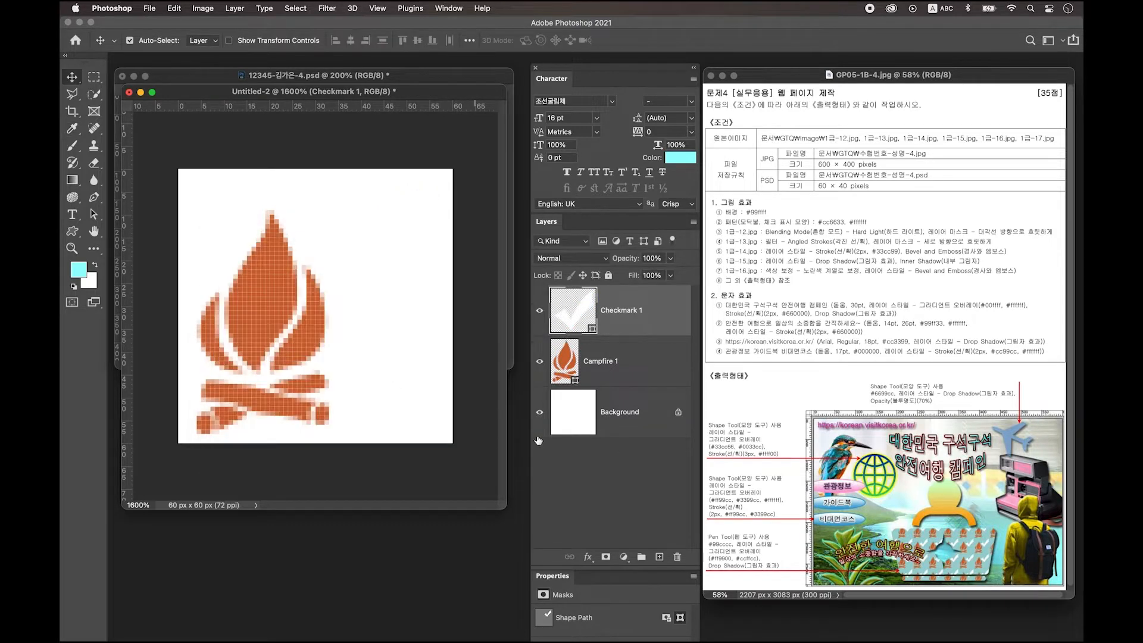
Step: Convert the white Background into Layer 0 and delete it
{"action": "double_click", "coordinate": [658, 413]}
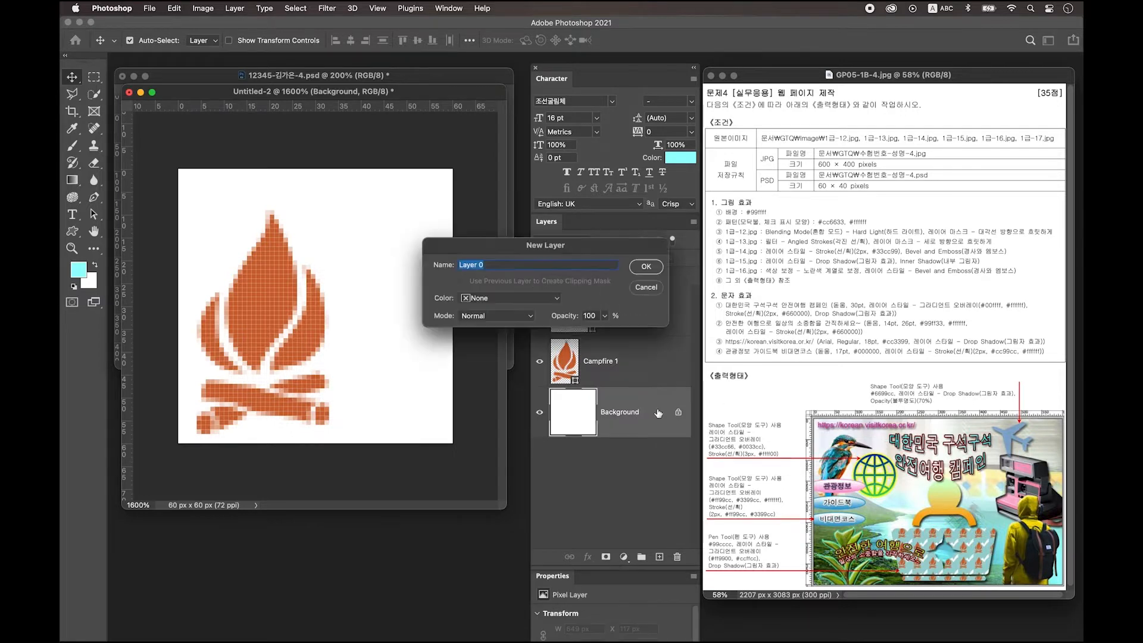
{"action": "left_click", "coordinate": [643, 264]}
{"action": "key", "text": "Delete"}
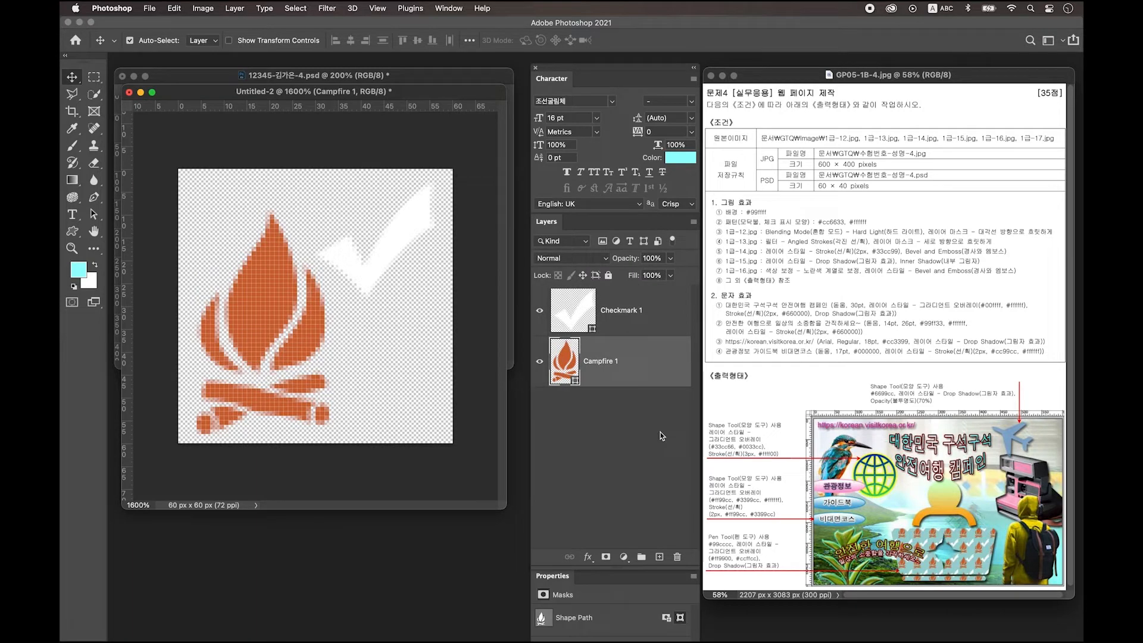
Step: Define the artwork as a pattern named '모닥불, 체크 표시 모양'
{"action": "left_click", "coordinate": [176, 9]}
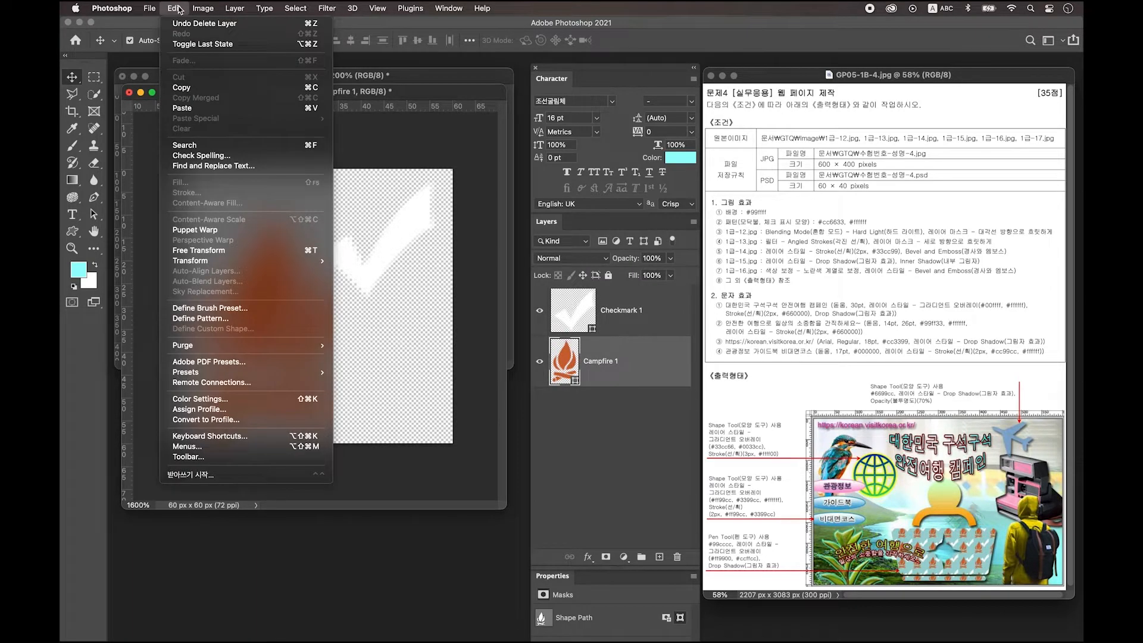
{"action": "left_click", "coordinate": [228, 319]}
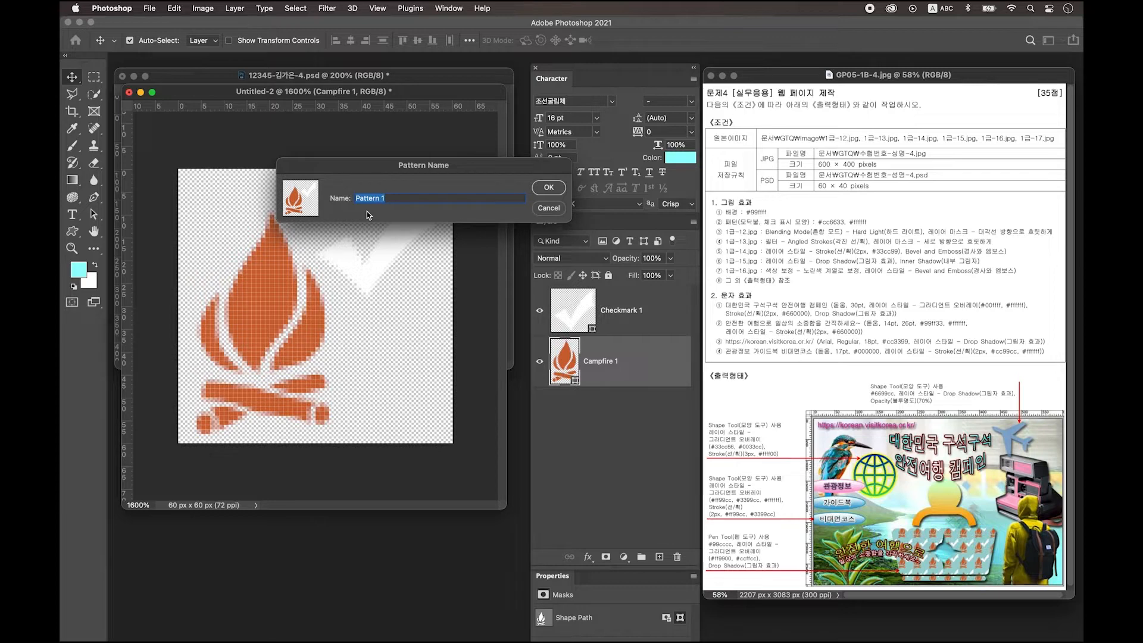
{"action": "type", "text": "ahe"}
{"action": "key", "text": "Caps_Lock"}
{"action": "key", "text": "BackSpace"}
{"action": "key", "text": "BackSpace"}
{"action": "key", "text": "BackSpace"}
{"action": "type", "text": "모닥불, 체크 표시 모양"}
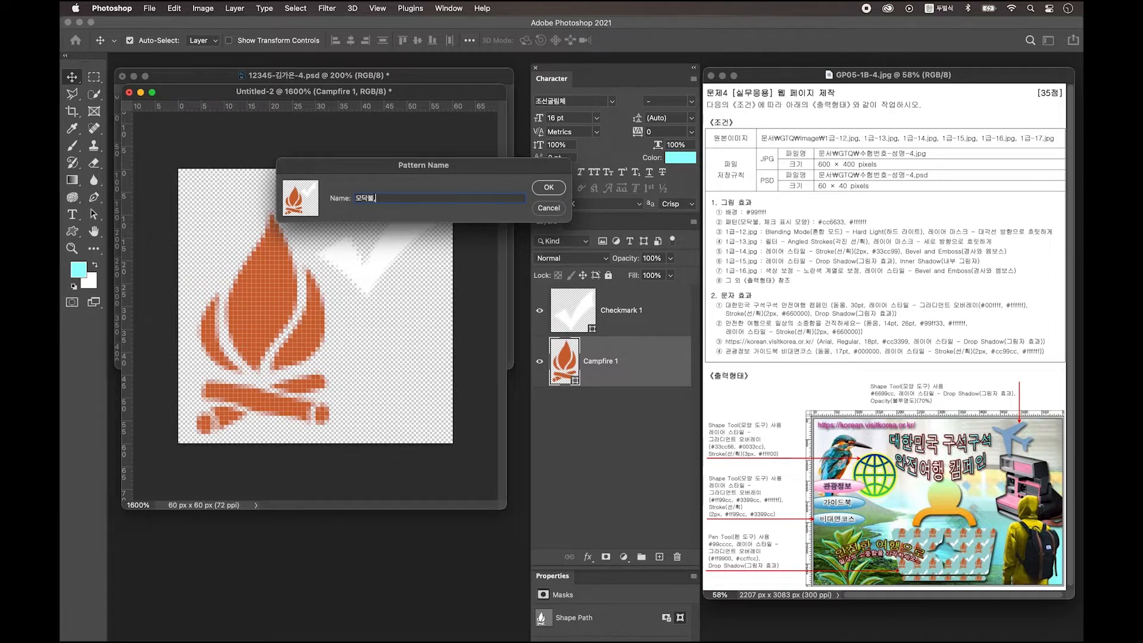
{"action": "key", "text": "Return"}
{"action": "left_click_drag", "start_coordinate": [307, 94], "coordinate": [309, 106]}
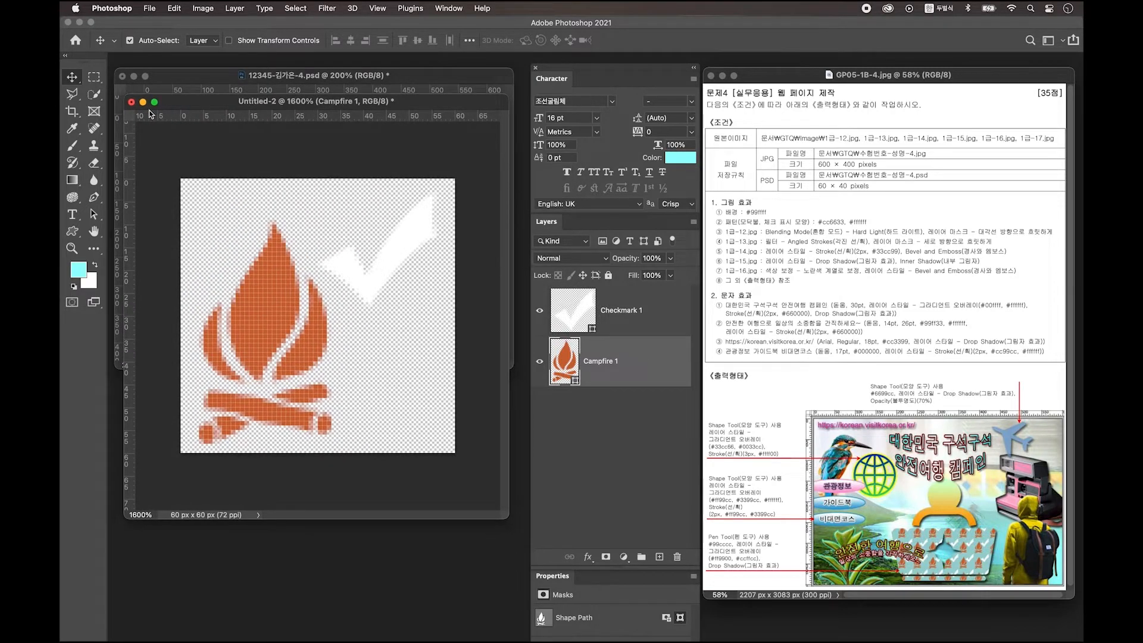
Step: Open 1급-12.jpg, drag it into the cyan composite, and scale it to cover the canvas
{"action": "left_click", "coordinate": [143, 102]}
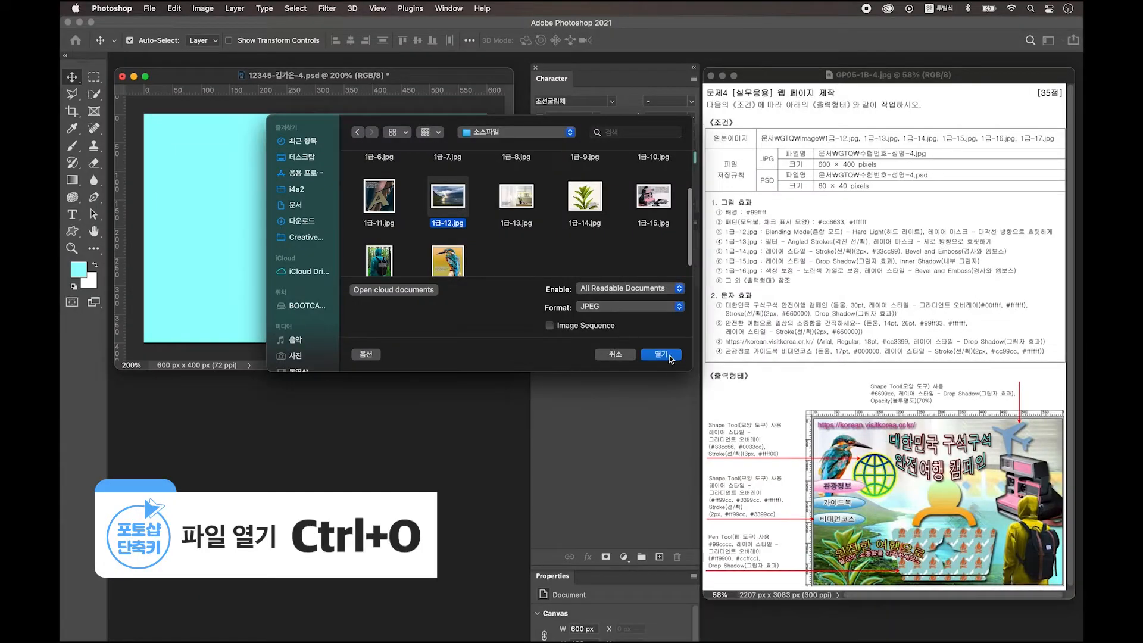
{"action": "left_click", "coordinate": [671, 358]}
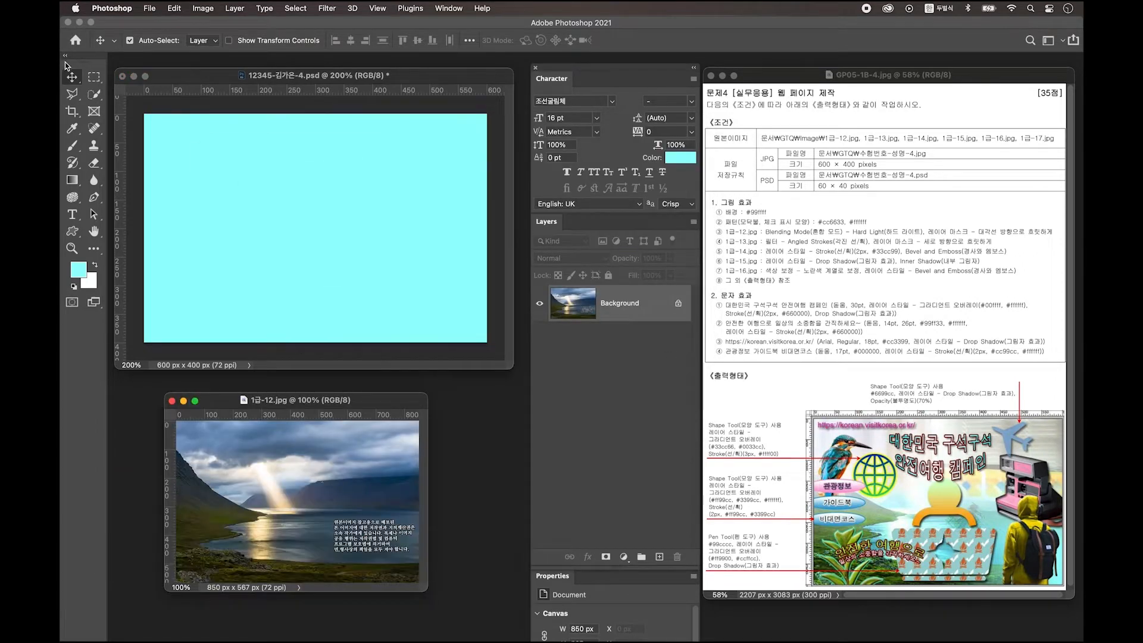
{"action": "left_click_drag", "start_coordinate": [329, 484], "coordinate": [370, 243]}
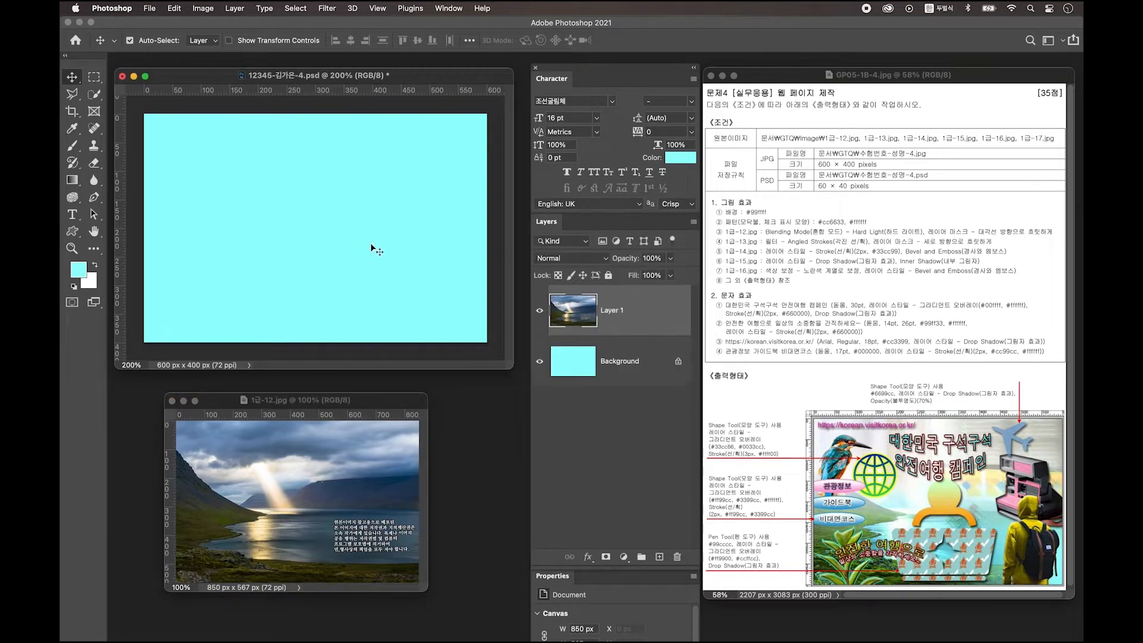
{"action": "key", "text": "super+t"}
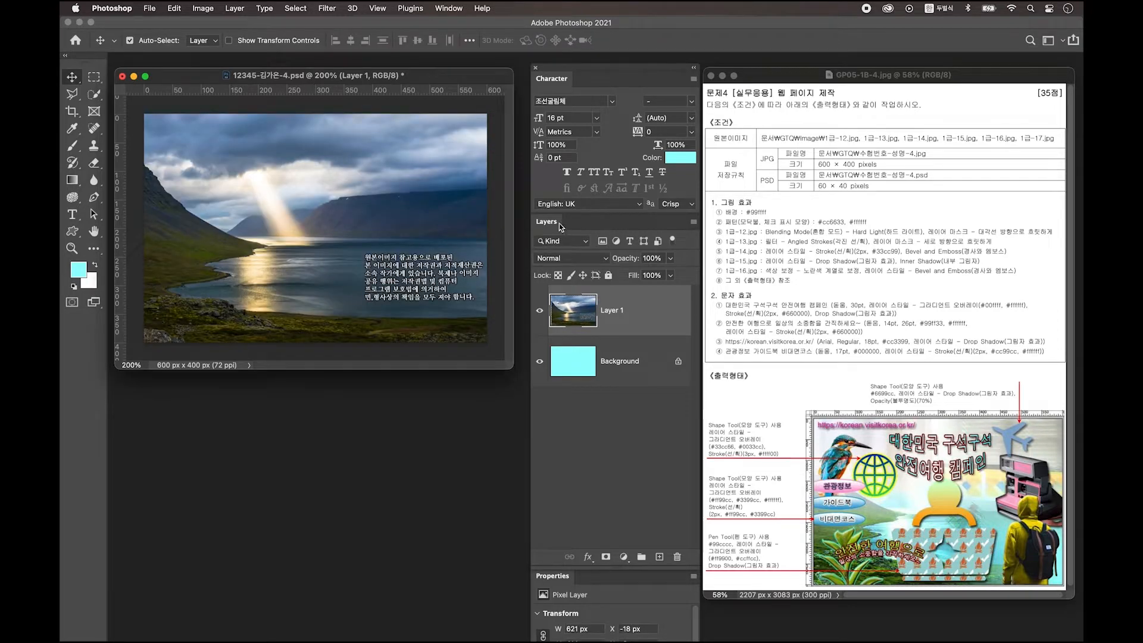
Step: Set the fjord photo layer to Hard Light and add a layer mask to it
{"action": "left_click", "coordinate": [569, 261]}
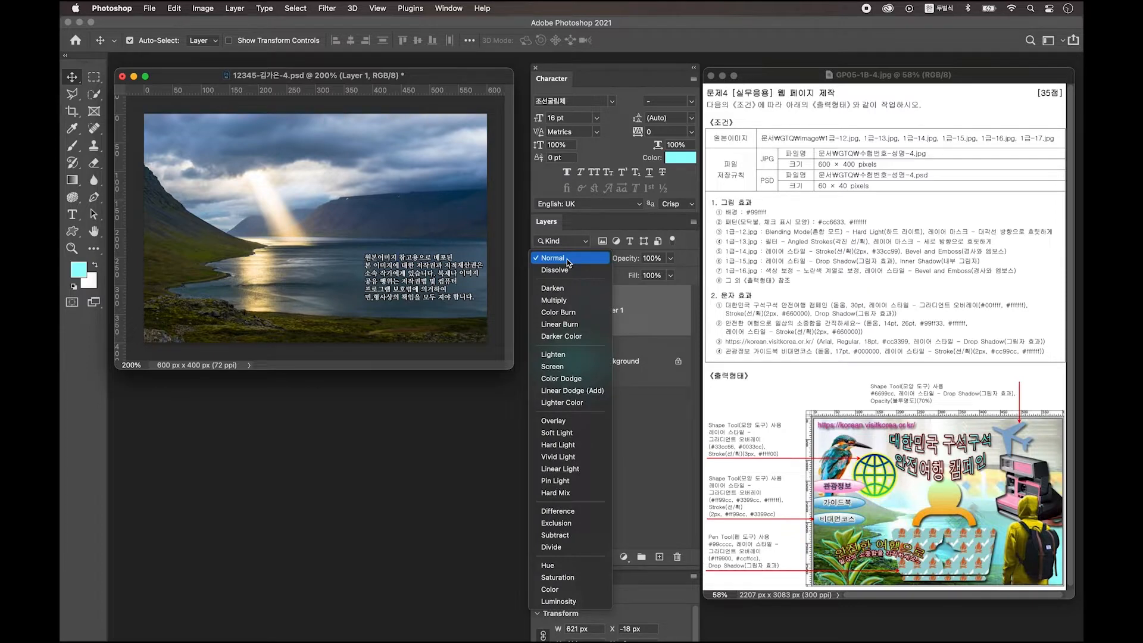
{"action": "left_click", "coordinate": [558, 445]}
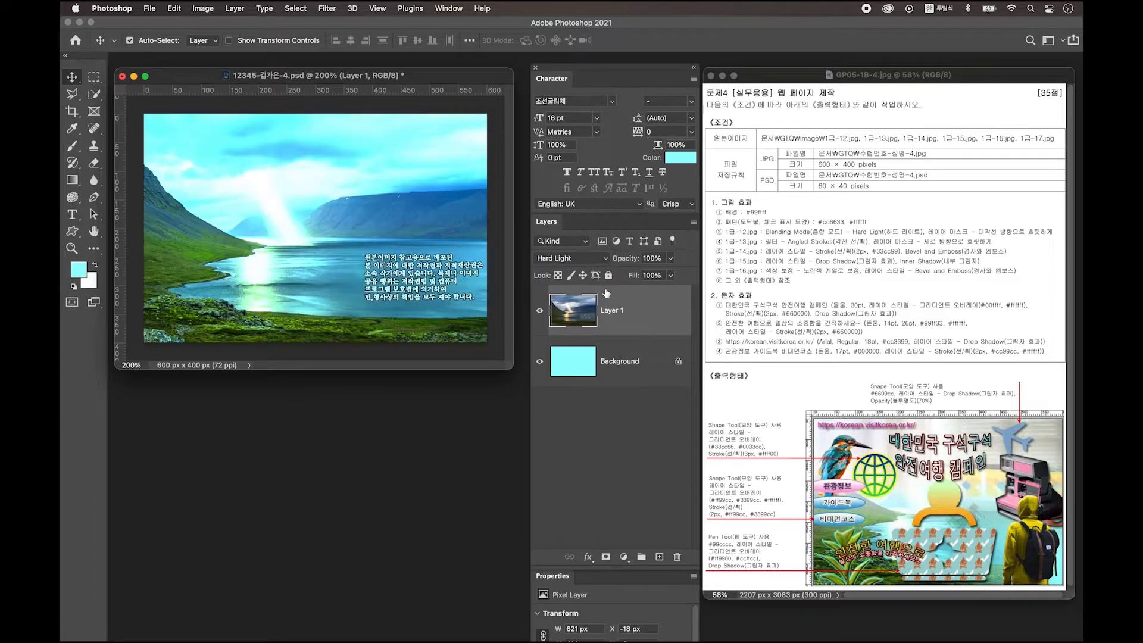
{"action": "left_click", "coordinate": [606, 558]}
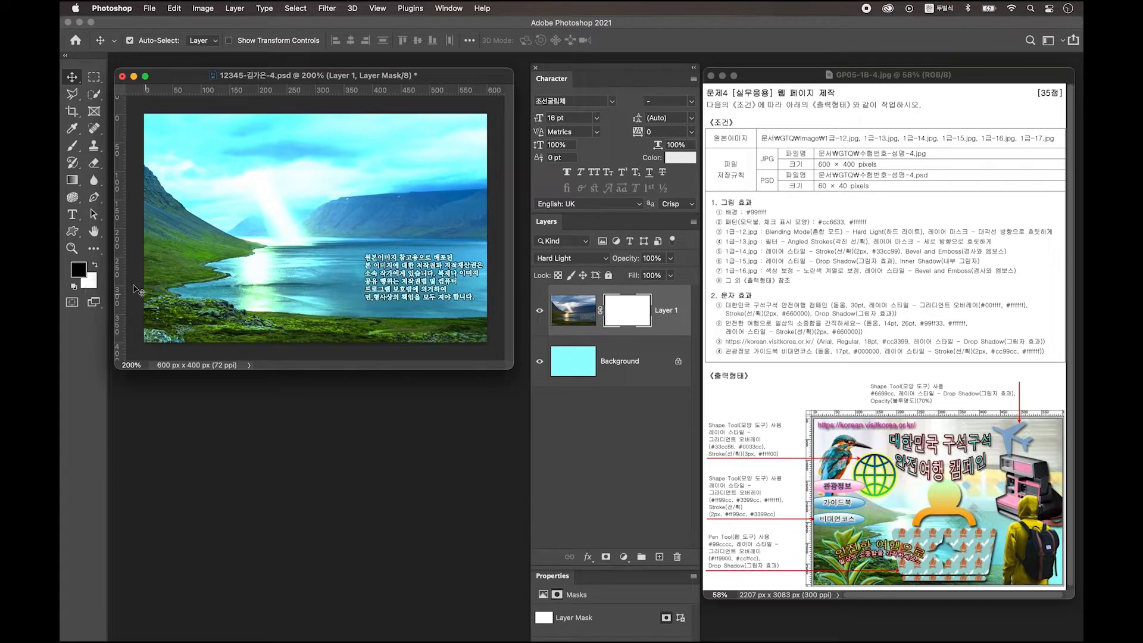
Step: Fade the landscape mask with a Foreground to Transparent gradient dragged from bottom-right to top-left
{"action": "left_click", "coordinate": [72, 180]}
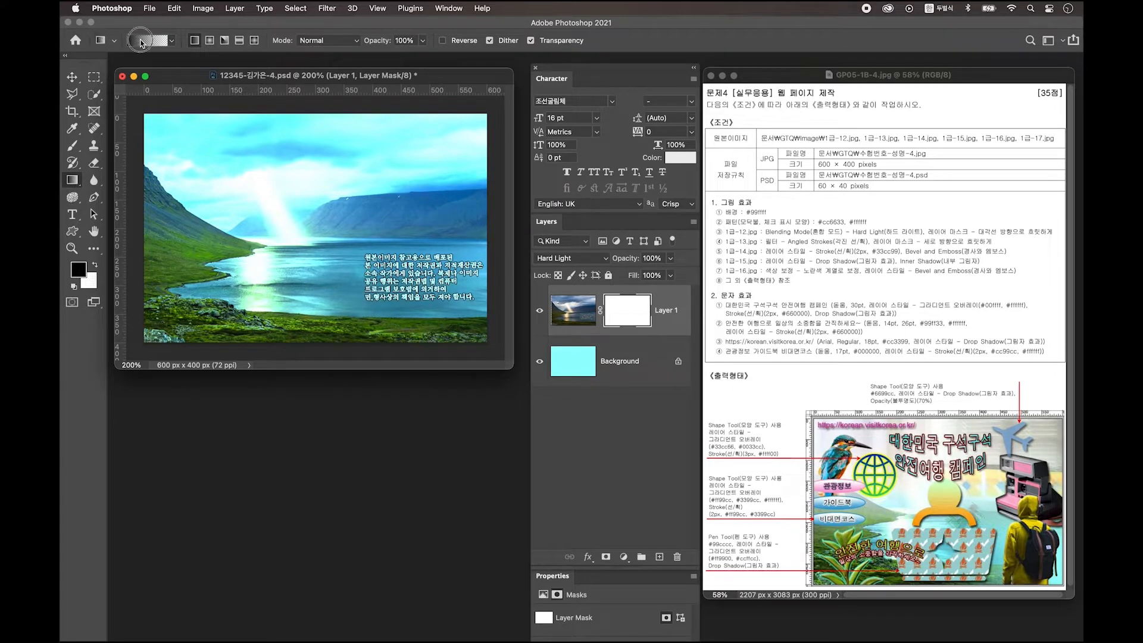
{"action": "left_click", "coordinate": [142, 41]}
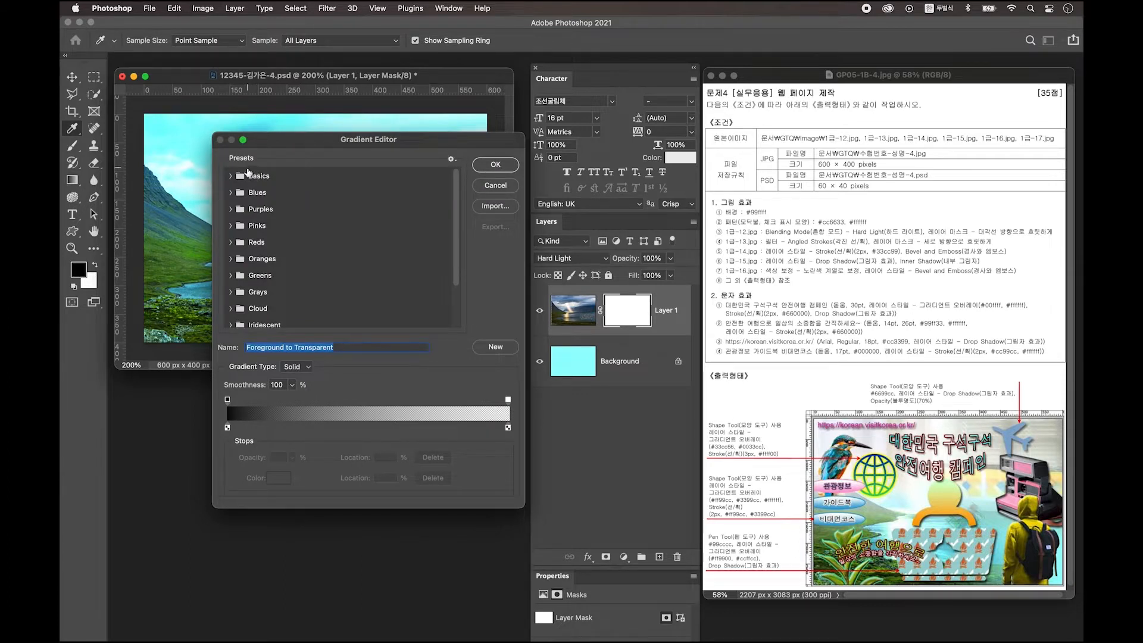
{"action": "left_click", "coordinate": [241, 178]}
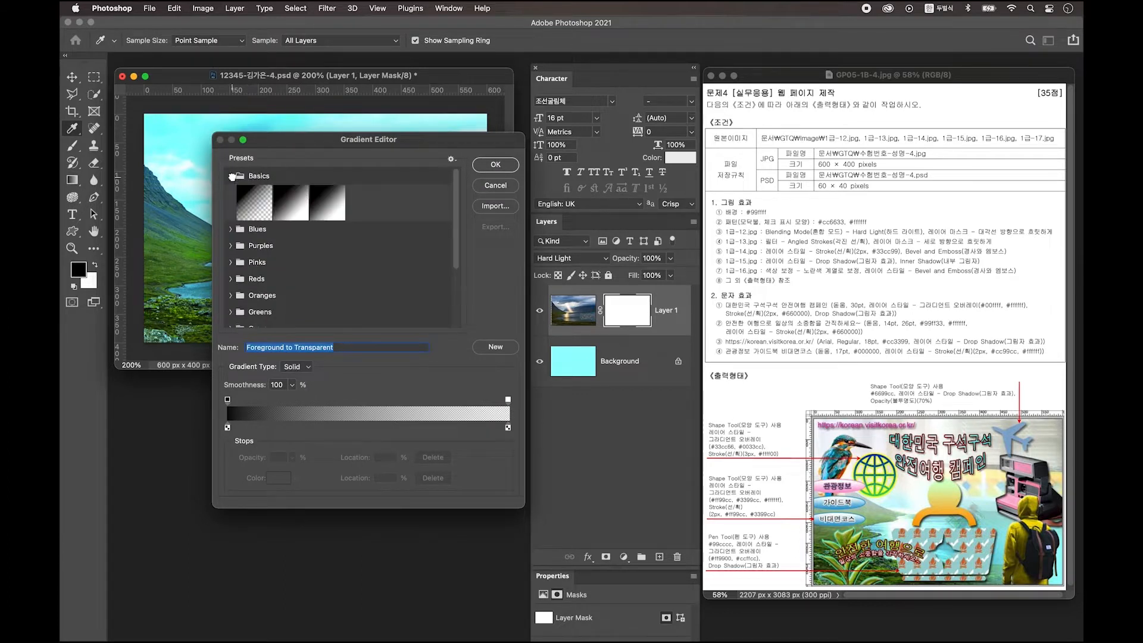
{"action": "left_click", "coordinate": [256, 200]}
{"action": "left_click", "coordinate": [493, 166]}
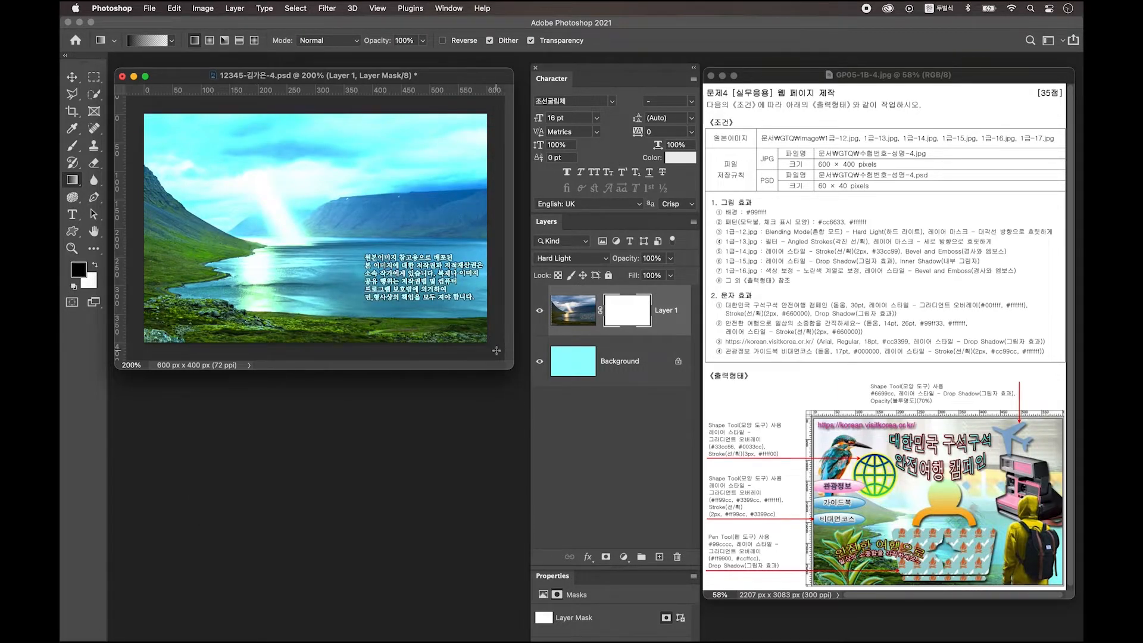
{"action": "left_click_drag", "start_coordinate": [494, 349], "coordinate": [252, 165]}
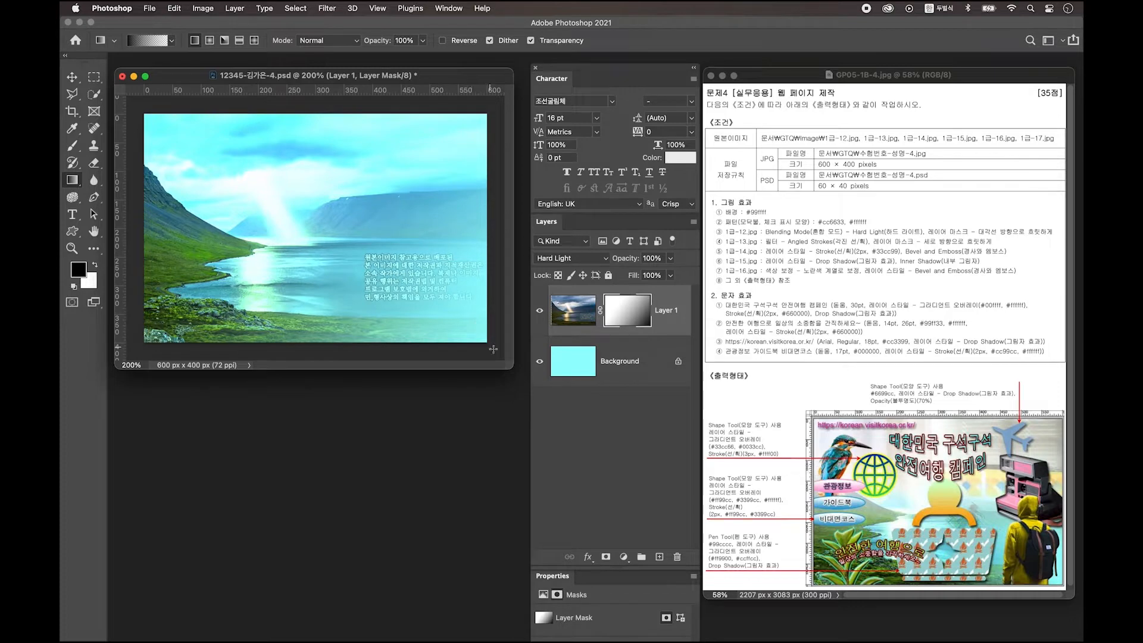
{"action": "left_click_drag", "start_coordinate": [495, 353], "coordinate": [299, 162]}
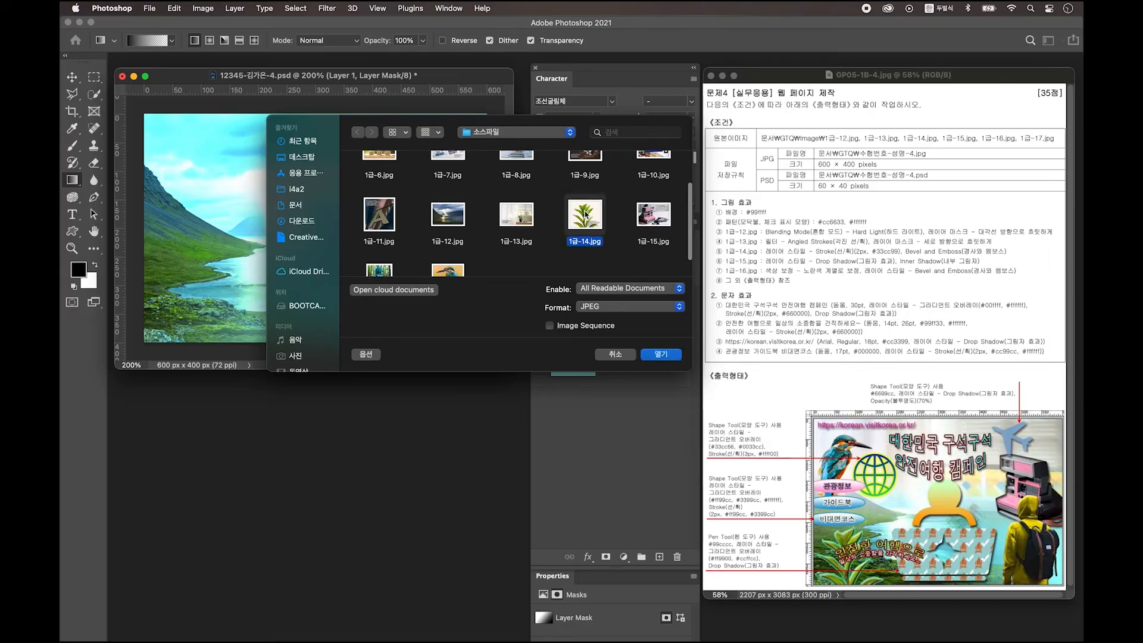
Step: Open 1급-14.jpg and convert its locked Background into an editable Layer 0
{"action": "left_click", "coordinate": [670, 356]}
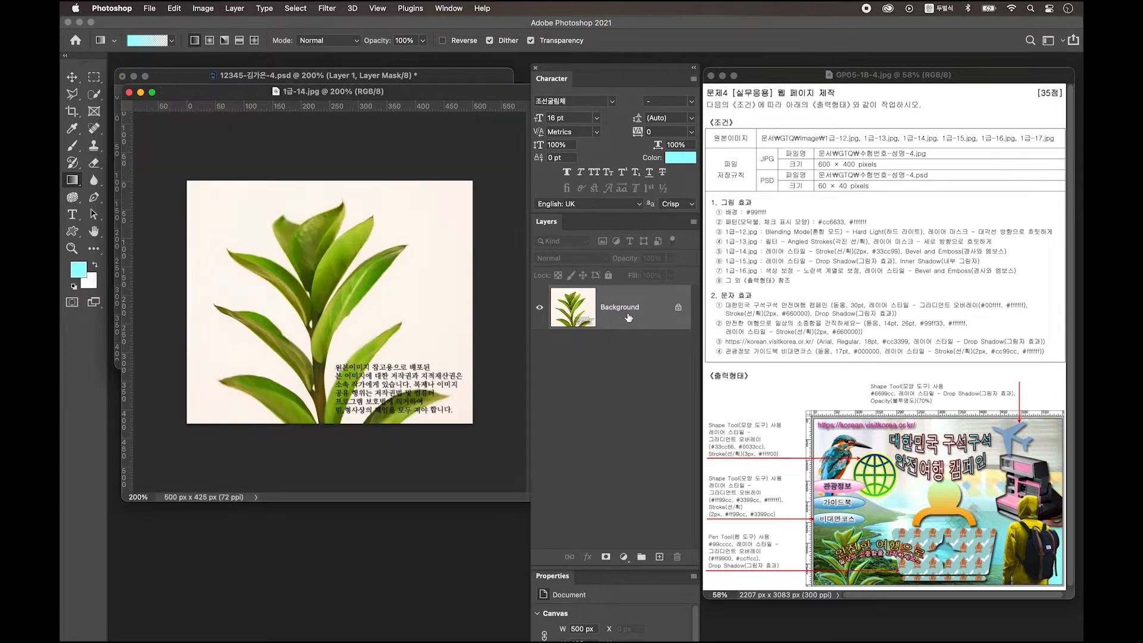
{"action": "double_click", "coordinate": [657, 311]}
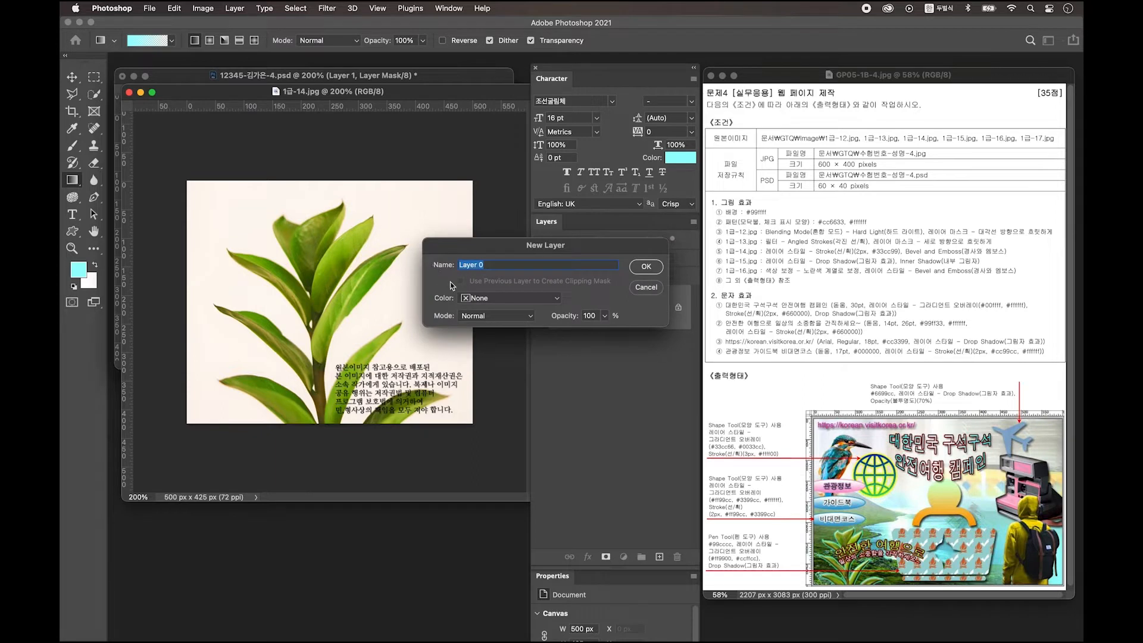
{"action": "left_click", "coordinate": [649, 268]}
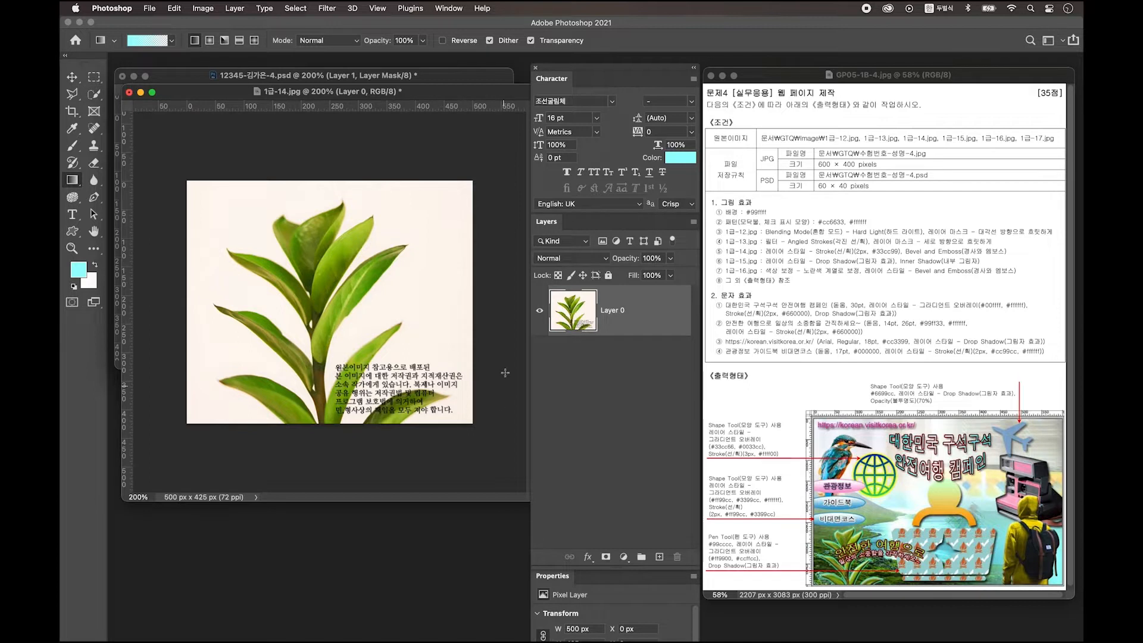
{"action": "right_click", "coordinate": [94, 94]}
{"action": "left_click", "coordinate": [137, 119]}
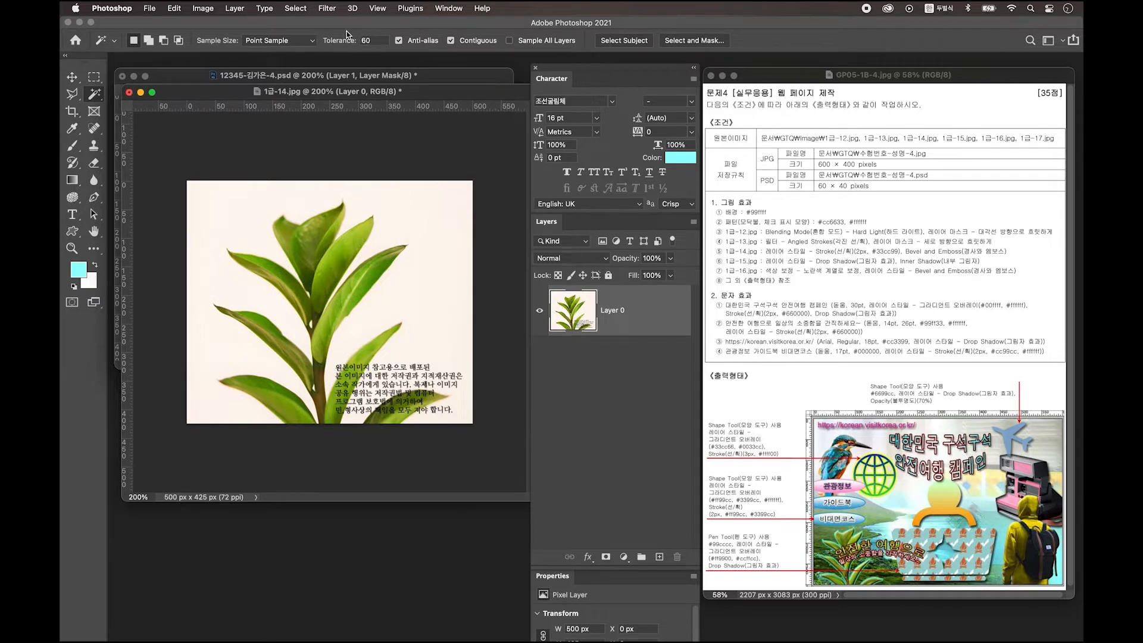
Step: Delete the leaf photo's white background, then lasso the watermark text below the plant
{"action": "left_click", "coordinate": [433, 225]}
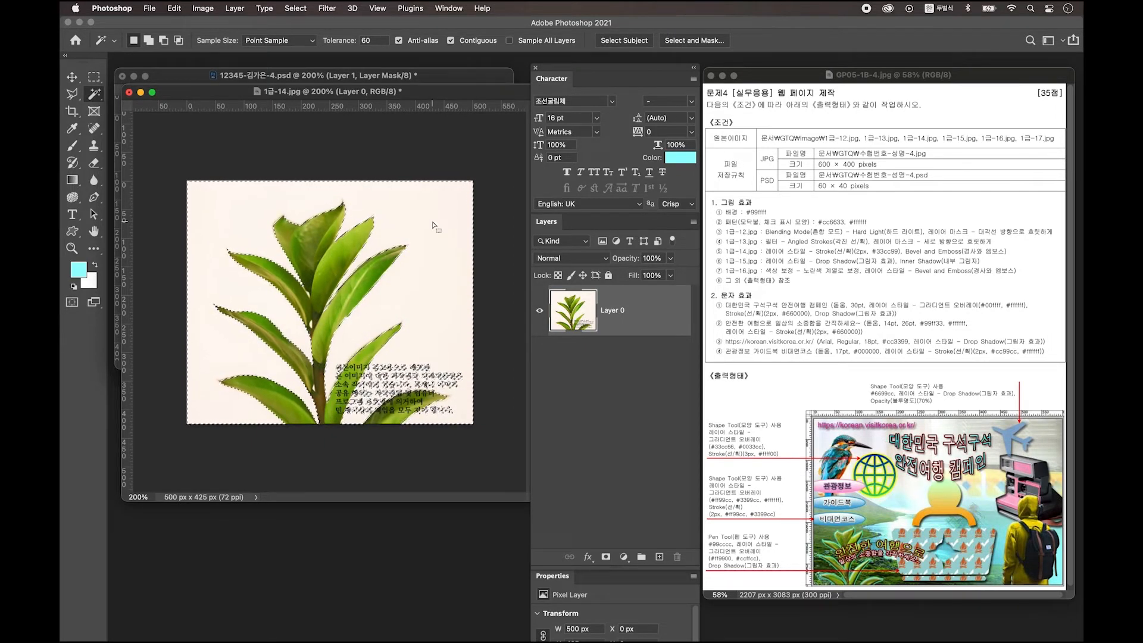
{"action": "key", "text": "Delete"}
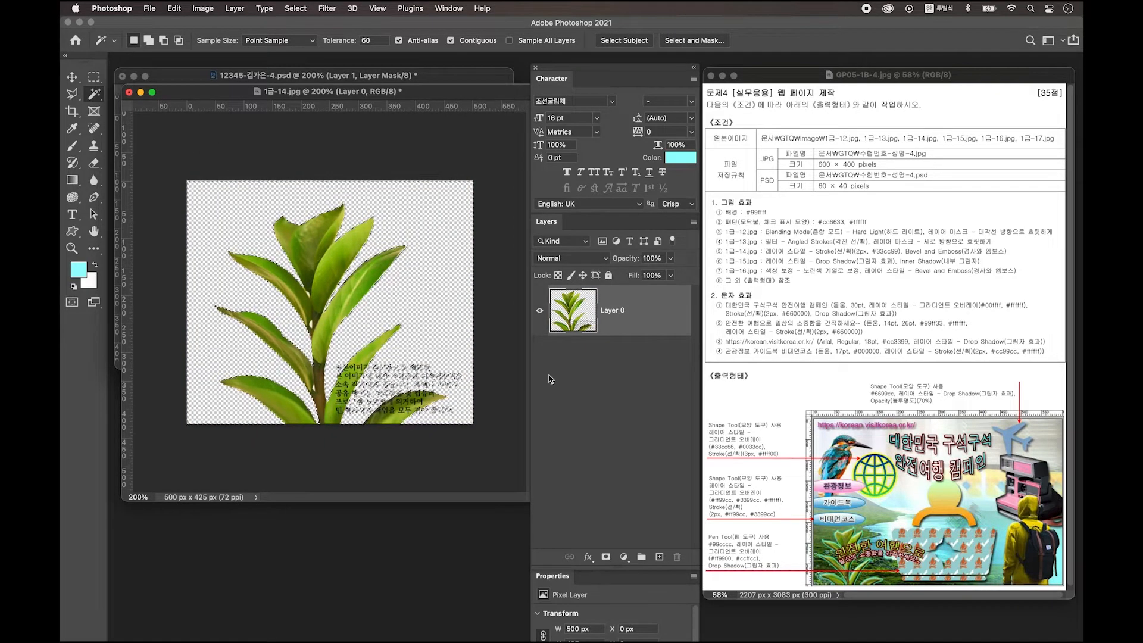
{"action": "key", "text": "cmd+d"}
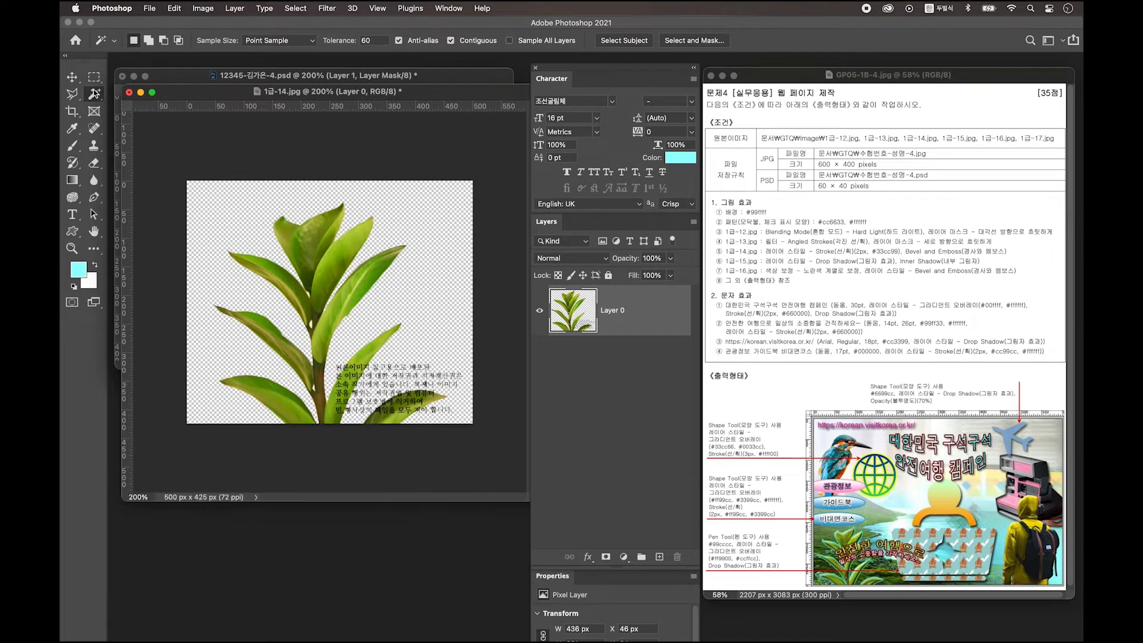
{"action": "key", "text": "l"}
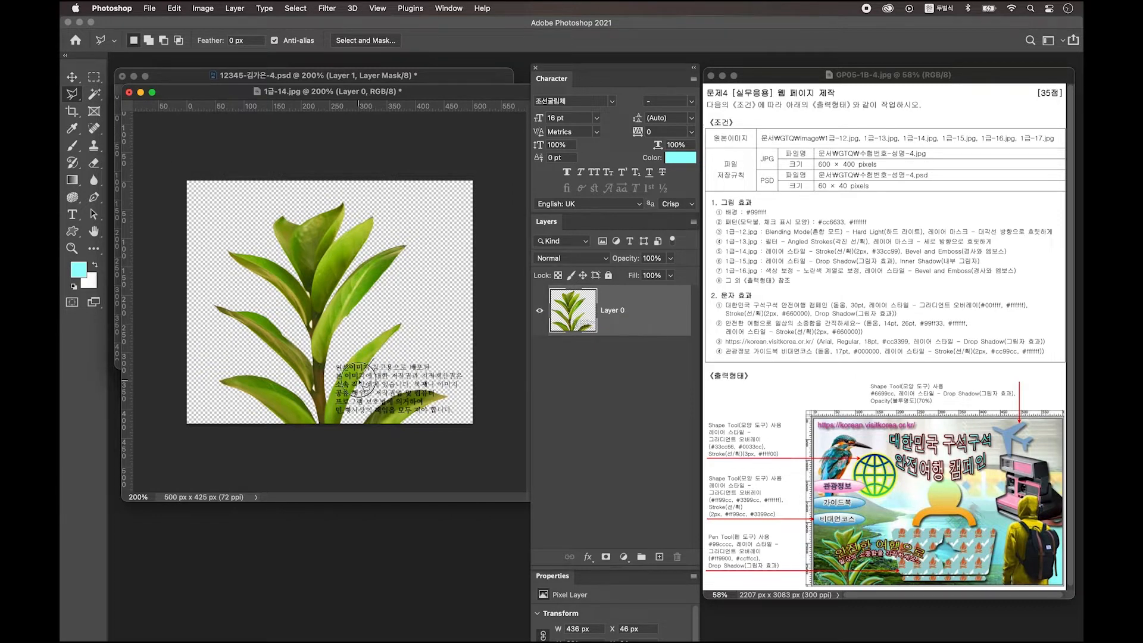
{"action": "mouse_move", "coordinate": [347, 412]}
{"action": "left_mouse_down"}
{"action": "mouse_move", "coordinate": [343, 424]}
{"action": "mouse_move", "coordinate": [433, 410]}
{"action": "mouse_move", "coordinate": [401, 421]}
{"action": "mouse_move", "coordinate": [408, 427]}
{"action": "mouse_move", "coordinate": [505, 413]}
{"action": "mouse_move", "coordinate": [478, 347]}
{"action": "mouse_move", "coordinate": [375, 360]}
{"action": "left_mouse_up"}
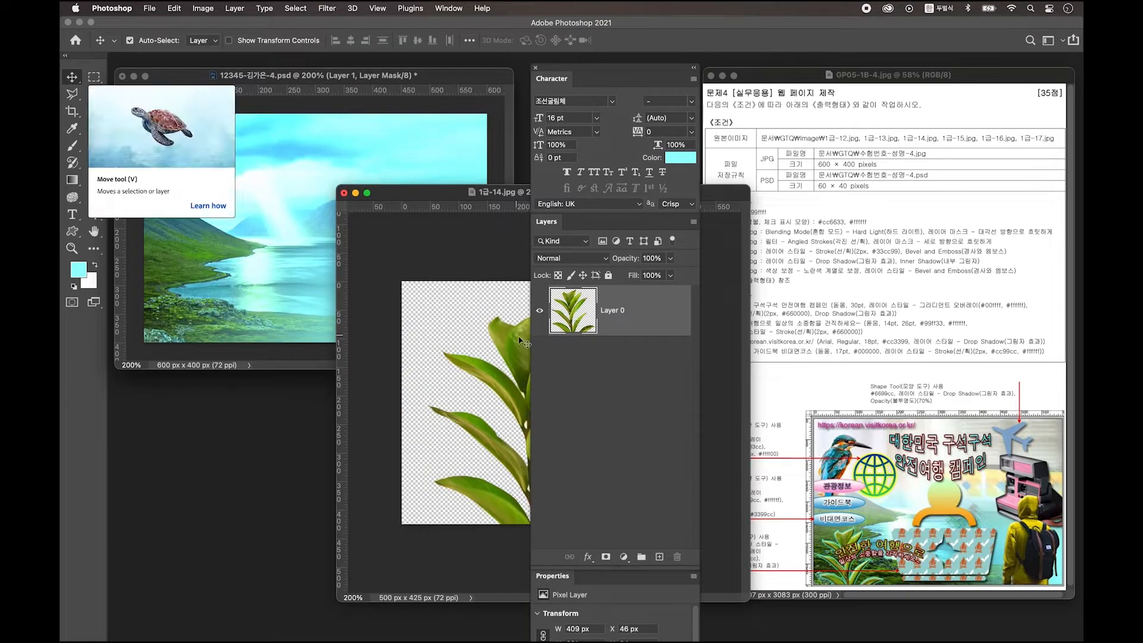
Step: Copy the plant into the fjord composite and shrink it to about 146 px wide at lower left
{"action": "left_click_drag", "start_coordinate": [520, 355], "coordinate": [272, 237]}
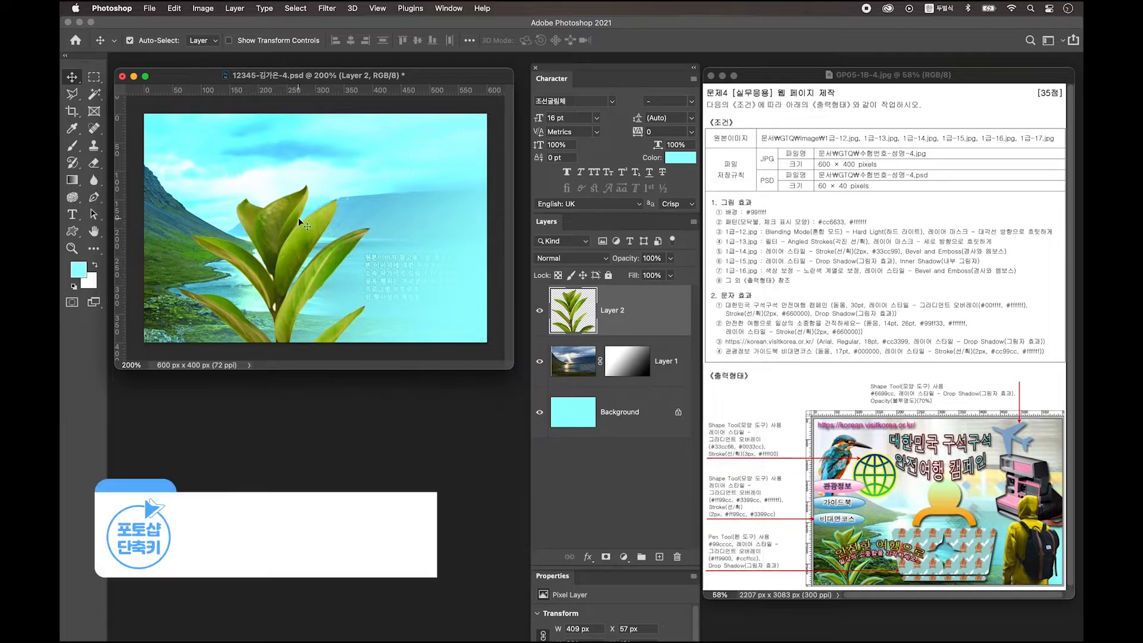
{"action": "key", "text": "super+t"}
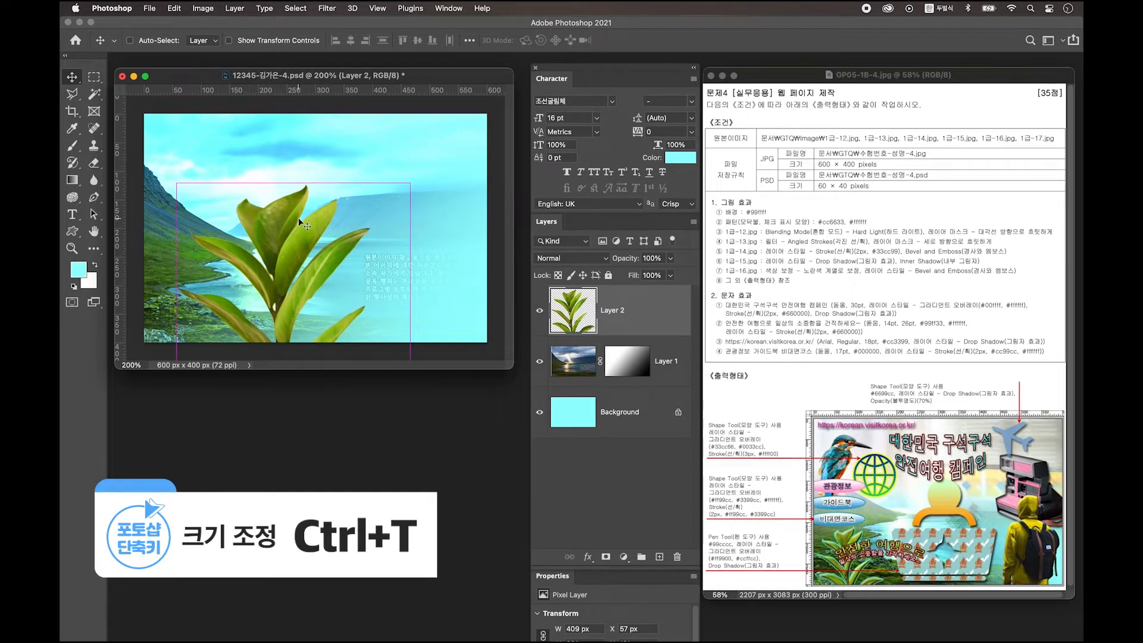
{"action": "key", "text": "super+t"}
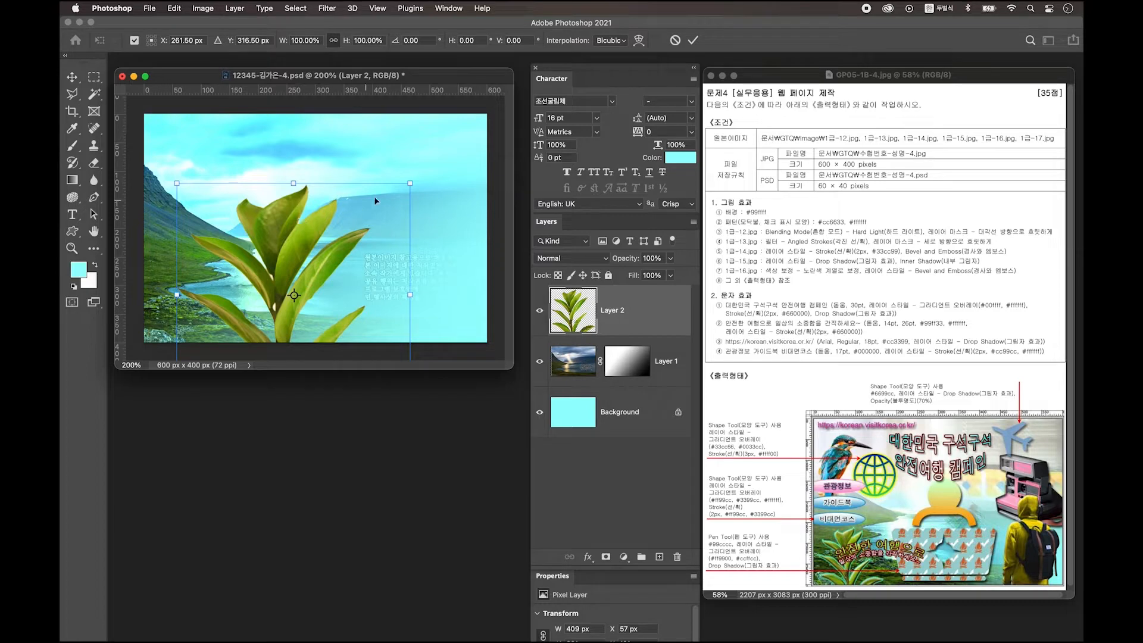
{"action": "left_click_drag", "start_coordinate": [409, 183], "coordinate": [255, 180]}
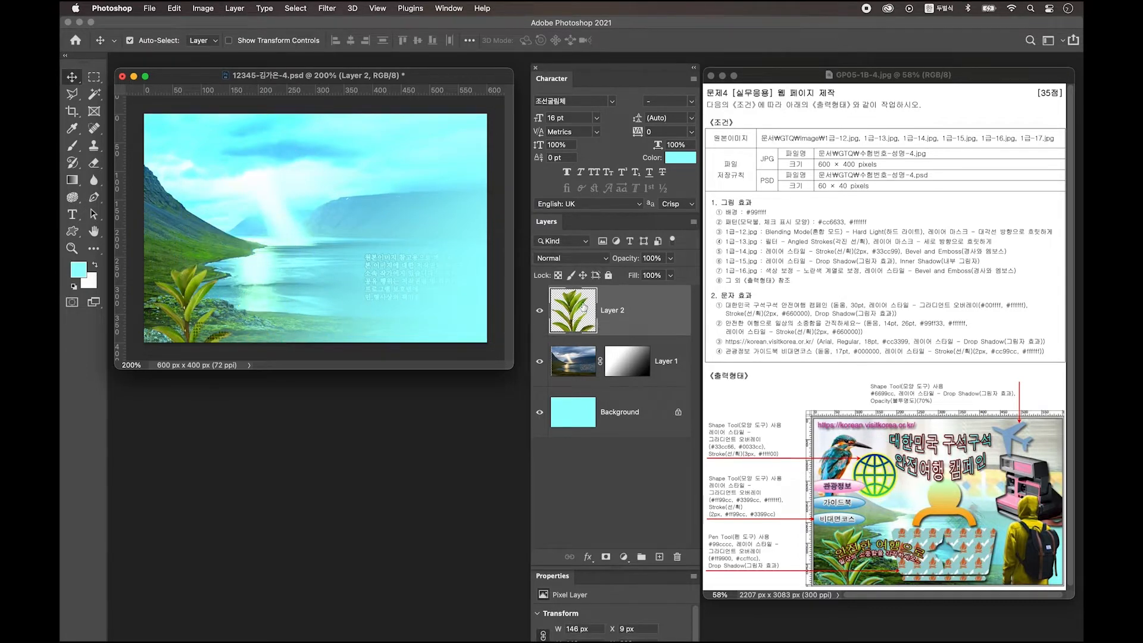
Step: Give the plant layer a 2 px #33cc99 stroke and a Bevel & Emboss effect
{"action": "double_click", "coordinate": [661, 309]}
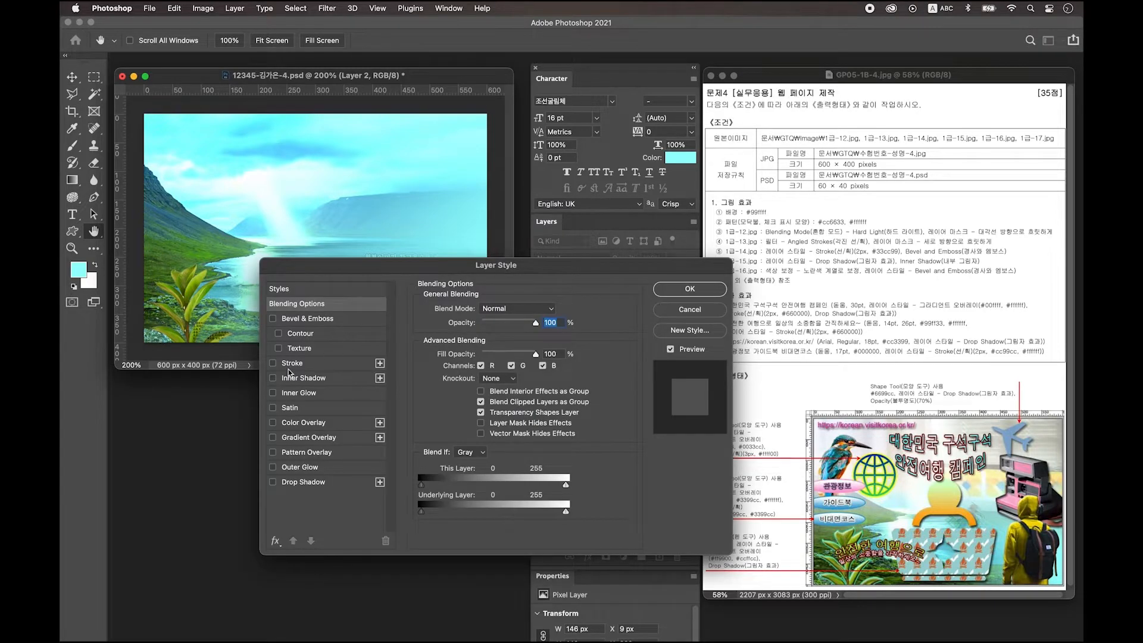
{"action": "left_click", "coordinate": [304, 364]}
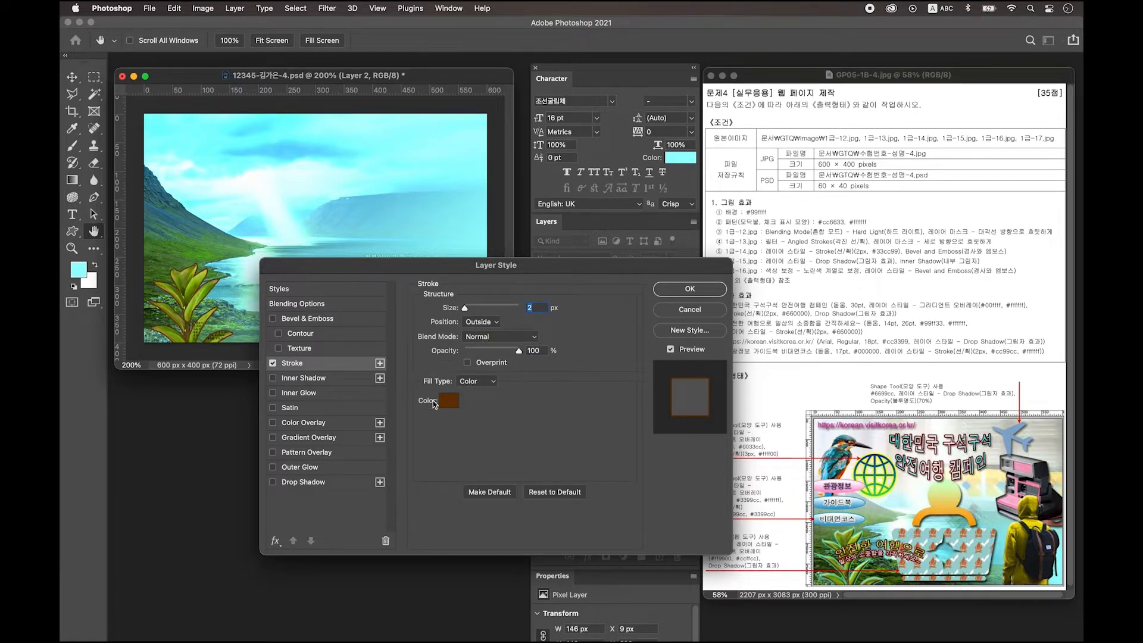
{"action": "left_click", "coordinate": [449, 402]}
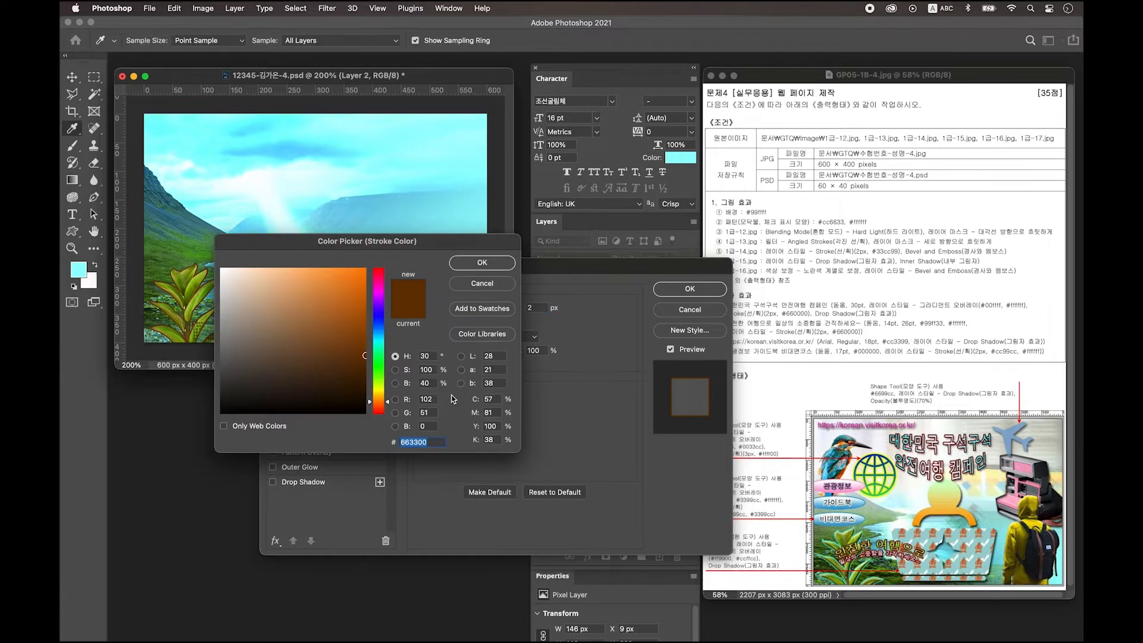
{"action": "type", "text": "33cc99"}
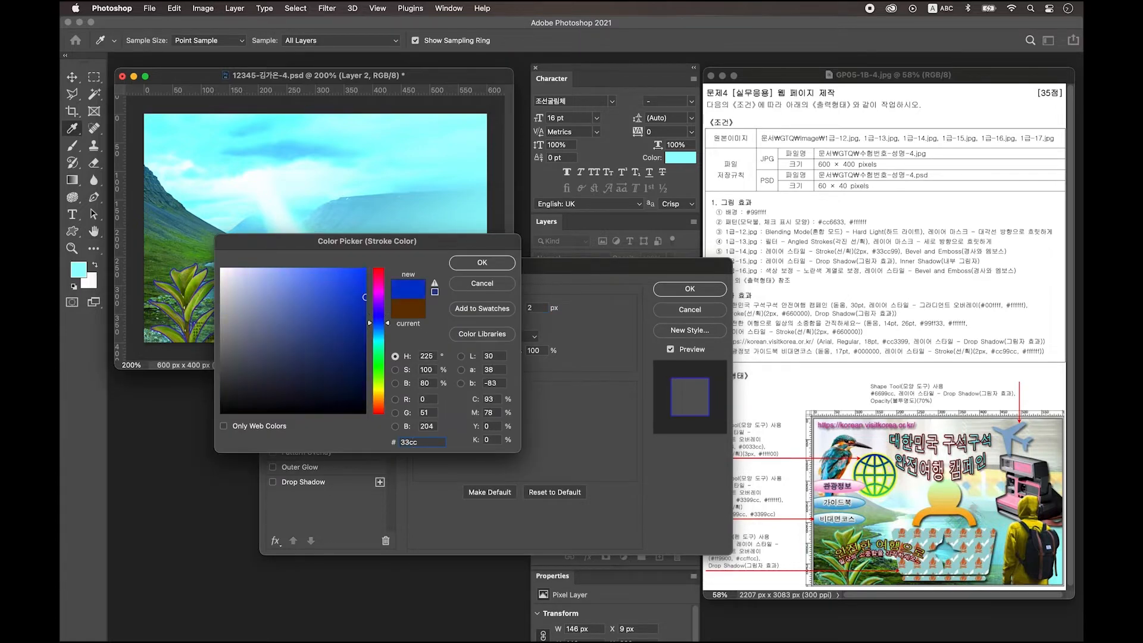
{"action": "key", "text": "Return"}
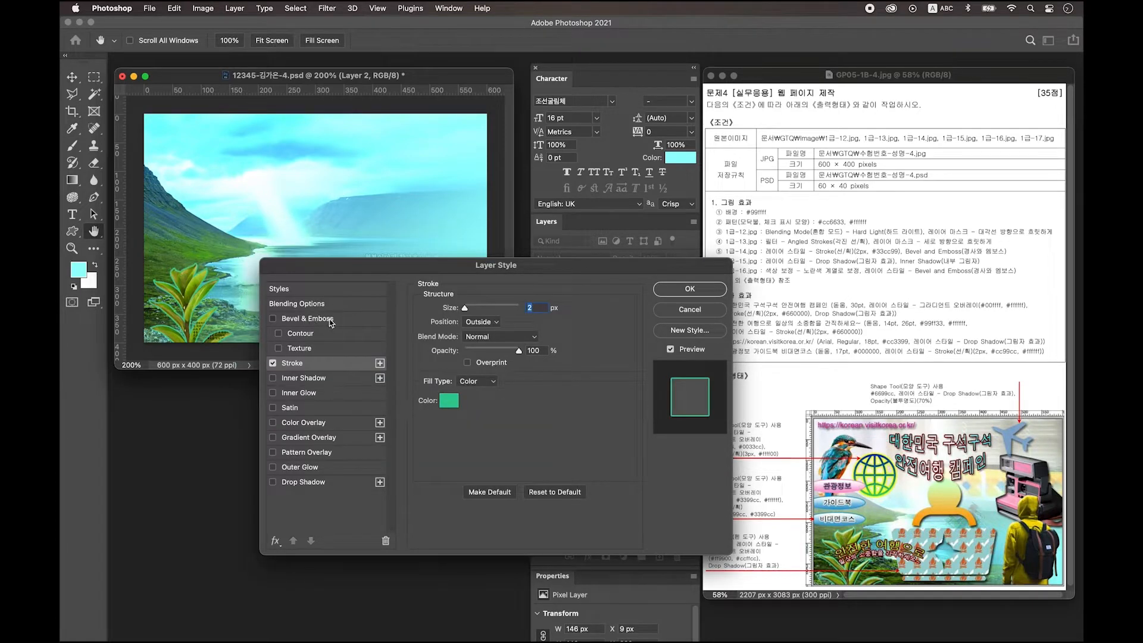
{"action": "left_click", "coordinate": [331, 322]}
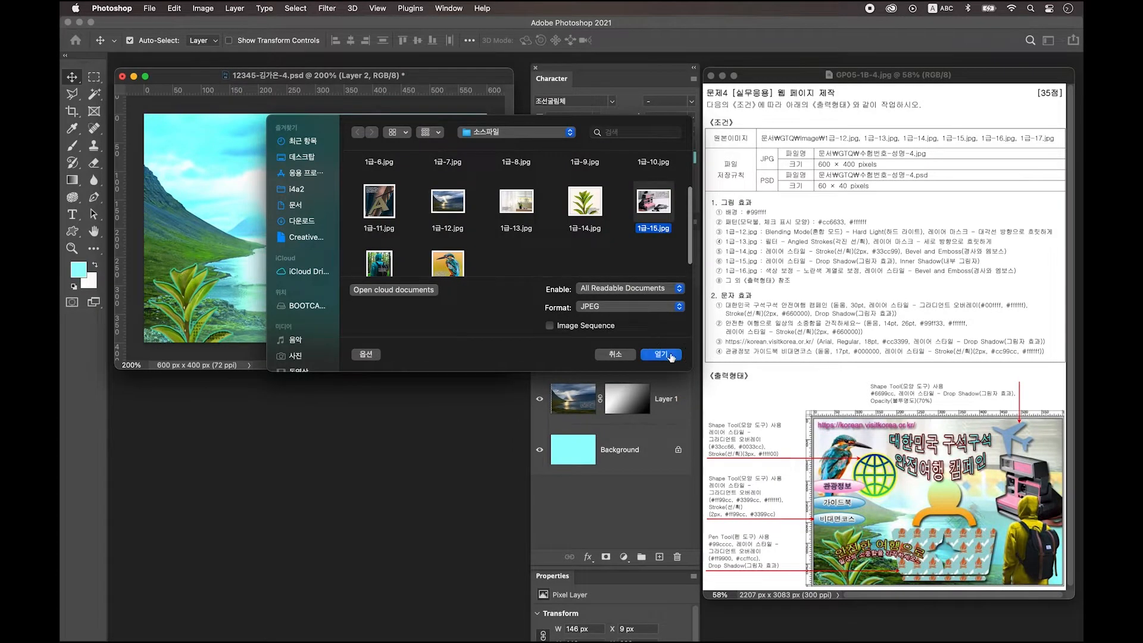
Step: Open 1급-15.jpg and pen-trace the pink camera's left edge and top
{"action": "left_click", "coordinate": [675, 351]}
{"action": "left_click", "coordinate": [92, 199]}
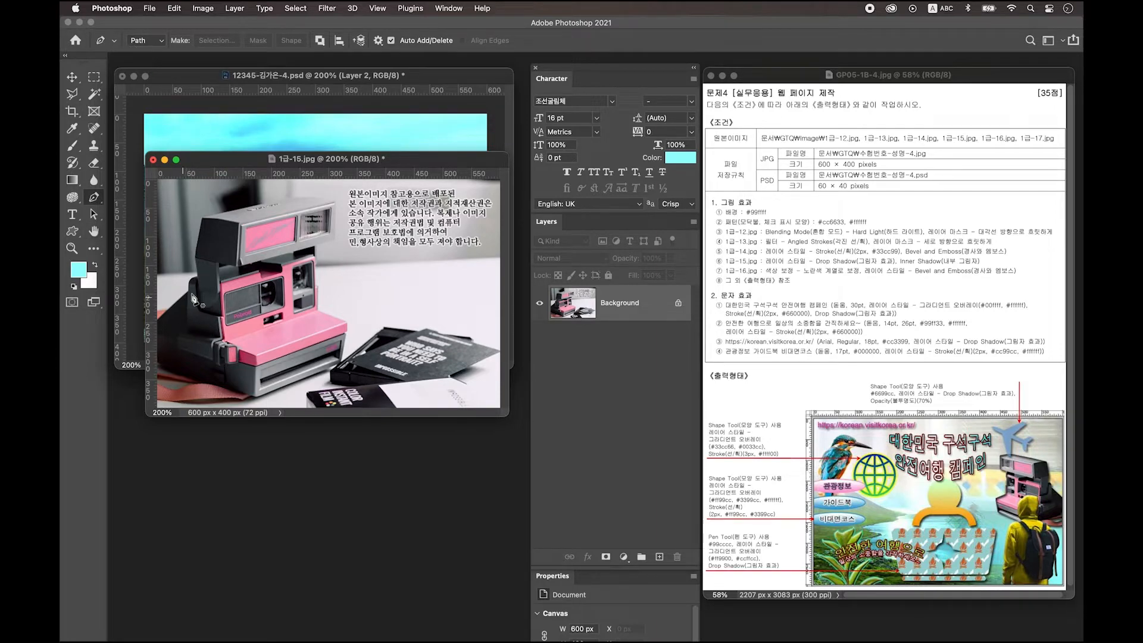
{"action": "left_click", "coordinate": [158, 321]}
{"action": "left_click_drag", "start_coordinate": [190, 279], "coordinate": [198, 280]}
{"action": "left_click", "coordinate": [194, 258]}
{"action": "left_click", "coordinate": [203, 217]}
{"action": "left_click", "coordinate": [300, 194]}
{"action": "left_click", "coordinate": [336, 203]}
{"action": "left_click", "coordinate": [337, 240]}
{"action": "left_click", "coordinate": [318, 266]}
Step: Trace the camera's right side and bottom, close the path and turn it into a selection
{"action": "left_click", "coordinate": [317, 286]}
{"action": "left_click", "coordinate": [317, 309]}
{"action": "left_click", "coordinate": [346, 322]}
{"action": "left_click", "coordinate": [347, 330]}
{"action": "left_click", "coordinate": [345, 339]}
{"action": "left_click", "coordinate": [341, 362]}
{"action": "left_click", "coordinate": [258, 397]}
{"action": "left_click", "coordinate": [248, 396]}
{"action": "left_click", "coordinate": [244, 401]}
{"action": "left_click", "coordinate": [191, 402]}
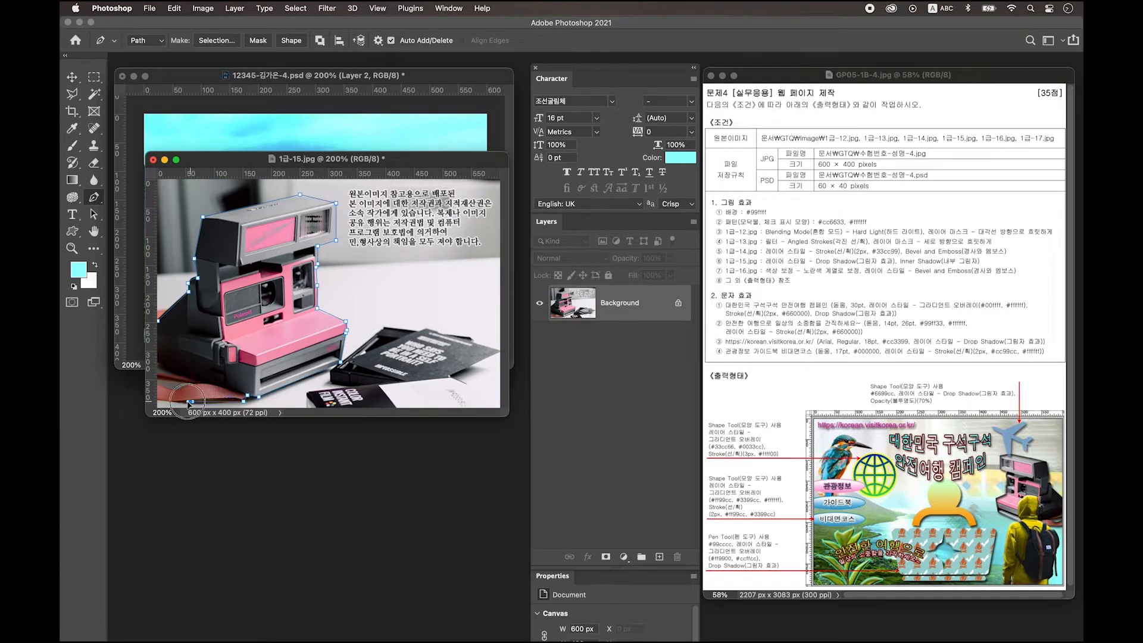
{"action": "left_click", "coordinate": [158, 321]}
{"action": "key", "text": "ctrl+Return"}
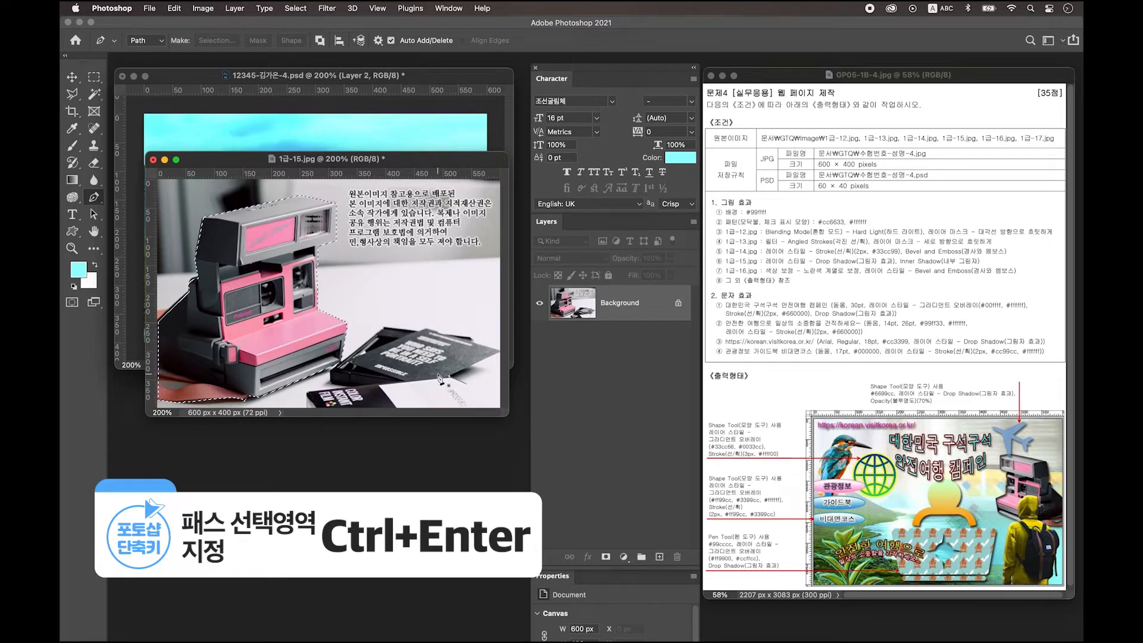
Step: Copy the selected camera to a new layer and hide the original photo background
{"action": "key", "text": "ctrl+j"}
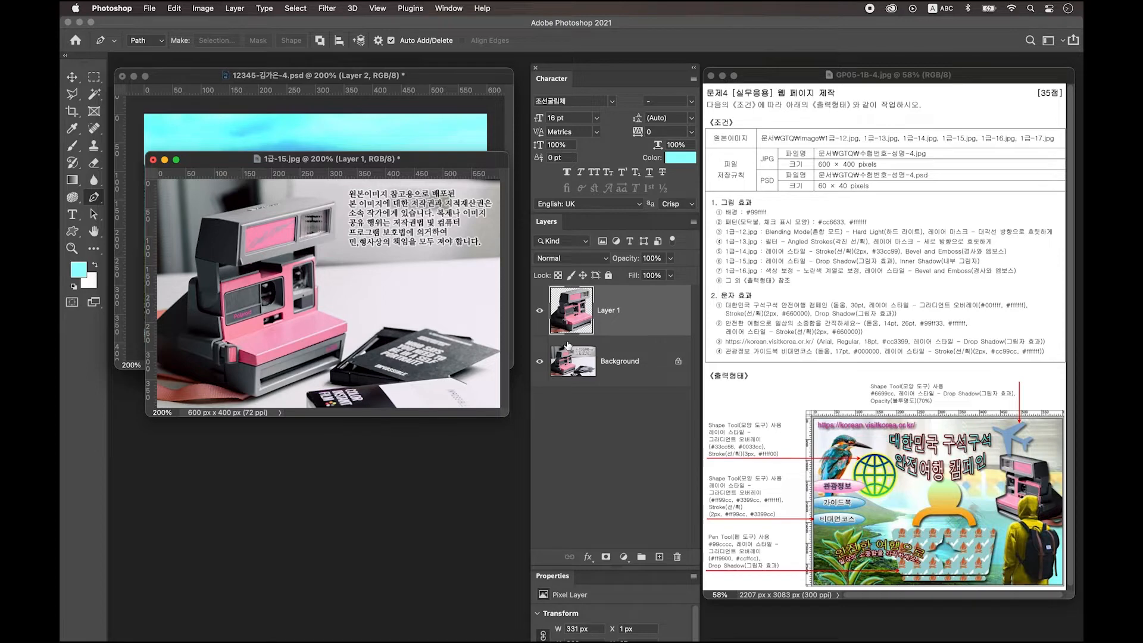
{"action": "left_click", "coordinate": [540, 362]}
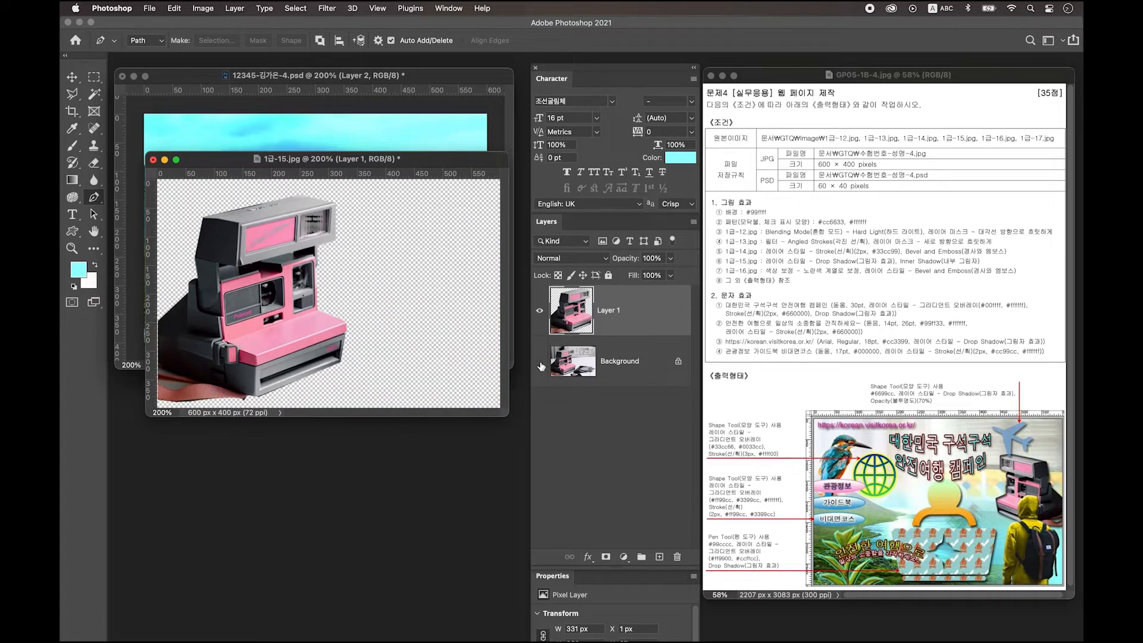
{"action": "left_click", "coordinate": [159, 384]}
Step: Close the small path at the camera base and drag the camera into the fjord composite
{"action": "mouse_move", "coordinate": [183, 388]}
{"action": "left_mouse_down"}
{"action": "mouse_move", "coordinate": [192, 384]}
{"action": "mouse_move", "coordinate": [162, 391]}
{"action": "left_mouse_up"}
{"action": "left_click", "coordinate": [158, 383]}
{"action": "left_click_drag", "start_coordinate": [328, 159], "coordinate": [363, 407]}
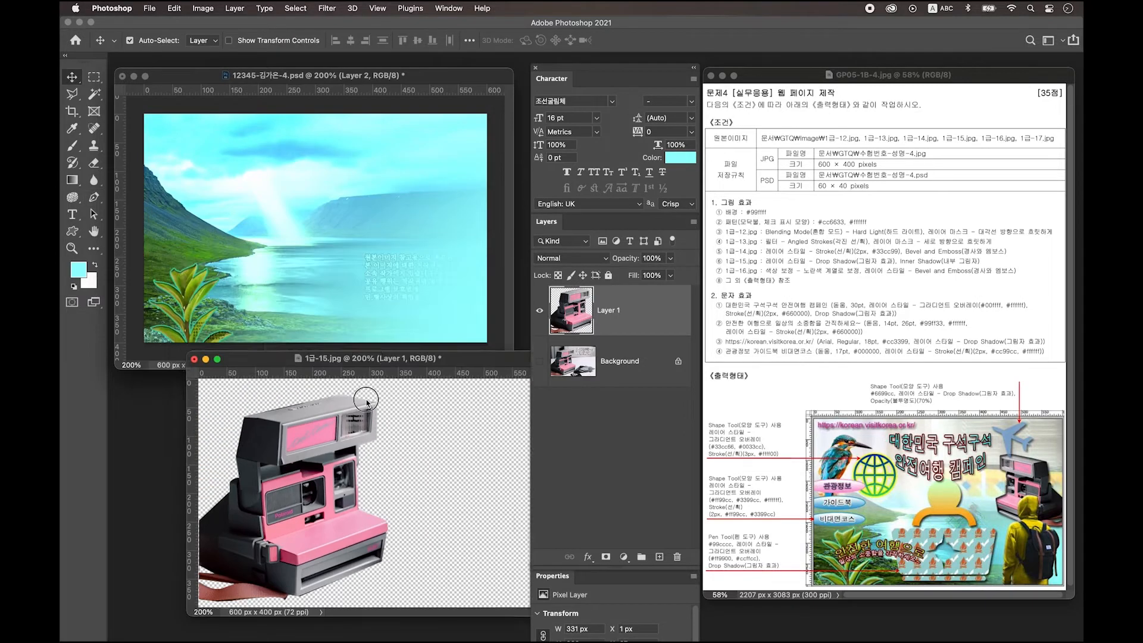
{"action": "left_click_drag", "start_coordinate": [356, 473], "coordinate": [409, 190]}
Step: Flip the camera horizontally, scale it to about 53% and place it at the top right
{"action": "key", "text": "ctrl+t"}
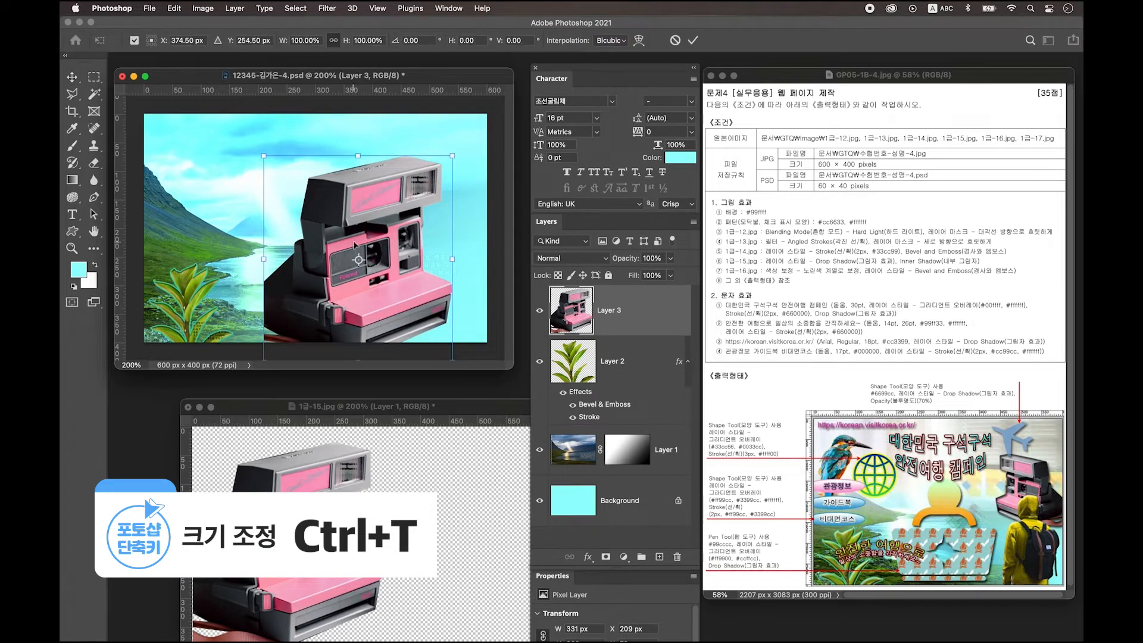
{"action": "right_click", "coordinate": [374, 207]}
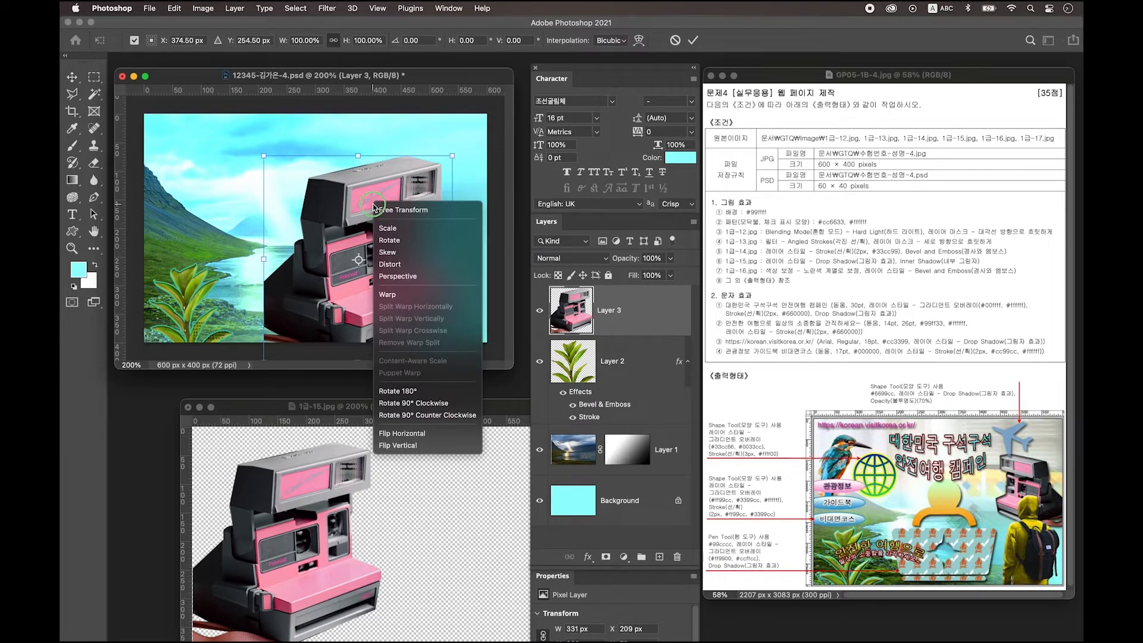
{"action": "left_click", "coordinate": [403, 433]}
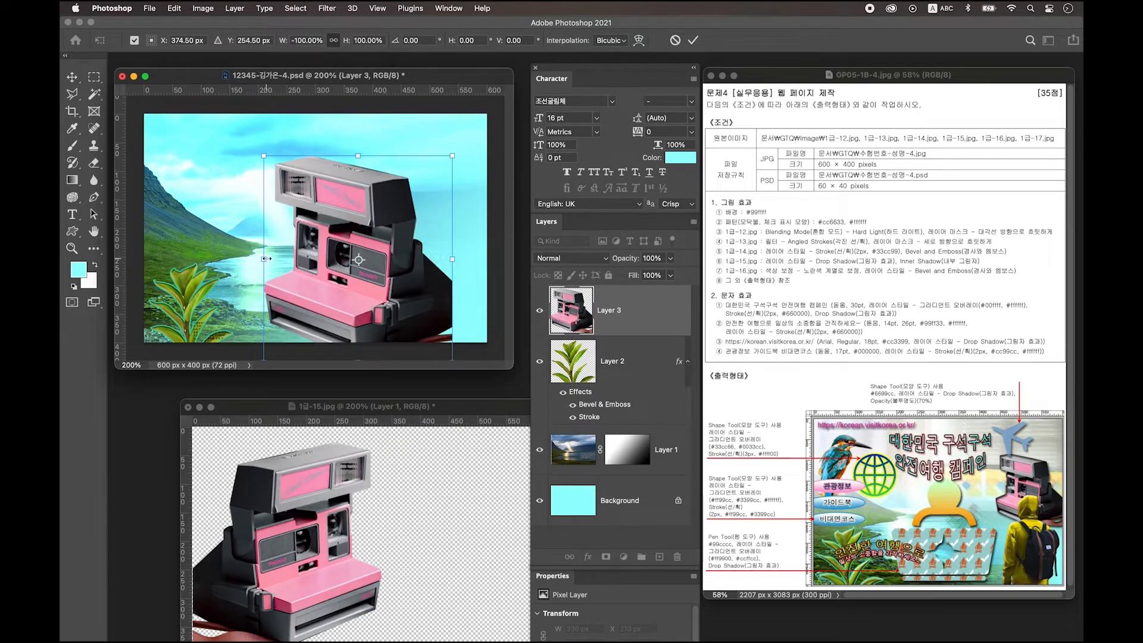
{"action": "left_click_drag", "start_coordinate": [265, 258], "coordinate": [354, 257]}
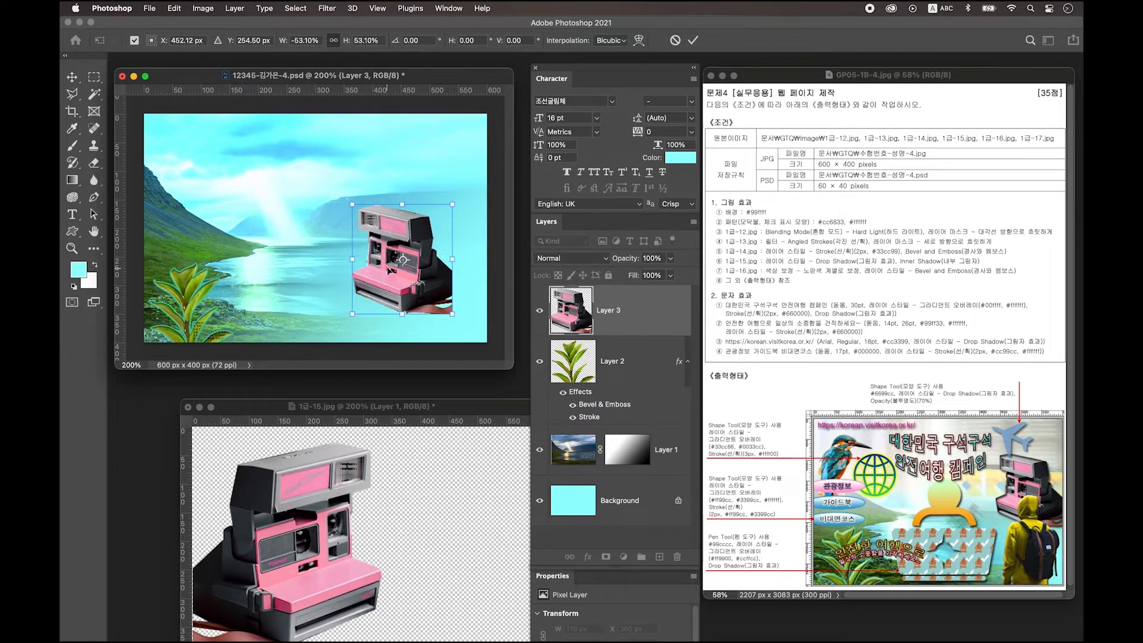
{"action": "left_click_drag", "start_coordinate": [407, 291], "coordinate": [455, 242]}
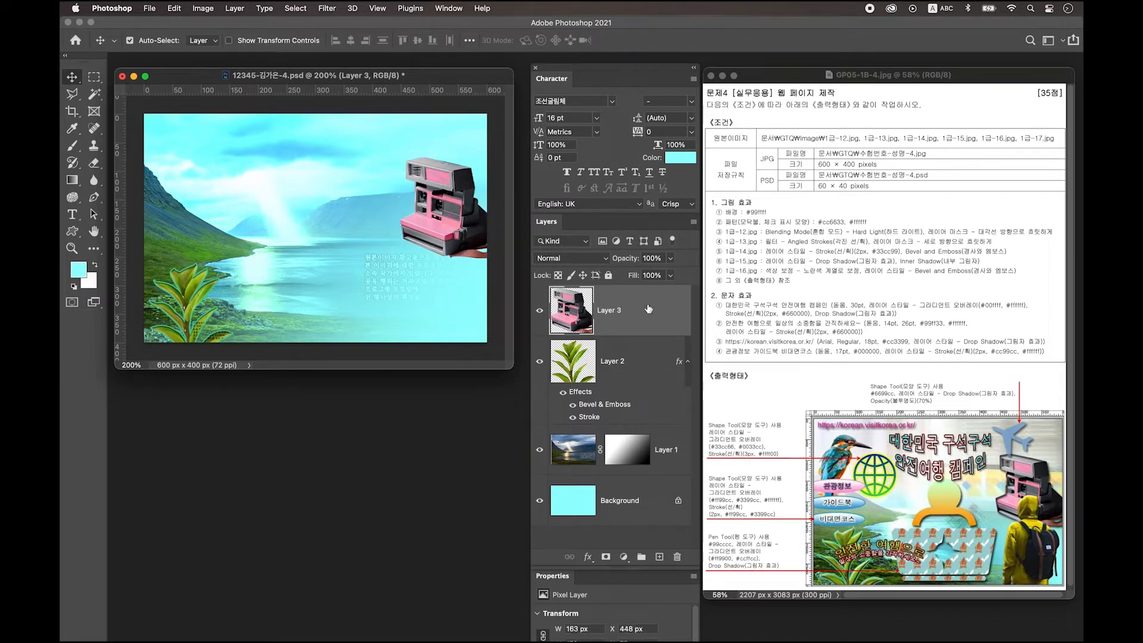
{"action": "double_click", "coordinate": [642, 314]}
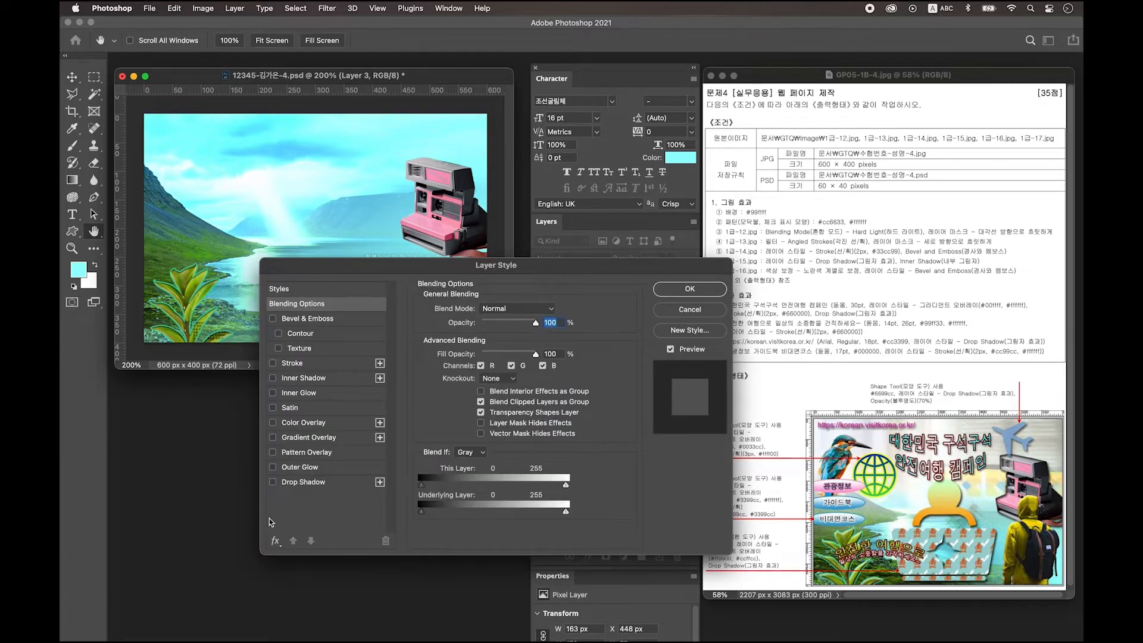
Step: Apply Drop Shadow and Inner Shadow effects to the camera layer
{"action": "left_click", "coordinate": [303, 482]}
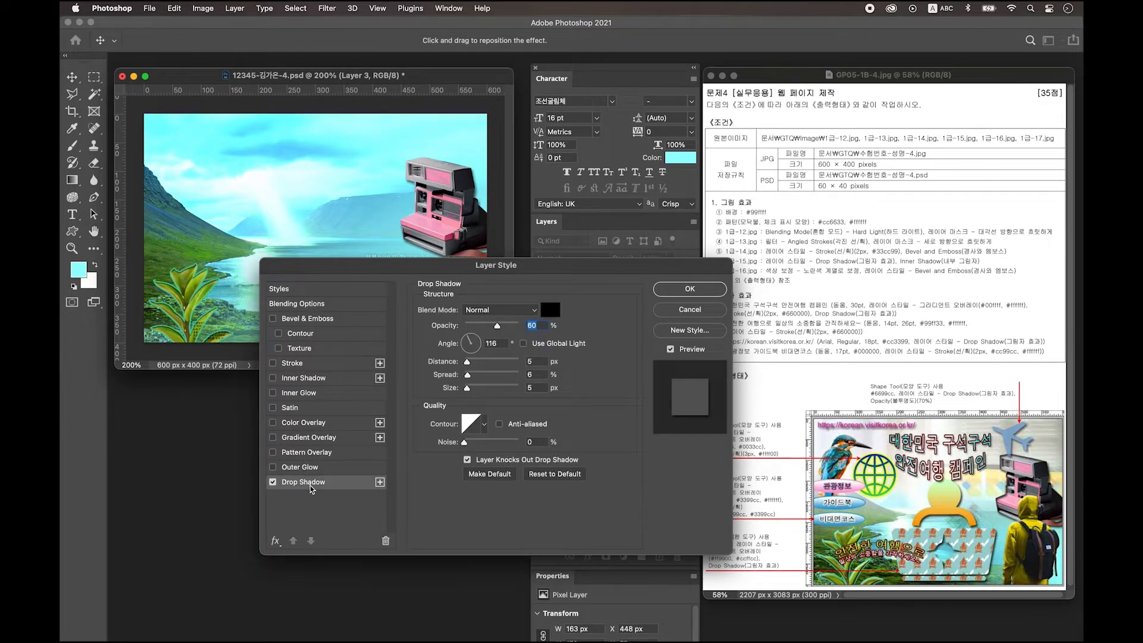
{"action": "left_click", "coordinate": [311, 380]}
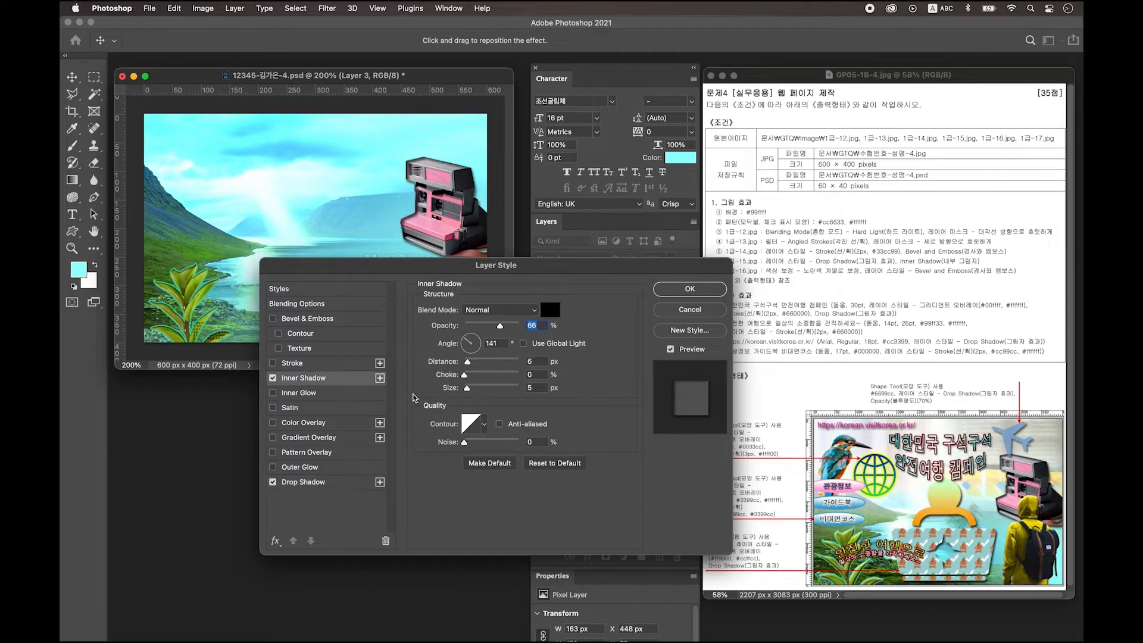
{"action": "left_click", "coordinate": [688, 293]}
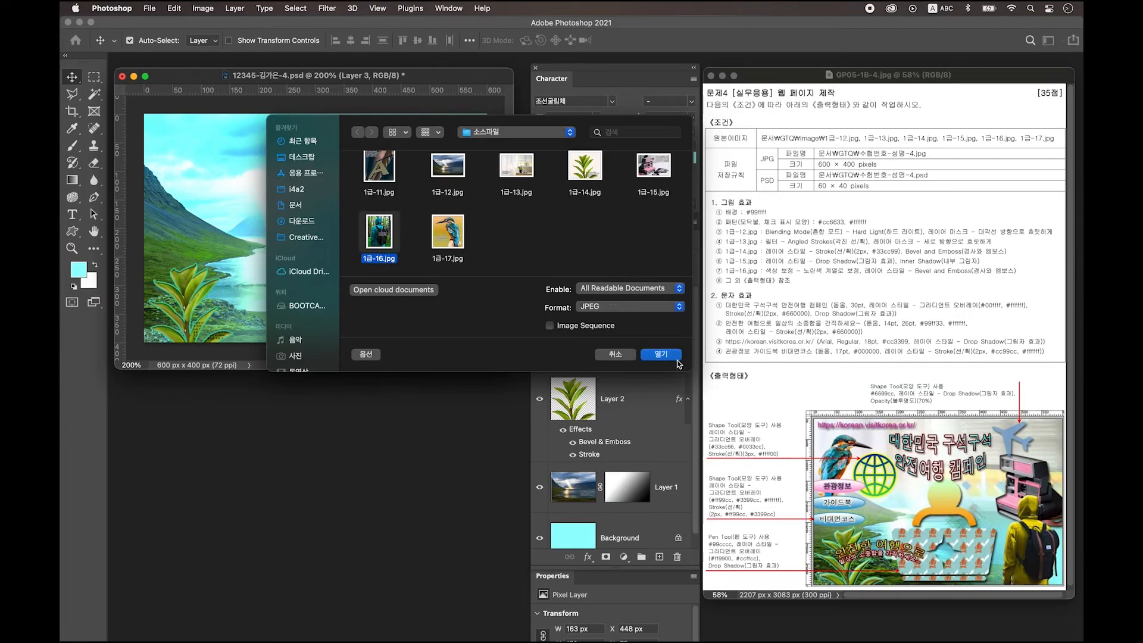
Step: Open 1급-16.jpg and quick-select the hooded hiker, removing the gap beside the backpack strap
{"action": "left_click", "coordinate": [672, 356]}
{"action": "key", "text": "super+equal"}
{"action": "key", "text": "super+equal"}
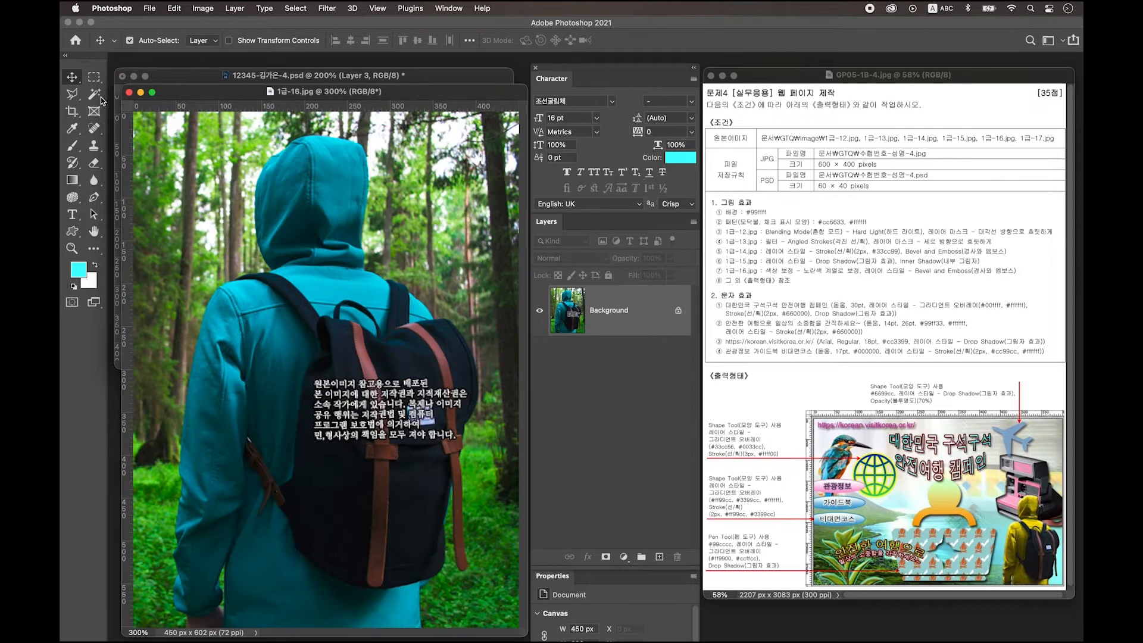
{"action": "left_click", "coordinate": [94, 93]}
{"action": "left_click", "coordinate": [143, 106]}
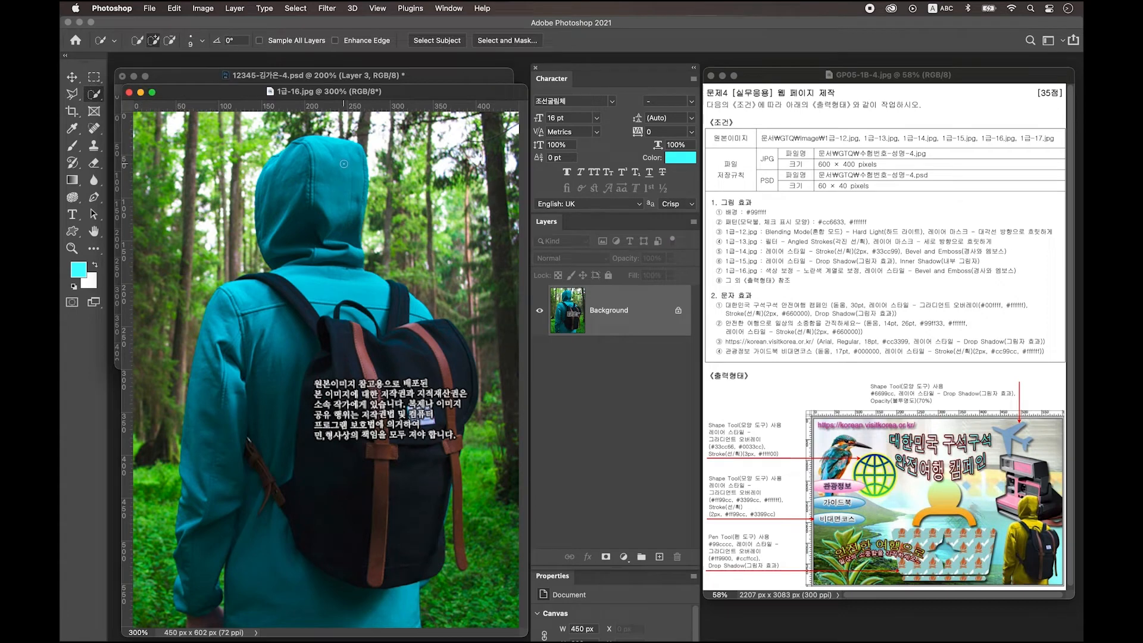
{"action": "mouse_move", "coordinate": [265, 256]}
{"action": "left_mouse_down"}
{"action": "mouse_move", "coordinate": [273, 179]}
{"action": "mouse_move", "coordinate": [301, 220]}
{"action": "mouse_move", "coordinate": [306, 295]}
{"action": "mouse_move", "coordinate": [237, 306]}
{"action": "mouse_move", "coordinate": [214, 372]}
{"action": "mouse_move", "coordinate": [263, 573]}
{"action": "mouse_move", "coordinate": [352, 396]}
{"action": "mouse_move", "coordinate": [399, 432]}
{"action": "mouse_move", "coordinate": [362, 261]}
{"action": "left_mouse_up"}
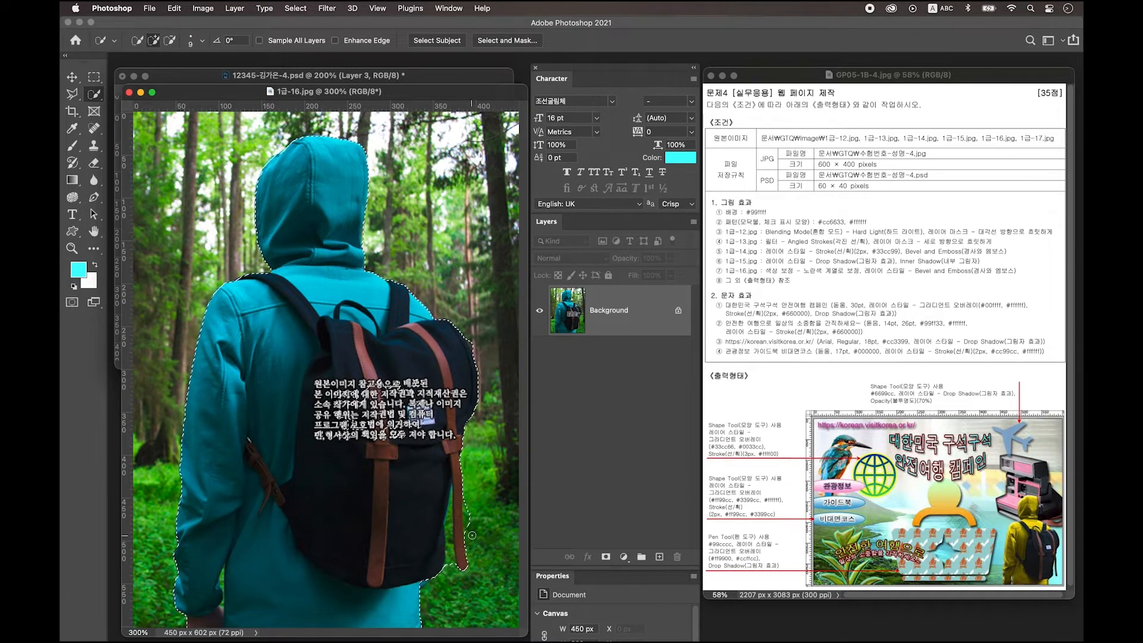
{"action": "key", "text": "alt"}
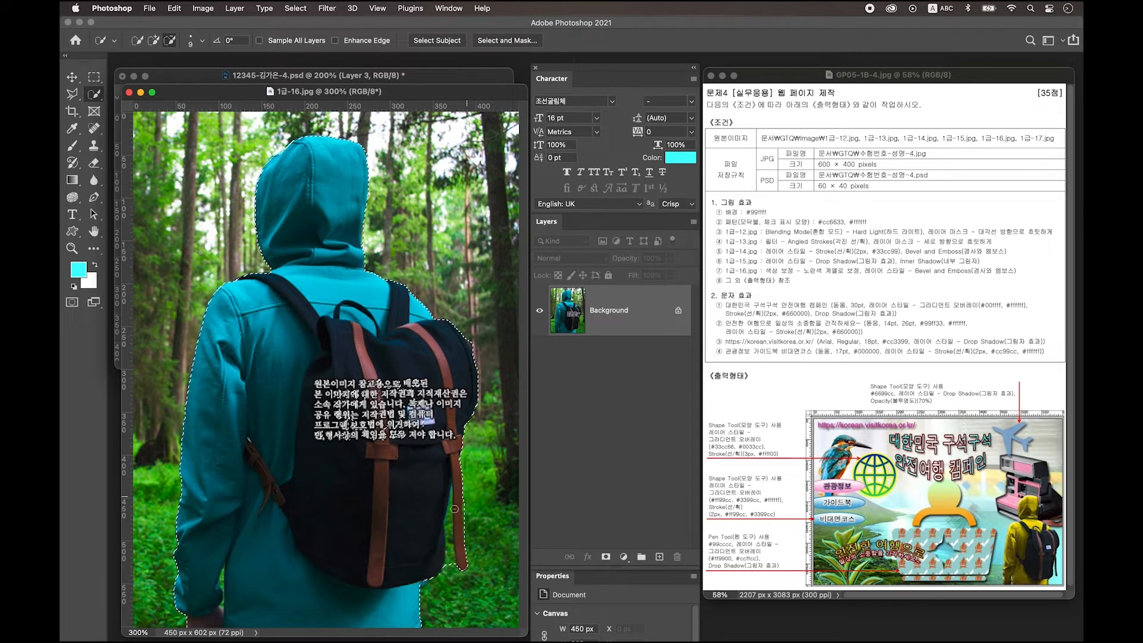
{"action": "key", "text": "["}
{"action": "key", "text": "["}
{"action": "key", "text": "["}
{"action": "left_click_drag", "start_coordinate": [452, 560], "coordinate": [450, 516]}
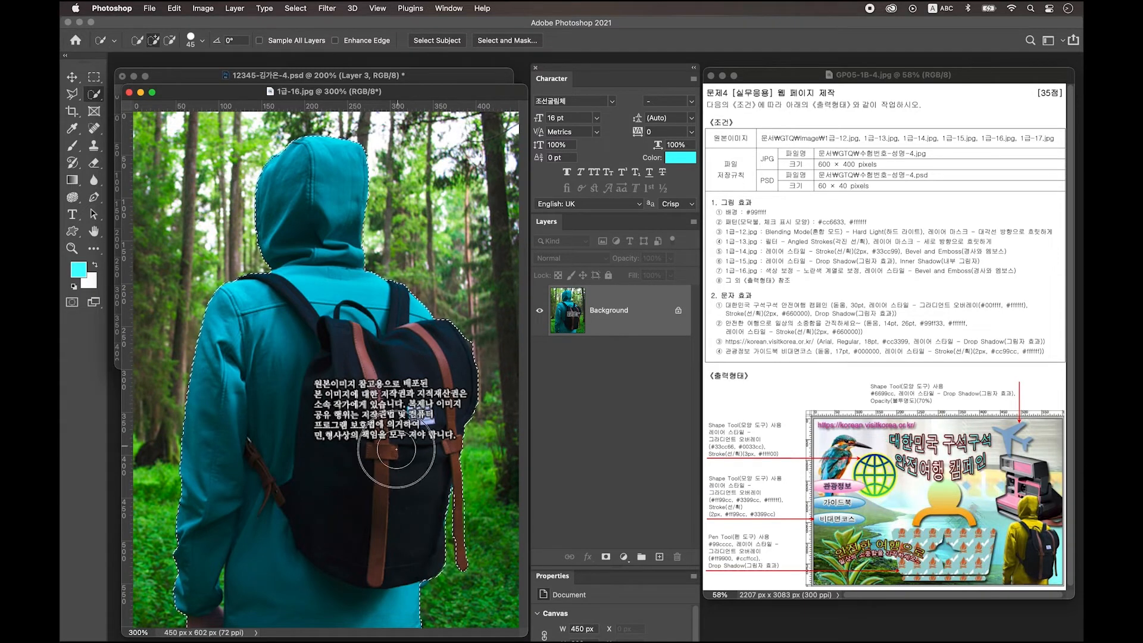
Step: Copy the hiker onto its own layer and hide the forest background
{"action": "key", "text": "ctrl+j"}
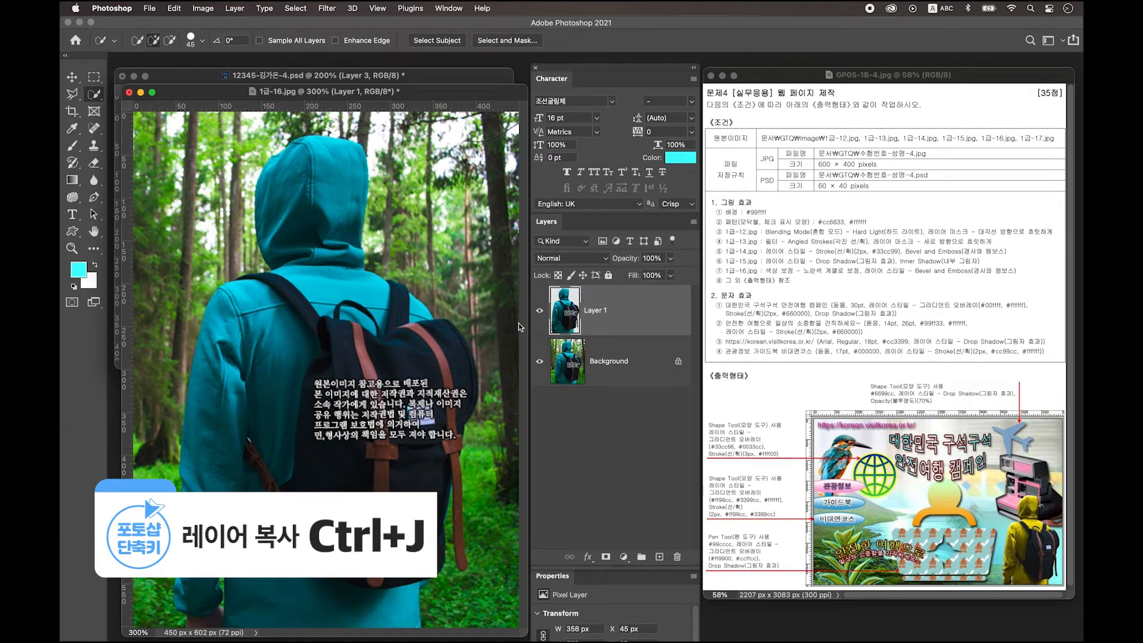
{"action": "left_click", "coordinate": [540, 362]}
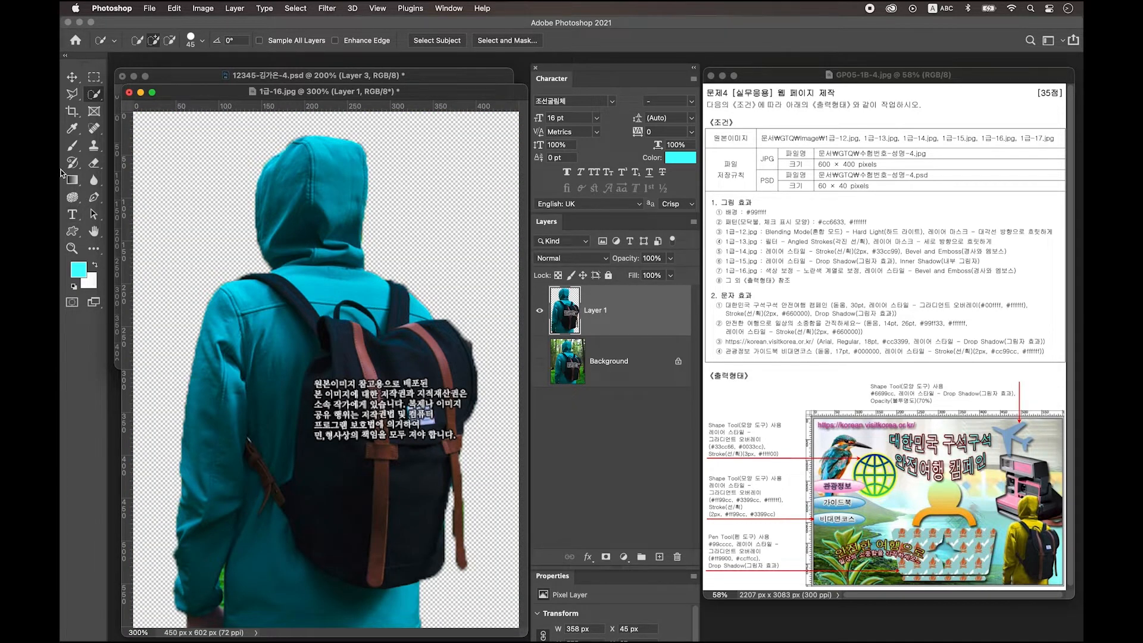
{"action": "left_click", "coordinate": [71, 76]}
{"action": "left_click_drag", "start_coordinate": [295, 95], "coordinate": [206, 457]}
Step: Drag the hiker layer into the composite and shrink it beside the pink camera
{"action": "left_click_drag", "start_coordinate": [593, 312], "coordinate": [397, 235]}
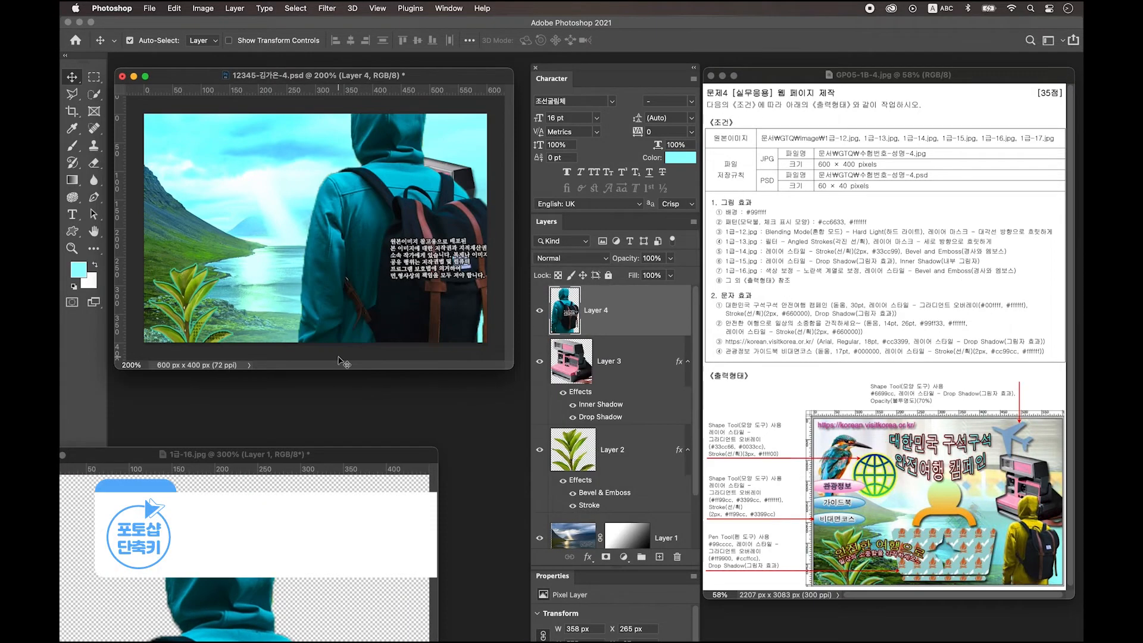
{"action": "key", "text": "ctrl+t"}
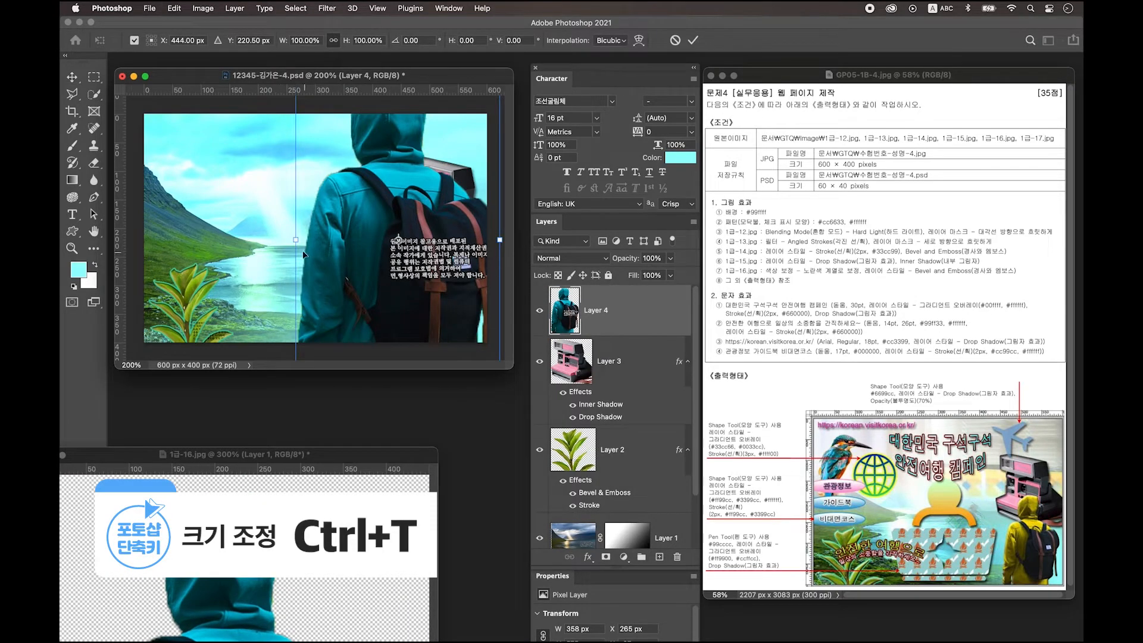
{"action": "mouse_move", "coordinate": [296, 239]}
{"action": "left_mouse_down"}
{"action": "mouse_move", "coordinate": [422, 256]}
{"action": "mouse_move", "coordinate": [374, 278]}
{"action": "mouse_move", "coordinate": [376, 288]}
{"action": "left_mouse_up"}
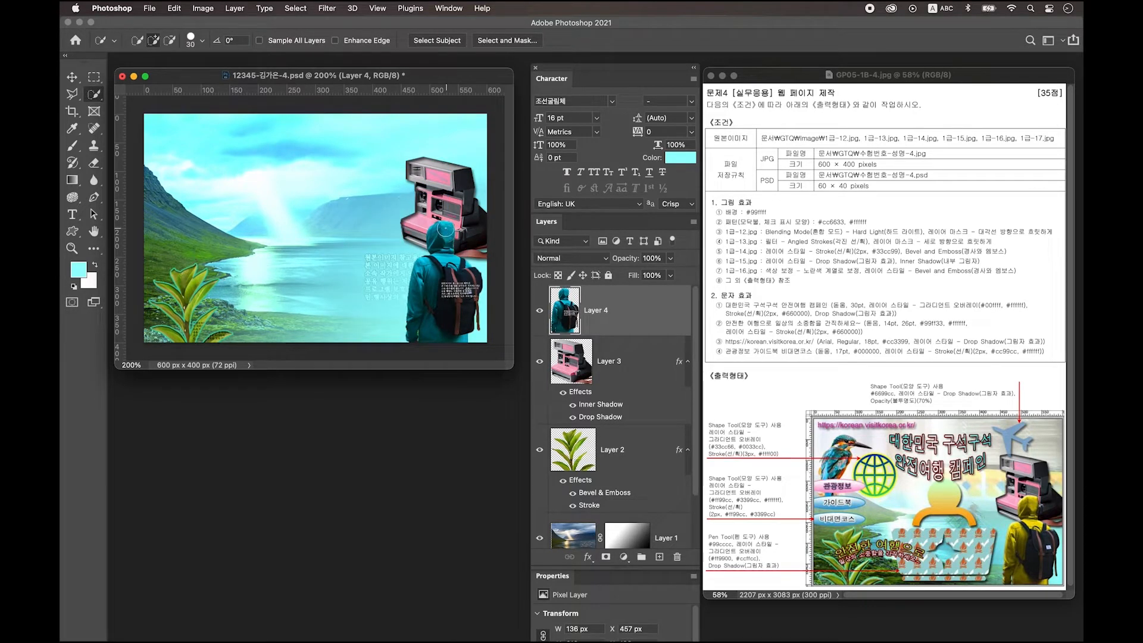
Step: Quick-select the hiker's figure without the backpack and bring up Hue/Saturation
{"action": "left_click_drag", "start_coordinate": [441, 220], "coordinate": [448, 253]}
{"action": "left_click_drag", "start_coordinate": [417, 277], "coordinate": [447, 285]}
{"action": "left_click", "coordinate": [448, 310], "text": "alt"}
{"action": "left_click", "coordinate": [434, 340]}
{"action": "left_click", "coordinate": [453, 286], "text": "alt"}
{"action": "left_click", "coordinate": [433, 265], "text": "alt"}
{"action": "left_click", "coordinate": [431, 303], "text": "alt"}
{"action": "left_click", "coordinate": [452, 266], "text": "alt"}
{"action": "key", "text": "super+u"}
Step: Colorize the hiker yellow with Hue 54, Saturation +99 and Lightness +4
{"action": "left_click_drag", "start_coordinate": [504, 148], "coordinate": [332, 369]}
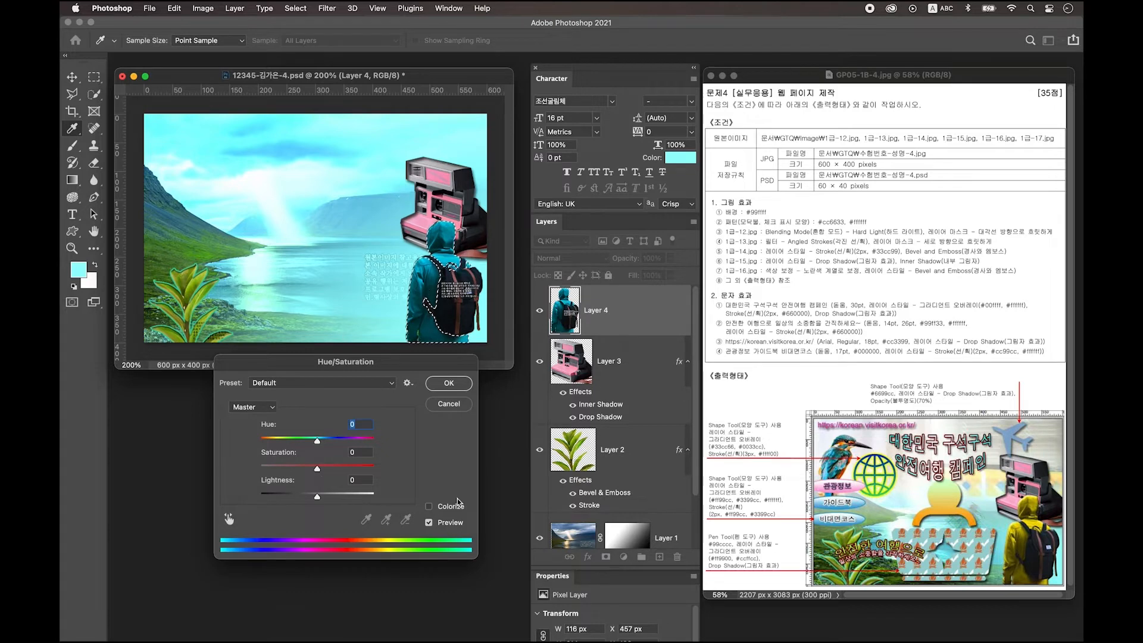
{"action": "left_click", "coordinate": [429, 506]}
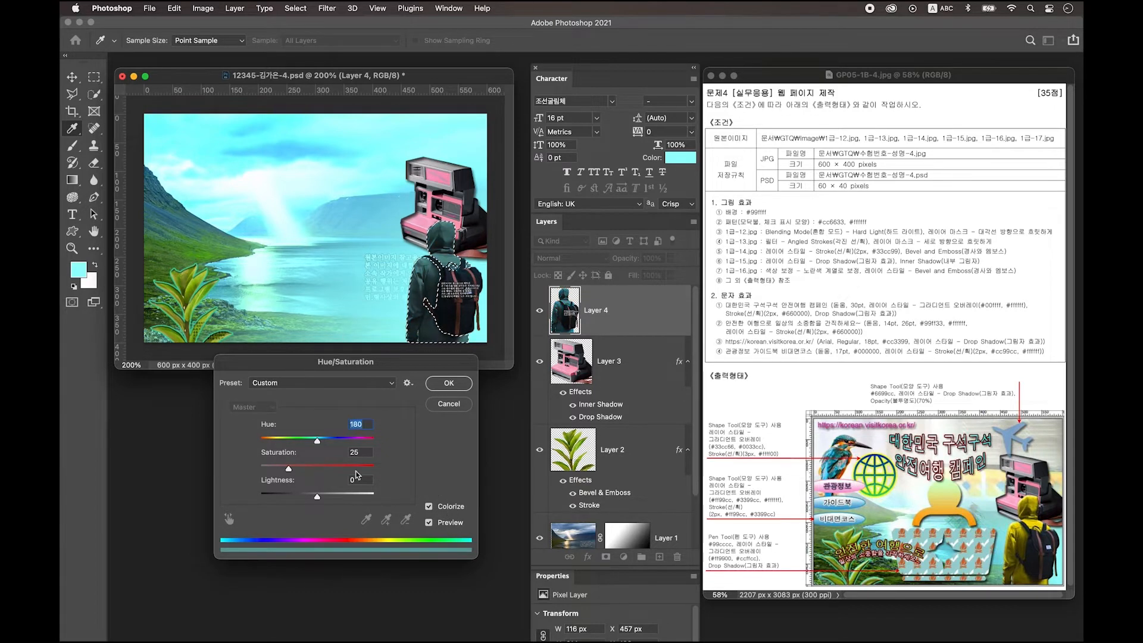
{"action": "left_click_drag", "start_coordinate": [318, 442], "coordinate": [277, 442]}
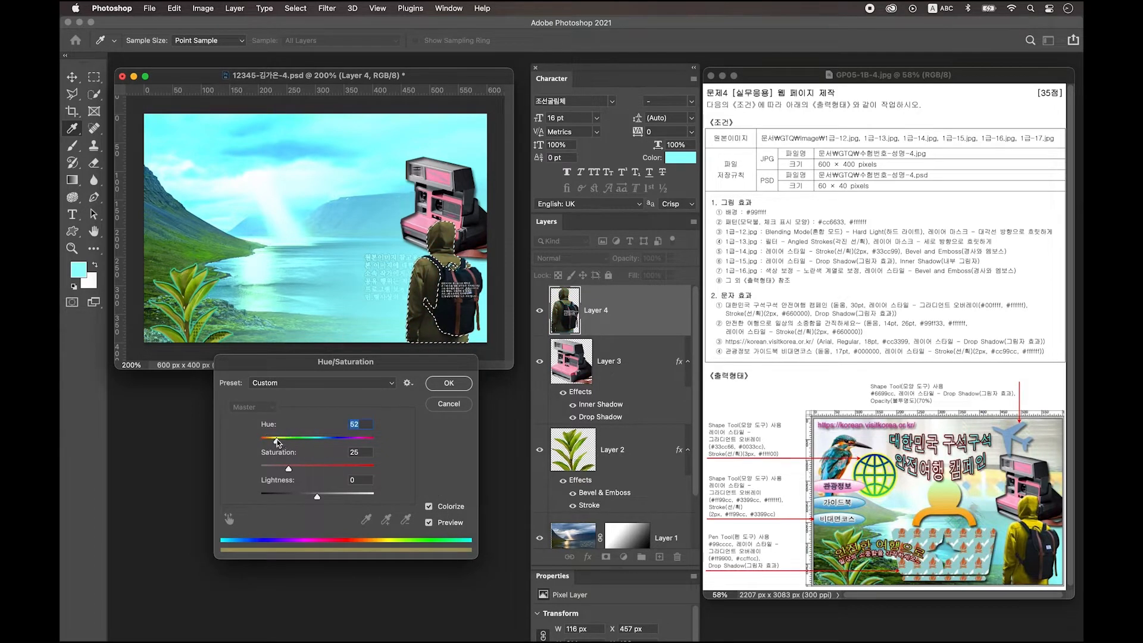
{"action": "left_click_drag", "start_coordinate": [294, 468], "coordinate": [346, 469]}
{"action": "left_click_drag", "start_coordinate": [276, 441], "coordinate": [275, 442]}
{"action": "left_click_drag", "start_coordinate": [347, 469], "coordinate": [360, 469]}
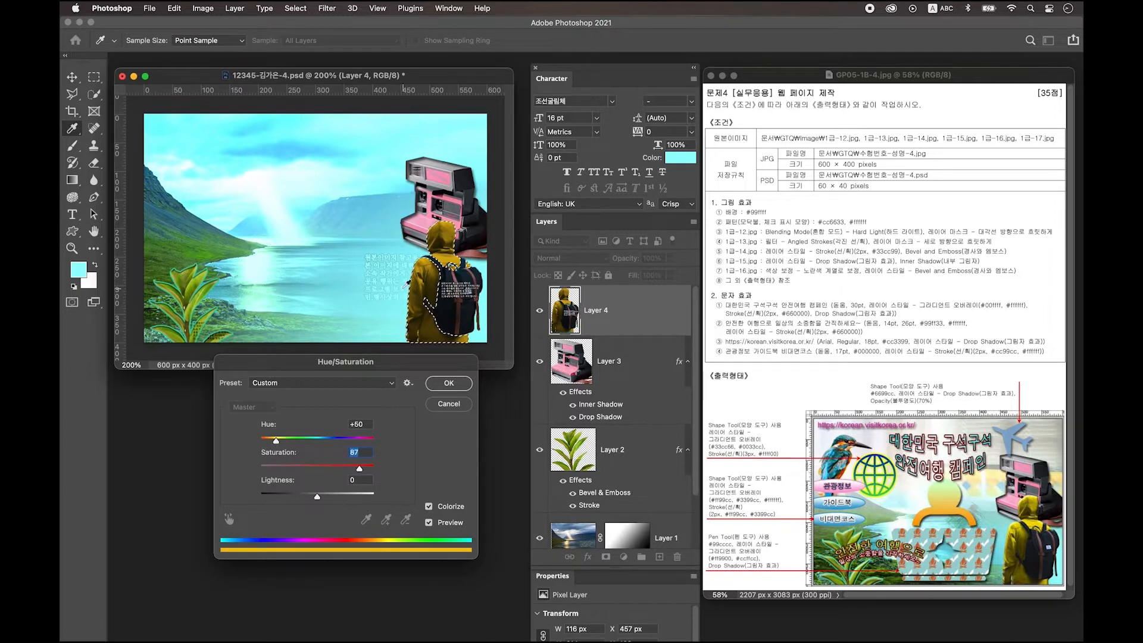
{"action": "left_click_drag", "start_coordinate": [319, 500], "coordinate": [321, 501]}
{"action": "left_click", "coordinate": [457, 384]}
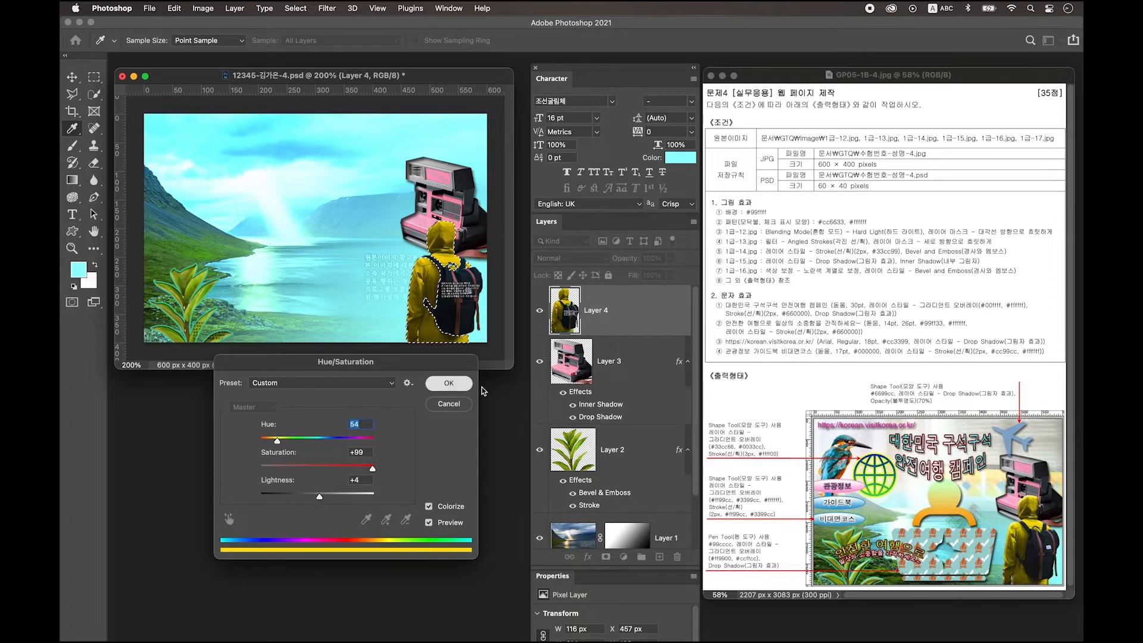
Step: Deselect, give the hiker layer a Bevel & Emboss effect, and start opening 1급-17.jpg
{"action": "key", "text": "cmd+d"}
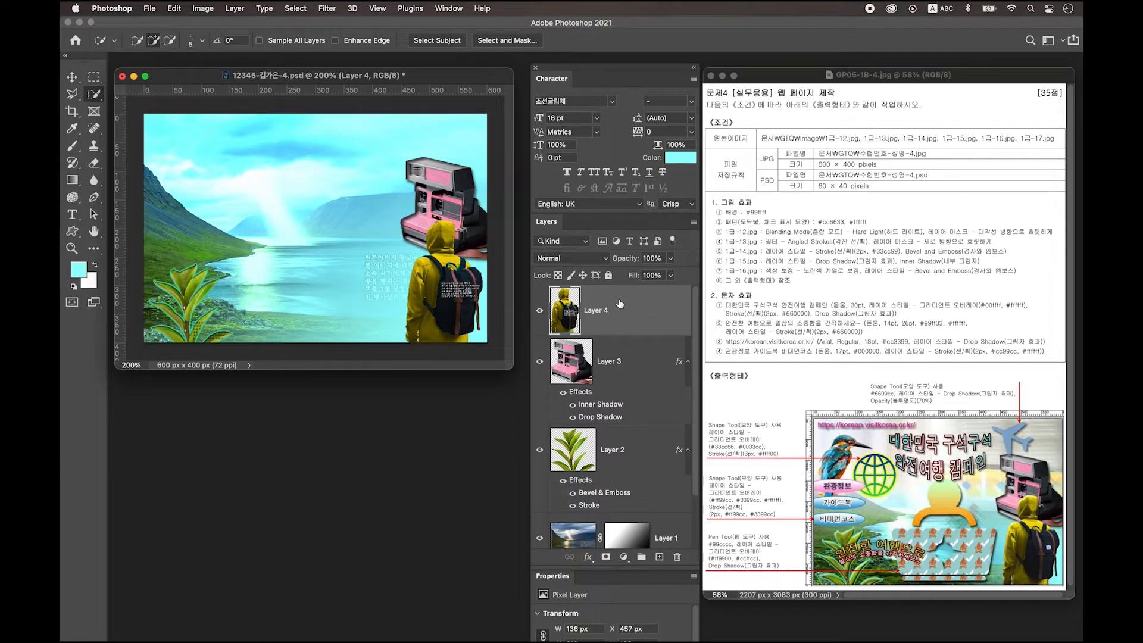
{"action": "double_click", "coordinate": [657, 307]}
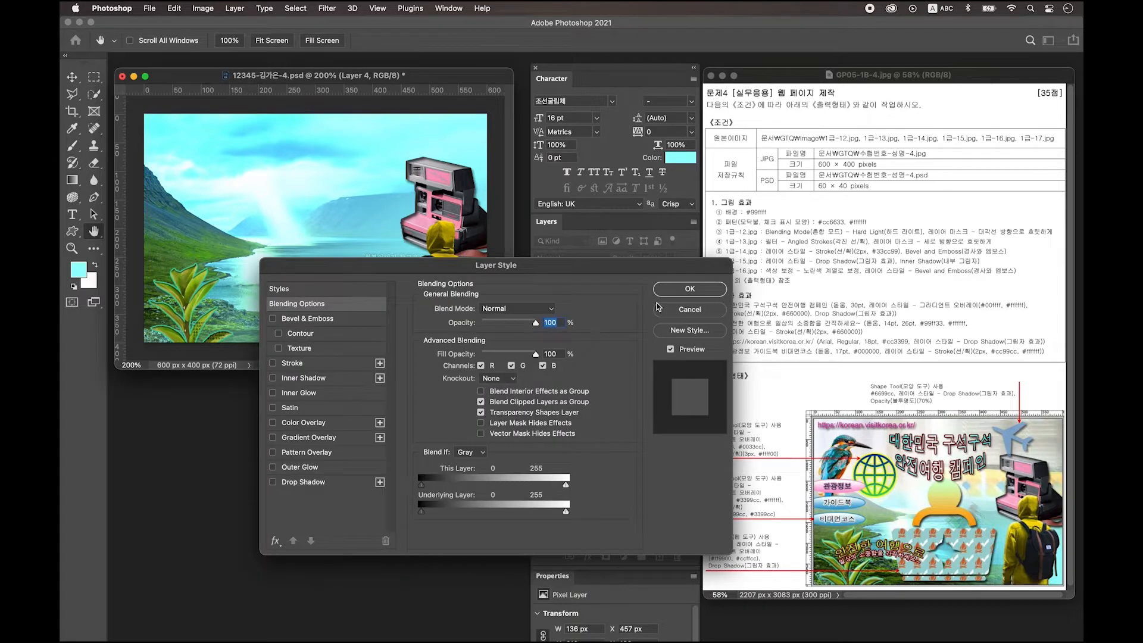
{"action": "left_click", "coordinate": [327, 320]}
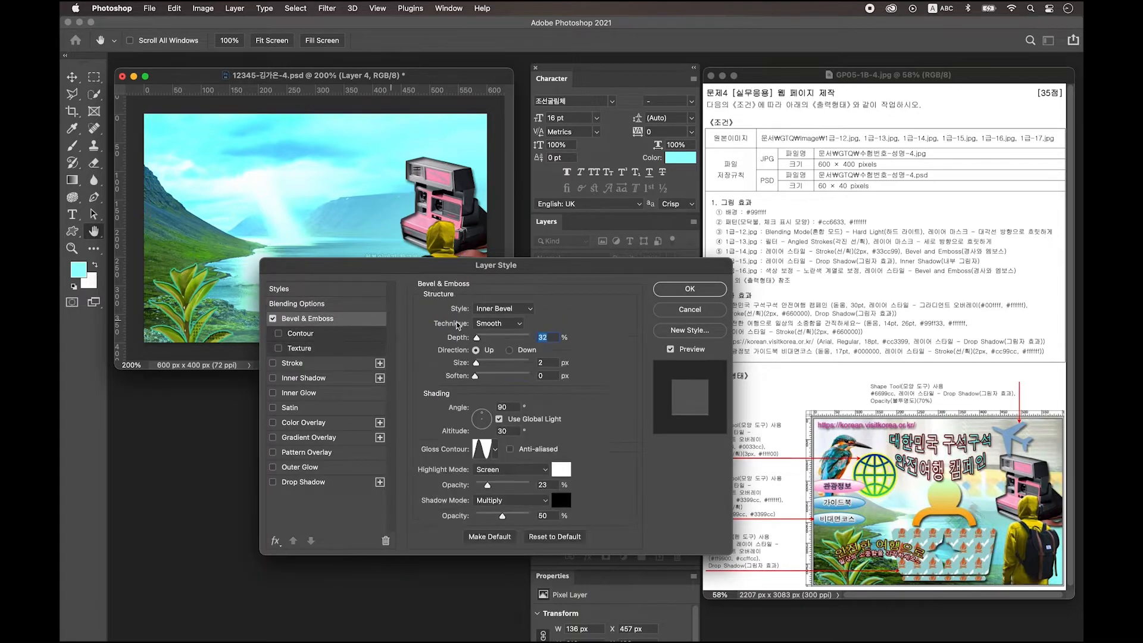
{"action": "left_click", "coordinate": [690, 289]}
{"action": "key", "text": "super+o"}
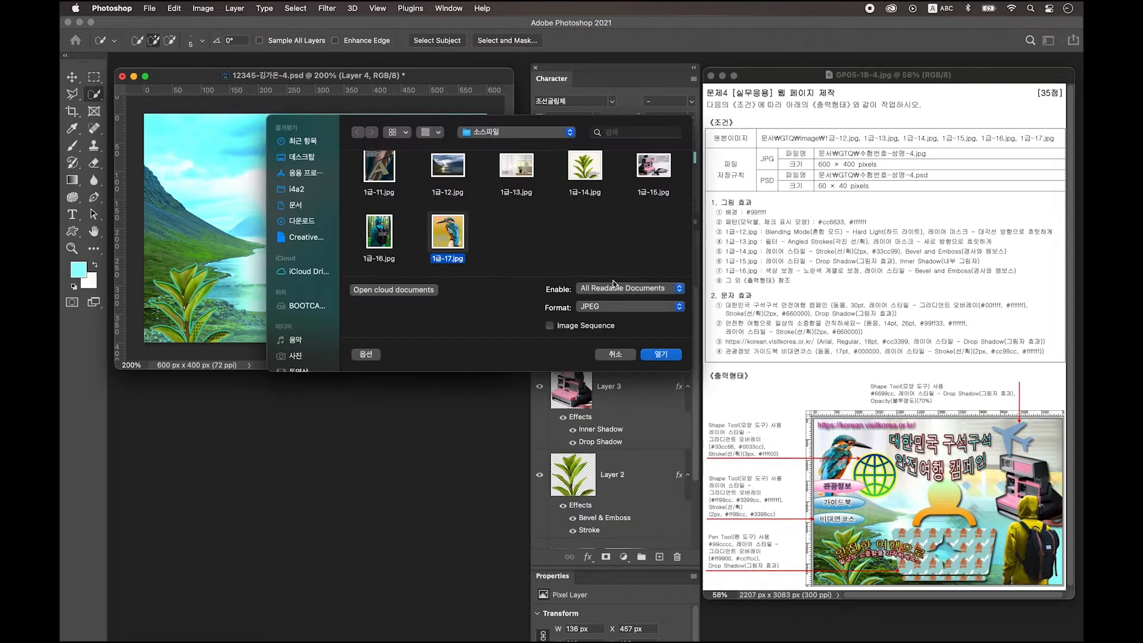
Step: Open 1급-17.jpg and convert its locked Background into Layer 0
{"action": "left_click", "coordinate": [667, 358]}
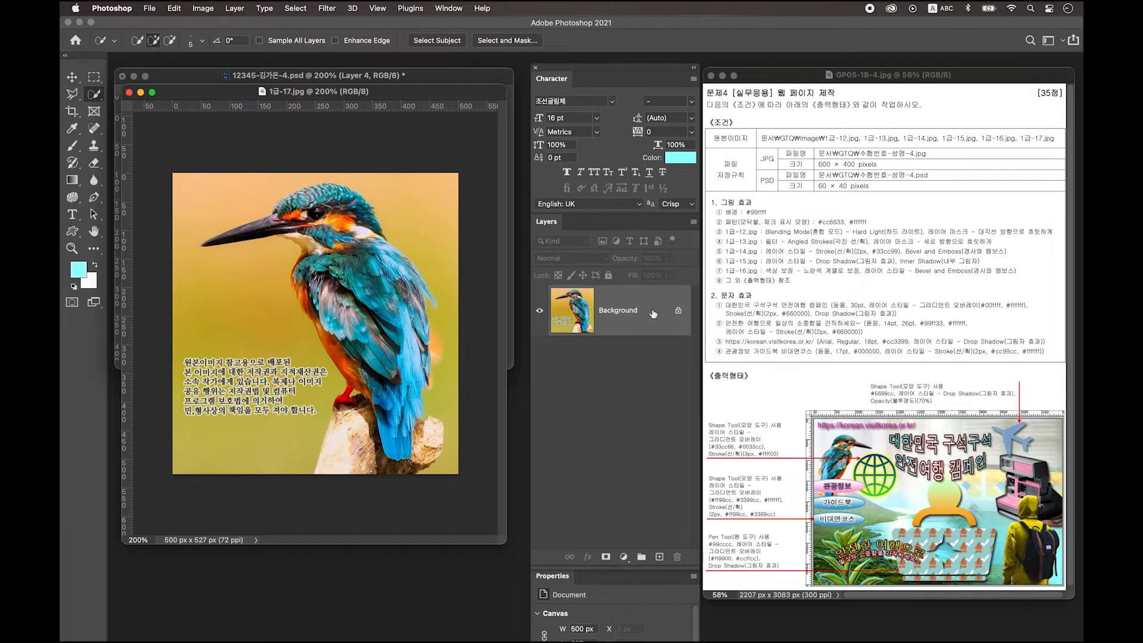
{"action": "double_click", "coordinate": [654, 314]}
{"action": "left_click", "coordinate": [648, 267]}
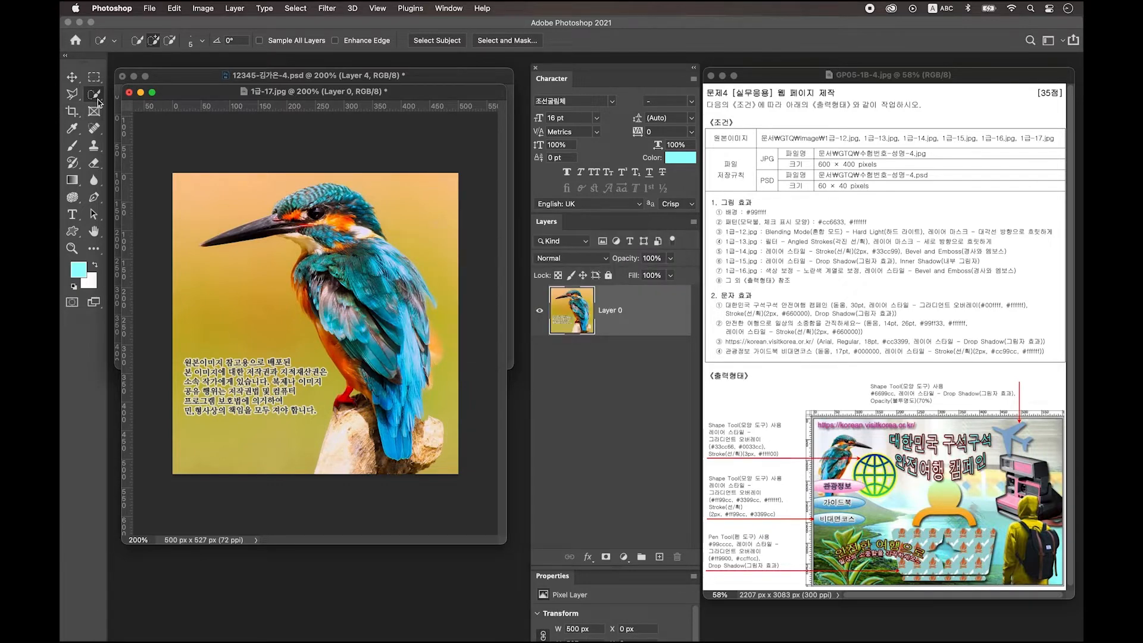
Step: Delete the top-left, right-side and left yellow backgrounds and the tree stump around the kingfisher
{"action": "left_click", "coordinate": [216, 203]}
{"action": "key", "text": "alt"}
{"action": "key", "text": "Delete"}
{"action": "key", "text": "super+d"}
{"action": "left_click_drag", "start_coordinate": [339, 181], "coordinate": [429, 217]}
{"action": "key", "text": "Delete"}
{"action": "key", "text": "Delete"}
{"action": "mouse_move", "coordinate": [441, 298]}
{"action": "left_mouse_down"}
{"action": "mouse_move", "coordinate": [447, 393]}
{"action": "mouse_move", "coordinate": [395, 449]}
{"action": "mouse_move", "coordinate": [359, 409]}
{"action": "left_mouse_up"}
{"action": "key", "text": "Delete"}
{"action": "key", "text": "super+d"}
{"action": "mouse_move", "coordinate": [291, 440]}
{"action": "left_mouse_down"}
{"action": "mouse_move", "coordinate": [271, 363]}
{"action": "mouse_move", "coordinate": [286, 268]}
{"action": "left_mouse_up"}
{"action": "left_click", "coordinate": [333, 335], "text": "alt"}
Step: Box-select and delete the leftover text fragments along the bottom of the photo
{"action": "key", "text": "Delete"}
{"action": "key", "text": "super+d"}
{"action": "key", "text": "m"}
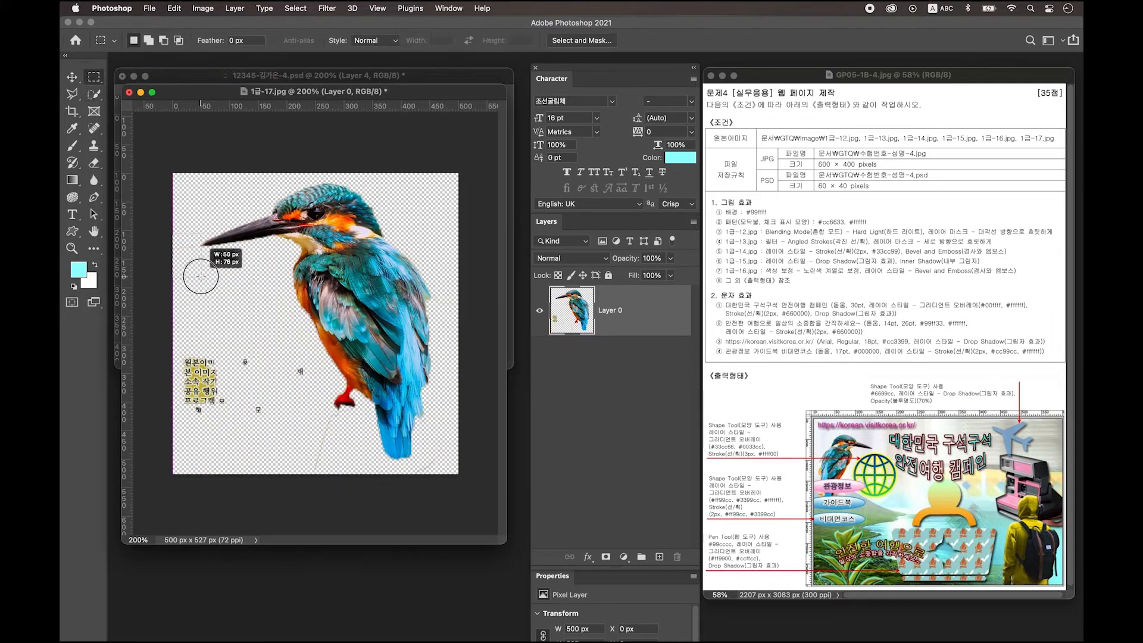
{"action": "left_click_drag", "start_coordinate": [166, 324], "coordinate": [296, 401]}
{"action": "key", "text": "Delete"}
{"action": "key", "text": "super+d"}
{"action": "key", "text": "Delete"}
{"action": "key", "text": "super+d"}
Step: Drag the cut-out kingfisher into the fjord composite as Layer 5
{"action": "left_click", "coordinate": [72, 77]}
{"action": "left_click_drag", "start_coordinate": [183, 91], "coordinate": [169, 421]}
{"action": "left_click_drag", "start_coordinate": [340, 545], "coordinate": [315, 242]}
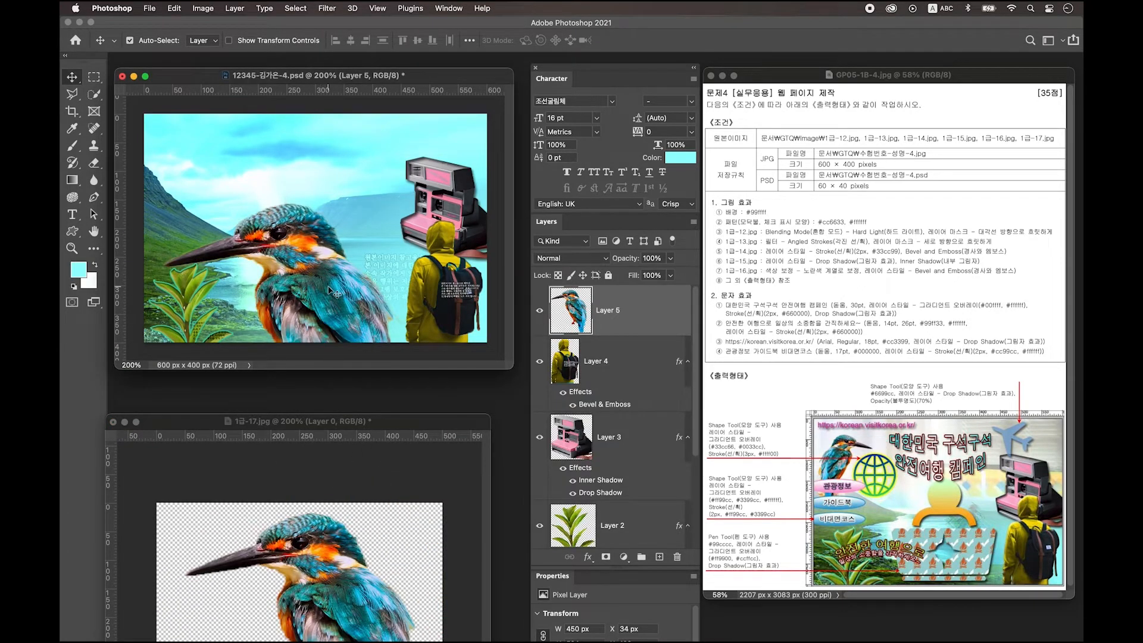
Step: Flip the kingfisher horizontally, scale it to about 45%, and place it top-left
{"action": "key", "text": "super+t"}
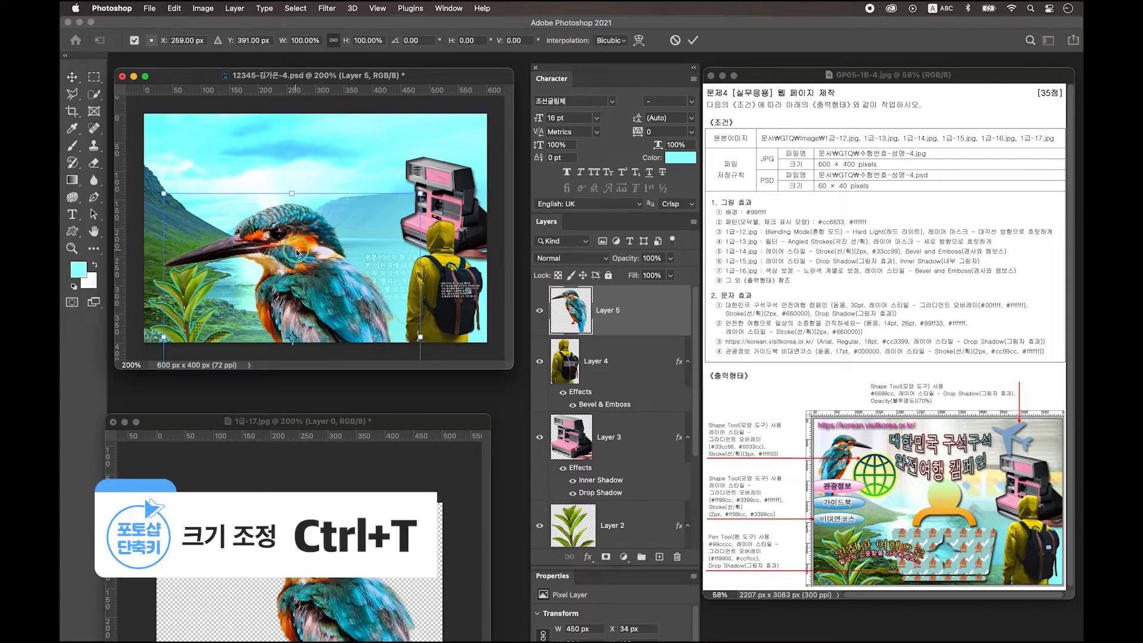
{"action": "right_click", "coordinate": [298, 253]}
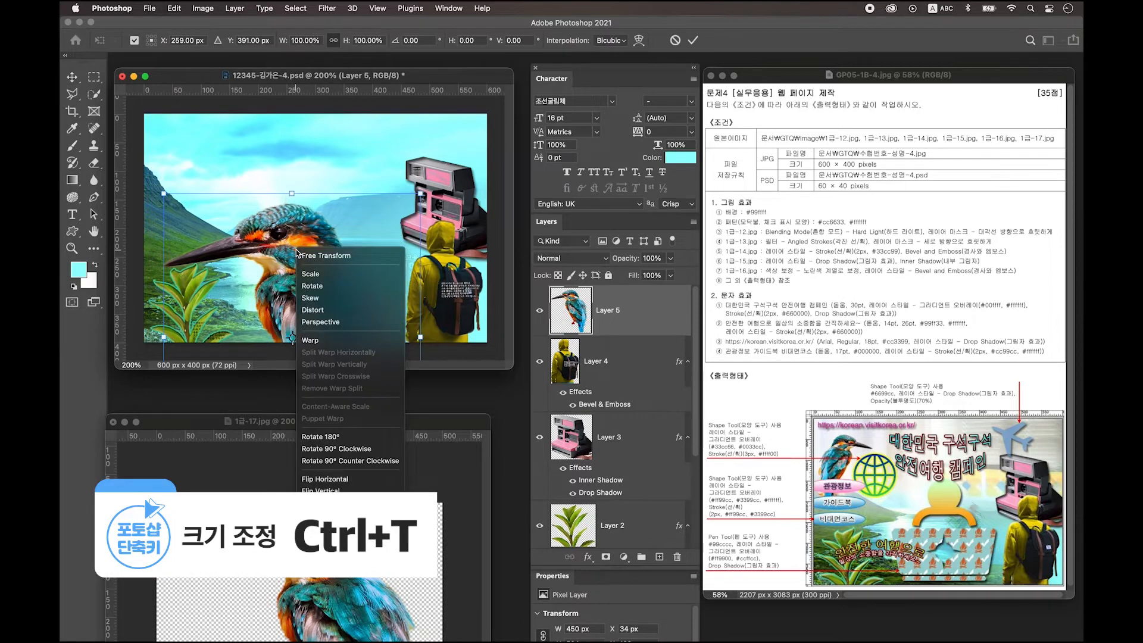
{"action": "left_click", "coordinate": [335, 480]}
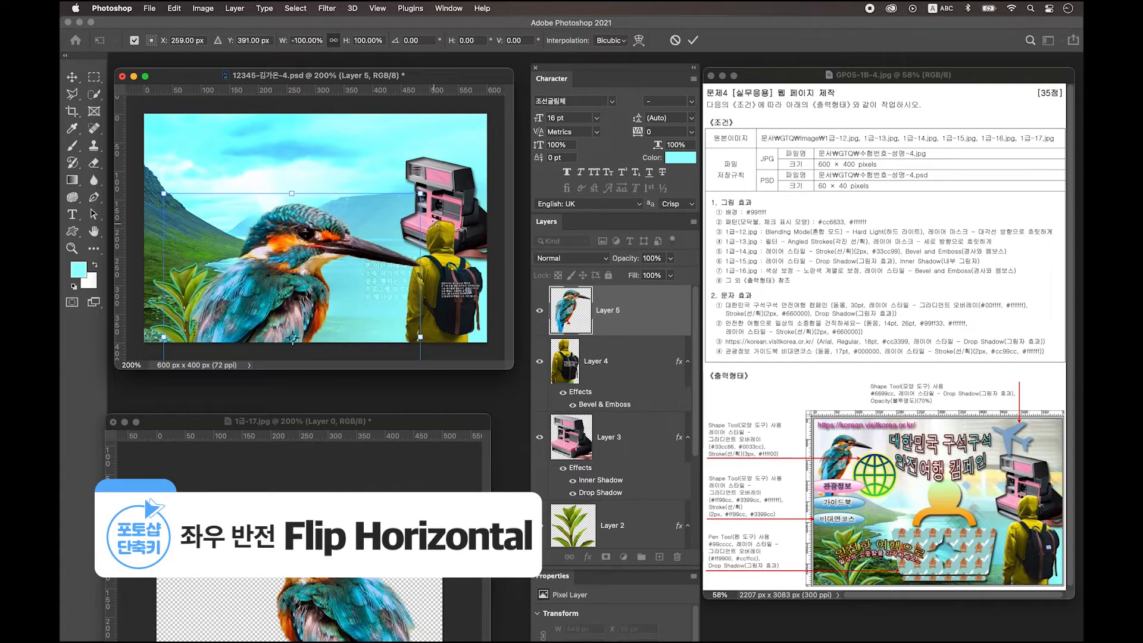
{"action": "left_click_drag", "start_coordinate": [421, 193], "coordinate": [322, 249]}
{"action": "left_click_drag", "start_coordinate": [219, 268], "coordinate": [196, 142]}
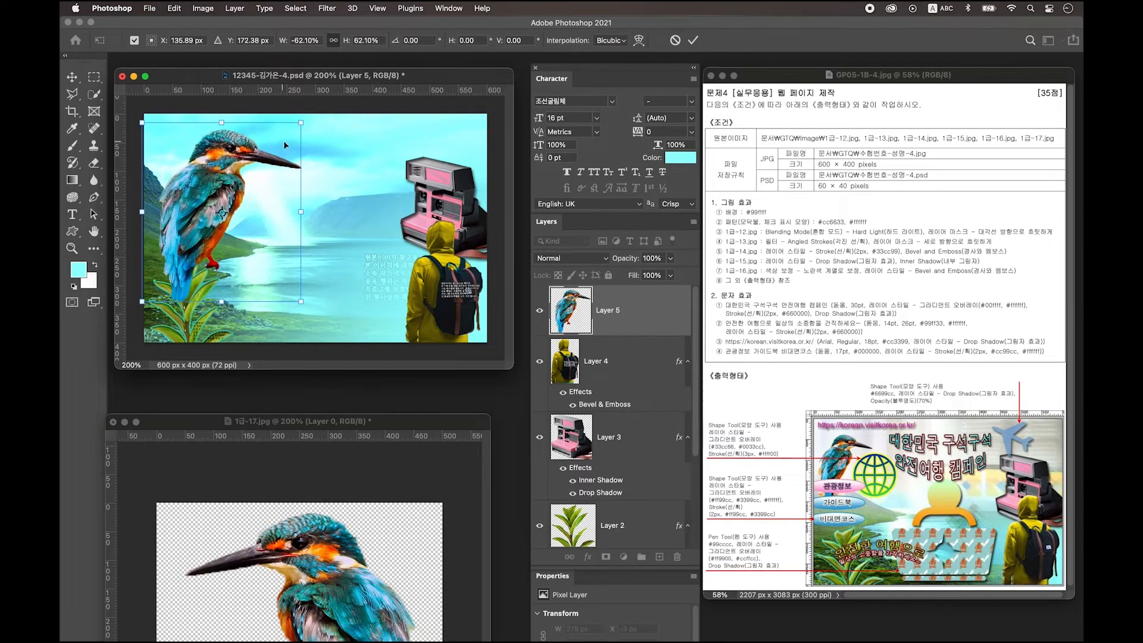
{"action": "left_click_drag", "start_coordinate": [302, 126], "coordinate": [256, 212]}
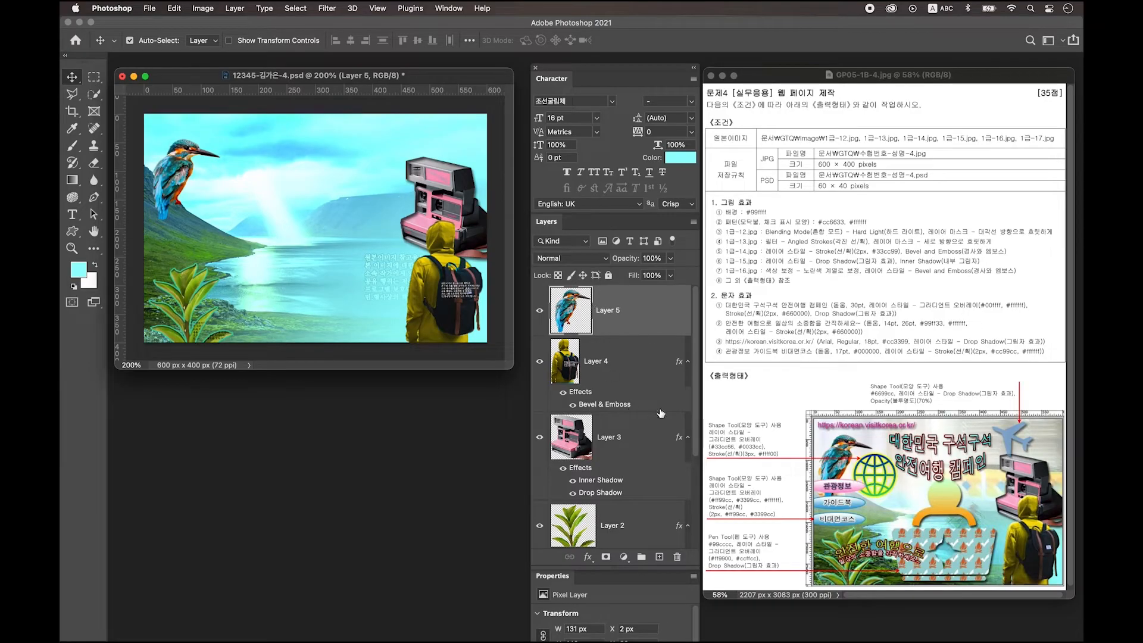
Step: On a new layer, type the dark teal title 대한민국 구석구석 안전여행 캠페인 near the top centre
{"action": "left_click", "coordinate": [659, 558]}
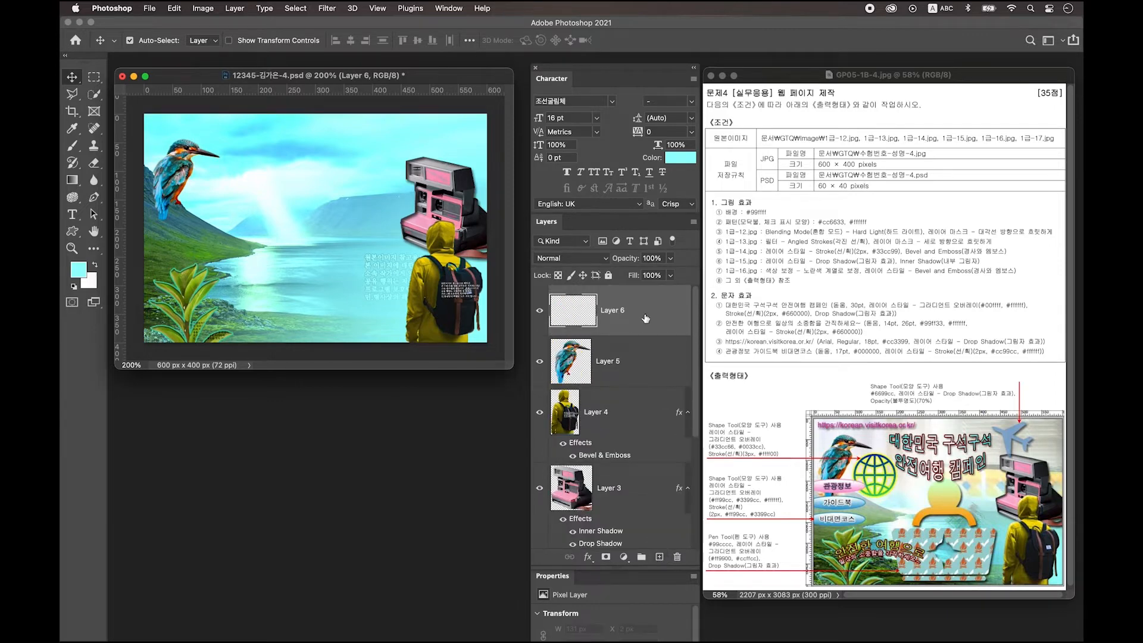
{"action": "left_click", "coordinate": [73, 216]}
{"action": "left_click", "coordinate": [73, 276]}
{"action": "left_click", "coordinate": [694, 179]}
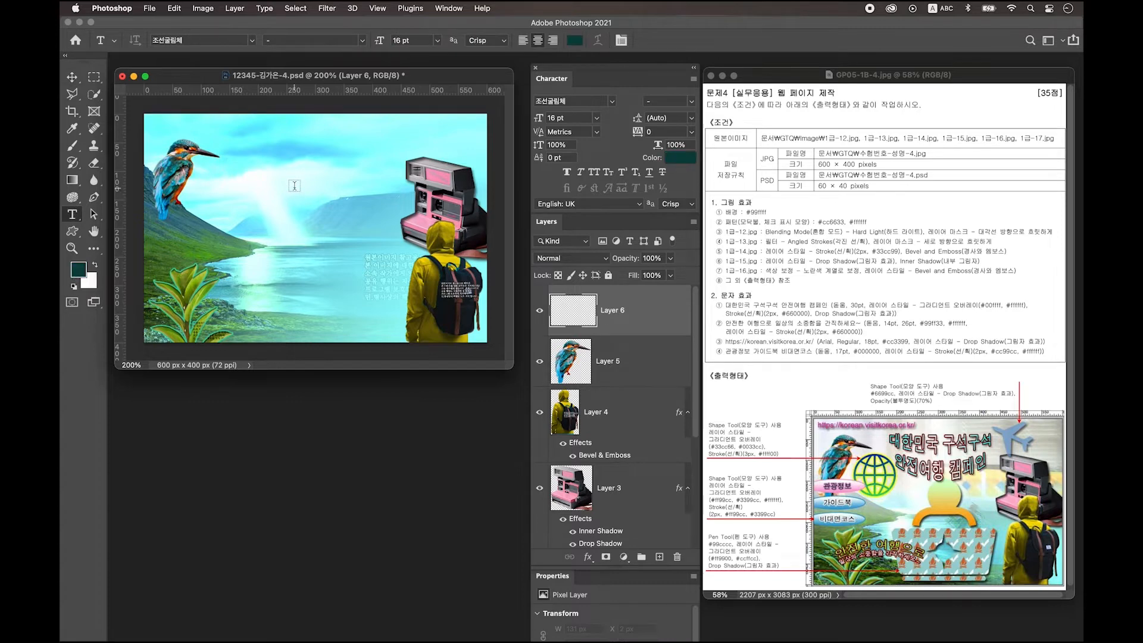
{"action": "left_click", "coordinate": [294, 185]}
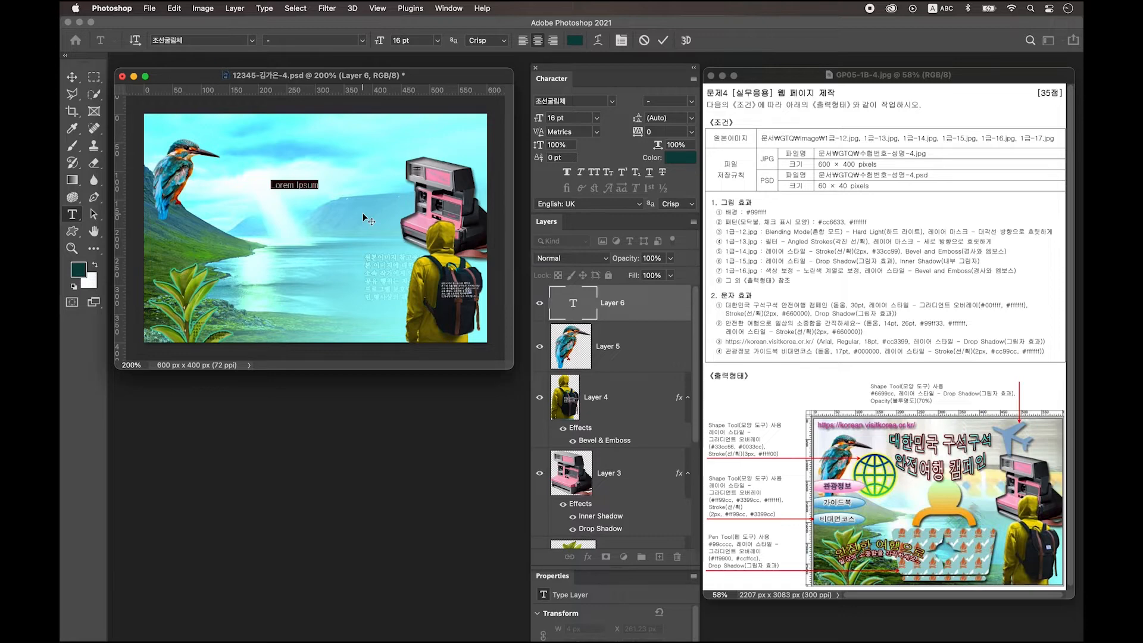
{"action": "type", "text": "국 구석구석 안전여행 캠페인"}
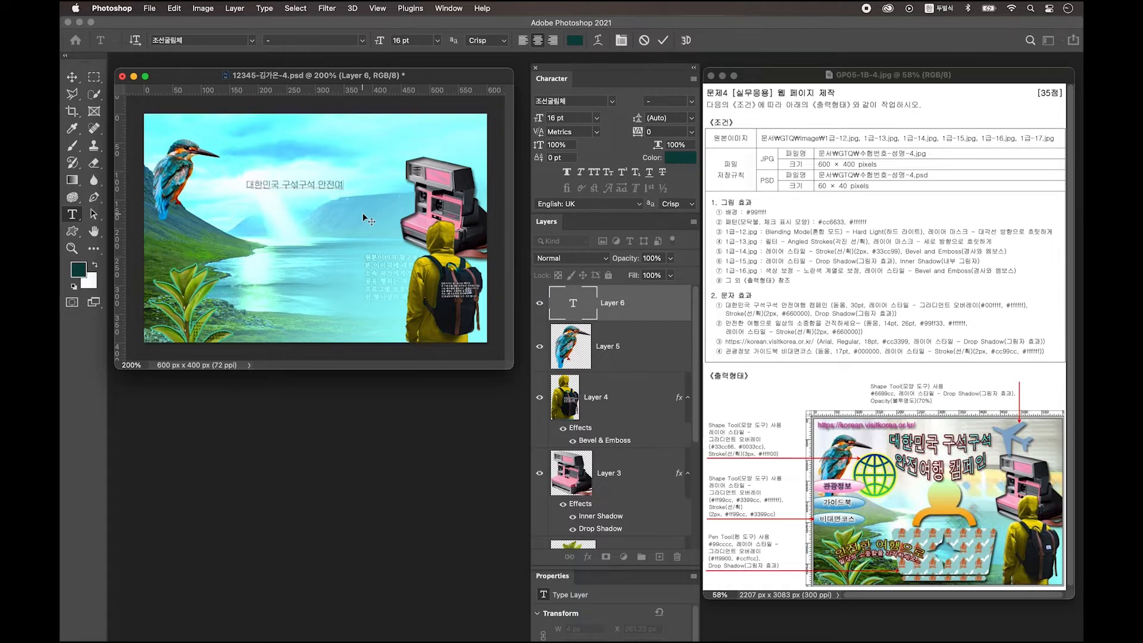
{"action": "left_click", "coordinate": [69, 78]}
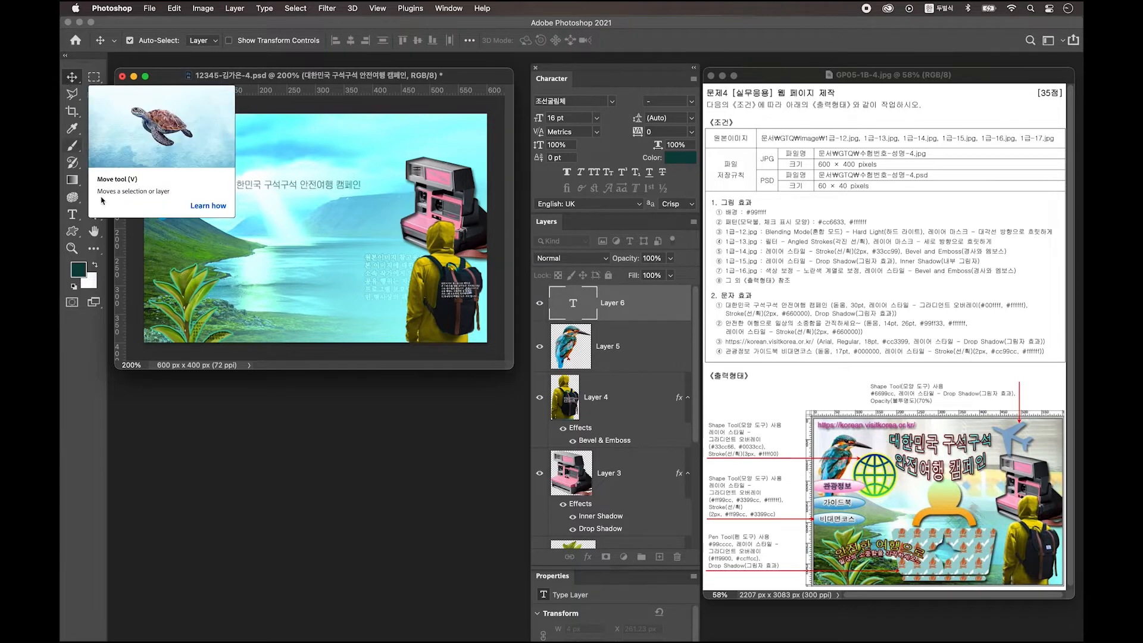
{"action": "left_click", "coordinate": [453, 9]}
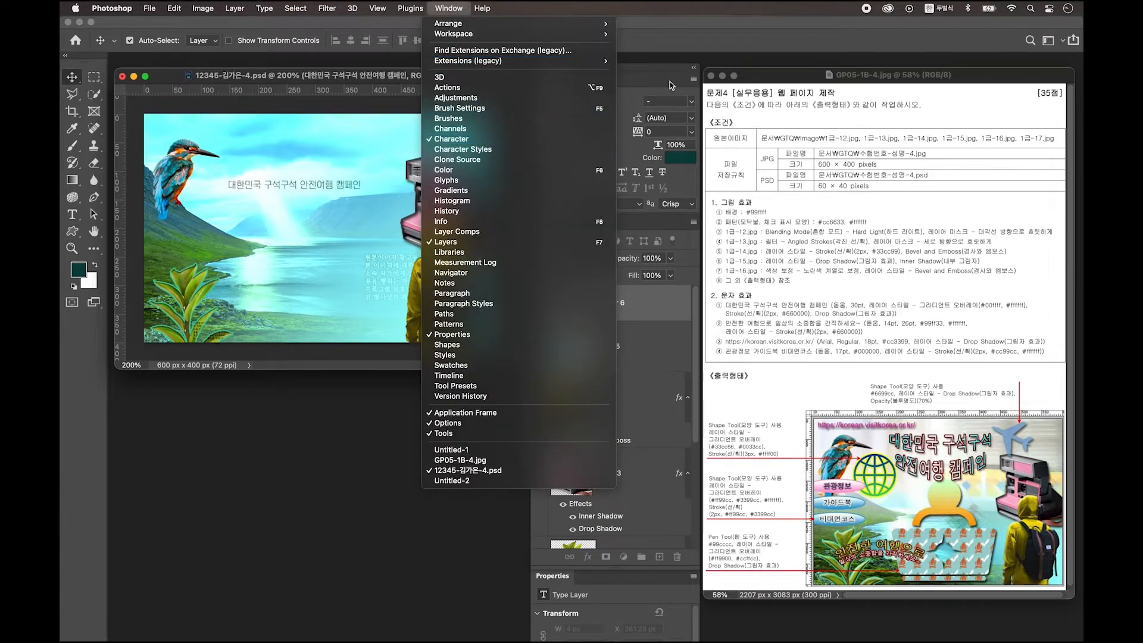
Step: Set the title to 30 pt KoPubWorld돋움체 Light and break it after 구석구석
{"action": "left_click", "coordinate": [479, 140]}
{"action": "left_click", "coordinate": [612, 103]}
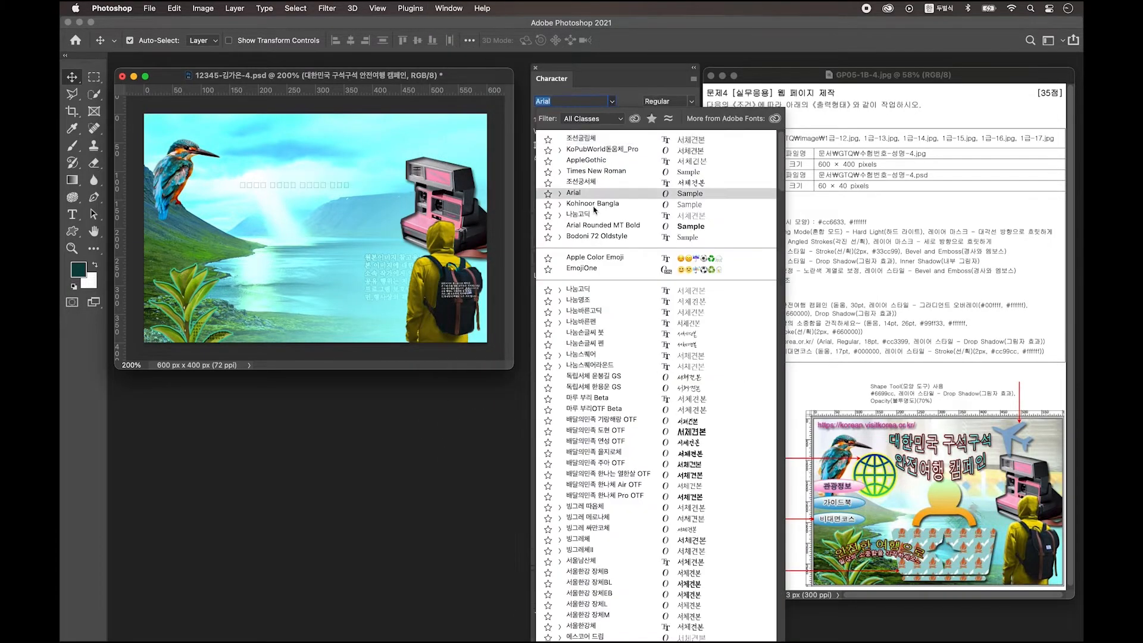
{"action": "left_click", "coordinate": [599, 148]}
{"action": "left_click", "coordinate": [567, 118]}
{"action": "type", "text": "30"}
{"action": "key", "text": "Return"}
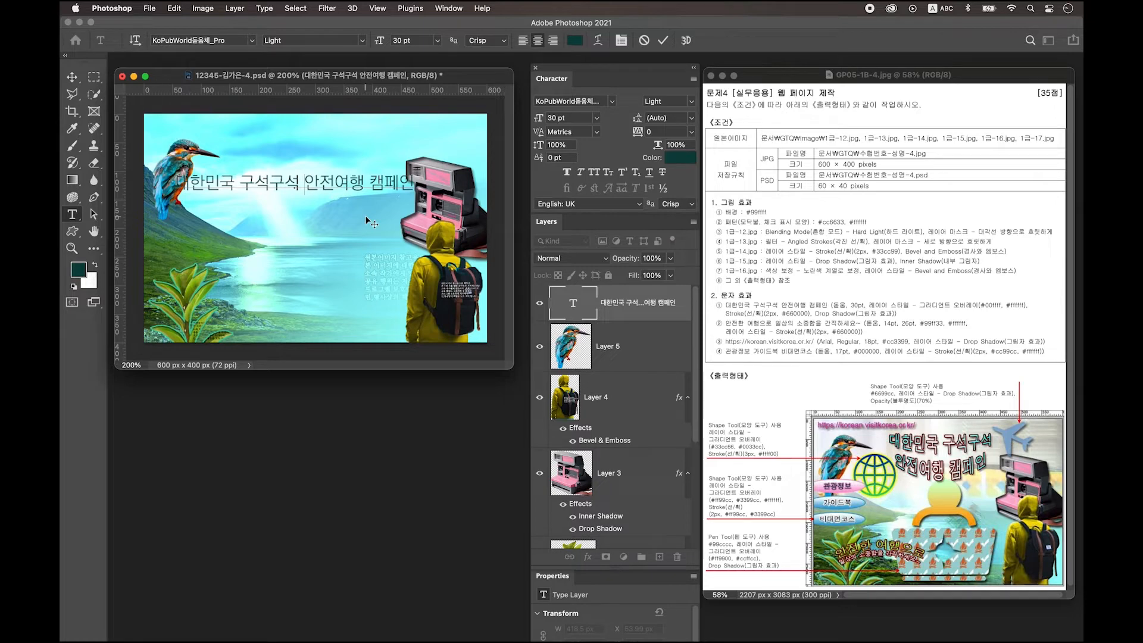
{"action": "key", "text": "Return"}
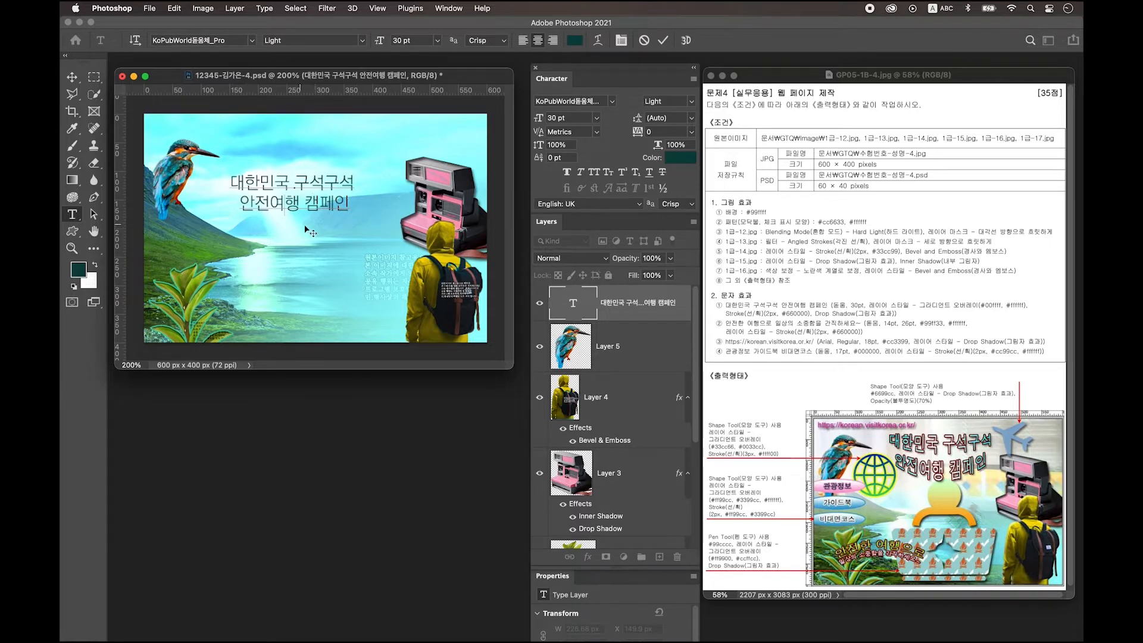
Step: Select all the title text, commit it, and open the title layer's Layer Style
{"action": "key", "text": "ctrl+a"}
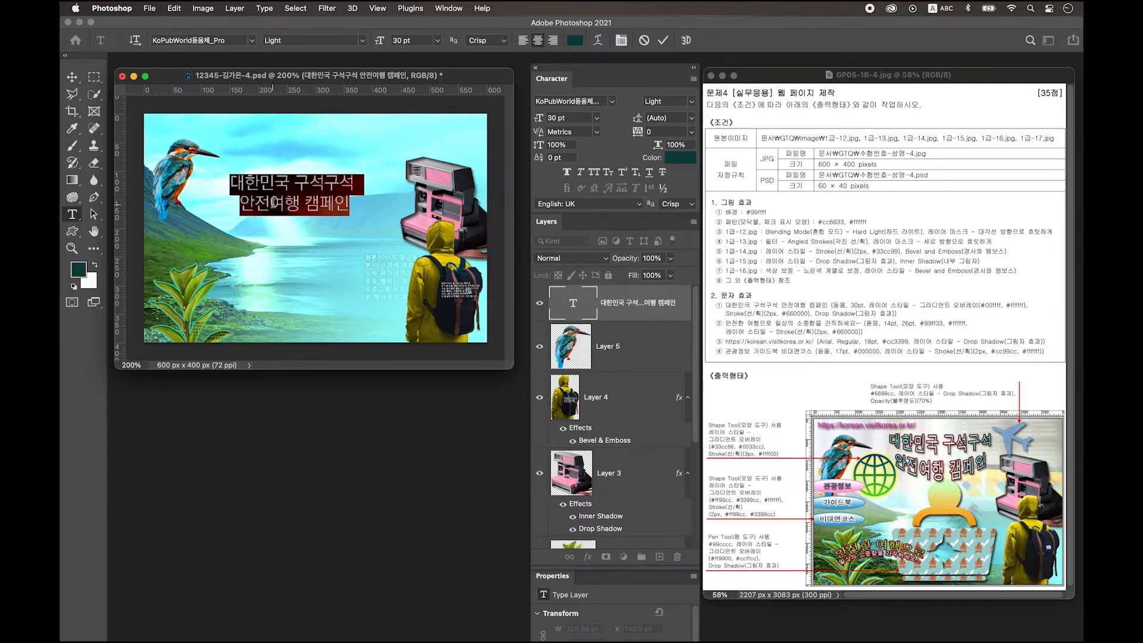
{"action": "left_click", "coordinate": [74, 84]}
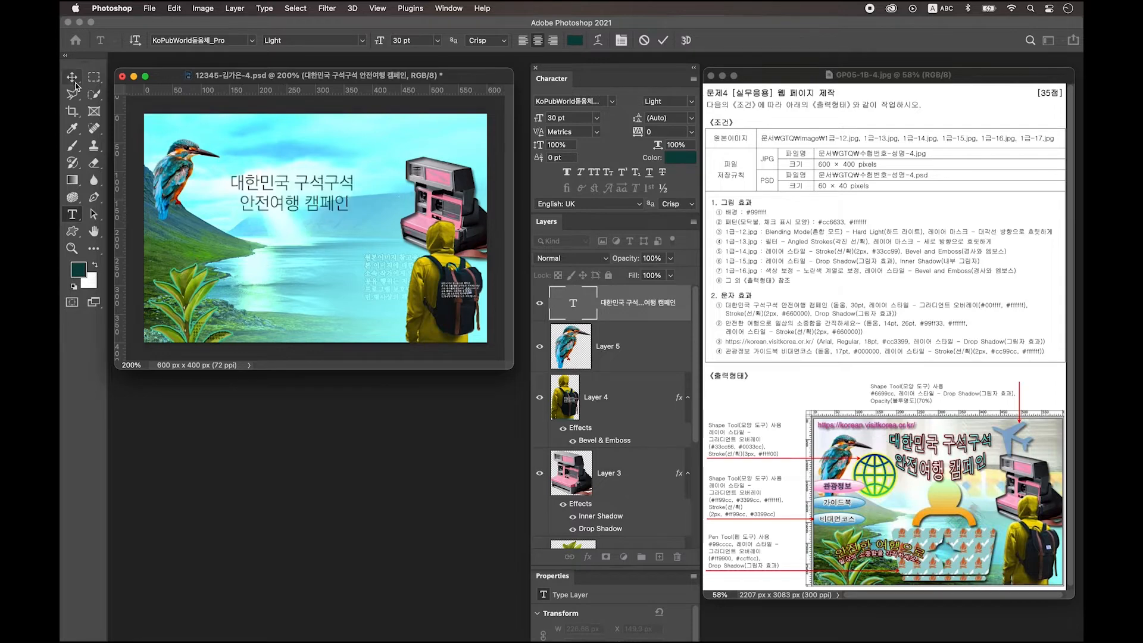
{"action": "left_click", "coordinate": [73, 85]}
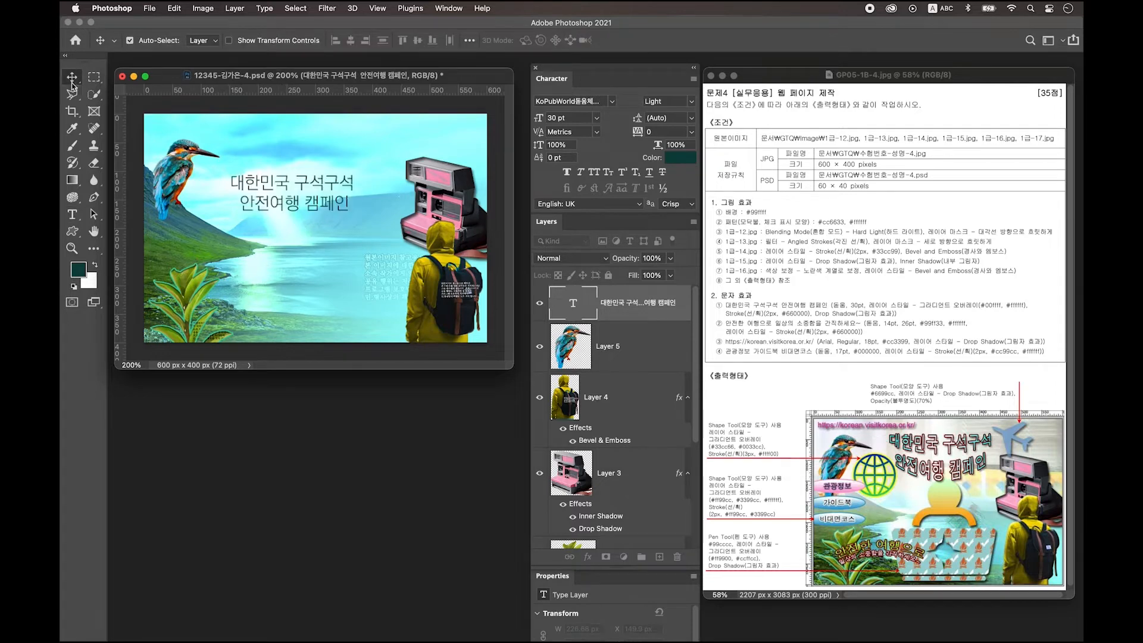
{"action": "double_click", "coordinate": [683, 315]}
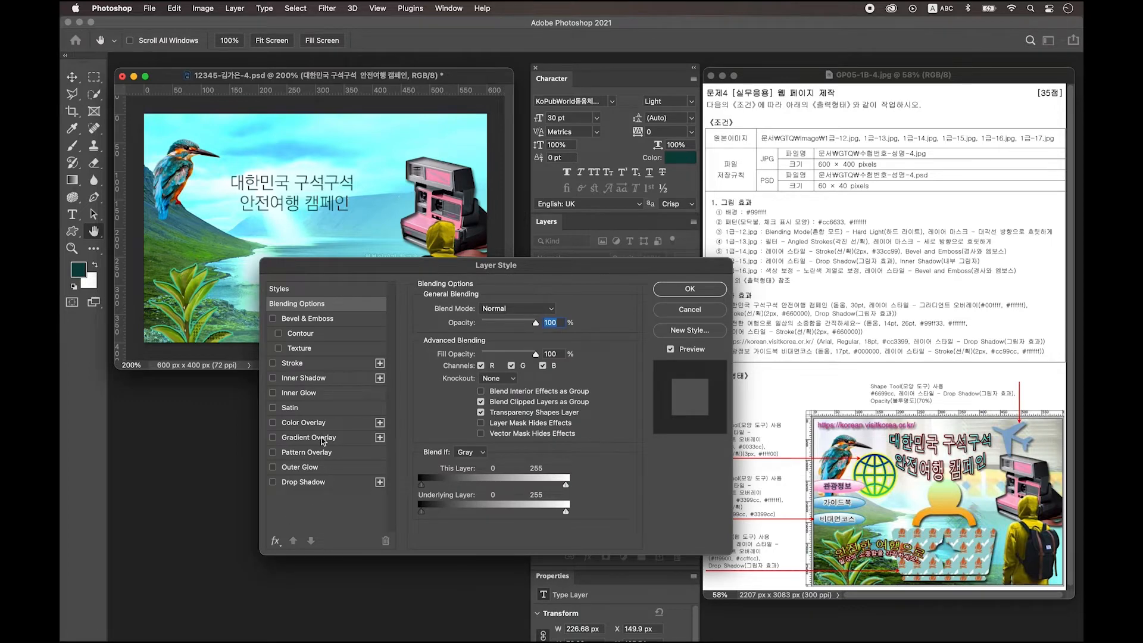
Step: Add a Gradient Overlay running from 00ffff cyan to ffffff white
{"action": "left_click", "coordinate": [322, 439]}
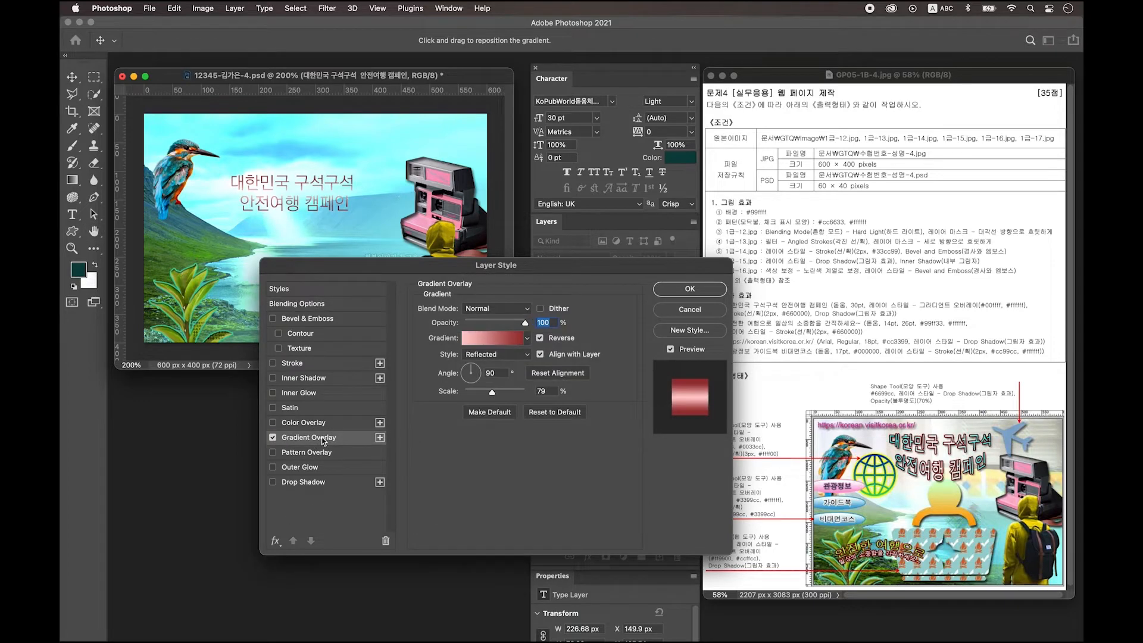
{"action": "left_click", "coordinate": [494, 338]}
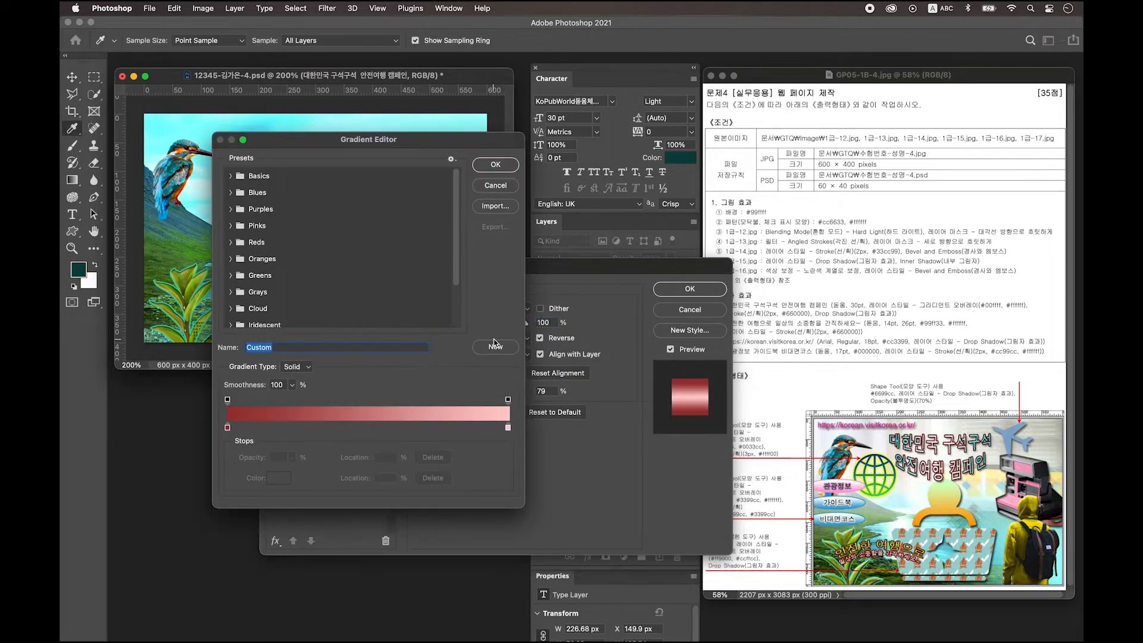
{"action": "double_click", "coordinate": [228, 429]}
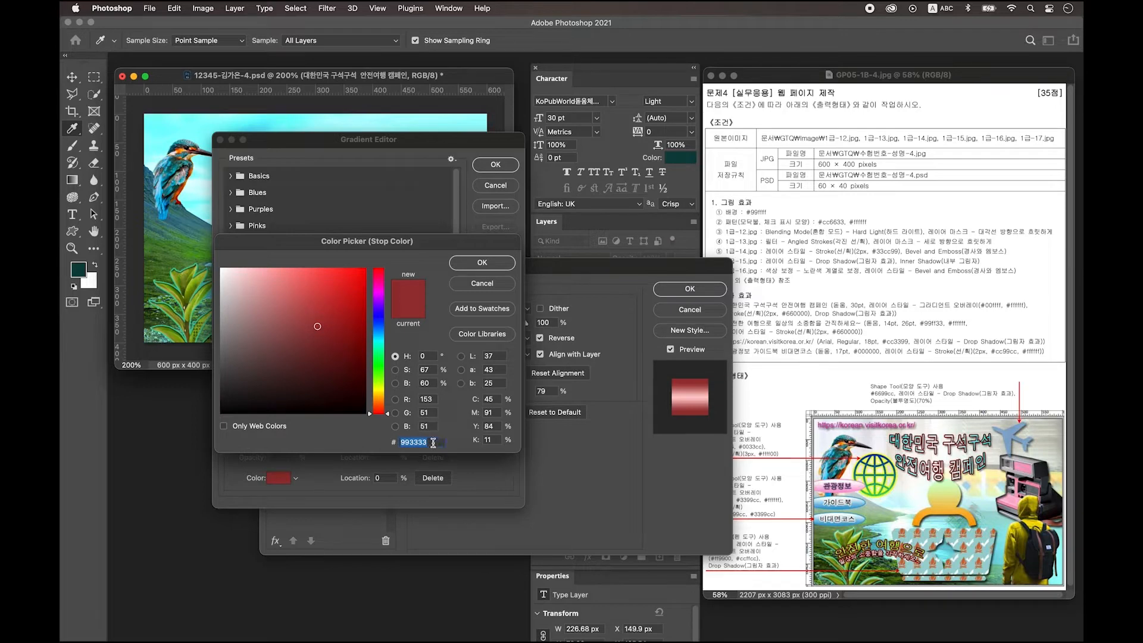
{"action": "type", "text": "00ffff"}
{"action": "key", "text": "Return"}
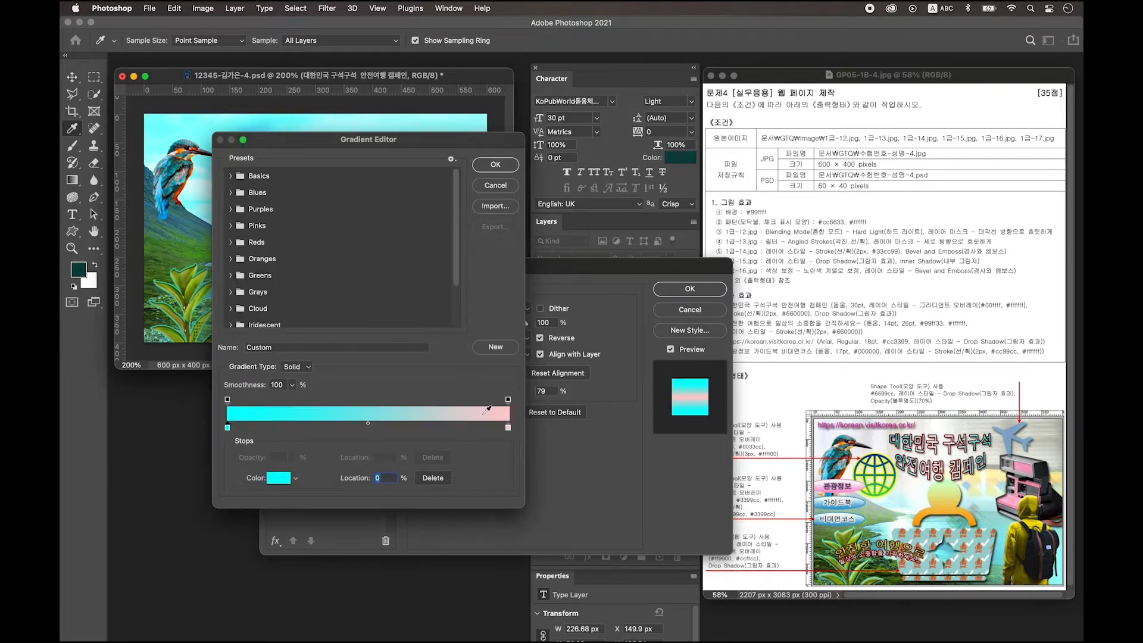
{"action": "left_click", "coordinate": [508, 428]}
{"action": "double_click", "coordinate": [508, 429]}
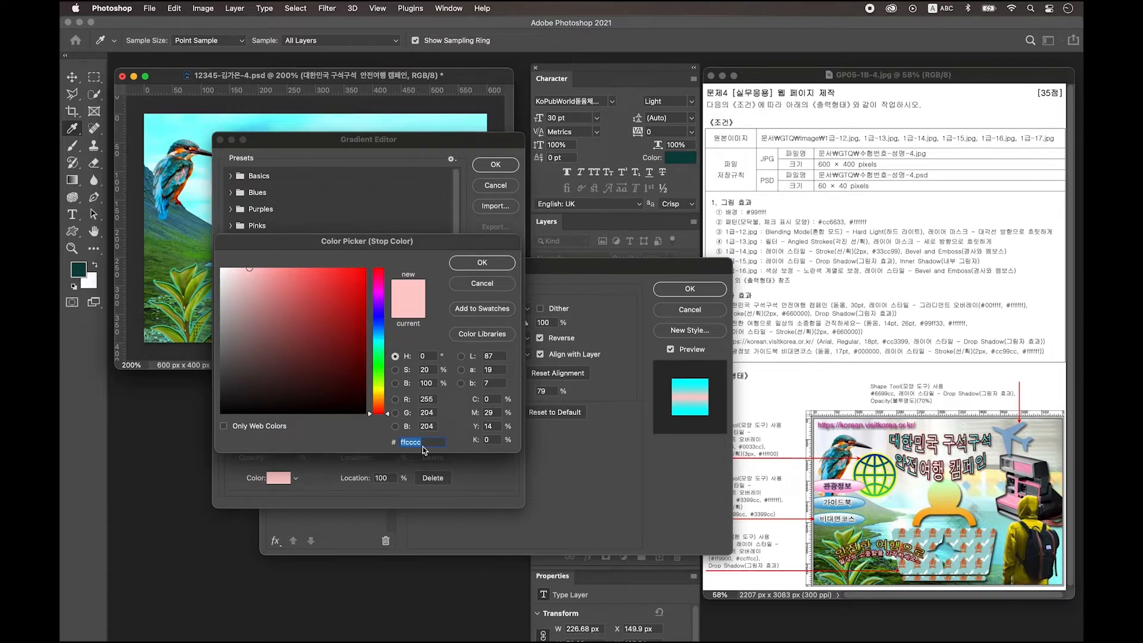
{"action": "type", "text": "ffffff"}
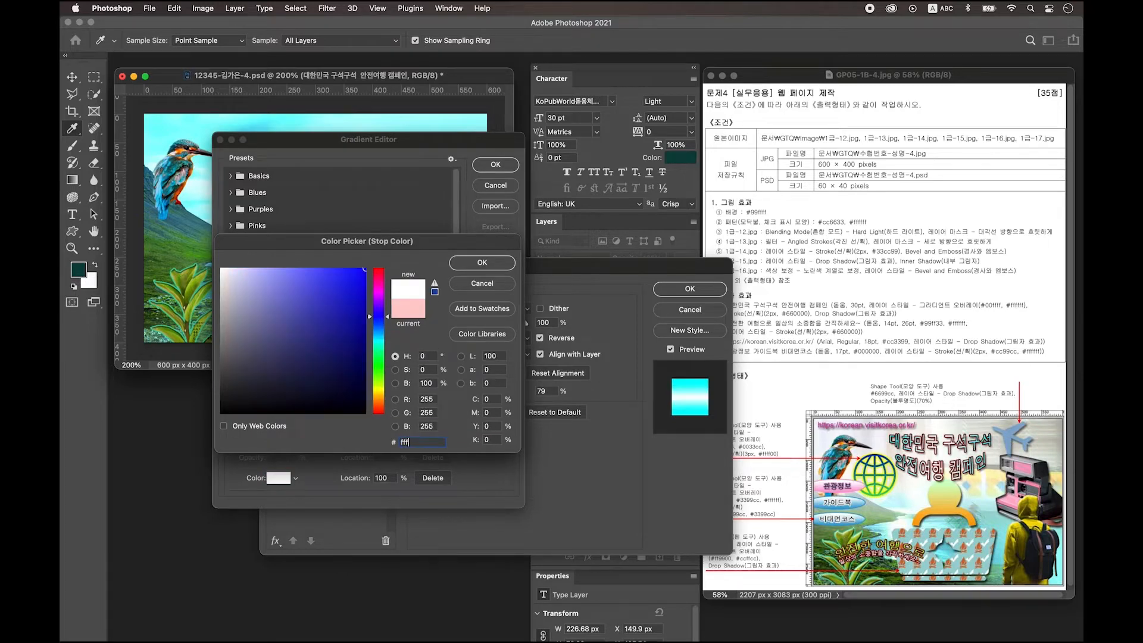
{"action": "key", "text": "Return"}
{"action": "key", "text": "Return"}
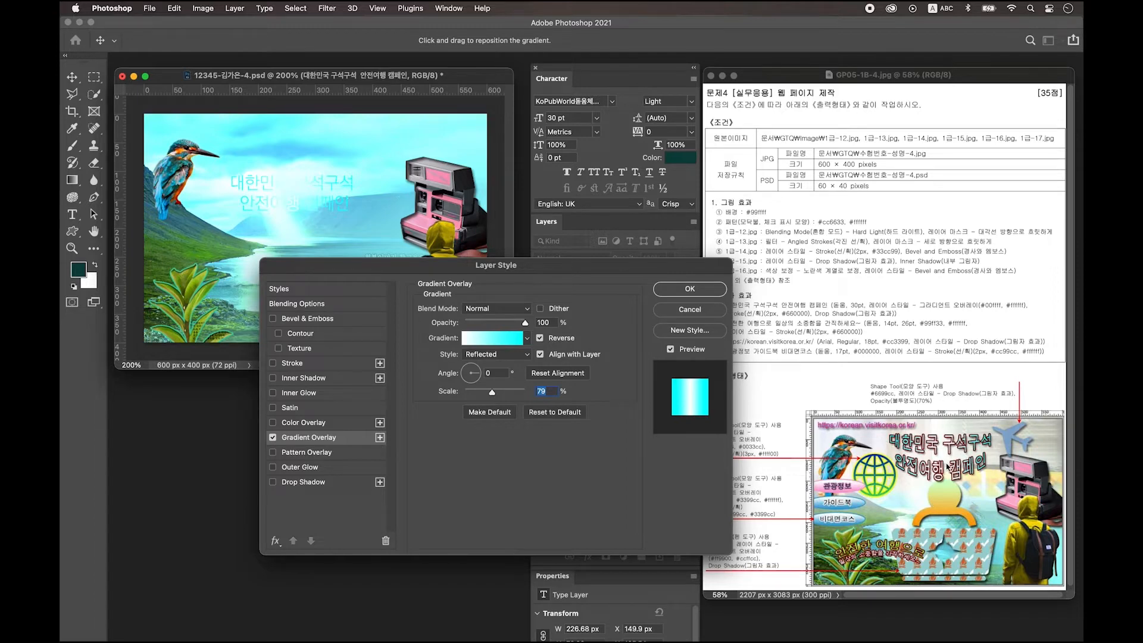
Step: Add a 660000 dark red Stroke and a Drop Shadow, then accept the styles
{"action": "left_click_drag", "start_coordinate": [496, 265], "coordinate": [476, 275]}
{"action": "left_click", "coordinate": [285, 374]}
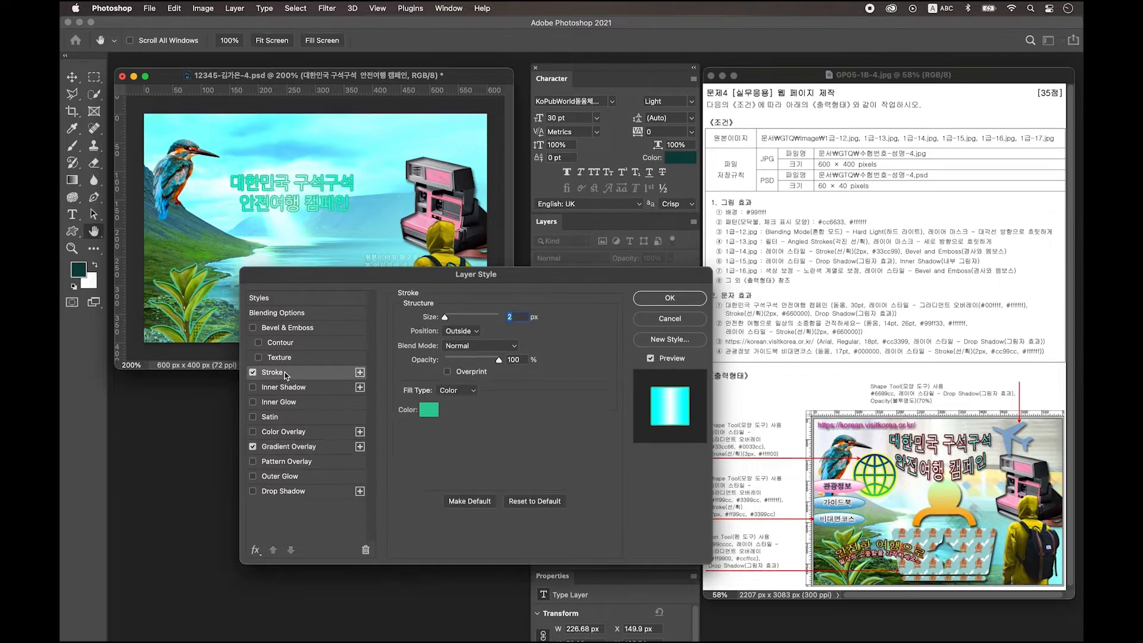
{"action": "left_click", "coordinate": [429, 411]}
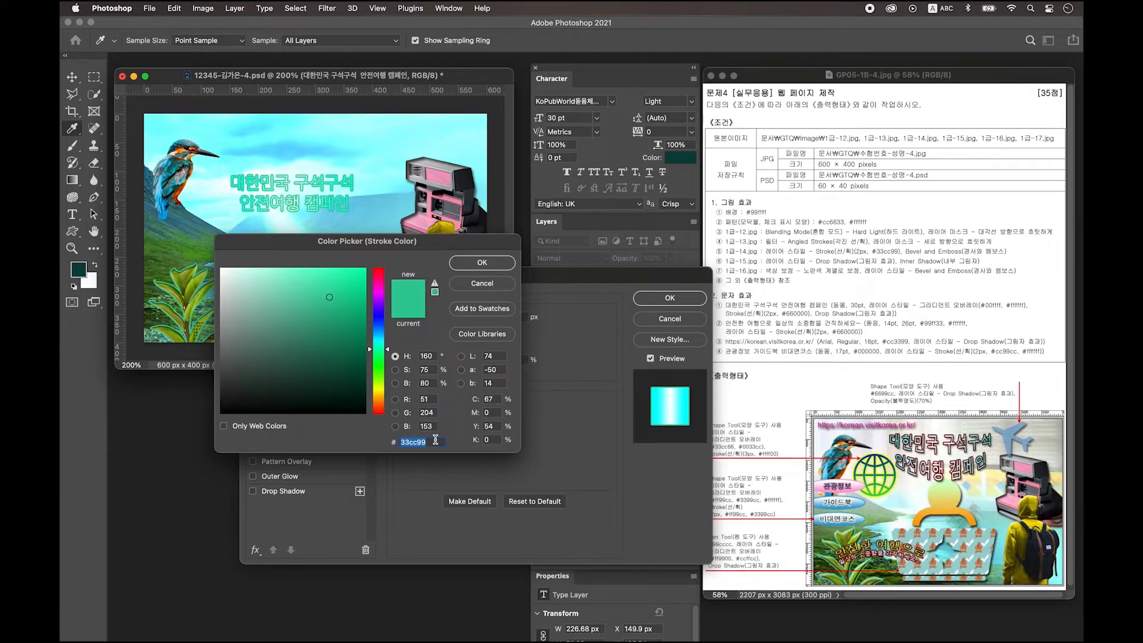
{"action": "type", "text": "660000"}
{"action": "key", "text": "Return"}
{"action": "left_click", "coordinate": [291, 495]}
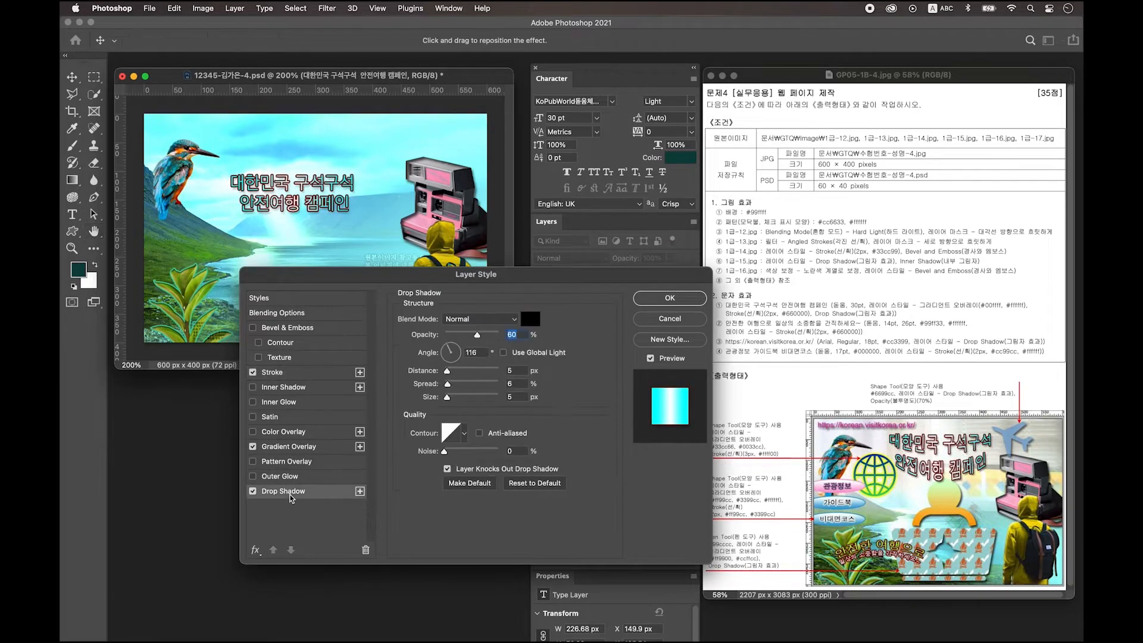
{"action": "left_click", "coordinate": [677, 305]}
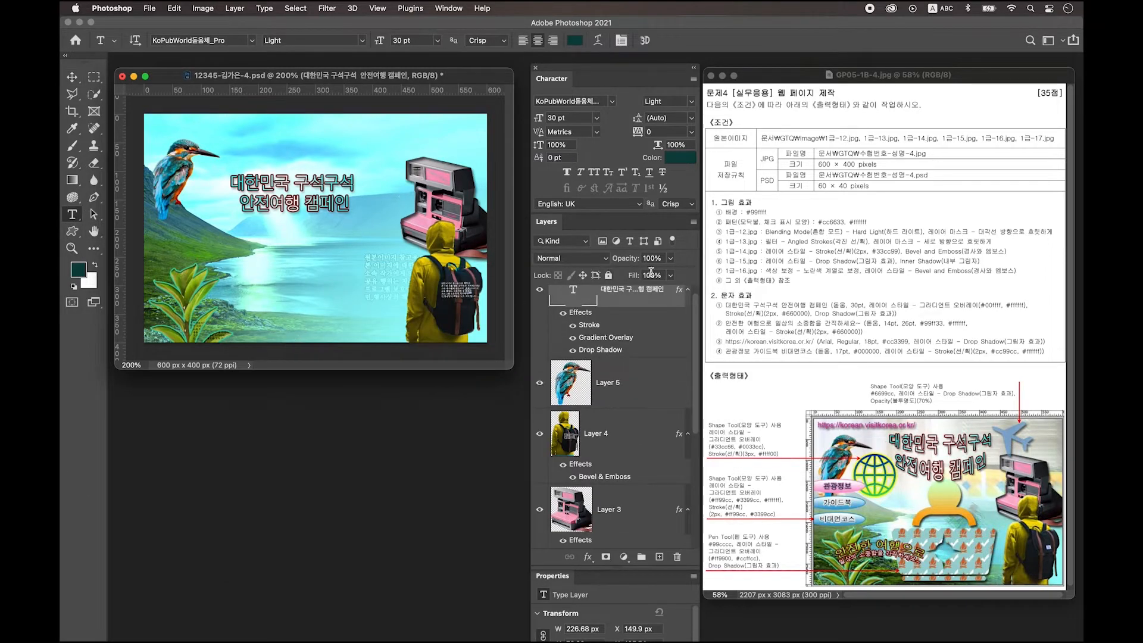
Step: Warp the title with Arc Lower at about +31 bend and nudge it up and right
{"action": "left_click", "coordinate": [599, 40]}
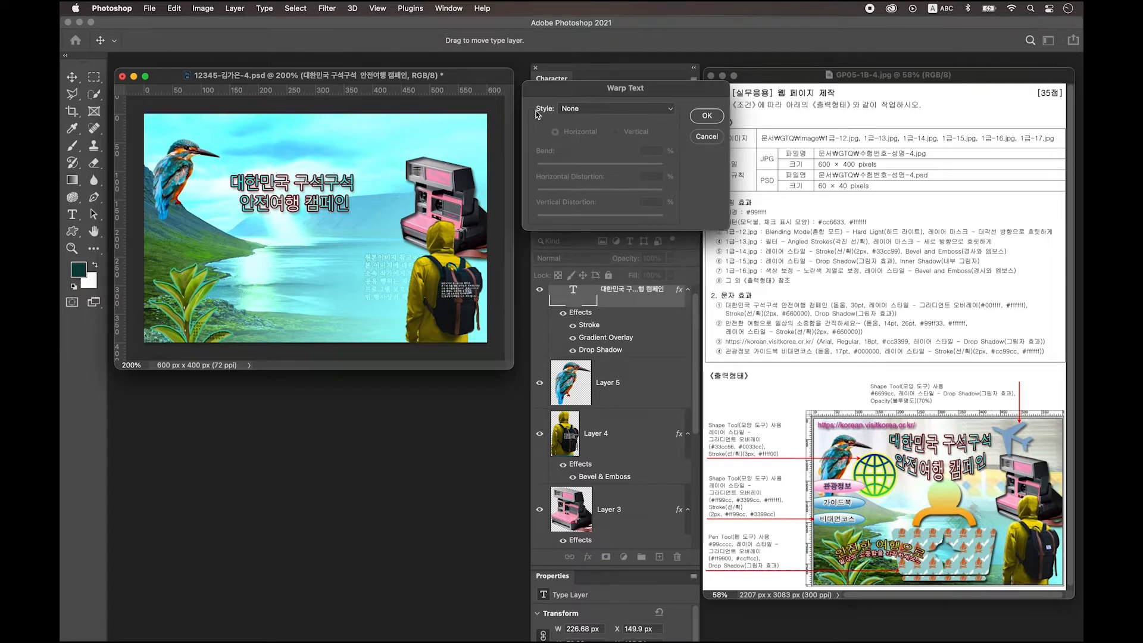
{"action": "left_click", "coordinate": [581, 110]}
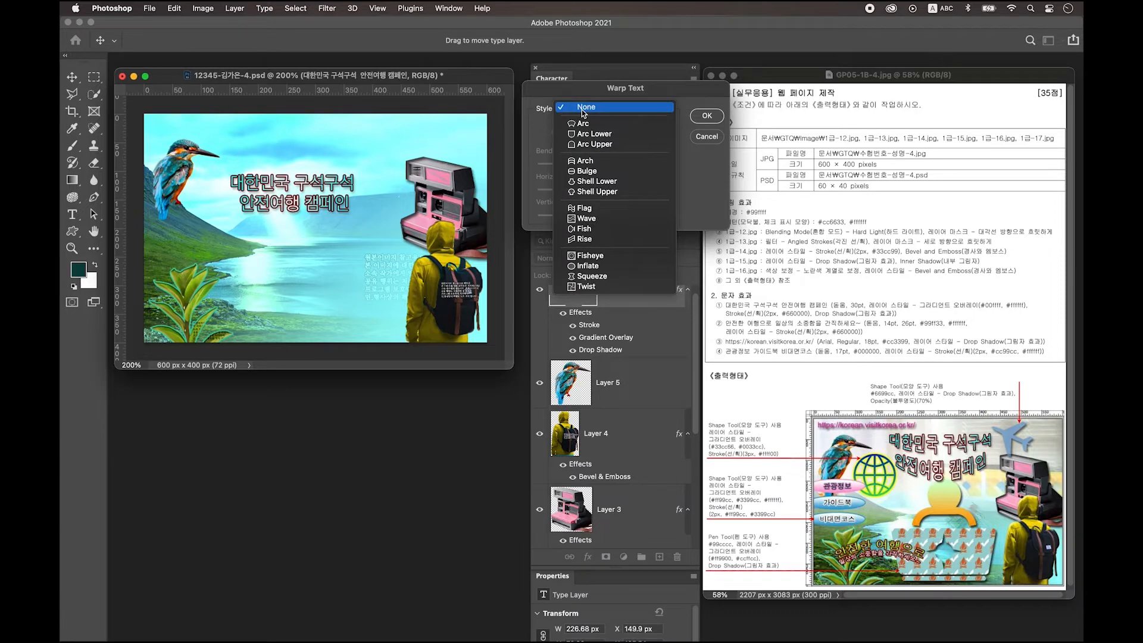
{"action": "left_click", "coordinate": [607, 136]}
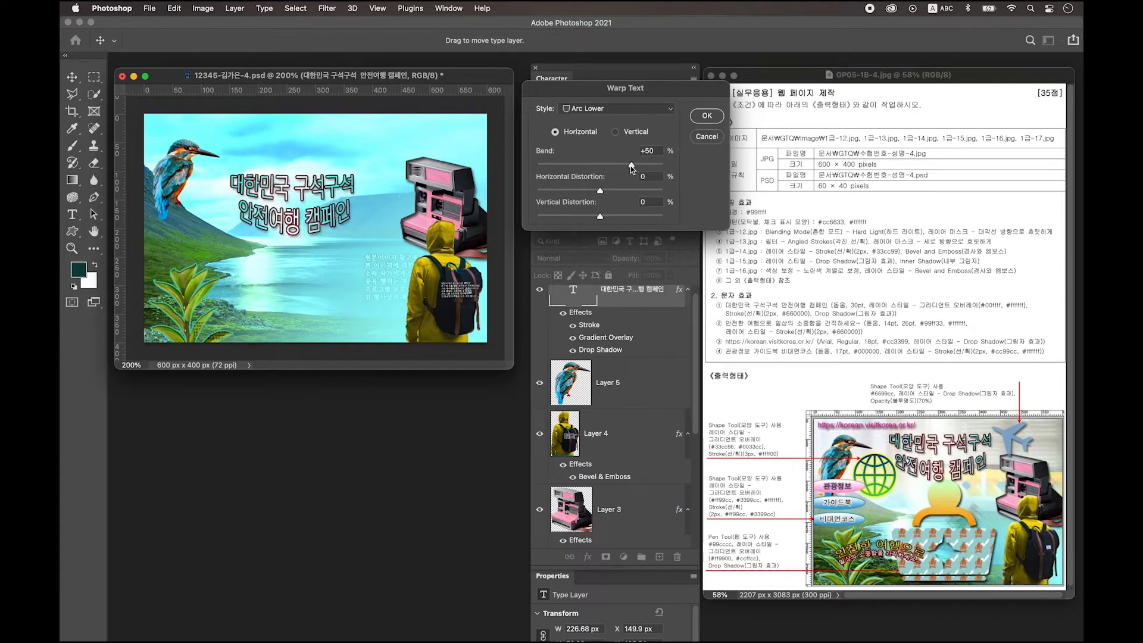
{"action": "left_click_drag", "start_coordinate": [629, 164], "coordinate": [624, 166]}
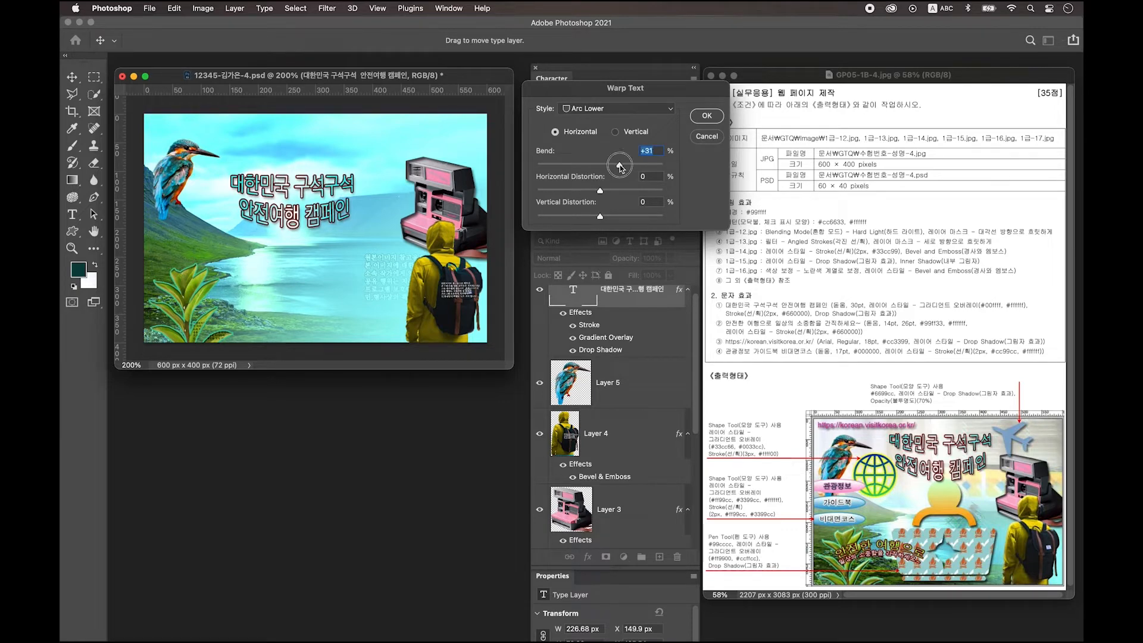
{"action": "left_click", "coordinate": [709, 117]}
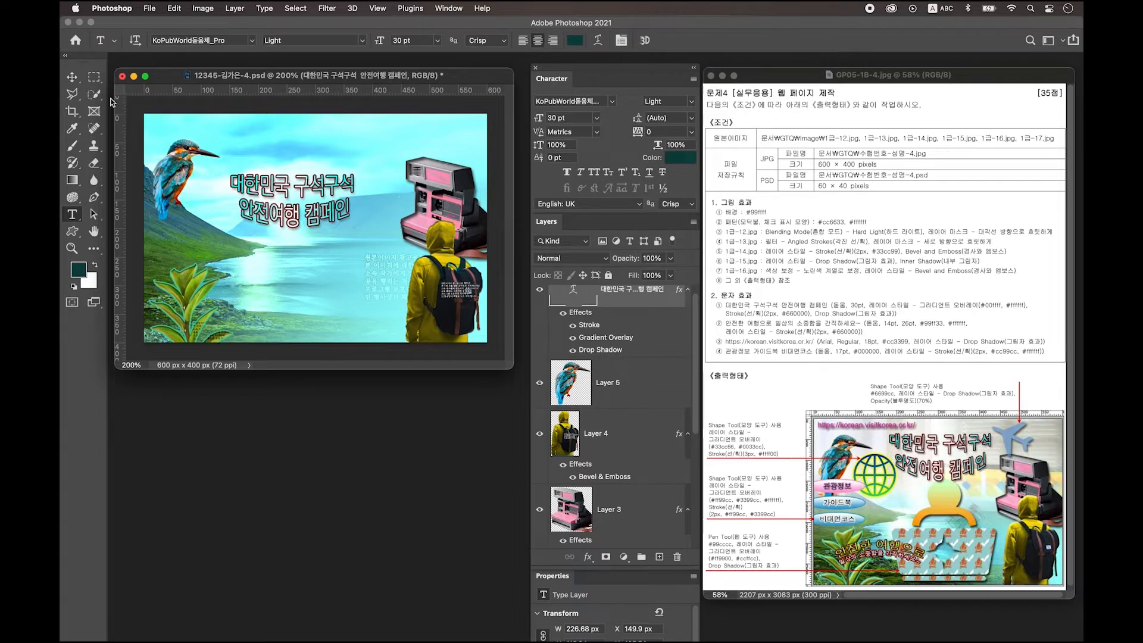
{"action": "left_click", "coordinate": [72, 77]}
{"action": "mouse_move", "coordinate": [329, 181]}
{"action": "left_mouse_down"}
{"action": "mouse_move", "coordinate": [353, 167]}
{"action": "mouse_move", "coordinate": [327, 164]}
{"action": "left_mouse_up"}
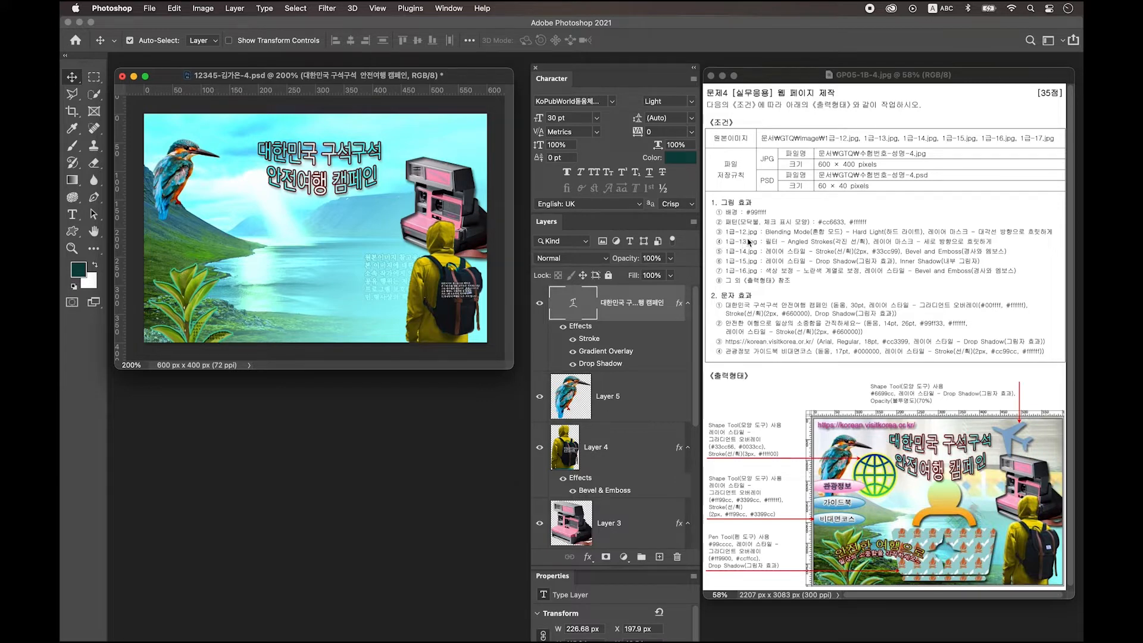
Step: Open 1급-13.jpg and apply the Angled Strokes filter from the Filter Gallery
{"action": "key", "text": "super+o"}
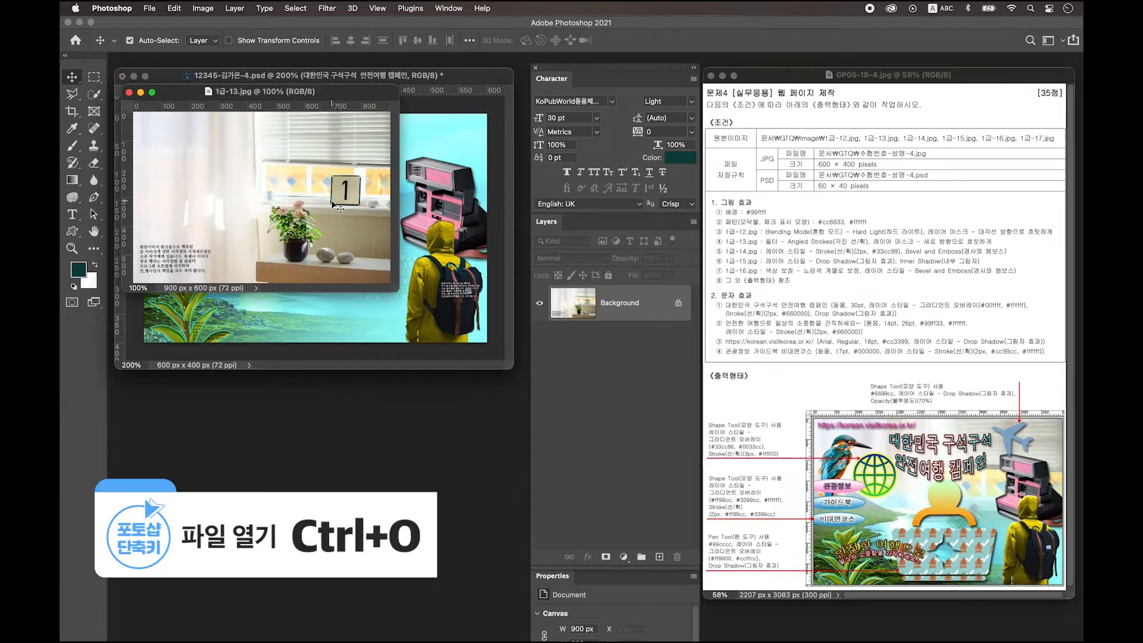
{"action": "left_click_drag", "start_coordinate": [266, 93], "coordinate": [290, 268]}
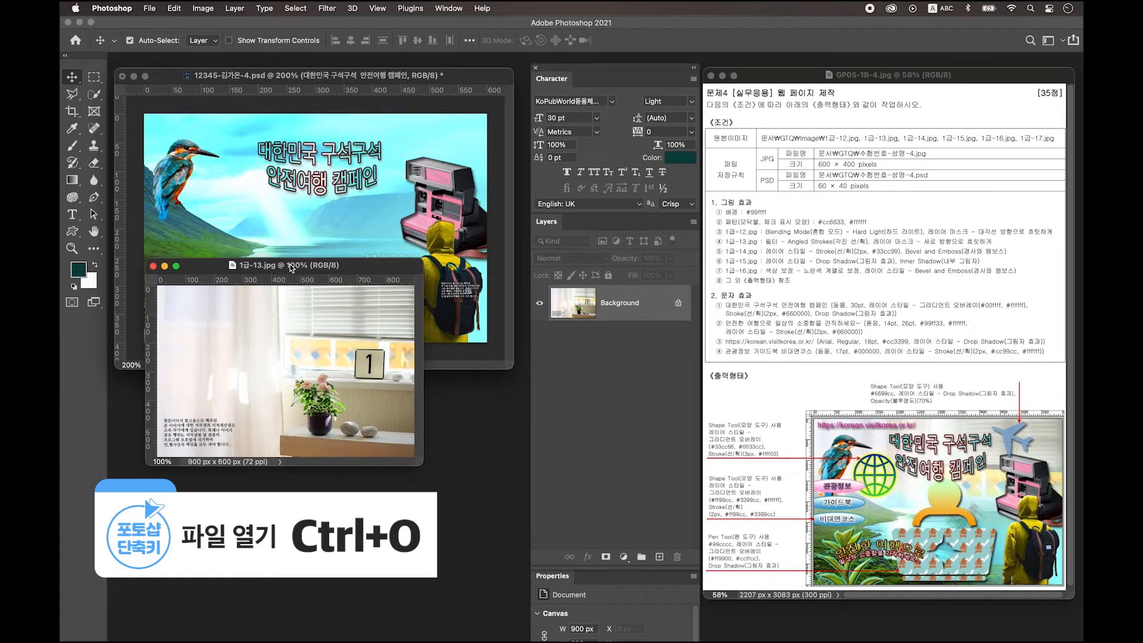
{"action": "left_click", "coordinate": [327, 9]}
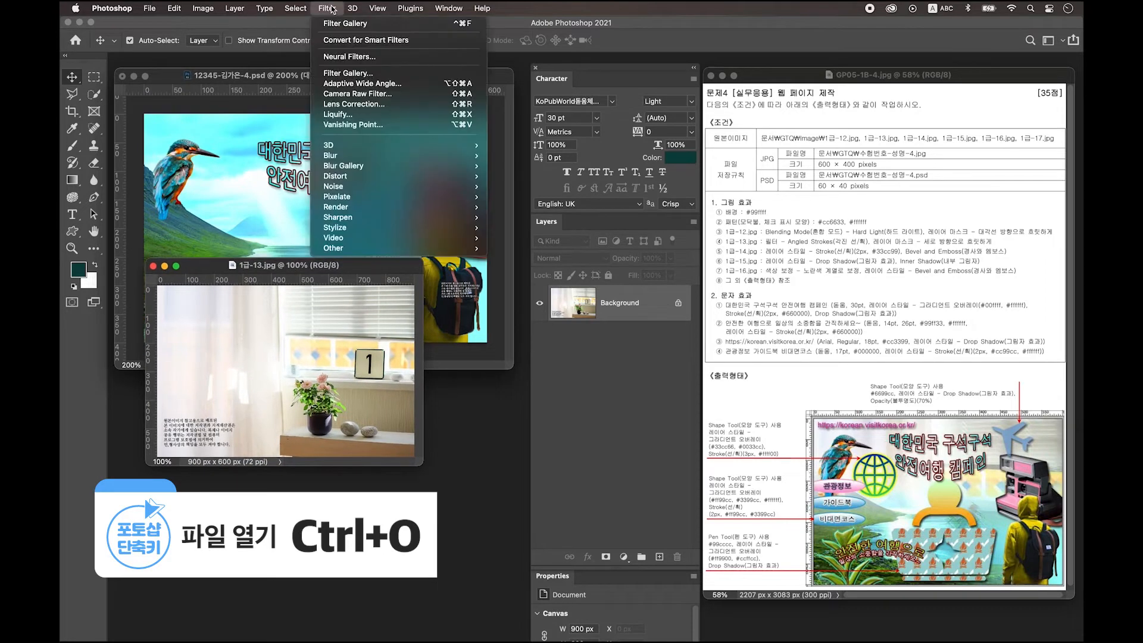
{"action": "left_click", "coordinate": [354, 73]}
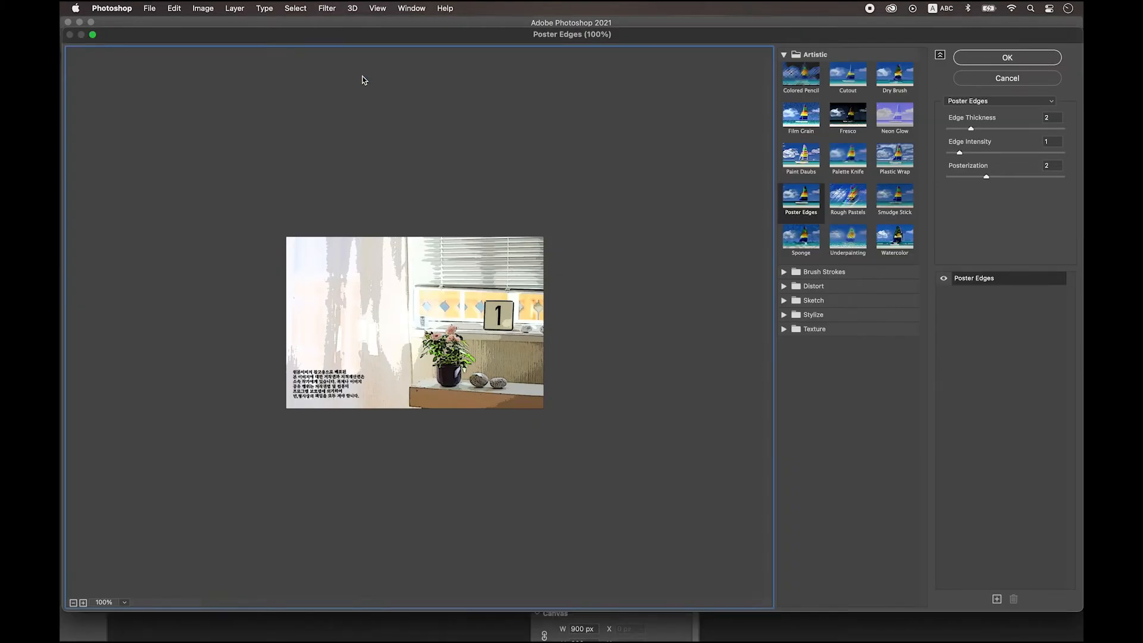
{"action": "left_click", "coordinate": [986, 102]}
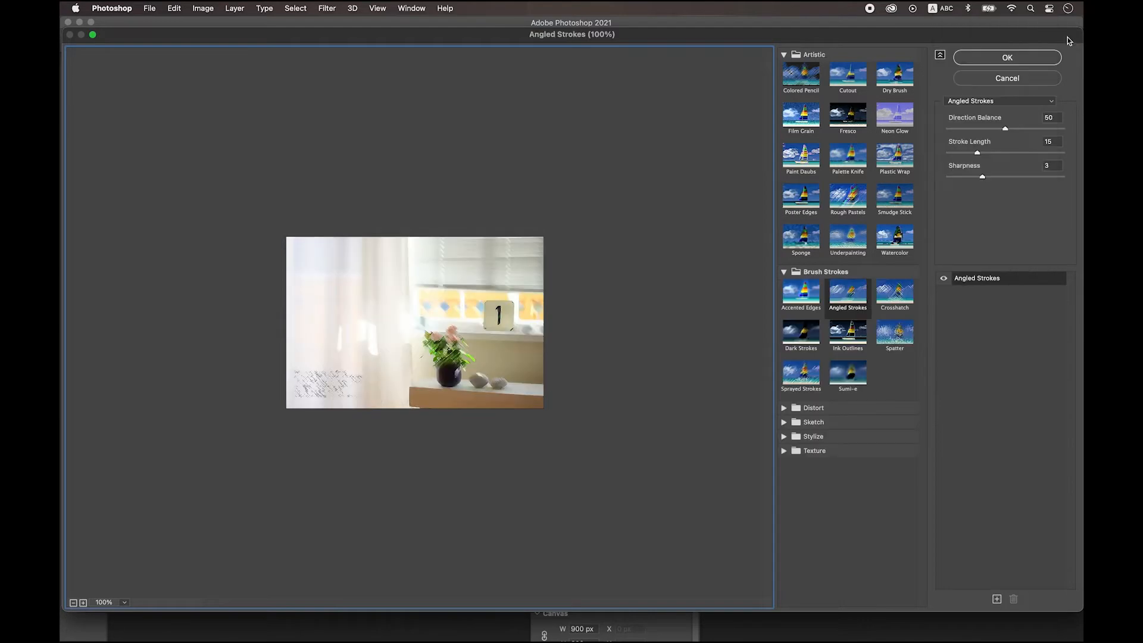
{"action": "left_click", "coordinate": [1016, 59]}
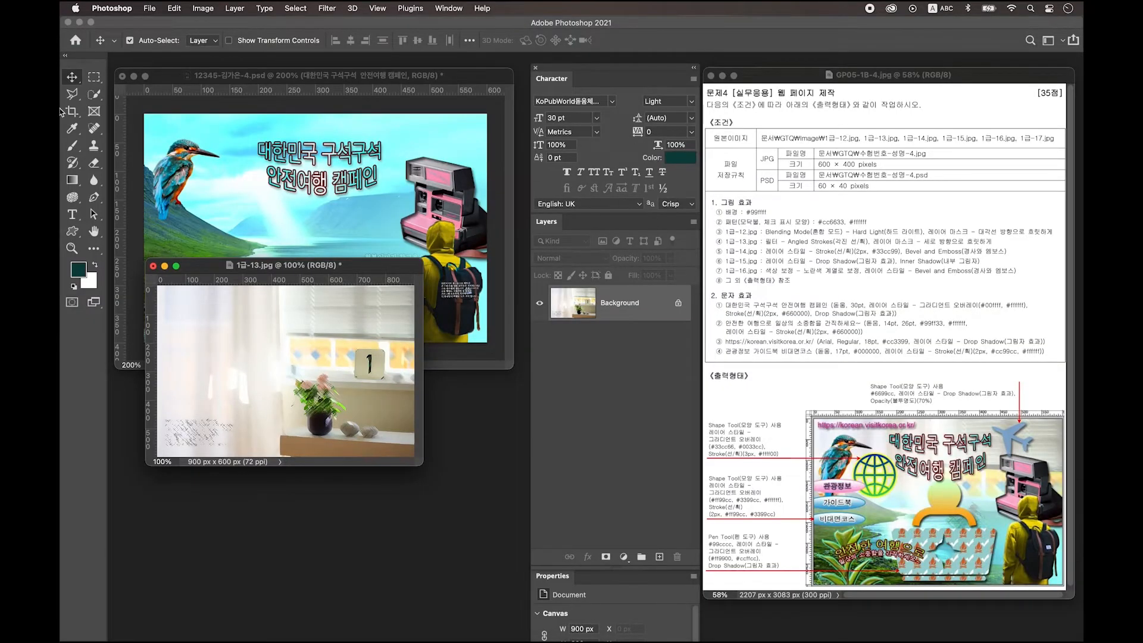
Step: Bring the filtered window photo in as Layer 6, scaled to about 75-82% and repositioned
{"action": "left_click_drag", "start_coordinate": [305, 320], "coordinate": [428, 149]}
{"action": "left_click", "coordinate": [361, 394]}
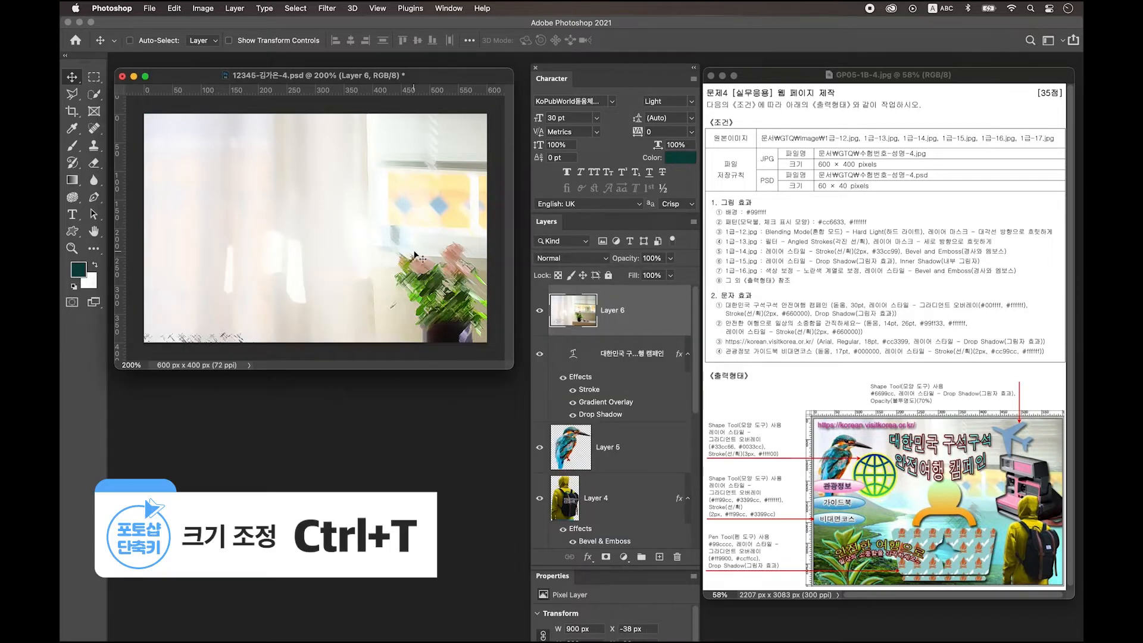
{"action": "key", "text": "ctrl+t"}
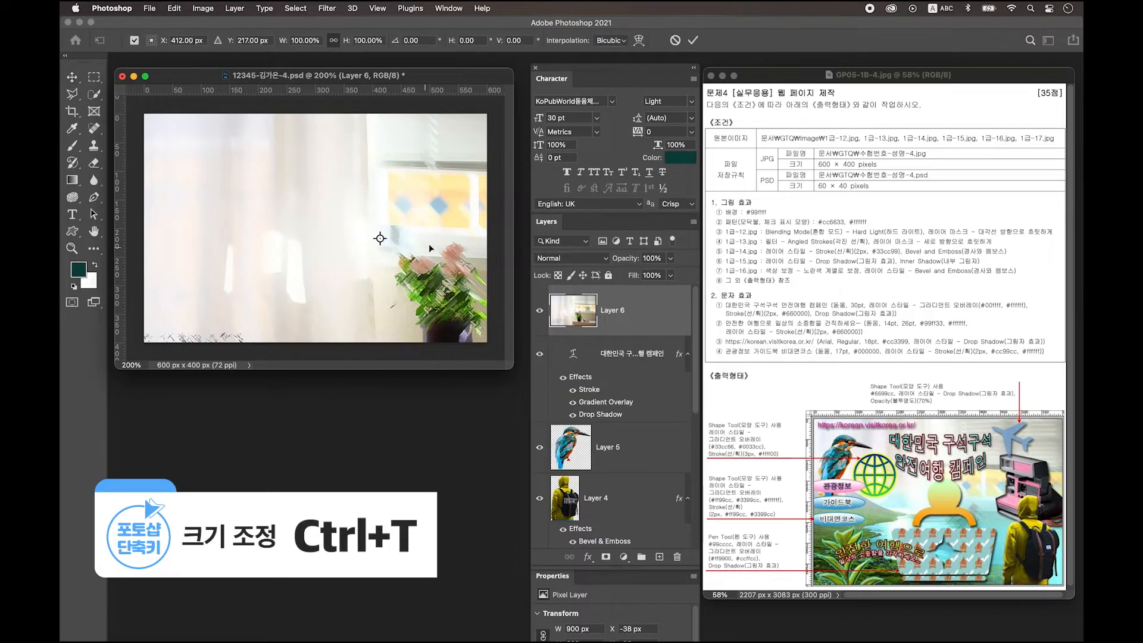
{"action": "left_click_drag", "start_coordinate": [429, 199], "coordinate": [386, 231]}
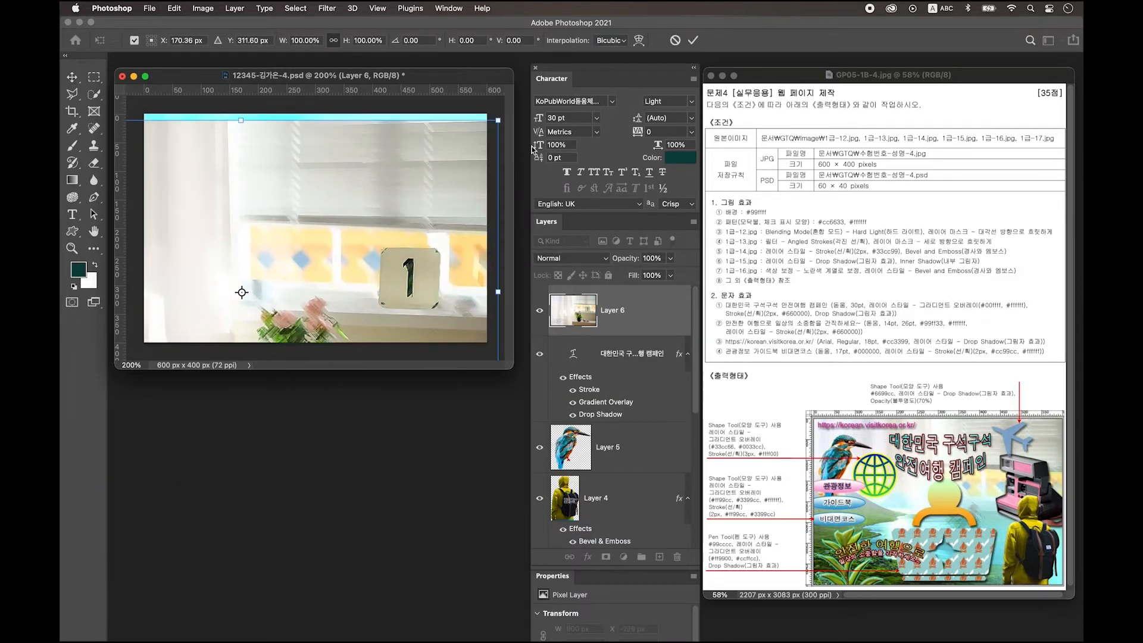
{"action": "left_click_drag", "start_coordinate": [499, 121], "coordinate": [404, 183]}
{"action": "left_click_drag", "start_coordinate": [302, 296], "coordinate": [392, 216]}
{"action": "left_click_drag", "start_coordinate": [492, 248], "coordinate": [472, 225]}
{"action": "key", "text": "Return"}
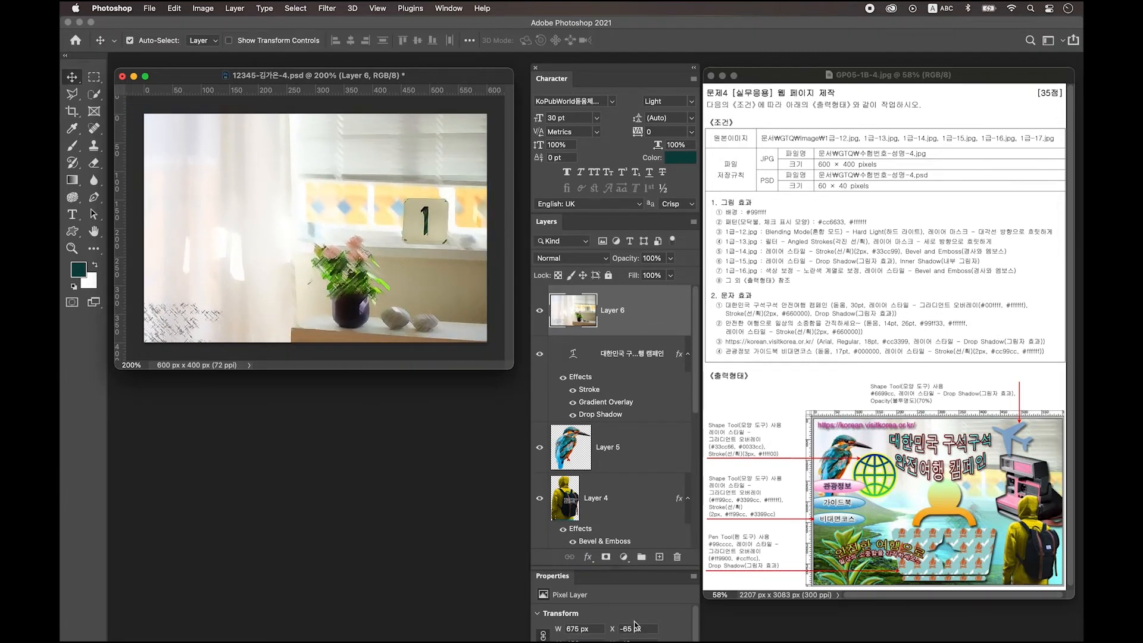
Step: Add a layer mask with a vertical white-to-black gradient, then reselect the layer's image
{"action": "left_click", "coordinate": [606, 557]}
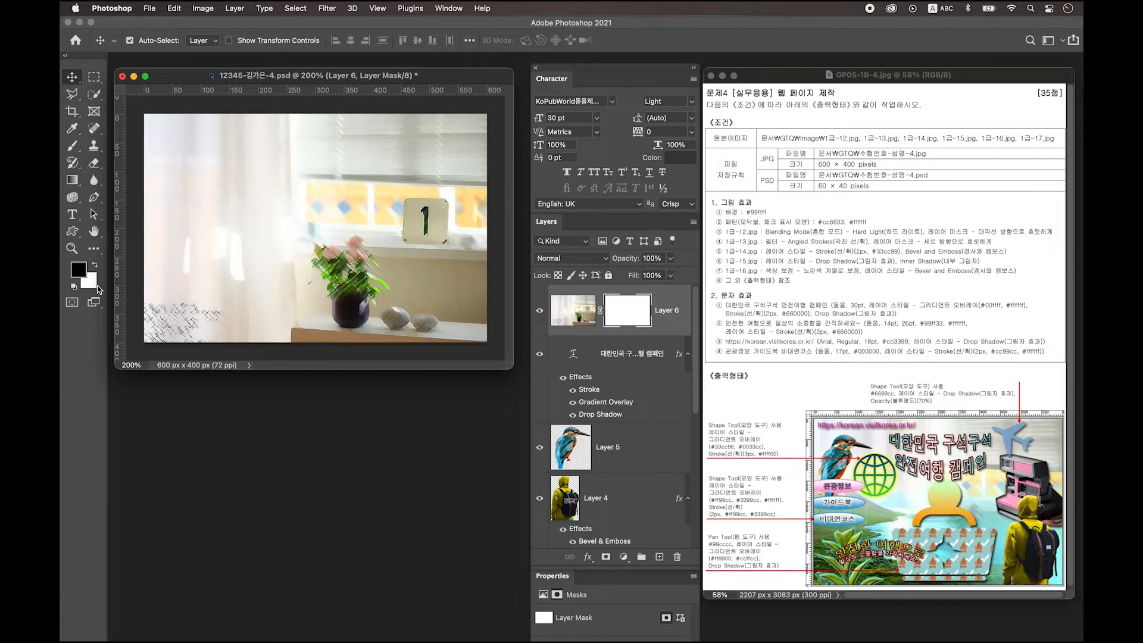
{"action": "left_click", "coordinate": [72, 181]}
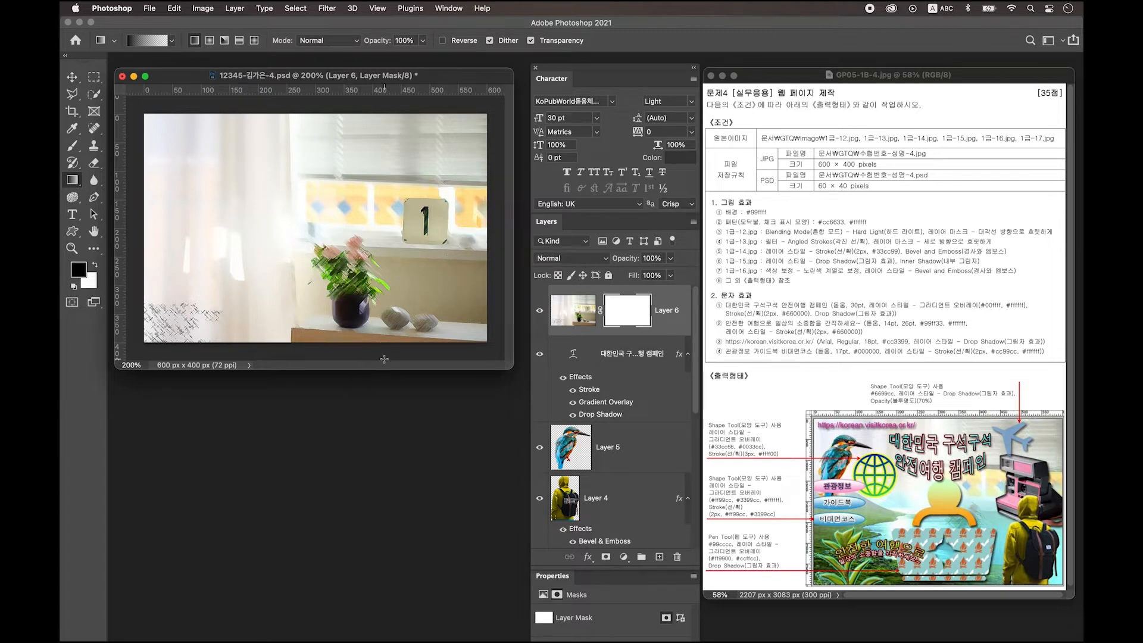
{"action": "left_click_drag", "start_coordinate": [369, 351], "coordinate": [370, 156]}
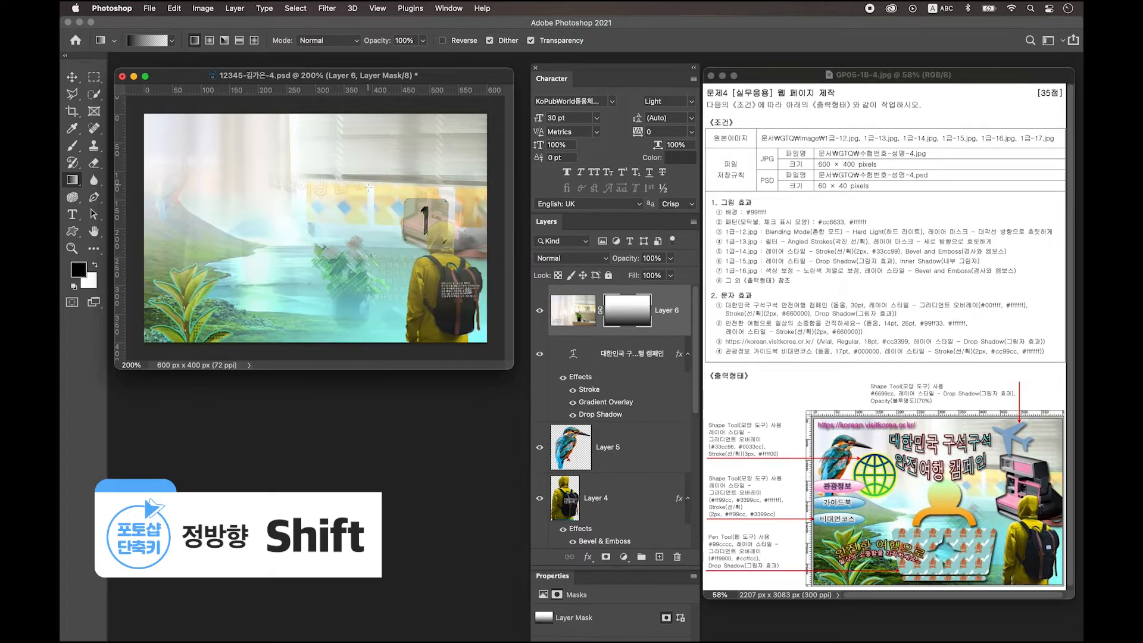
{"action": "left_click_drag", "start_coordinate": [376, 312], "coordinate": [378, 191]}
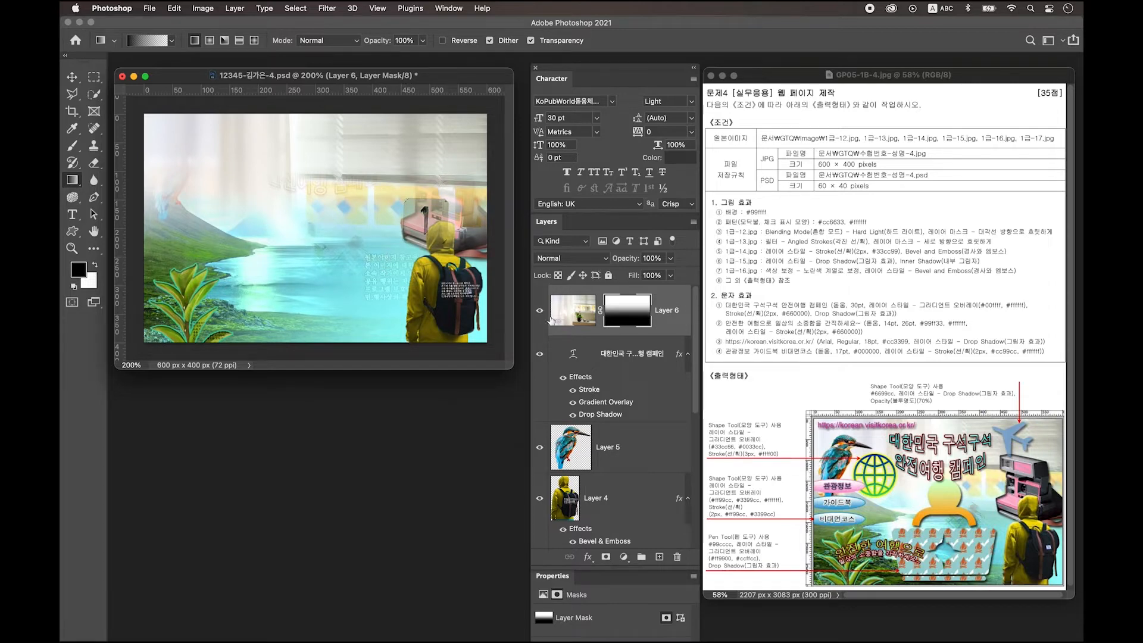
{"action": "left_click", "coordinate": [585, 308]}
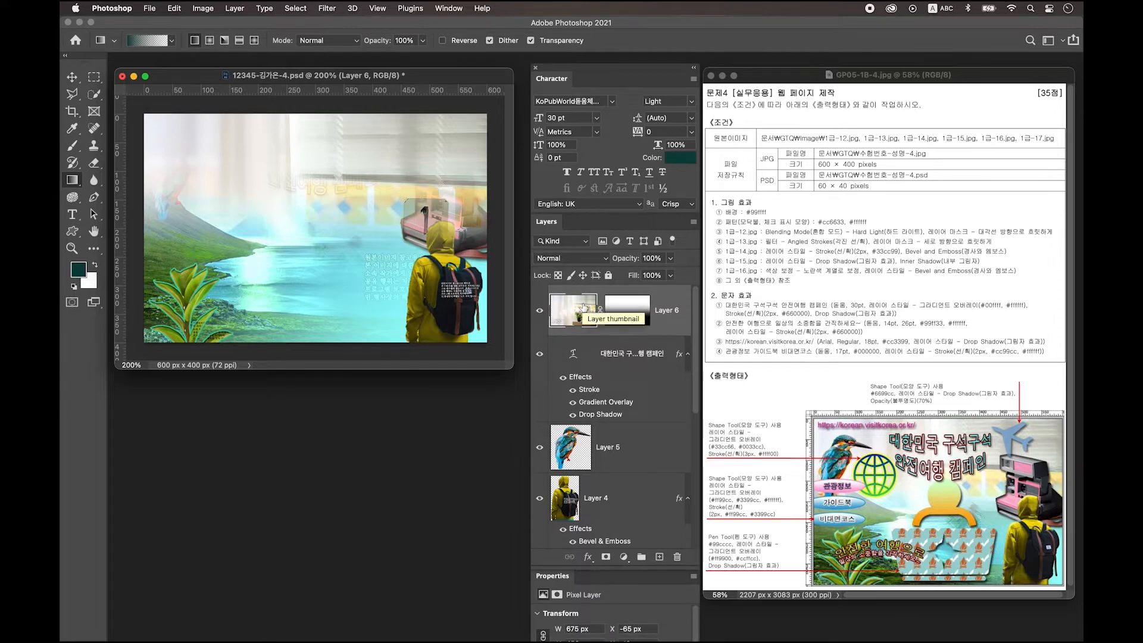
Step: Send Layer 6 down three levels so it sits just above the fjord photo
{"action": "key", "text": "super+bracketleft"}
{"action": "key", "text": "super+bracketleft"}
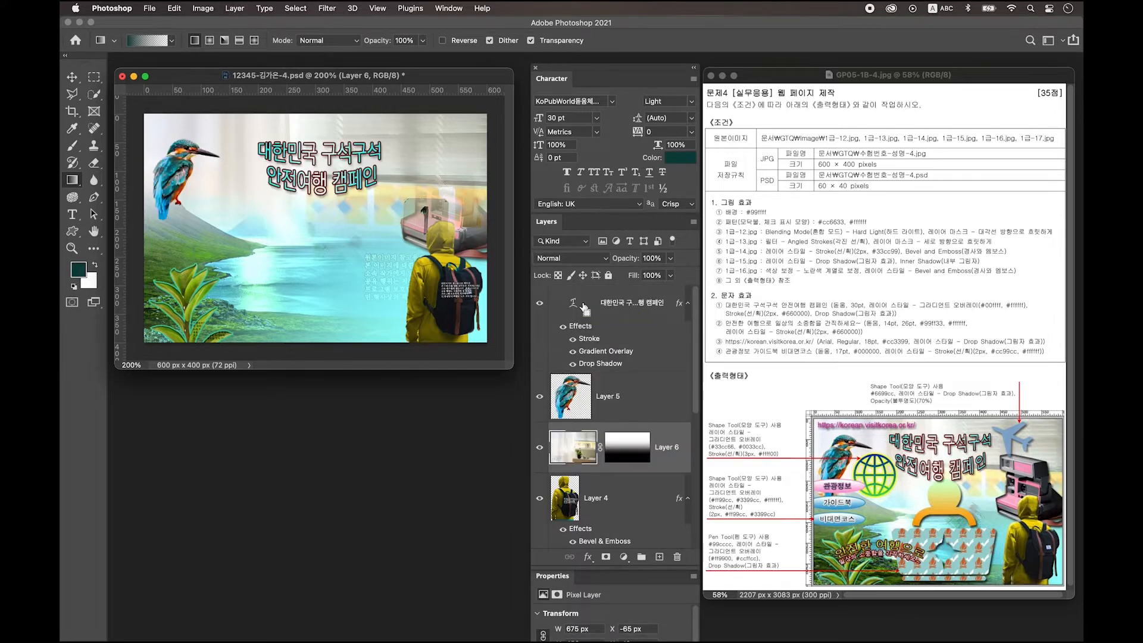
{"action": "key", "text": "super+bracketleft"}
{"action": "key", "text": "super+bracketleft"}
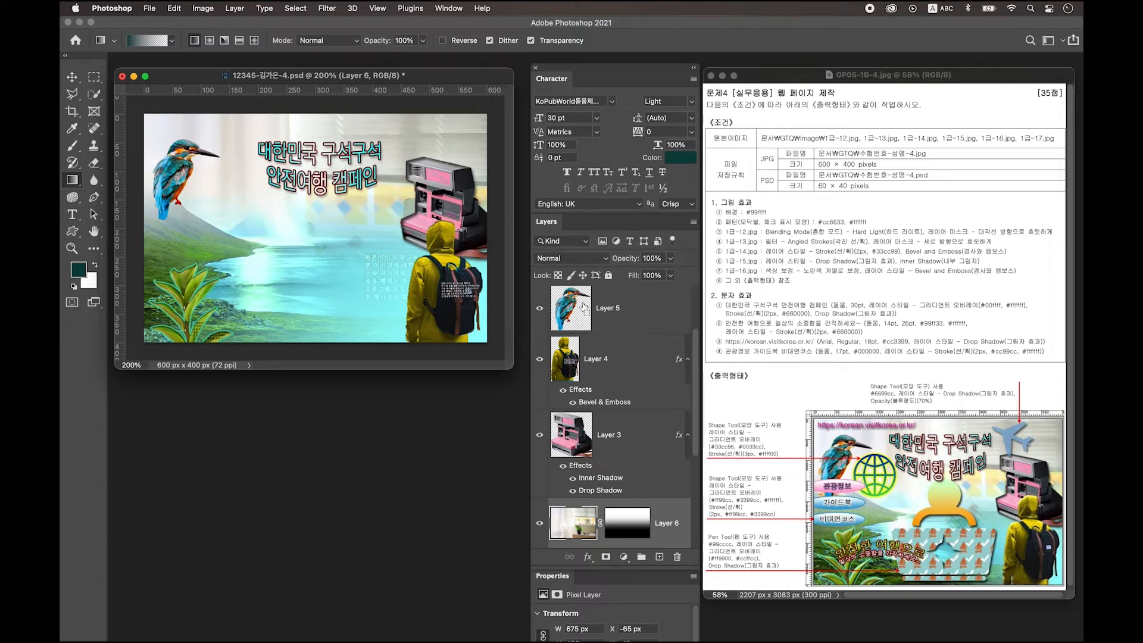
{"action": "key", "text": "super+bracketleft"}
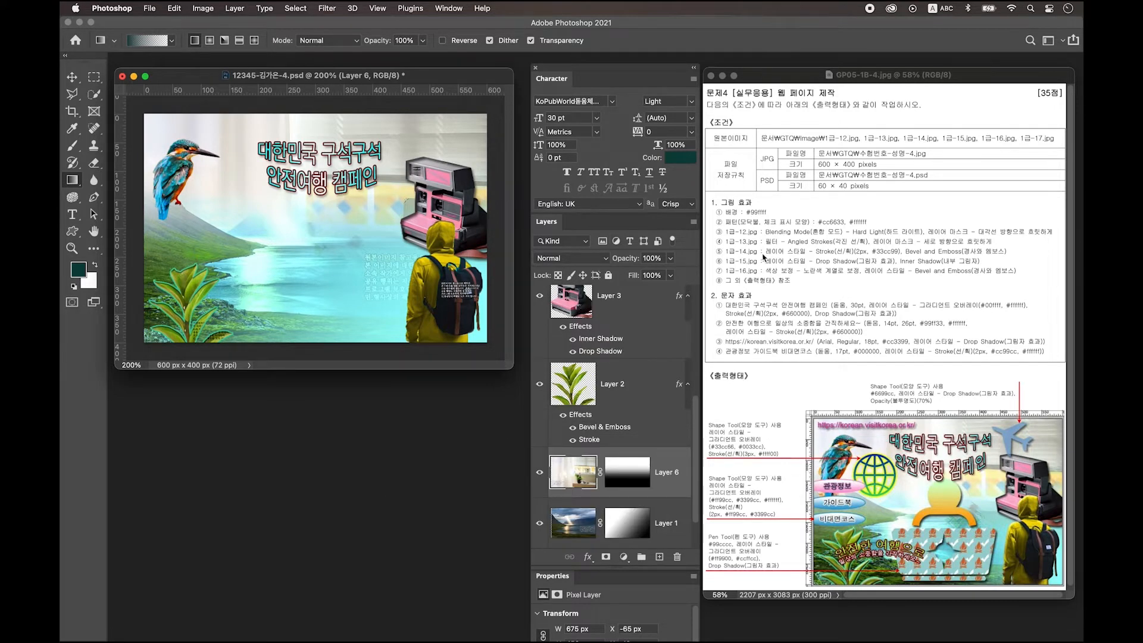
{"action": "scroll", "coordinate": [629, 359], "scroll_direction": "up", "scroll_amount": 4}
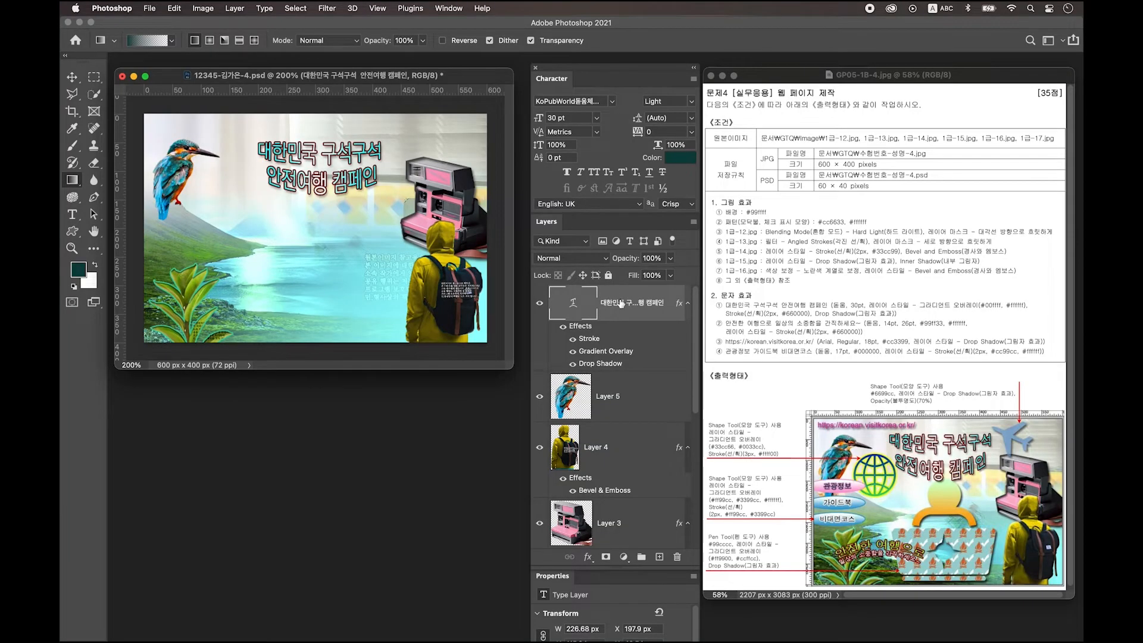
Step: On a new layer, type the slogan 안전한 여행으로 / 일상의 소중함을 간직하세요~ as two lines
{"action": "left_click", "coordinate": [660, 558]}
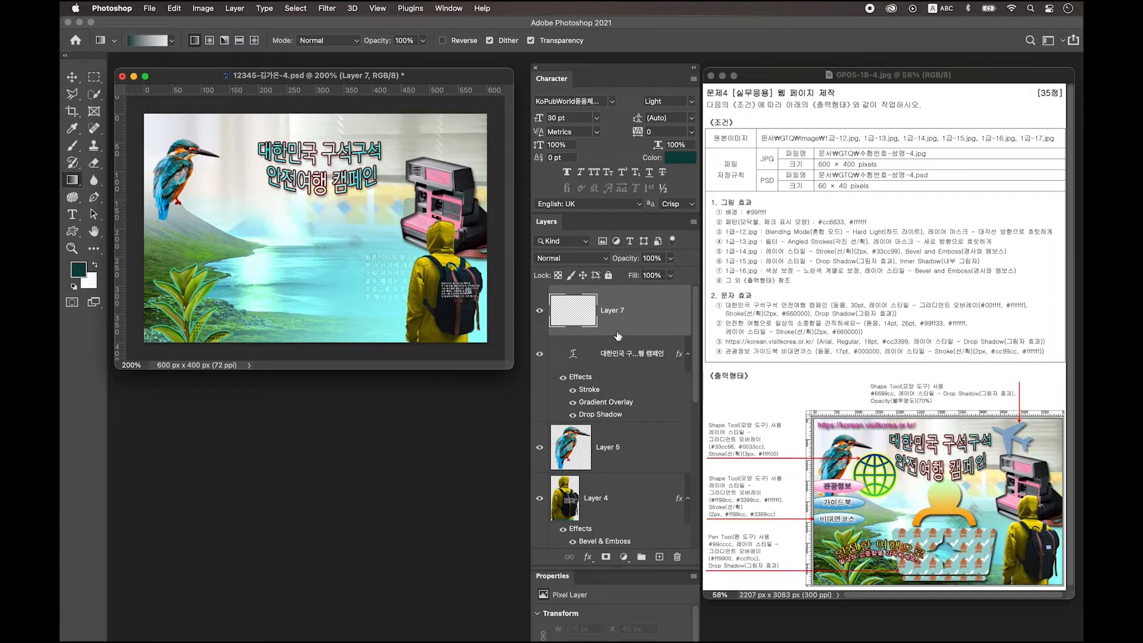
{"action": "left_click", "coordinate": [72, 214]}
{"action": "left_click", "coordinate": [271, 239]}
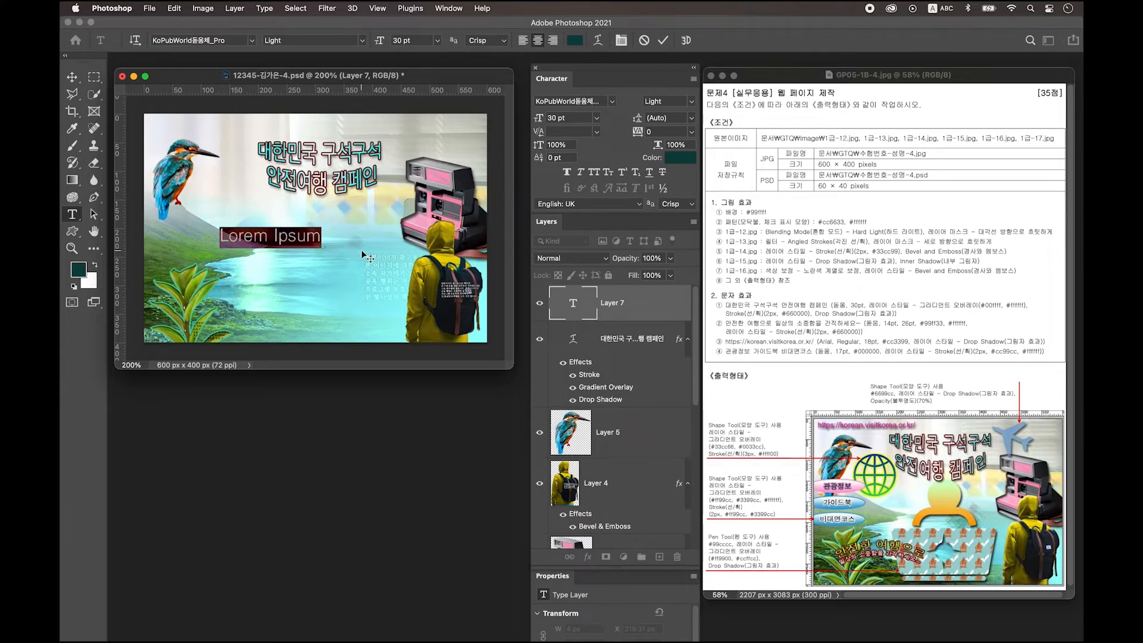
{"action": "key", "text": "ctrl+space"}
{"action": "type", "text": "안전한 여행으로 일상의 소중함을 간직하세요~"}
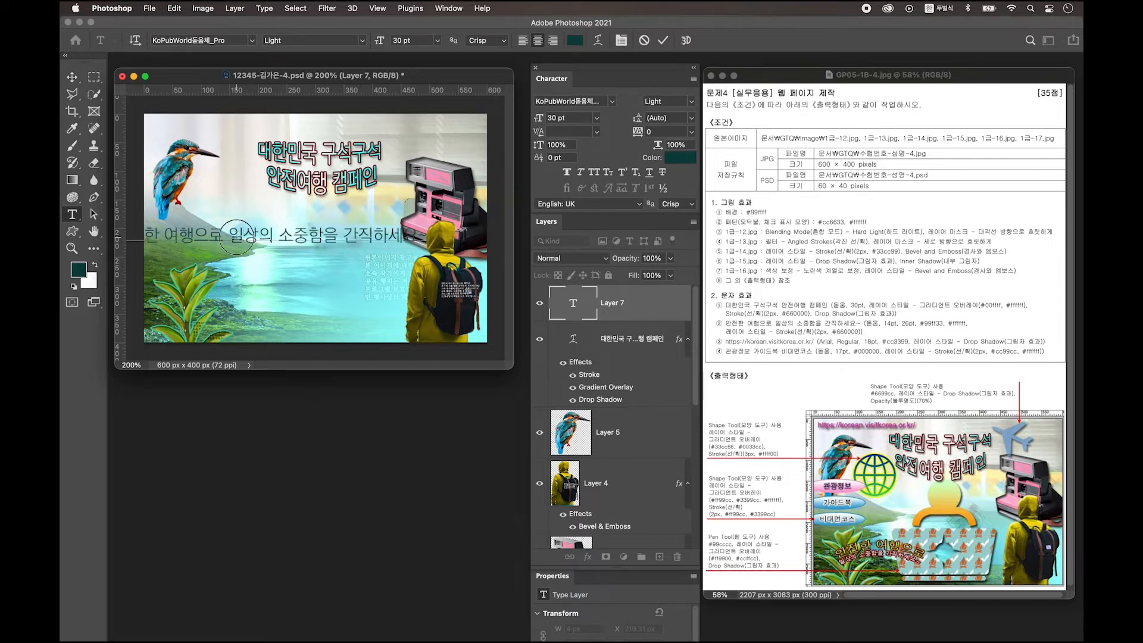
{"action": "left_click", "coordinate": [229, 237]}
{"action": "key", "text": "Return"}
{"action": "left_click", "coordinate": [72, 77]}
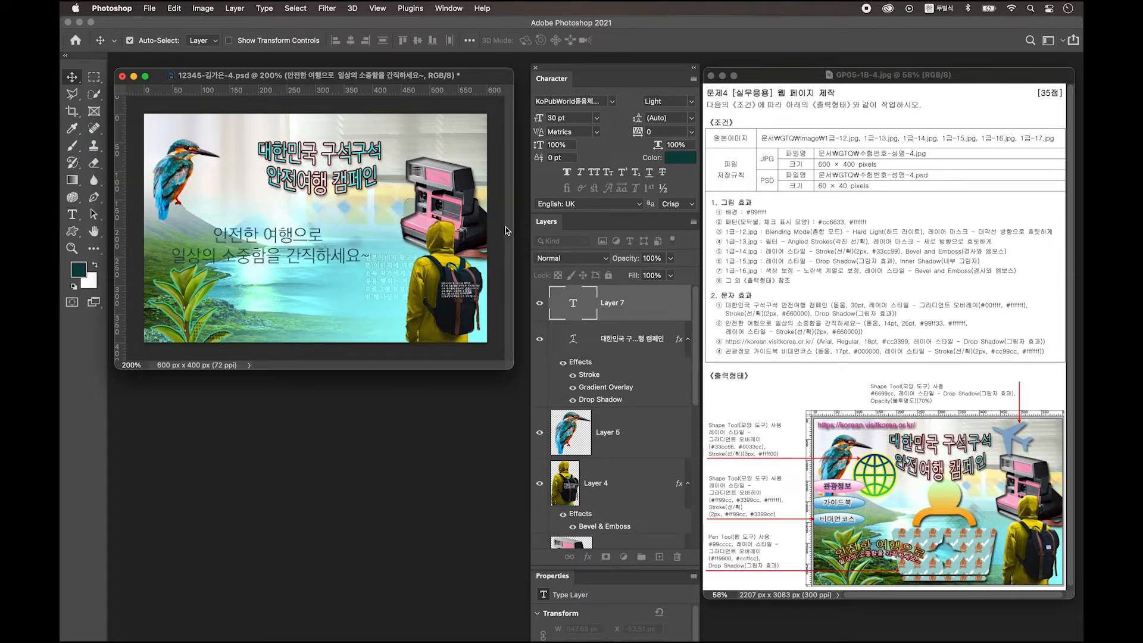
Step: Set the slogan to 14 pt with text colour #99ff33
{"action": "left_click", "coordinate": [610, 103]}
{"action": "left_click", "coordinate": [610, 103]}
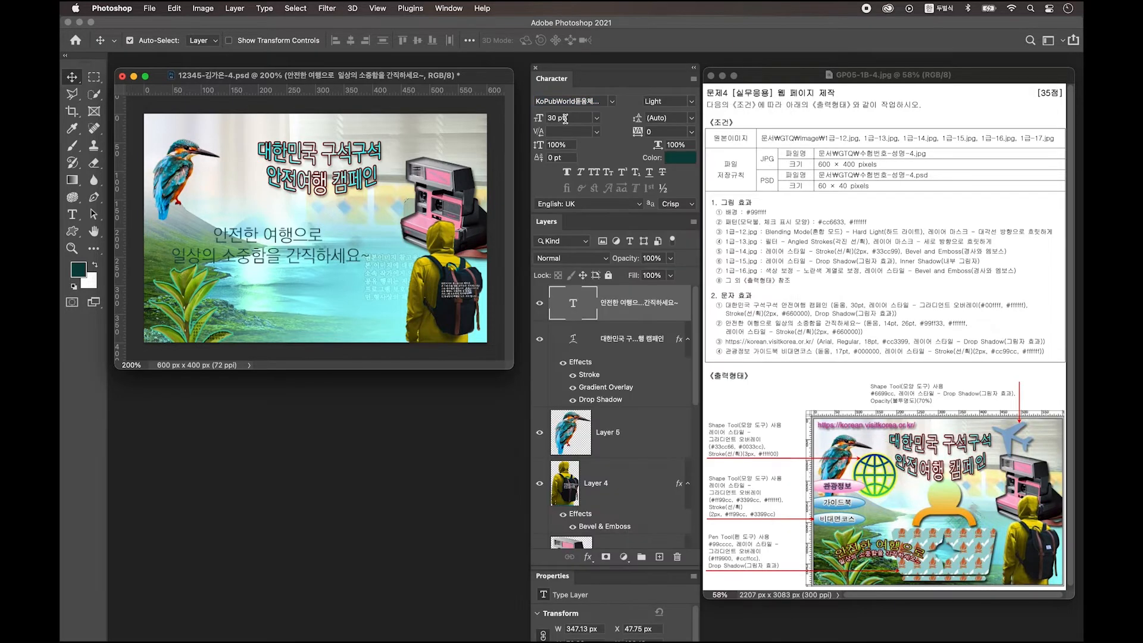
{"action": "left_click", "coordinate": [567, 118]}
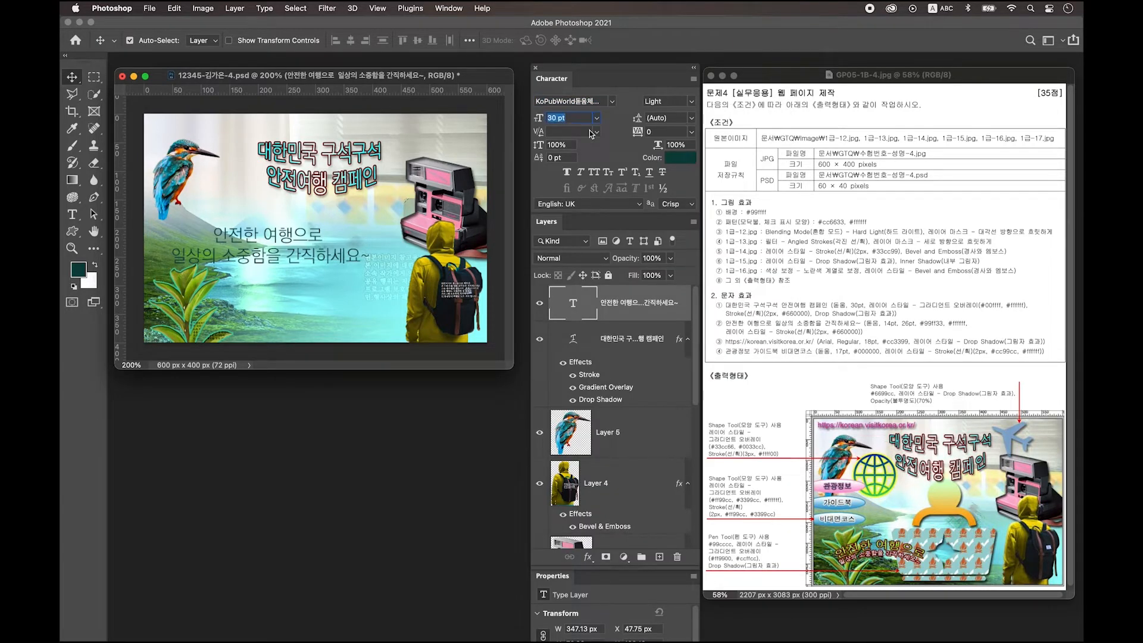
{"action": "type", "text": "14"}
{"action": "key", "text": "Return"}
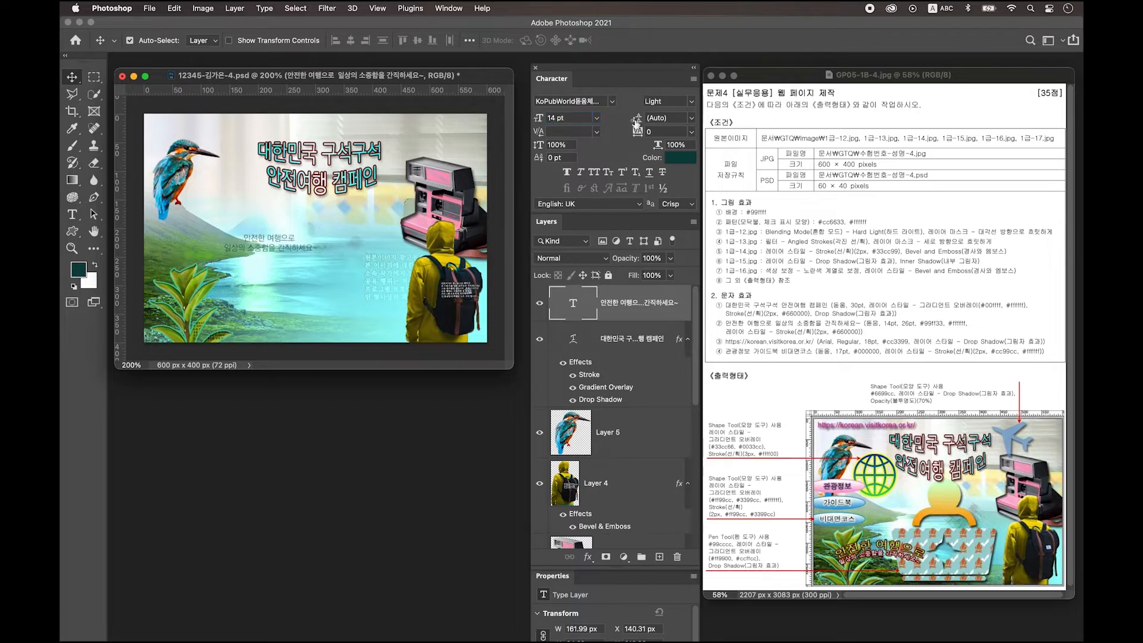
{"action": "left_click", "coordinate": [678, 165]}
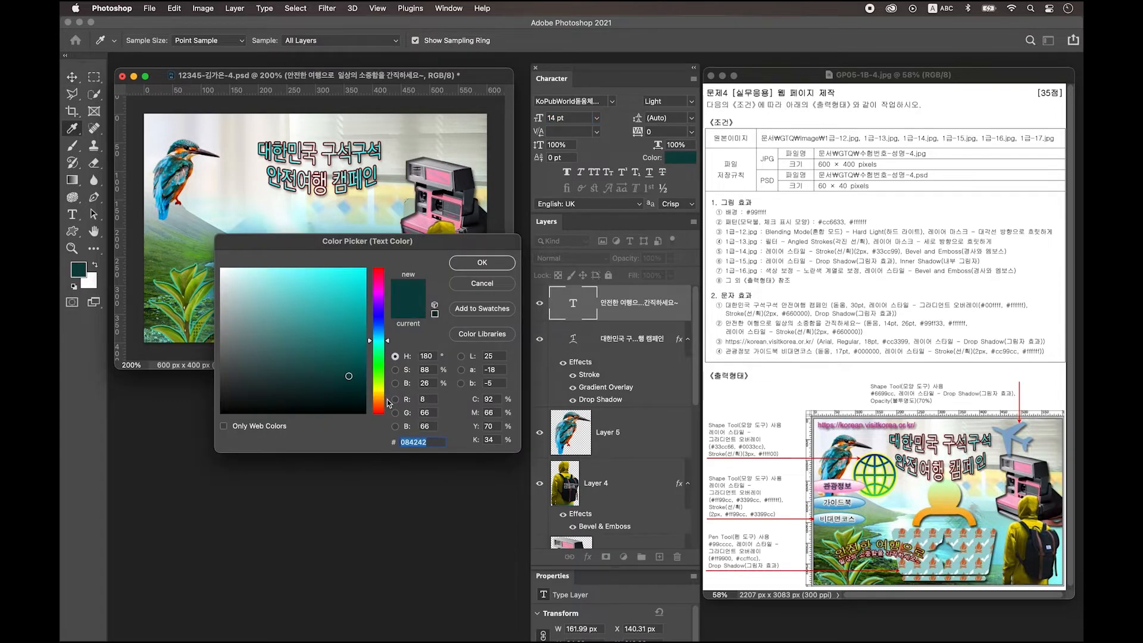
{"action": "type", "text": "99ff33"}
{"action": "key", "text": "Return"}
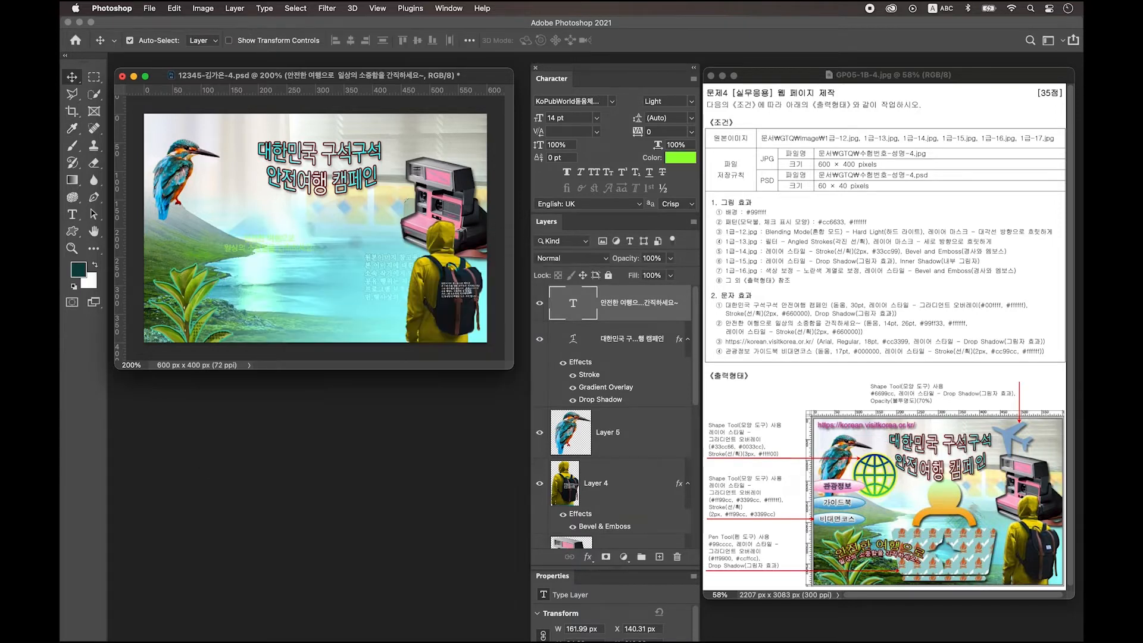
Step: Make the first line 26 pt and the second line white, then commit
{"action": "triple_click", "coordinate": [243, 238]}
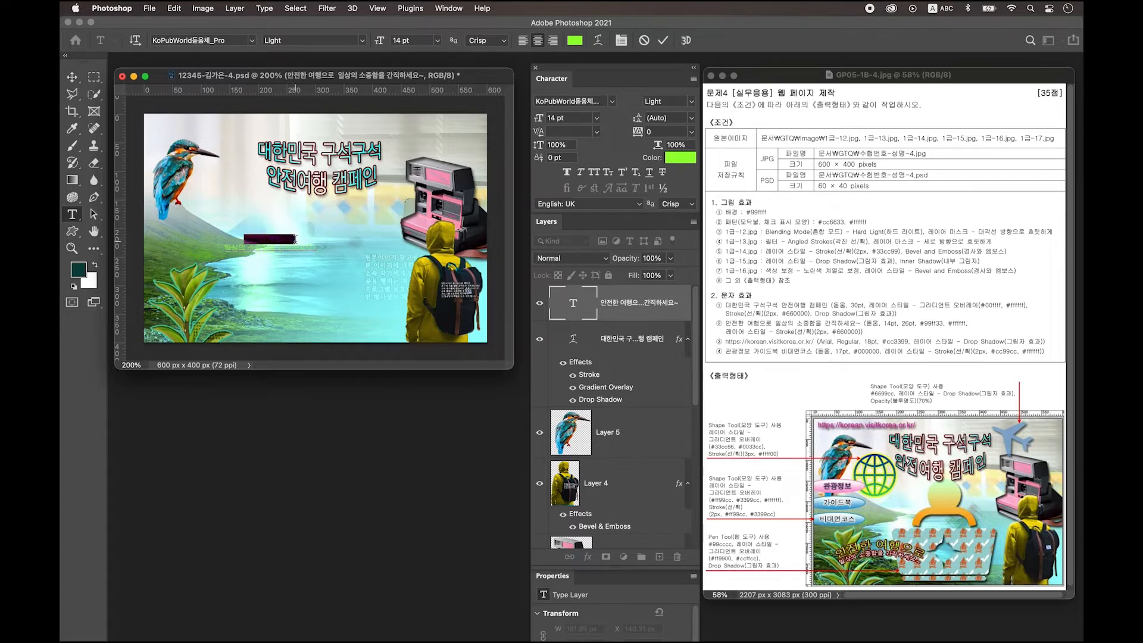
{"action": "left_click", "coordinate": [570, 118]}
{"action": "type", "text": "26"}
{"action": "key", "text": "Return"}
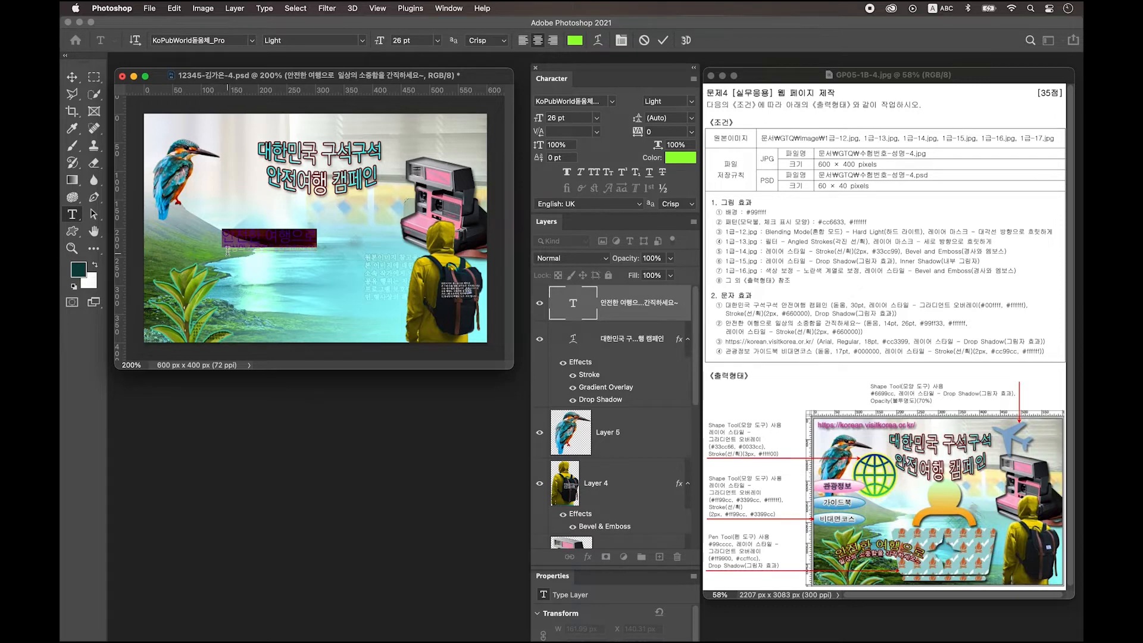
{"action": "left_click_drag", "start_coordinate": [227, 250], "coordinate": [392, 277]}
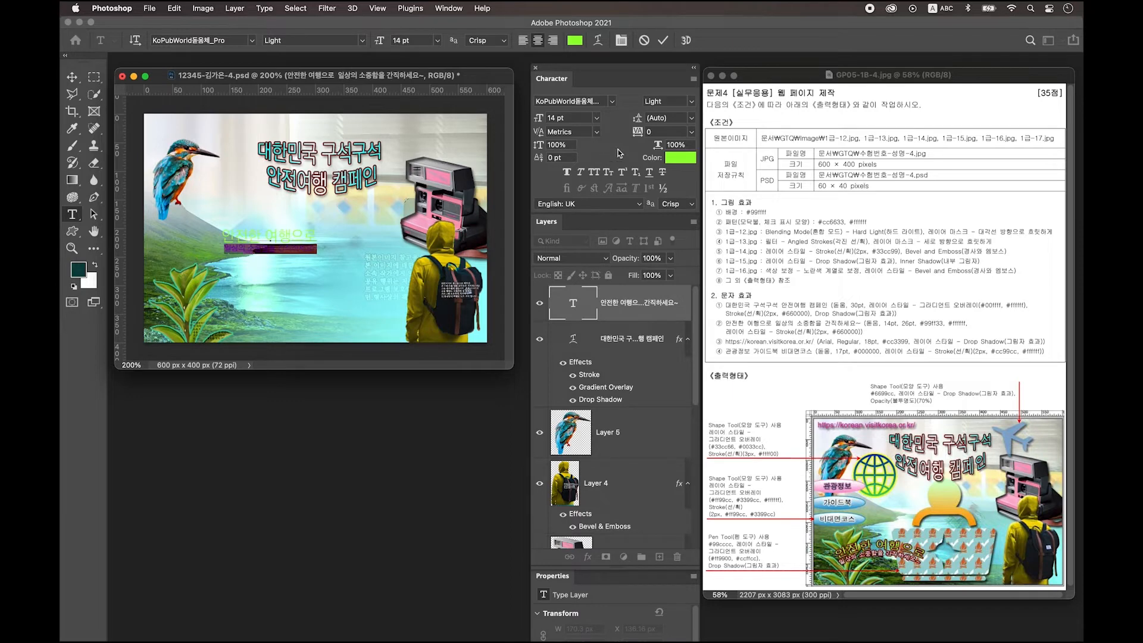
{"action": "left_click", "coordinate": [681, 160]}
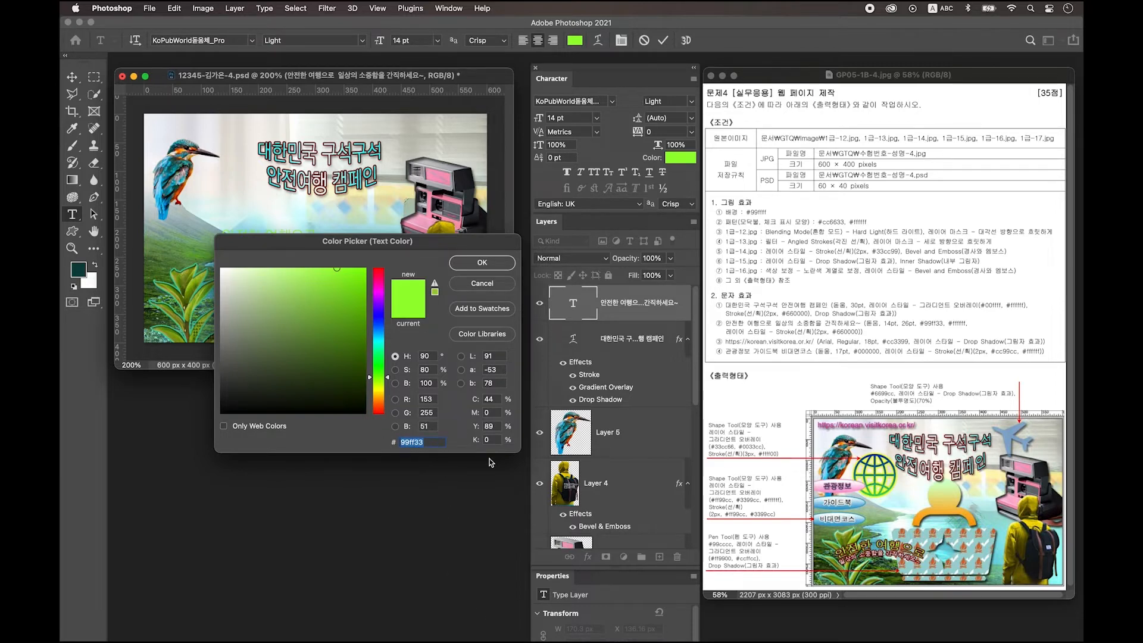
{"action": "key", "text": "Return"}
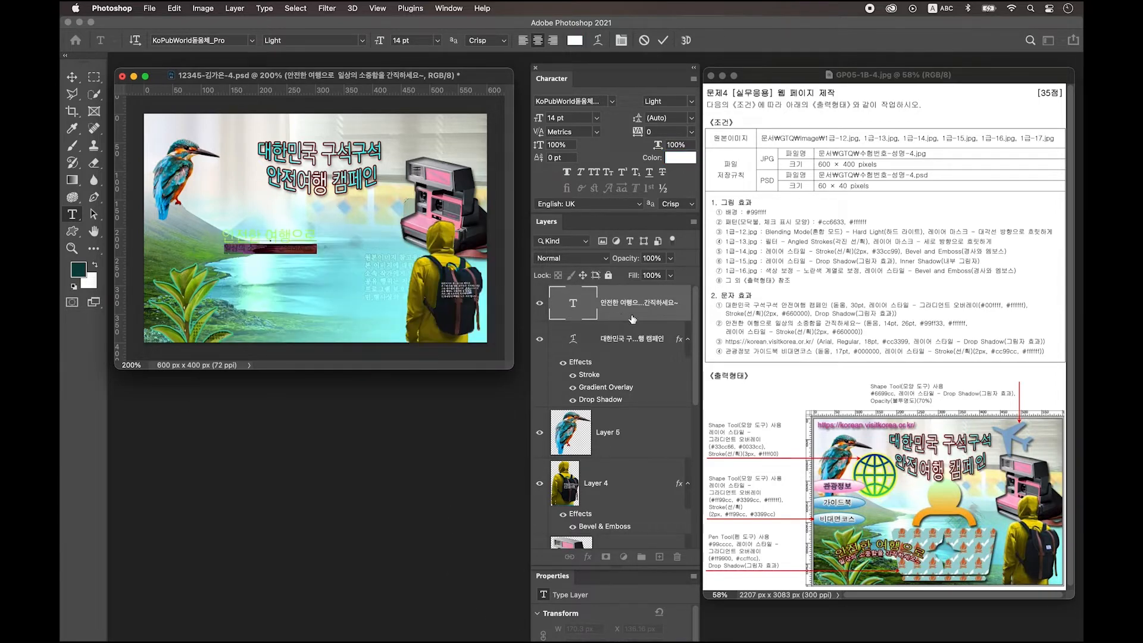
{"action": "left_click", "coordinate": [632, 319]}
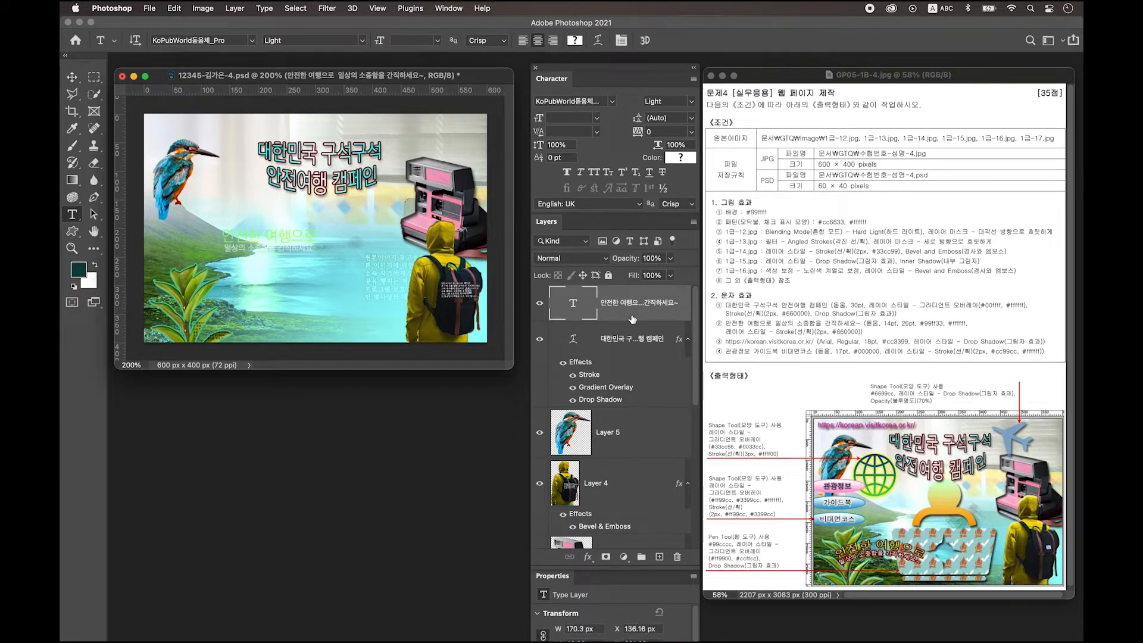
Step: Add a 2 px #660000 Stroke layer style to the slogan text layer
{"action": "double_click", "coordinate": [633, 319]}
{"action": "left_click", "coordinate": [273, 373]}
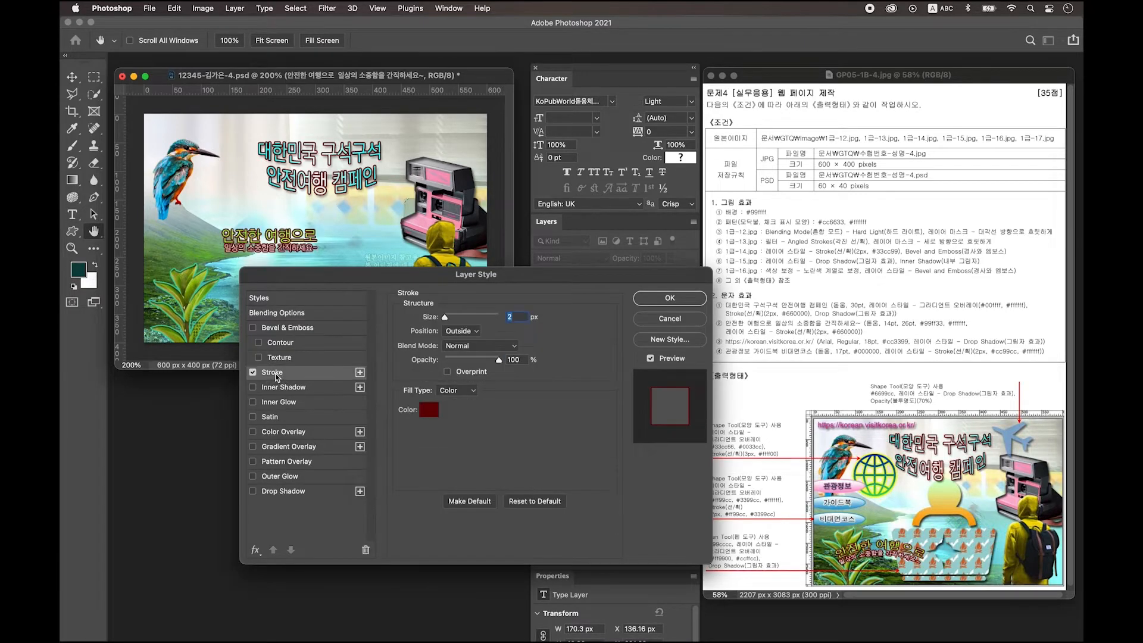
{"action": "left_click", "coordinate": [429, 410]}
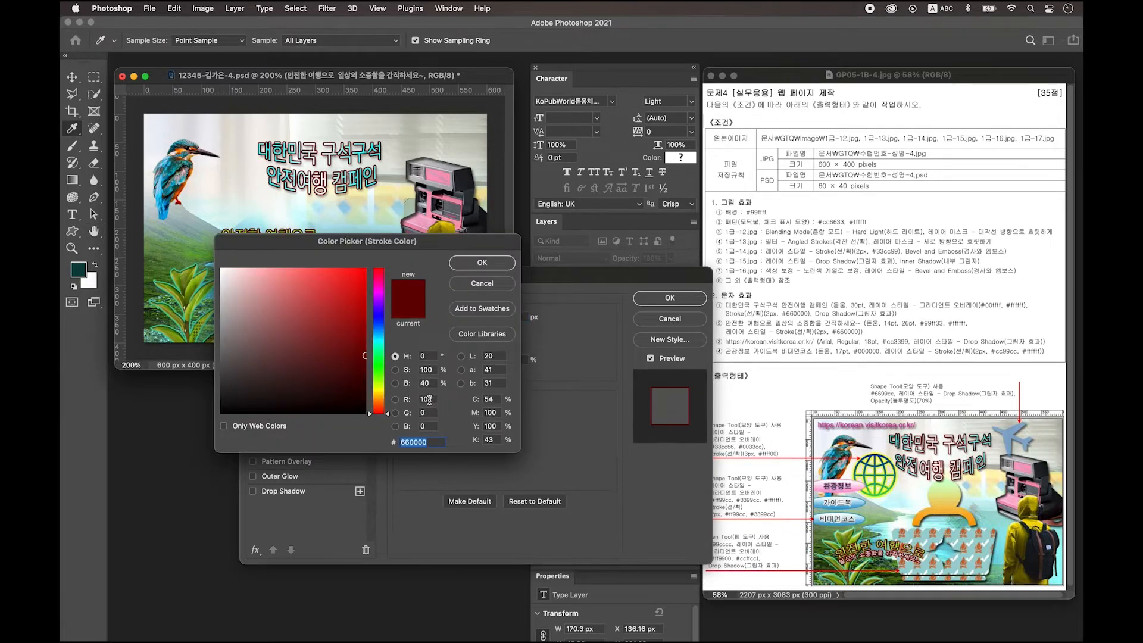
{"action": "key", "text": "Return"}
{"action": "key", "text": "Return"}
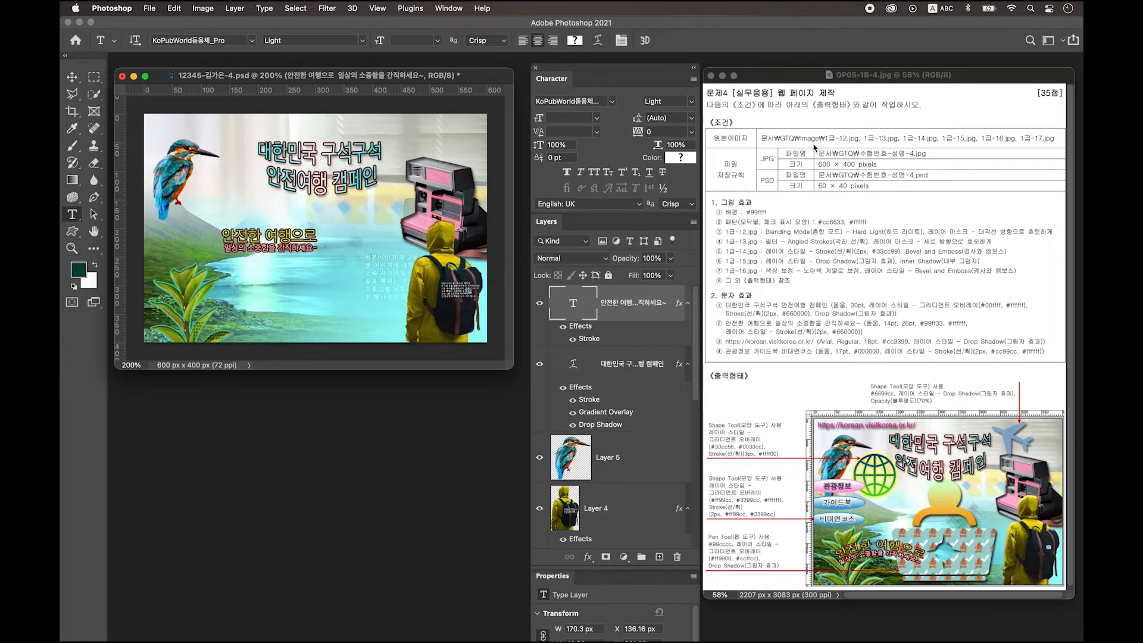
Step: Warp the slogan with Arc style at about +28 bend and drag it lower left
{"action": "left_click", "coordinate": [598, 40]}
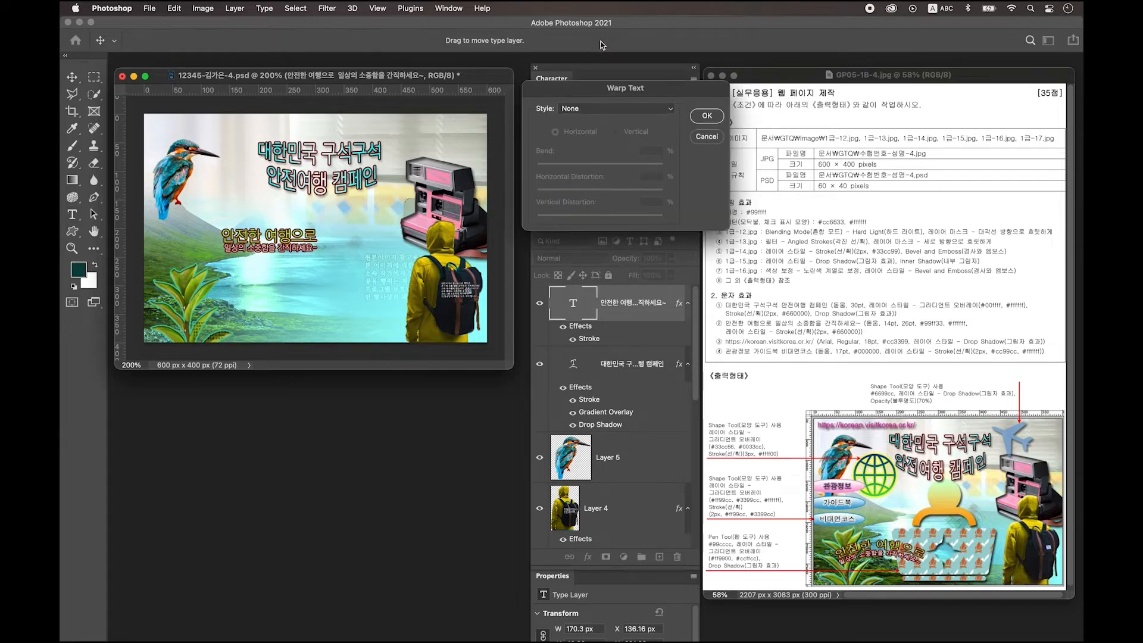
{"action": "left_click", "coordinate": [583, 111]}
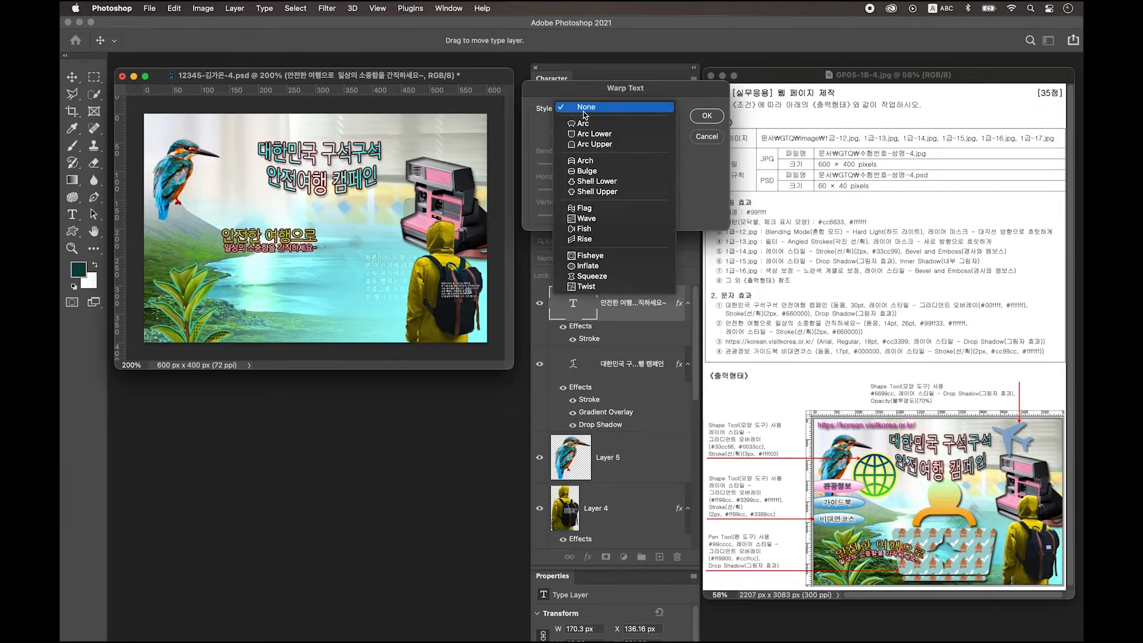
{"action": "left_click", "coordinate": [584, 123]}
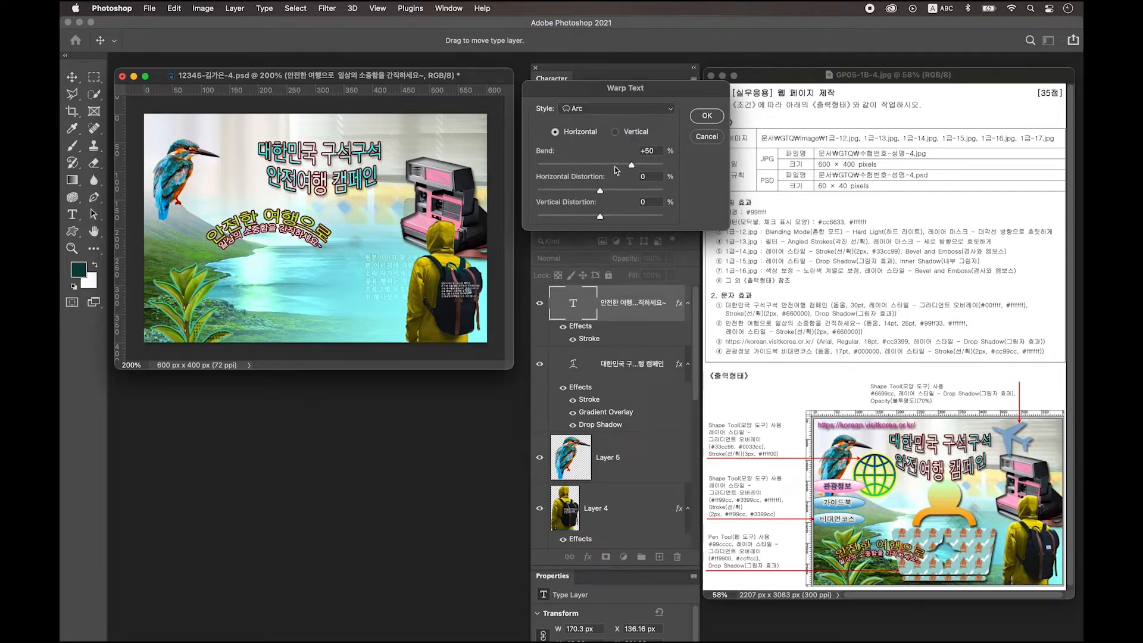
{"action": "left_click_drag", "start_coordinate": [632, 167], "coordinate": [619, 166]}
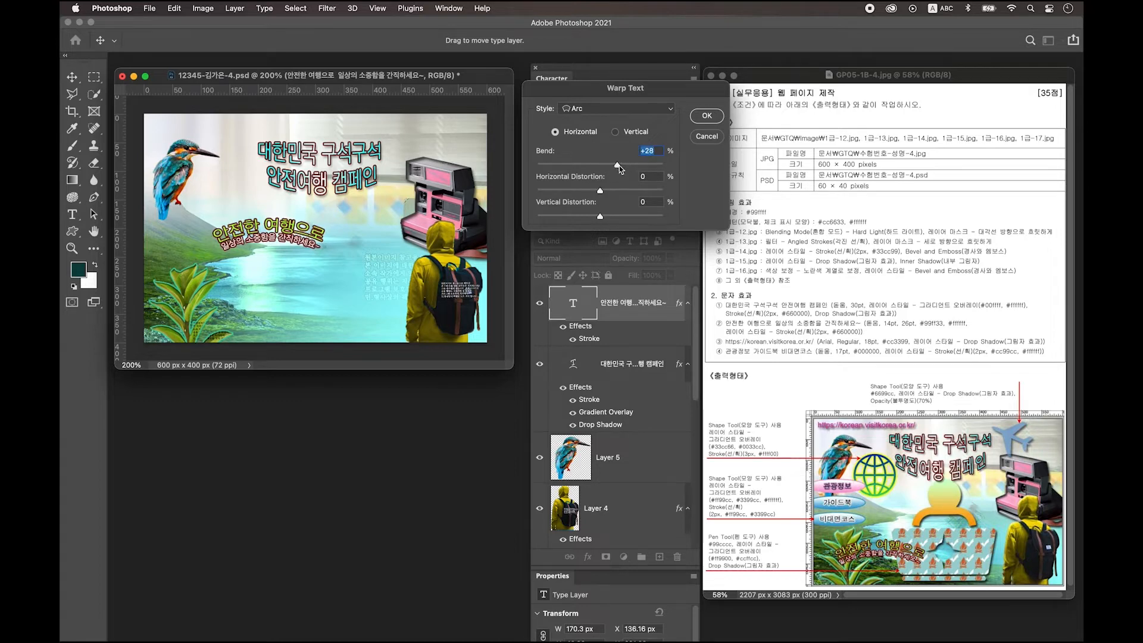
{"action": "key", "text": "Return"}
{"action": "left_click_drag", "start_coordinate": [288, 237], "coordinate": [262, 307]}
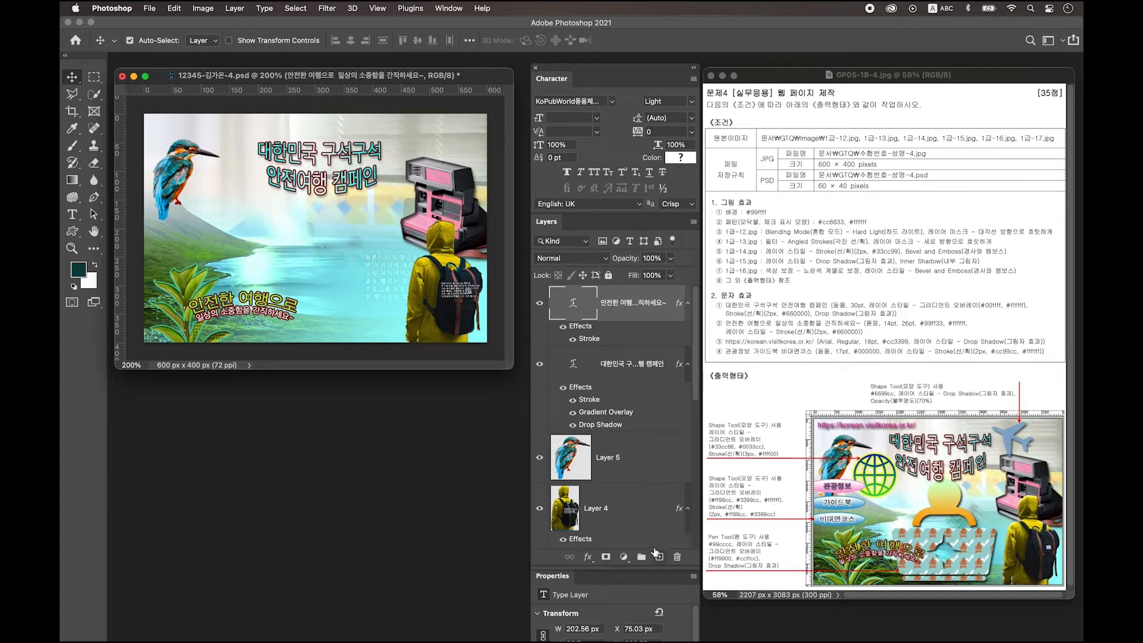
{"action": "left_click", "coordinate": [661, 557]}
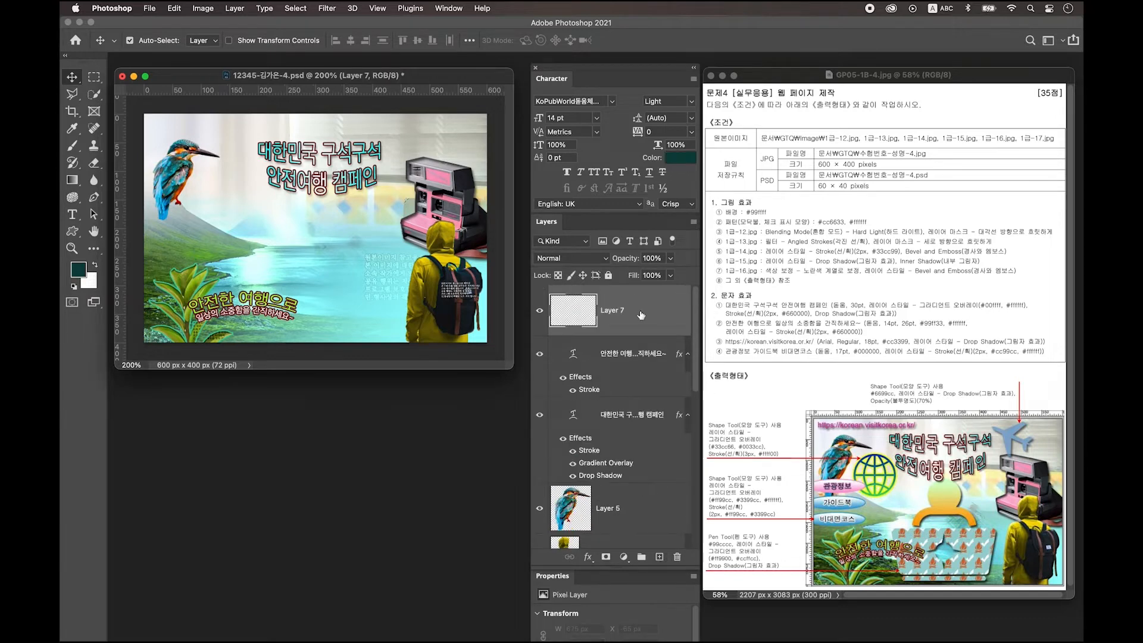
{"action": "left_click", "coordinate": [72, 214]}
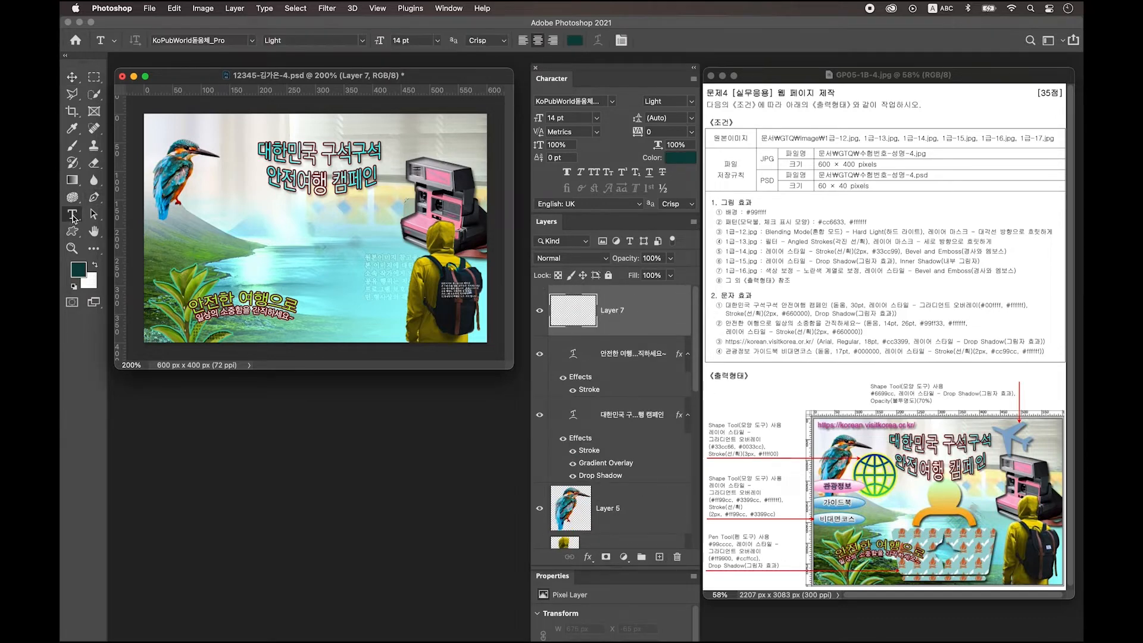
{"action": "left_click", "coordinate": [284, 226]}
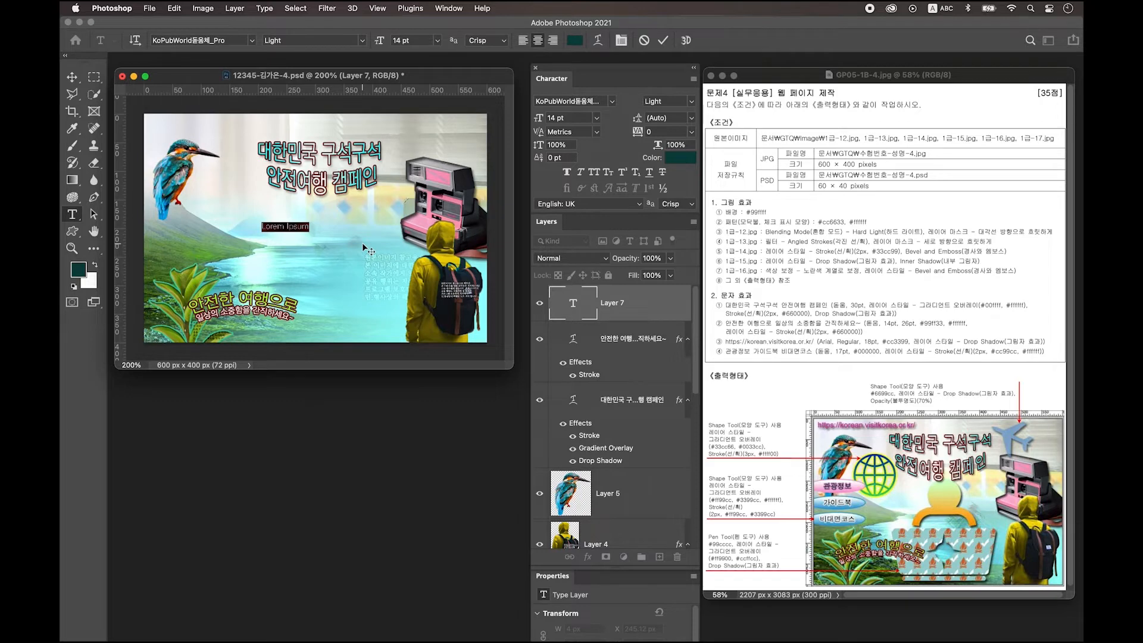
{"action": "type", "text": "https://korean.visitkorea.or.kr"}
{"action": "left_click", "coordinate": [72, 77]}
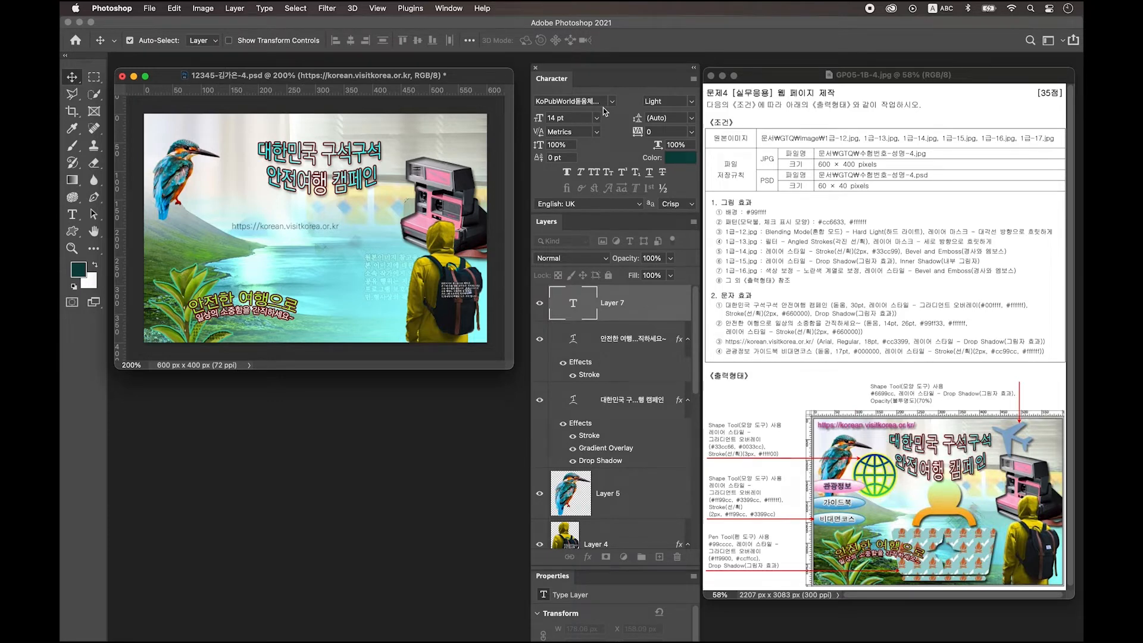
Step: Set the URL text to 18 pt and colour #cc3399
{"action": "left_click", "coordinate": [568, 118]}
{"action": "type", "text": "18"}
{"action": "key", "text": "Return"}
{"action": "left_click", "coordinate": [678, 158]}
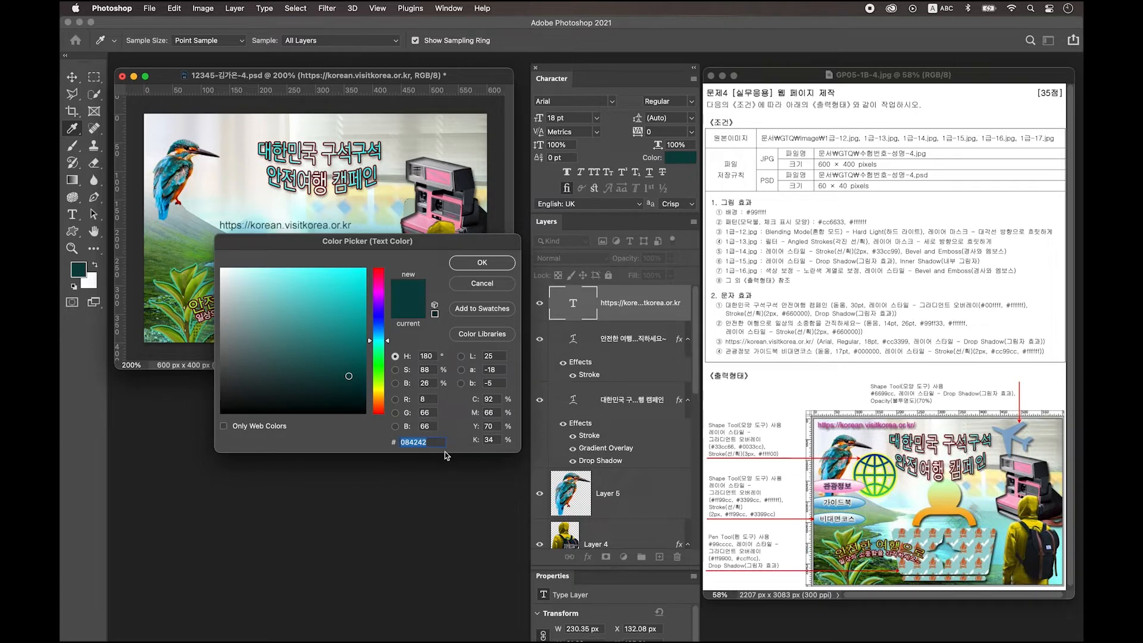
{"action": "type", "text": "cc3399"}
{"action": "key", "text": "Return"}
{"action": "key", "text": "v"}
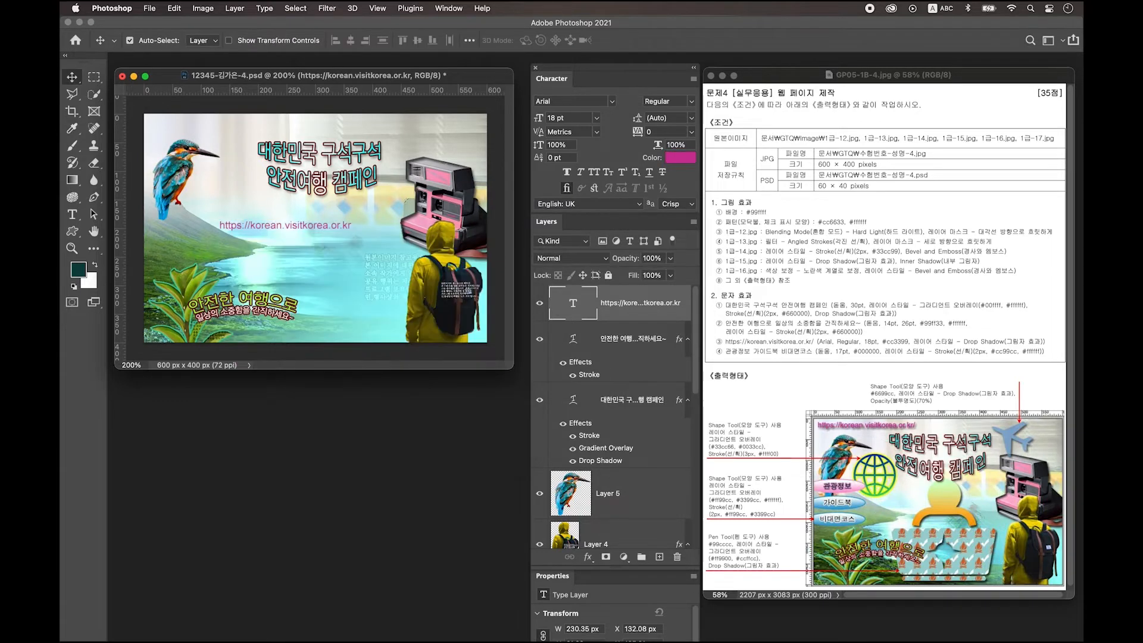
Step: Apply a Drop Shadow to the URL layer, drag it top-left, and create Layer 7
{"action": "double_click", "coordinate": [667, 316]}
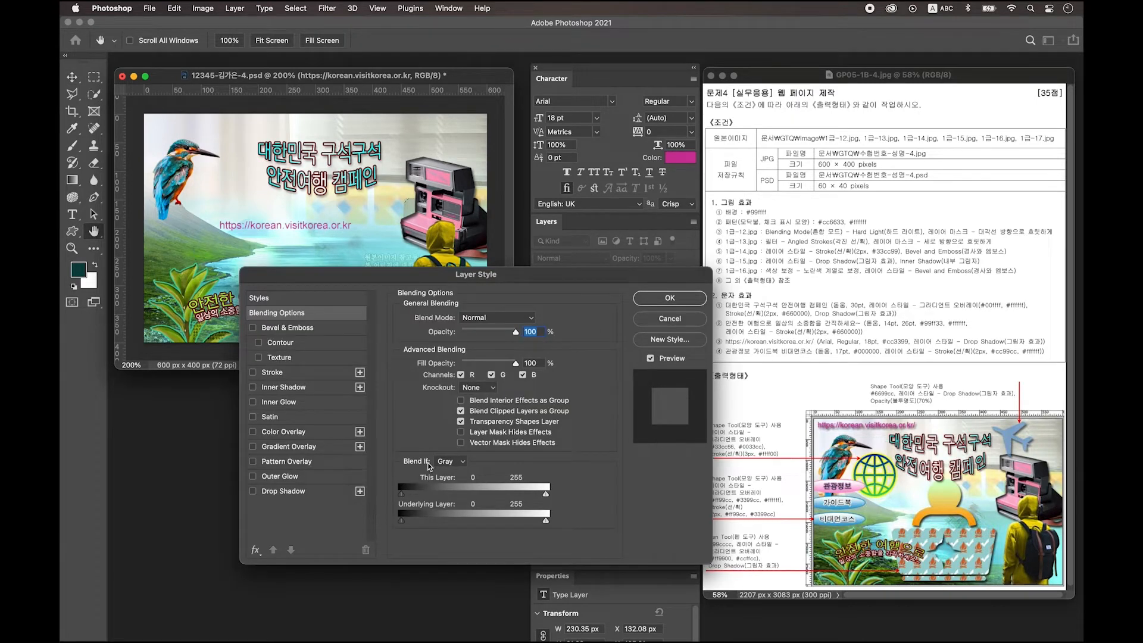
{"action": "left_click", "coordinate": [292, 495]}
{"action": "key", "text": "Return"}
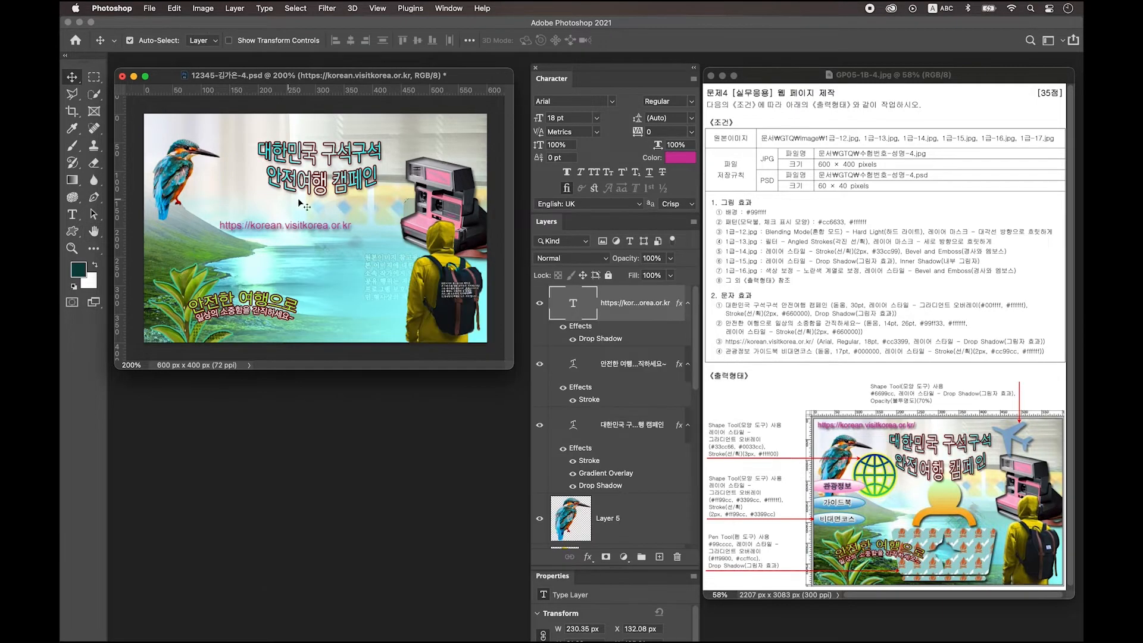
{"action": "left_click_drag", "start_coordinate": [299, 233], "coordinate": [235, 130]}
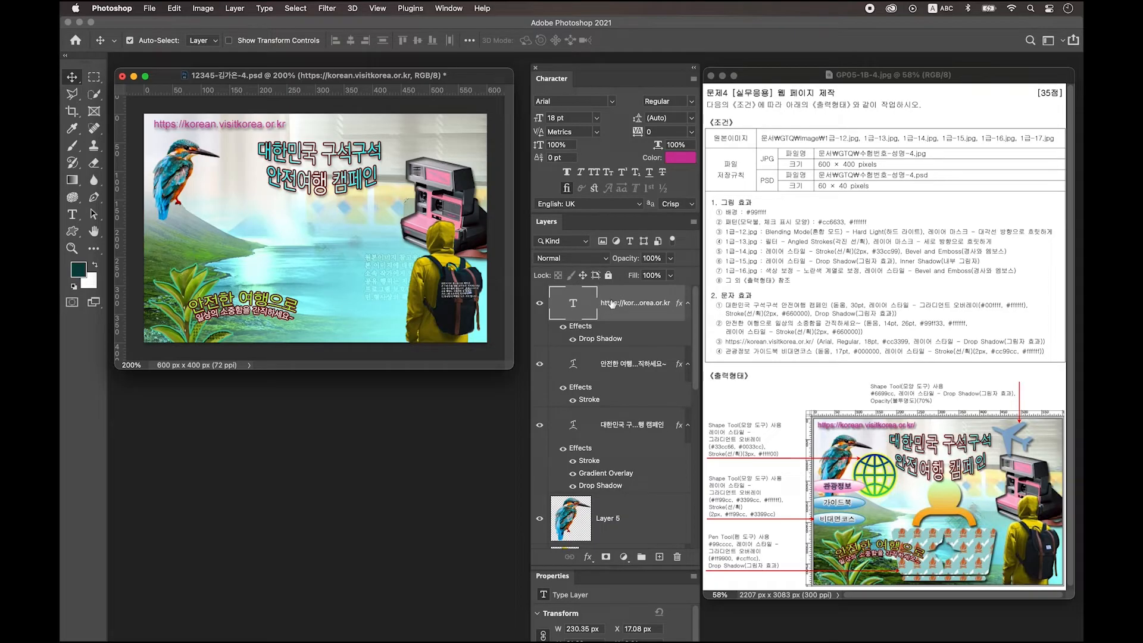
{"action": "left_click", "coordinate": [660, 557]}
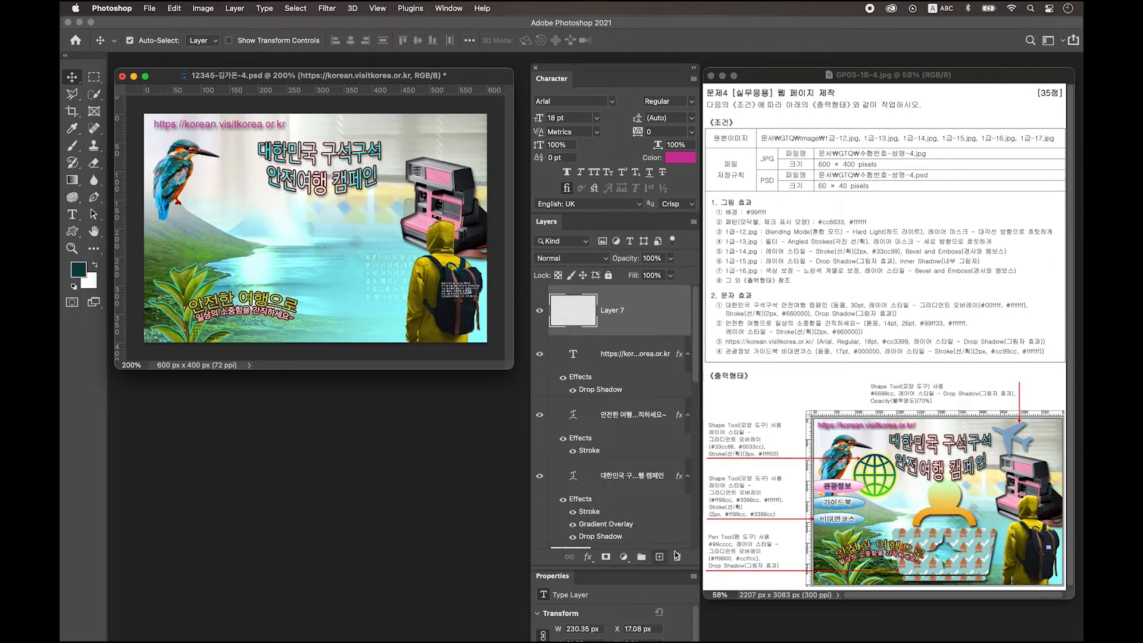
Step: Type the label 관광정보 near the middle of the canvas
{"action": "left_click", "coordinate": [78, 218]}
{"action": "left_click", "coordinate": [282, 240]}
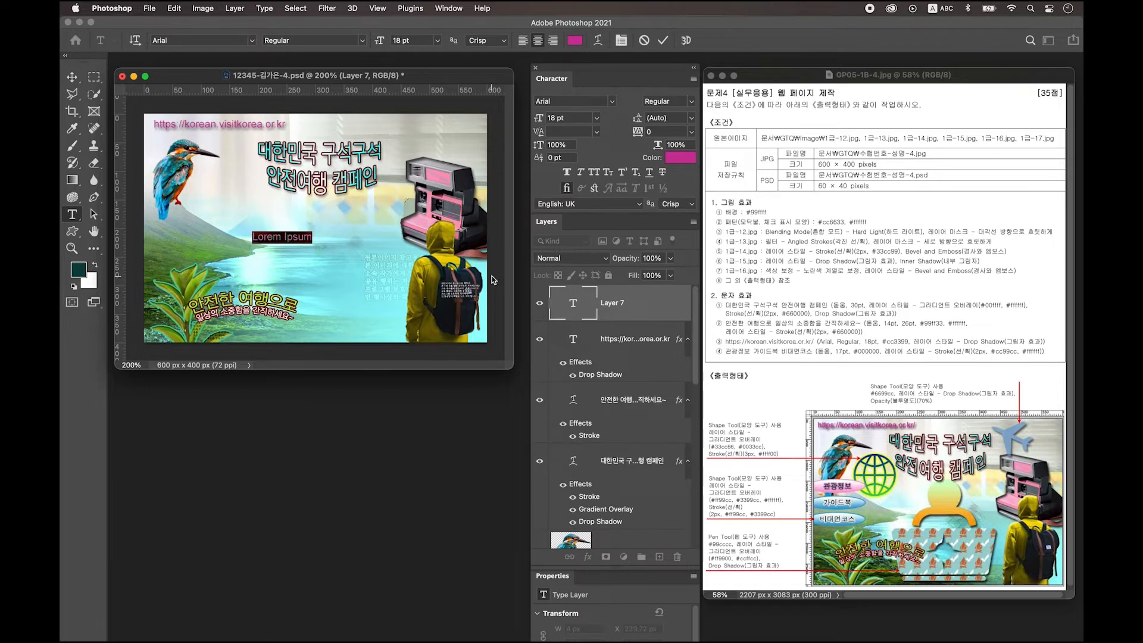
{"action": "key", "text": "ctrl+space"}
{"action": "type", "text": "관광정보"}
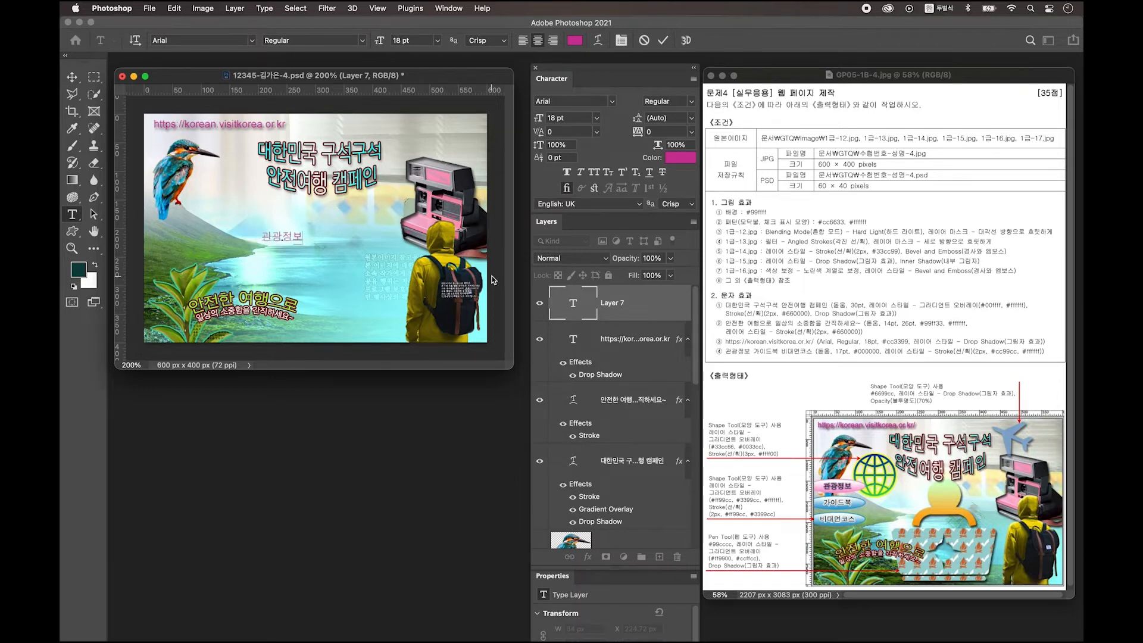
{"action": "key", "text": "super+Return"}
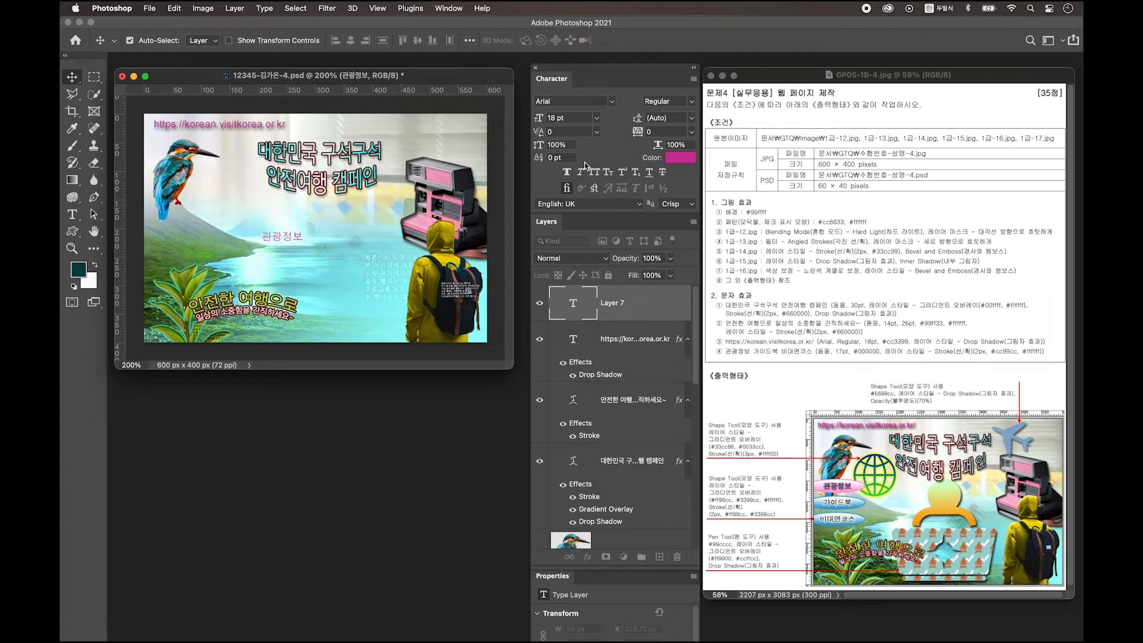
Step: Style 관광정보 in KoPubWorld돋움체 Light, 17 pt, colour #000000
{"action": "left_click", "coordinate": [612, 102]}
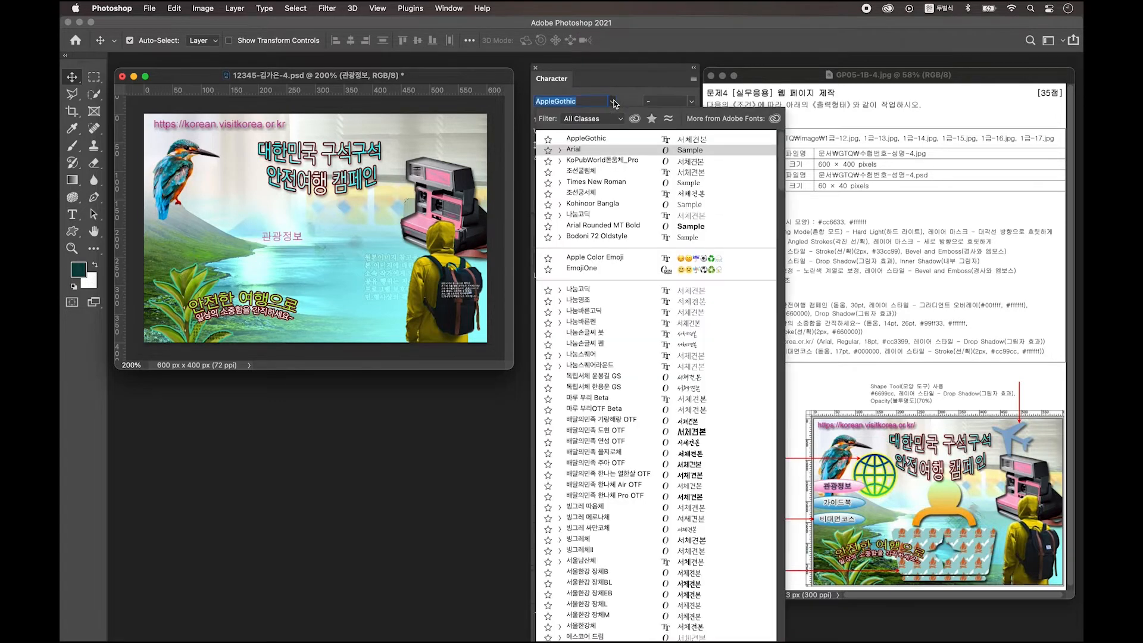
{"action": "left_click", "coordinate": [593, 159]}
{"action": "type", "text": "17"}
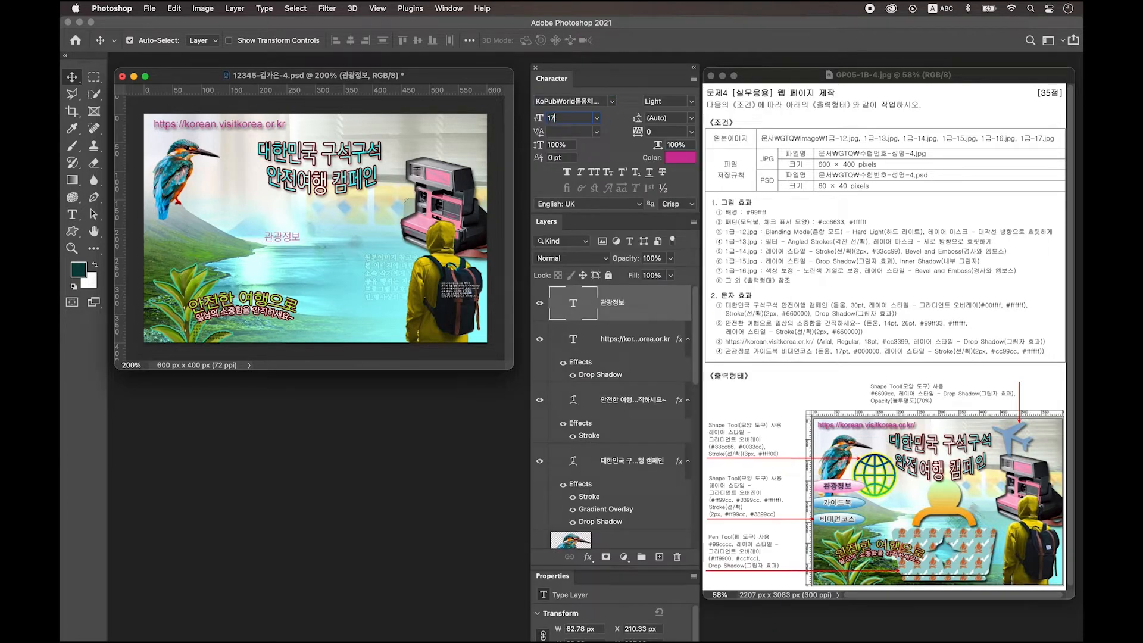
{"action": "key", "text": "Return"}
{"action": "left_click", "coordinate": [679, 158]}
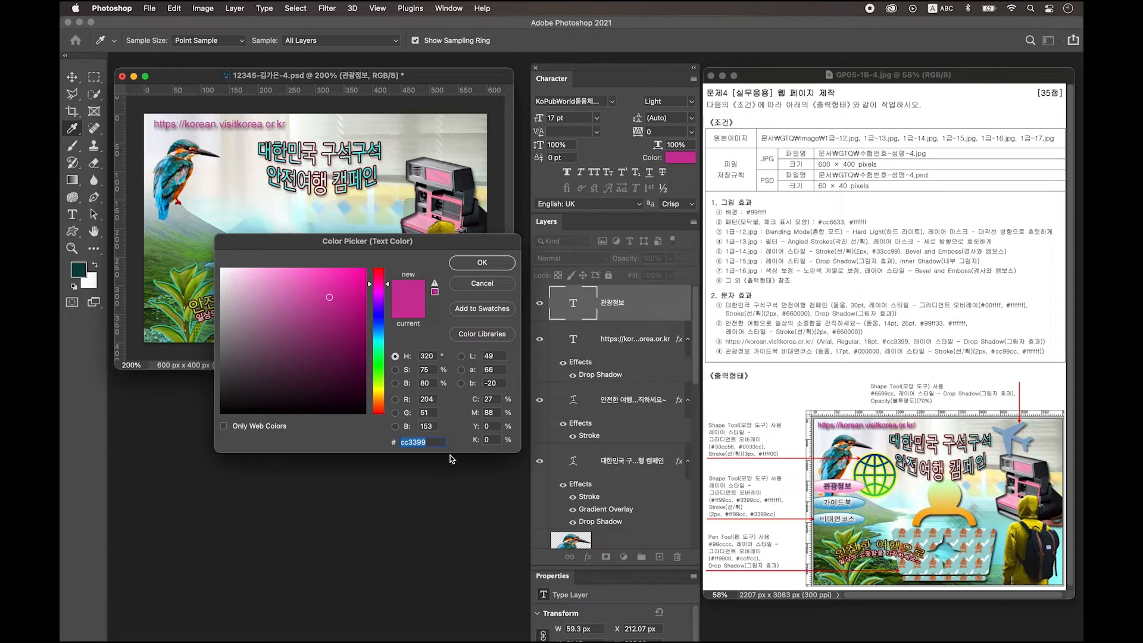
{"action": "type", "text": "000000"}
{"action": "key", "text": "Return"}
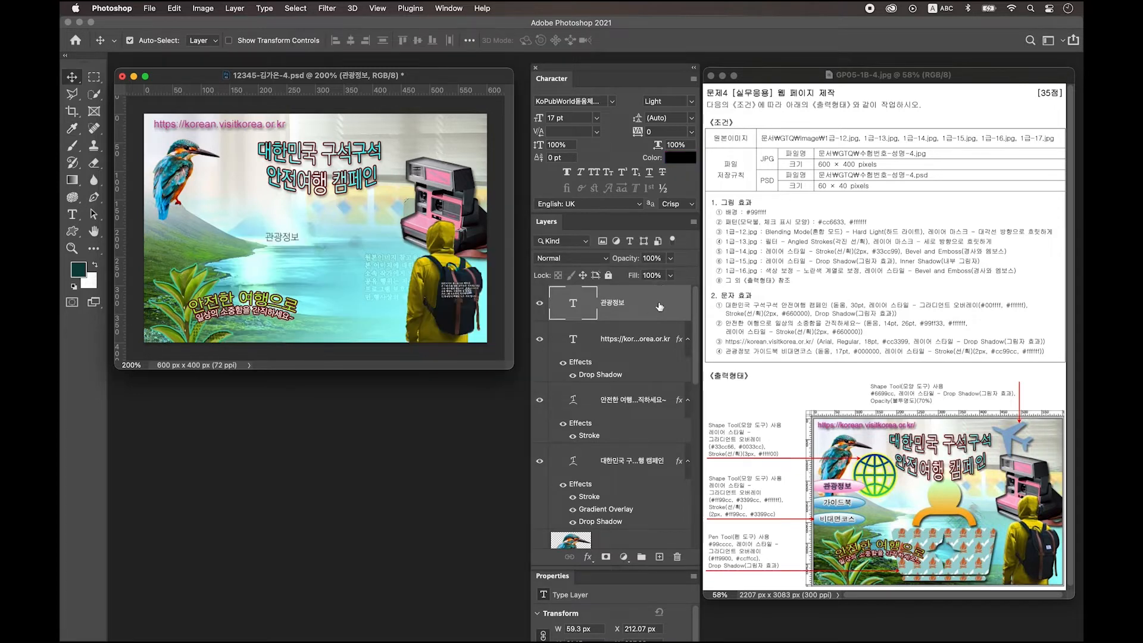
Step: Give 관광정보 a 2 px #cc99cc stroke, move it below the kingfisher, and add Layer 7
{"action": "double_click", "coordinate": [659, 307]}
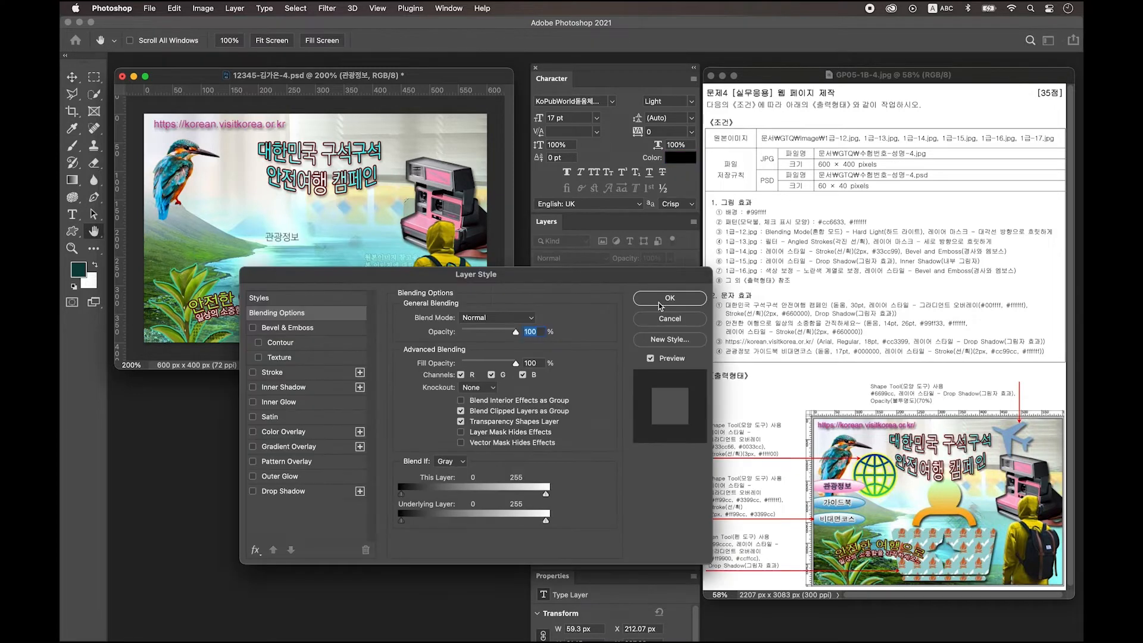
{"action": "left_click", "coordinate": [280, 377]}
{"action": "double_click", "coordinate": [511, 316]}
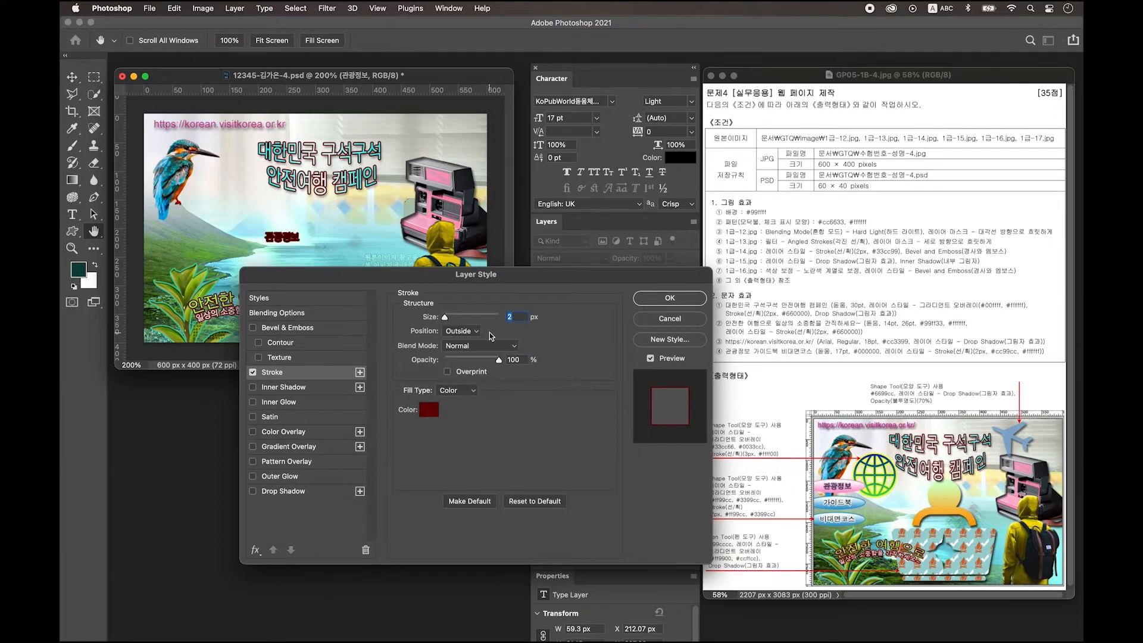
{"action": "left_click", "coordinate": [430, 411]}
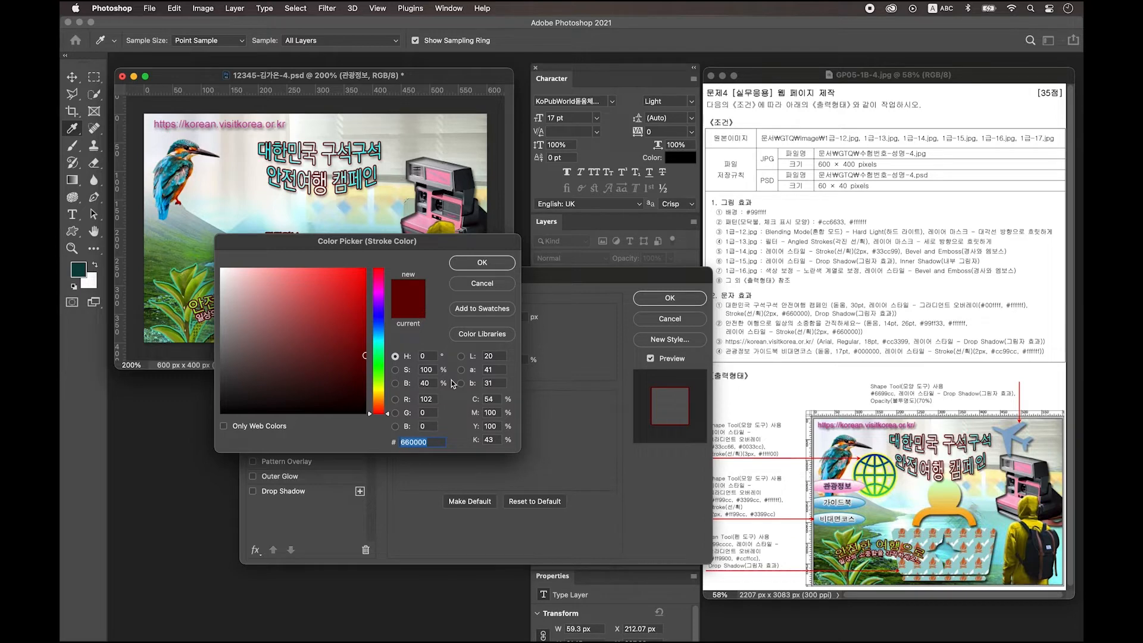
{"action": "type", "text": "cc9"}
{"action": "type", "text": "cc"}
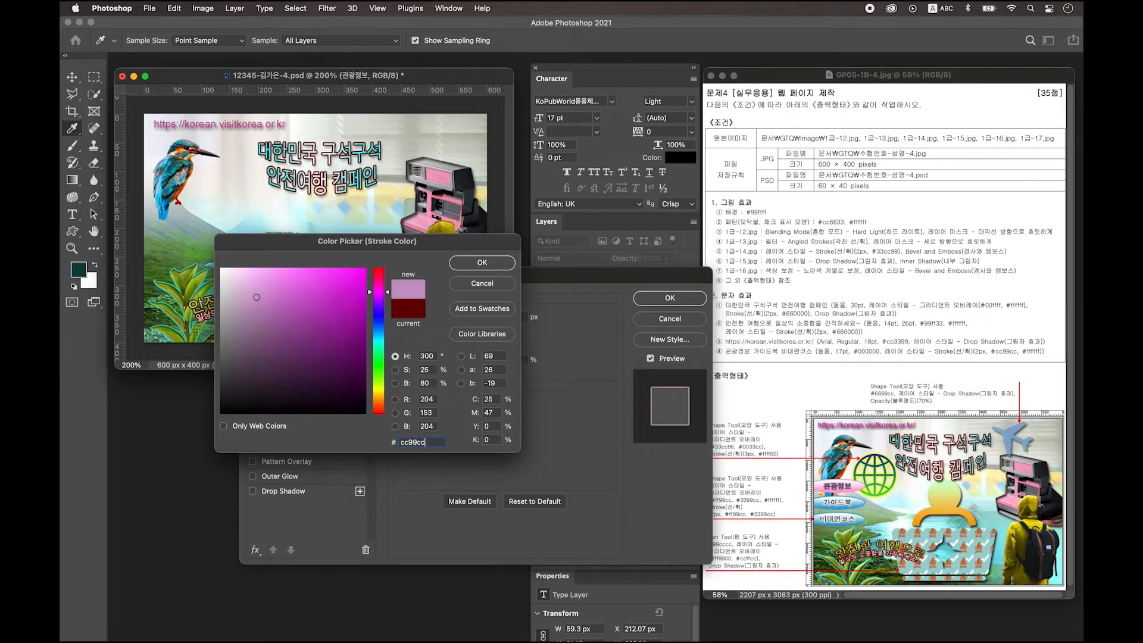
{"action": "key", "text": "Return"}
{"action": "key", "text": "Return"}
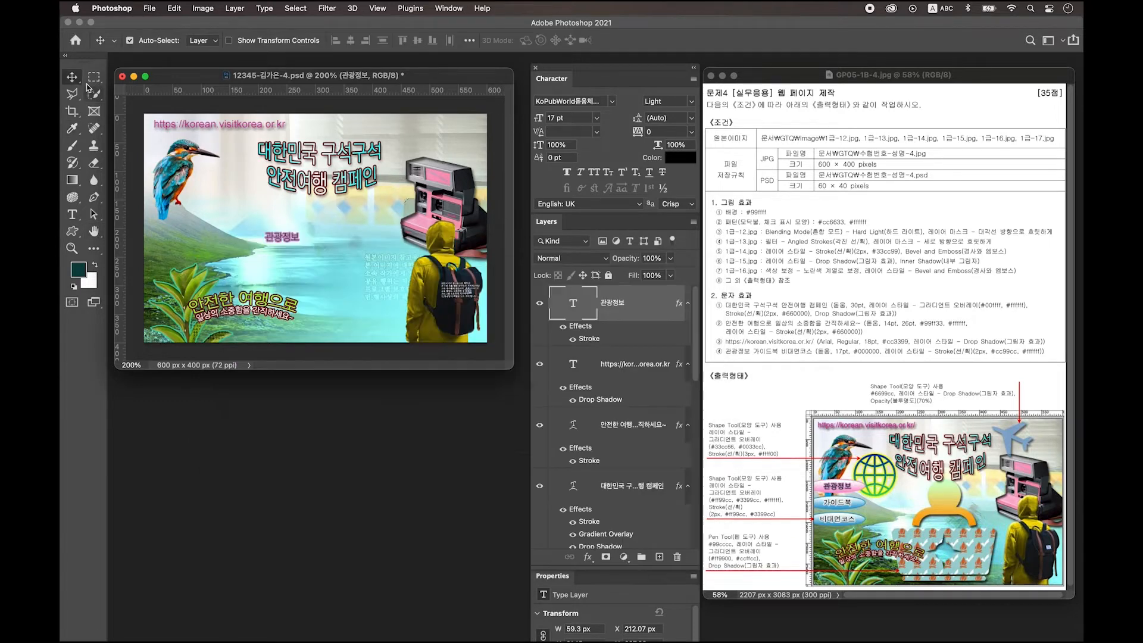
{"action": "left_click_drag", "start_coordinate": [283, 233], "coordinate": [171, 227]}
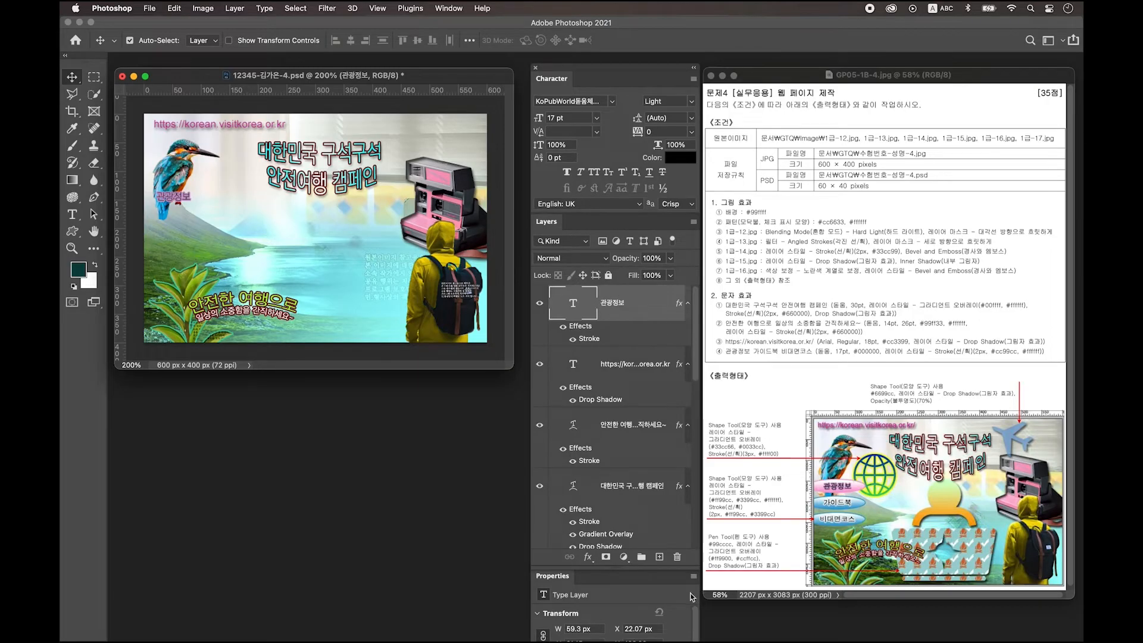
{"action": "left_click", "coordinate": [659, 557]}
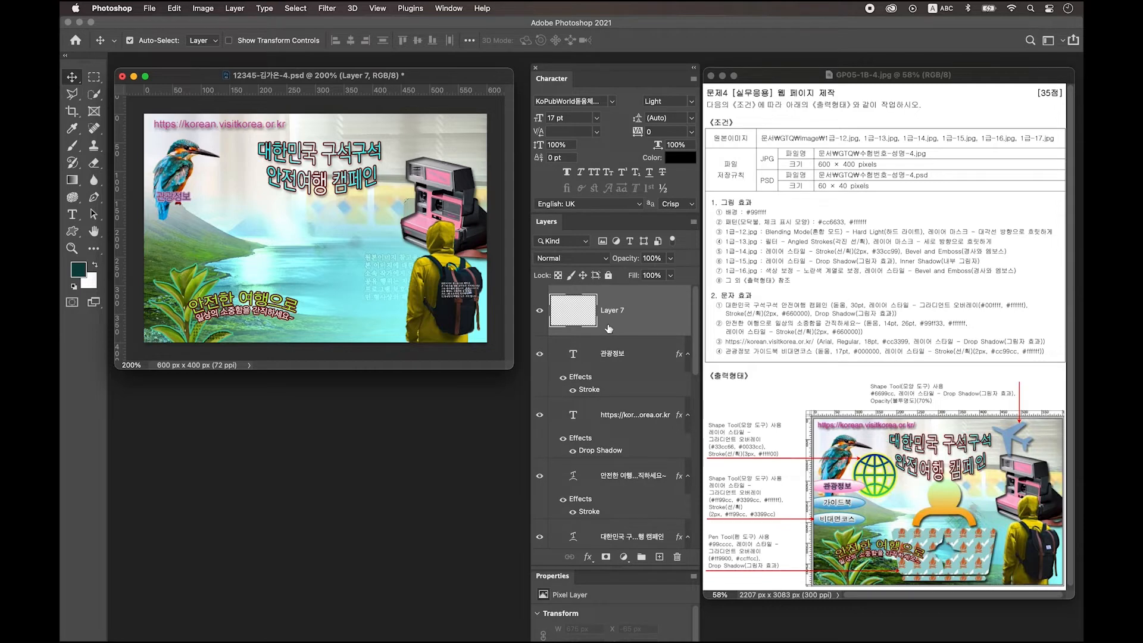
Step: Select the Custom Shape tool with the airplane shape from the shape picker
{"action": "left_click", "coordinate": [72, 231]}
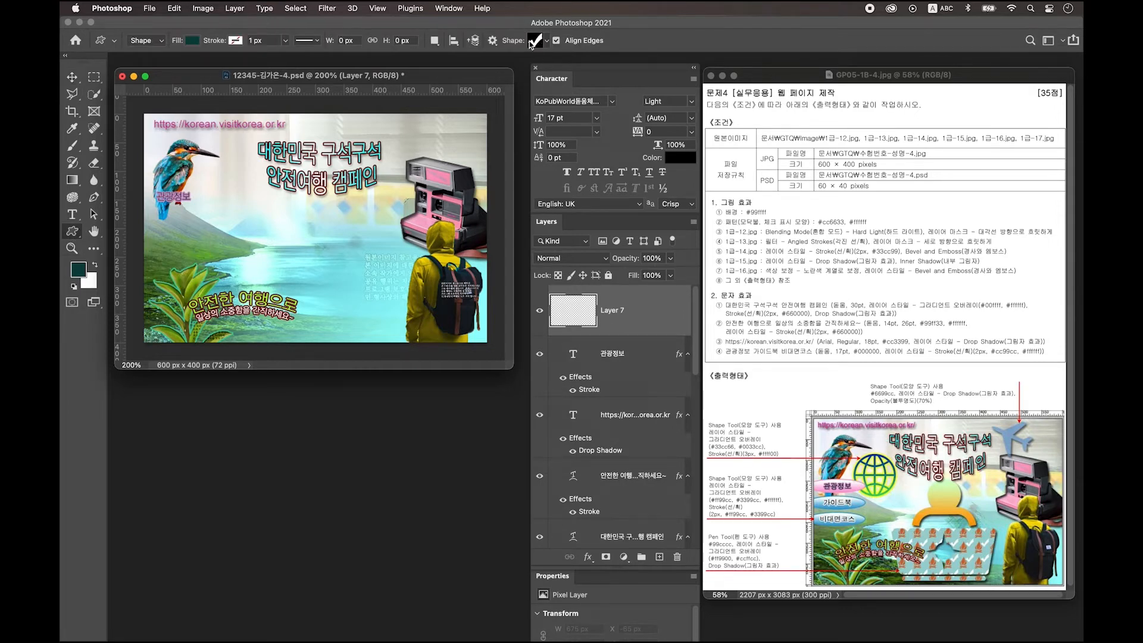
{"action": "left_click", "coordinate": [542, 42]}
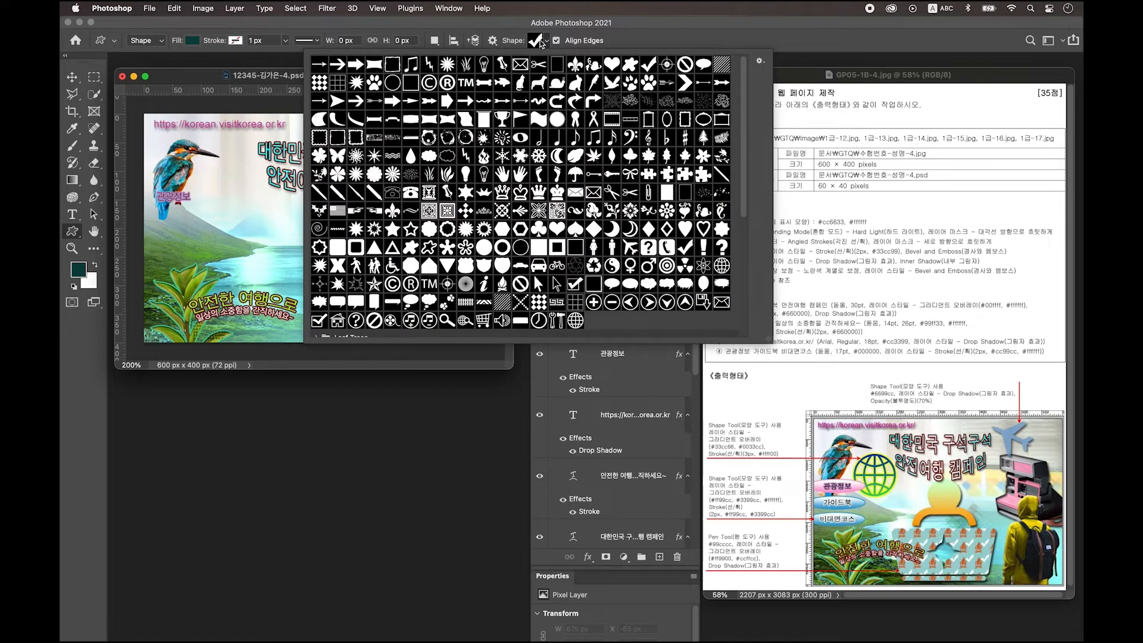
{"action": "left_click", "coordinate": [631, 248]}
{"action": "left_click", "coordinate": [186, 77]}
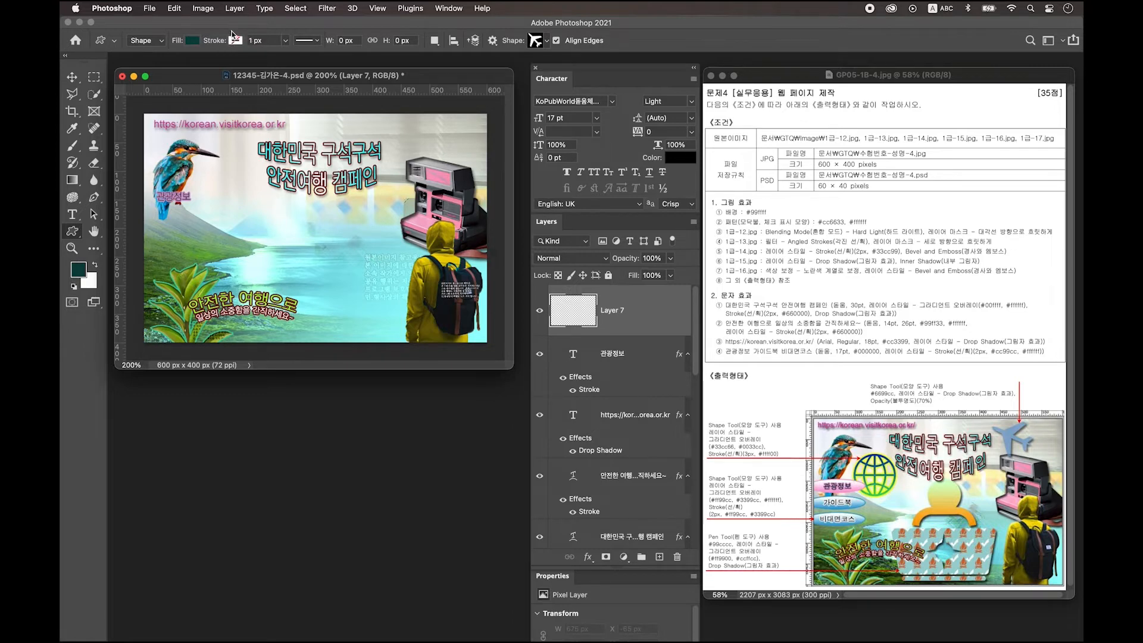
Step: Draw the airplane shape near the top of the canvas, fill it #6699cc, and open its layer styles
{"action": "left_click_drag", "start_coordinate": [392, 121], "coordinate": [454, 180]}
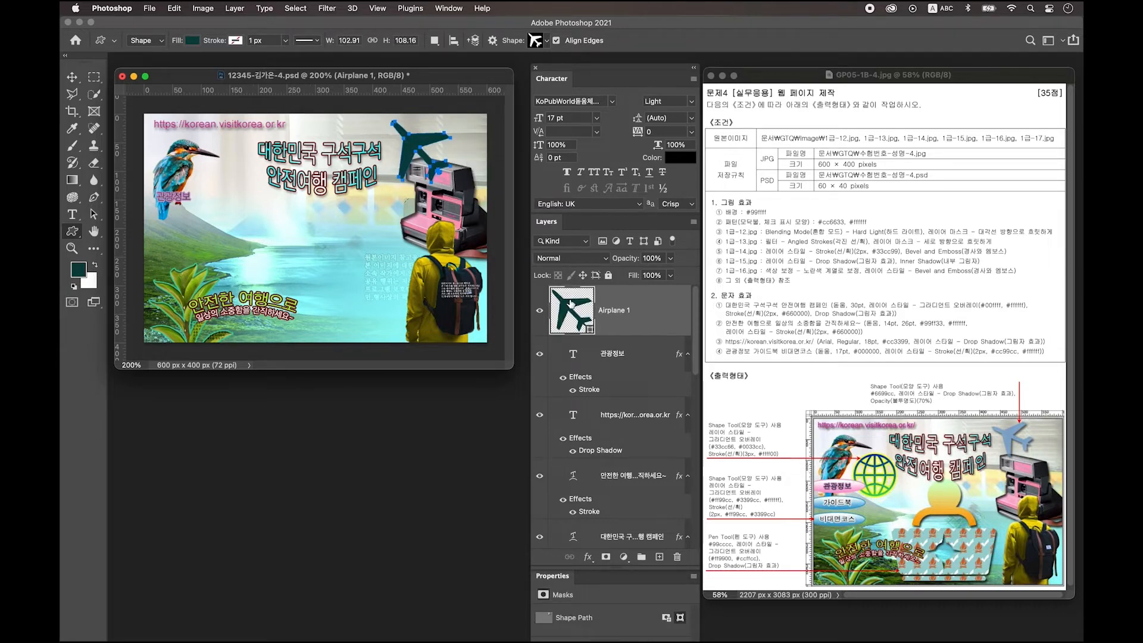
{"action": "double_click", "coordinate": [573, 311]}
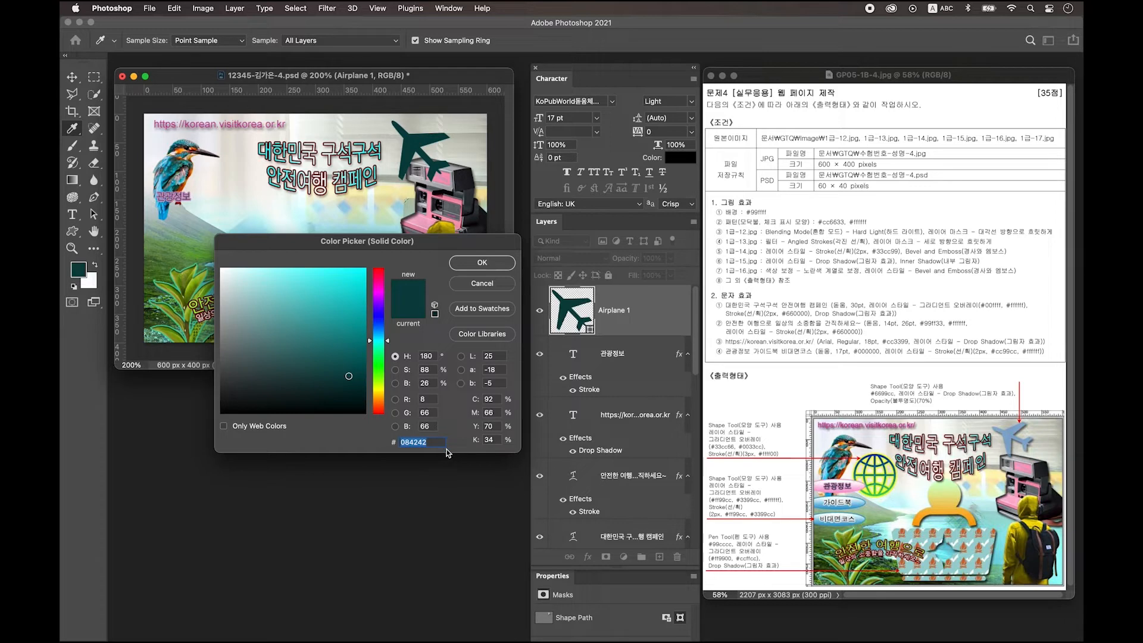
{"action": "type", "text": "6699cc"}
{"action": "key", "text": "Return"}
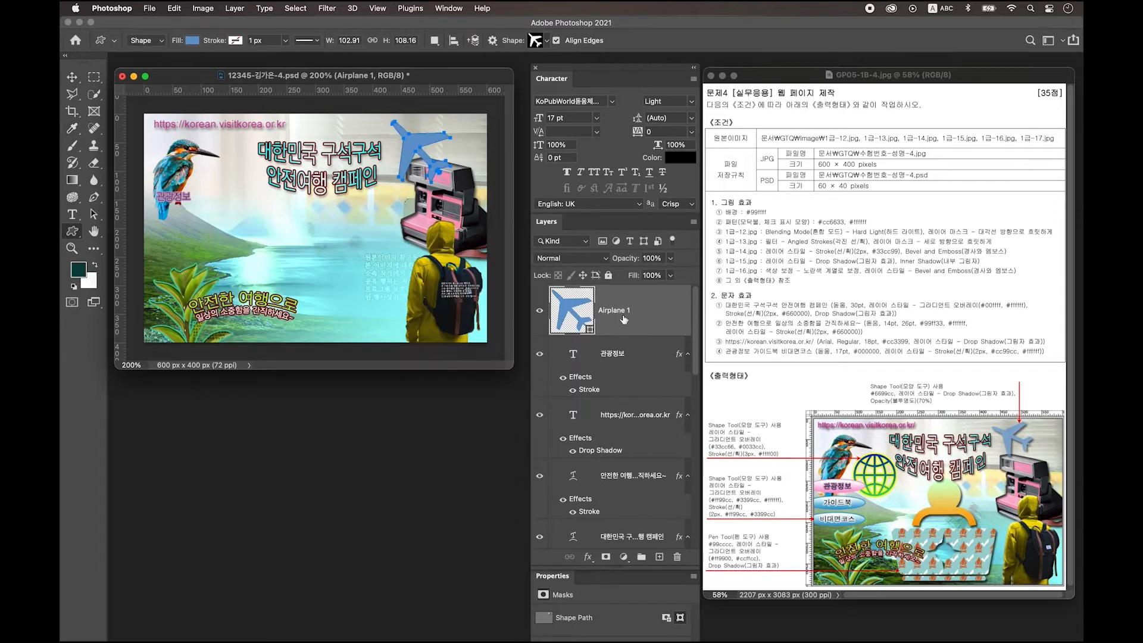
{"action": "double_click", "coordinate": [661, 314]}
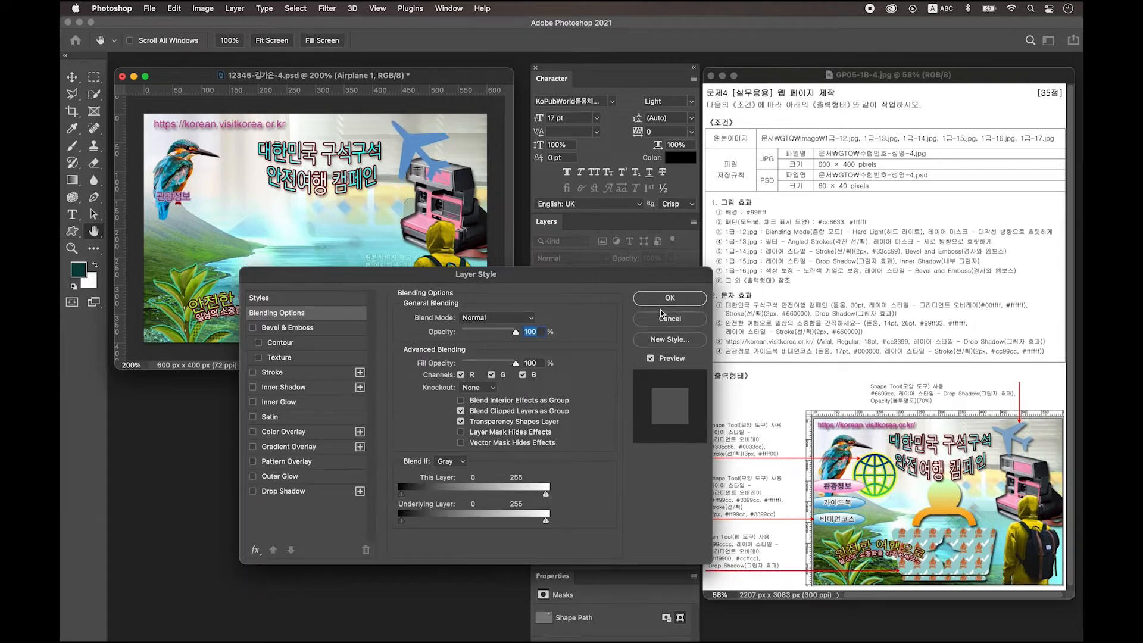
Step: Add a drop shadow to the airplane, set its opacity to 70%, and rotate it about 16° counter-clockwise
{"action": "left_click", "coordinate": [292, 493]}
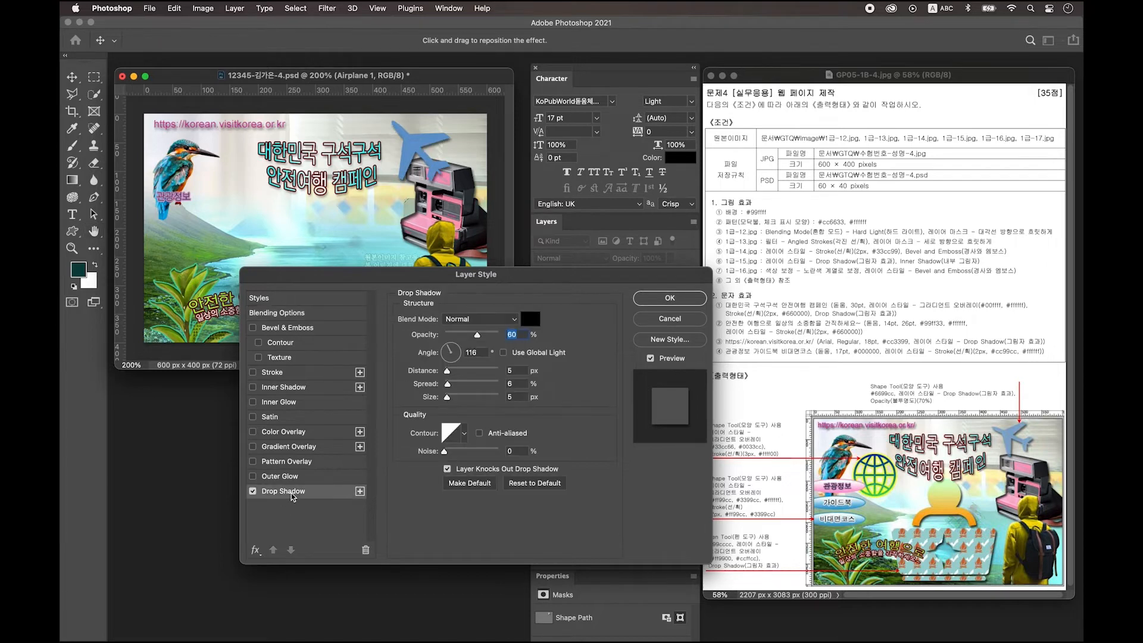
{"action": "left_click", "coordinate": [659, 300]}
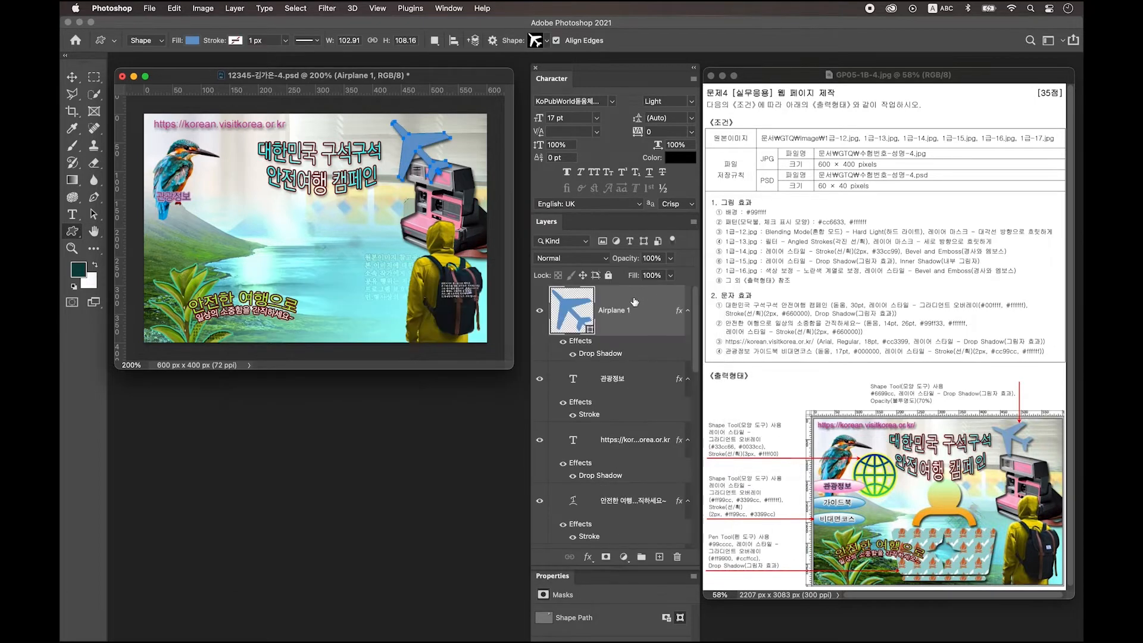
{"action": "left_click", "coordinate": [651, 258]}
{"action": "type", "text": "70"}
{"action": "key", "text": "ctrl+t"}
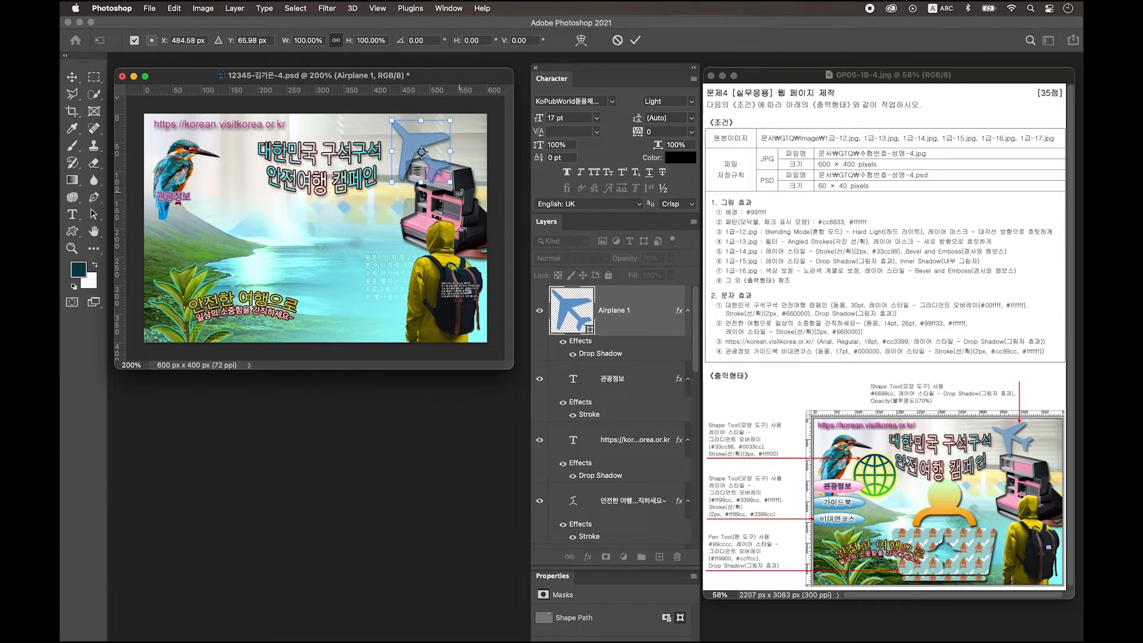
{"action": "left_click_drag", "start_coordinate": [460, 192], "coordinate": [424, 155]}
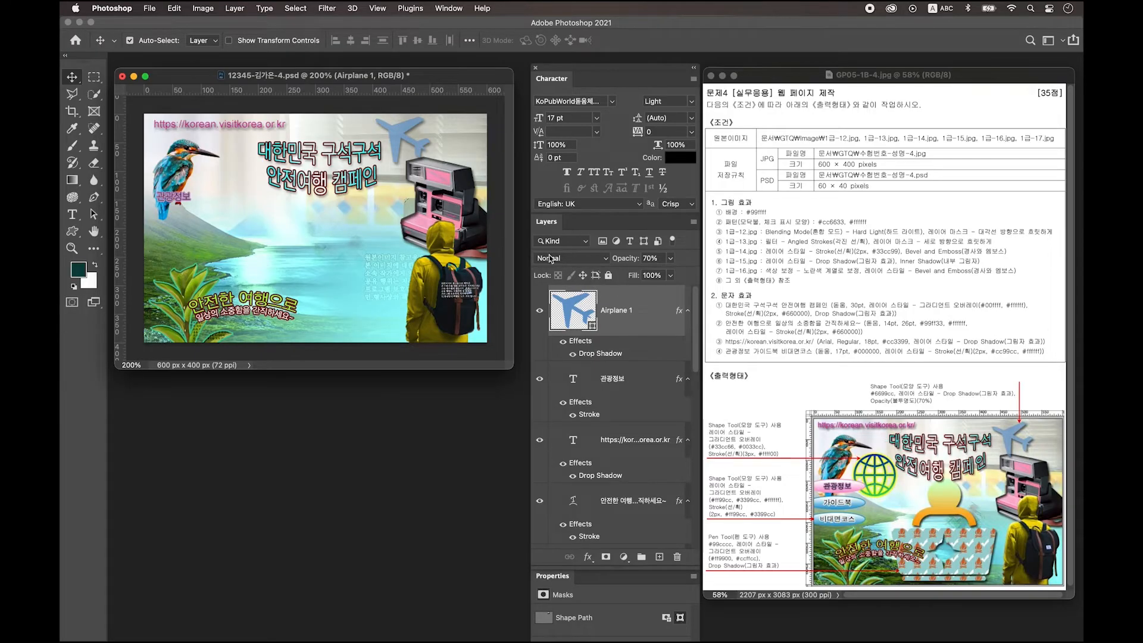
Step: On a new layer, draw the World globe custom shape beside the kingfisher
{"action": "left_click", "coordinate": [659, 556]}
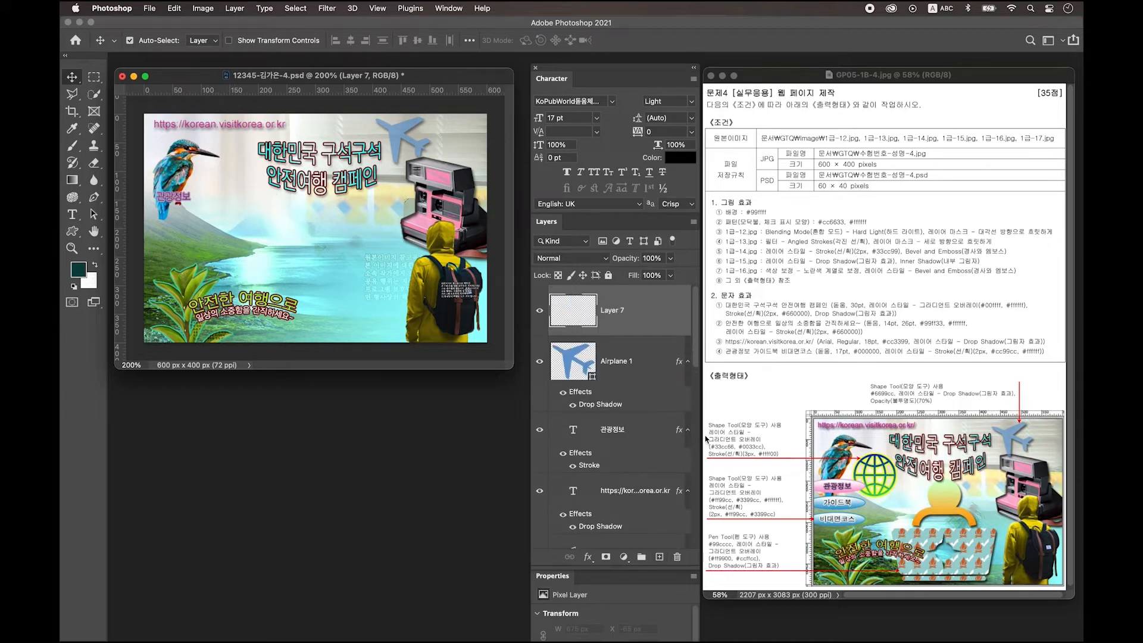
{"action": "left_click", "coordinate": [72, 233]}
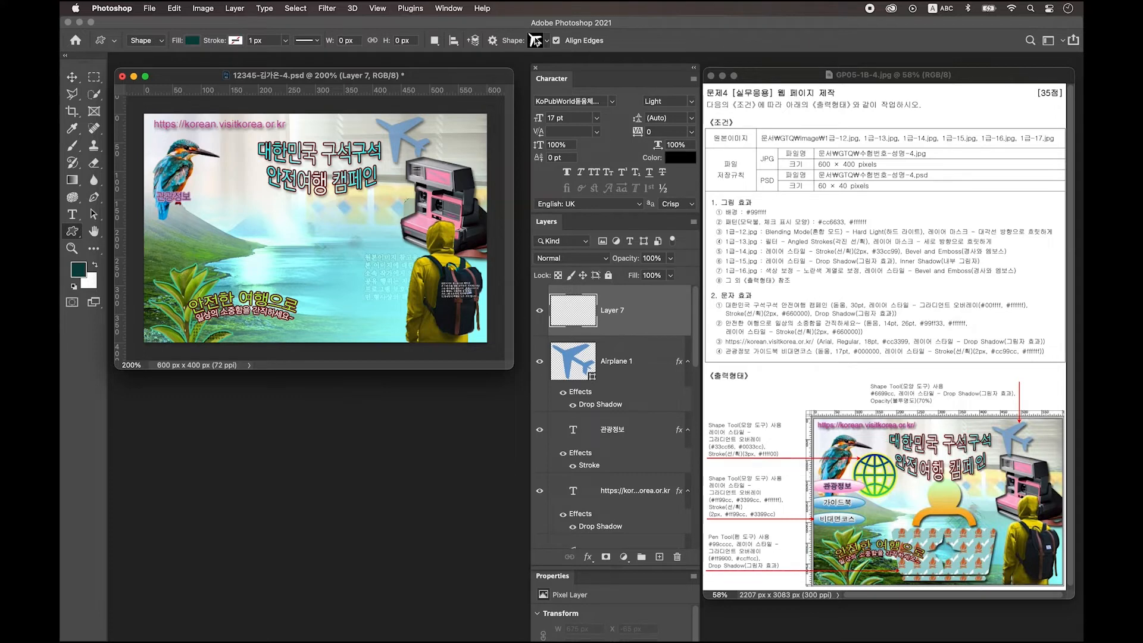
{"action": "left_click", "coordinate": [538, 40]}
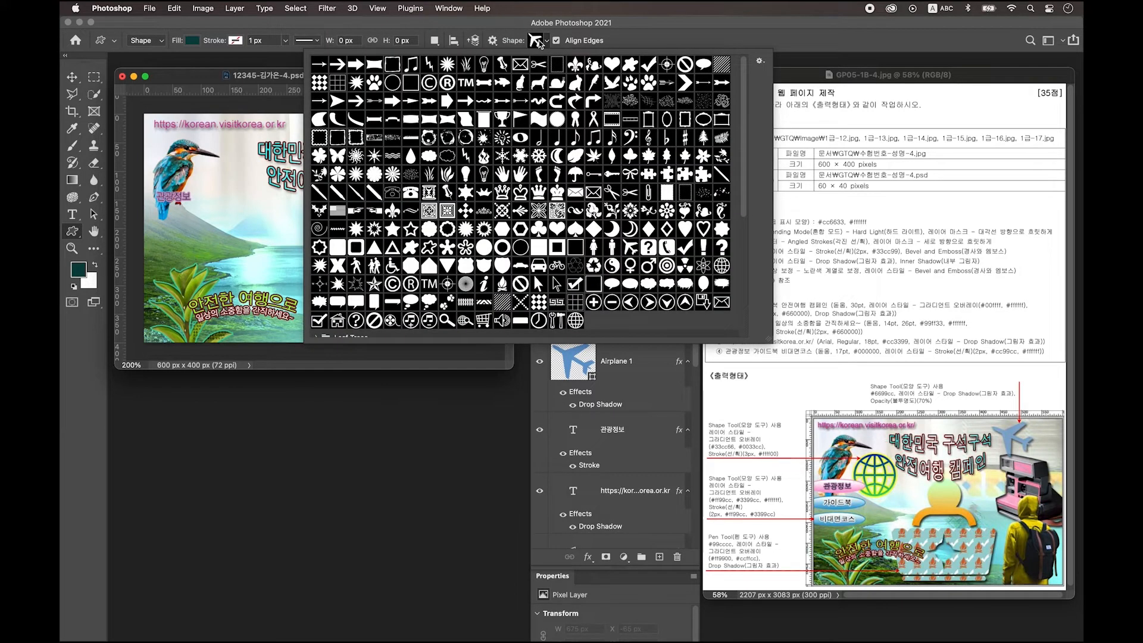
{"action": "scroll", "coordinate": [372, 276], "scroll_direction": "down", "scroll_amount": 5}
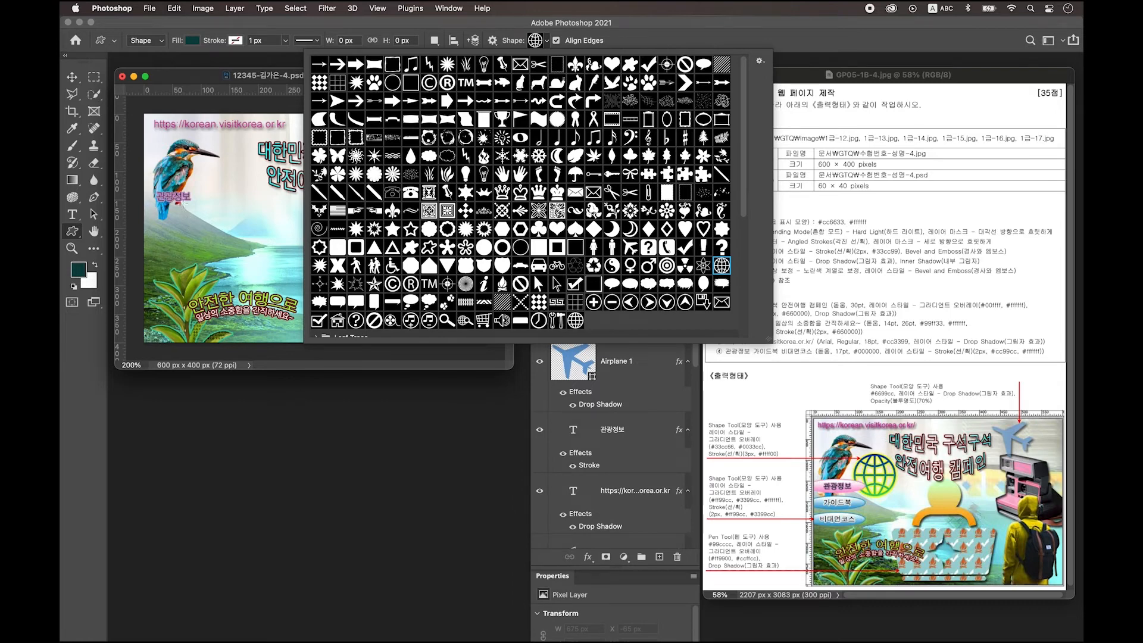
{"action": "mouse_move", "coordinate": [183, 199]}
{"action": "left_mouse_down"}
{"action": "mouse_move", "coordinate": [272, 280]}
{"action": "mouse_move", "coordinate": [244, 262]}
{"action": "left_mouse_up"}
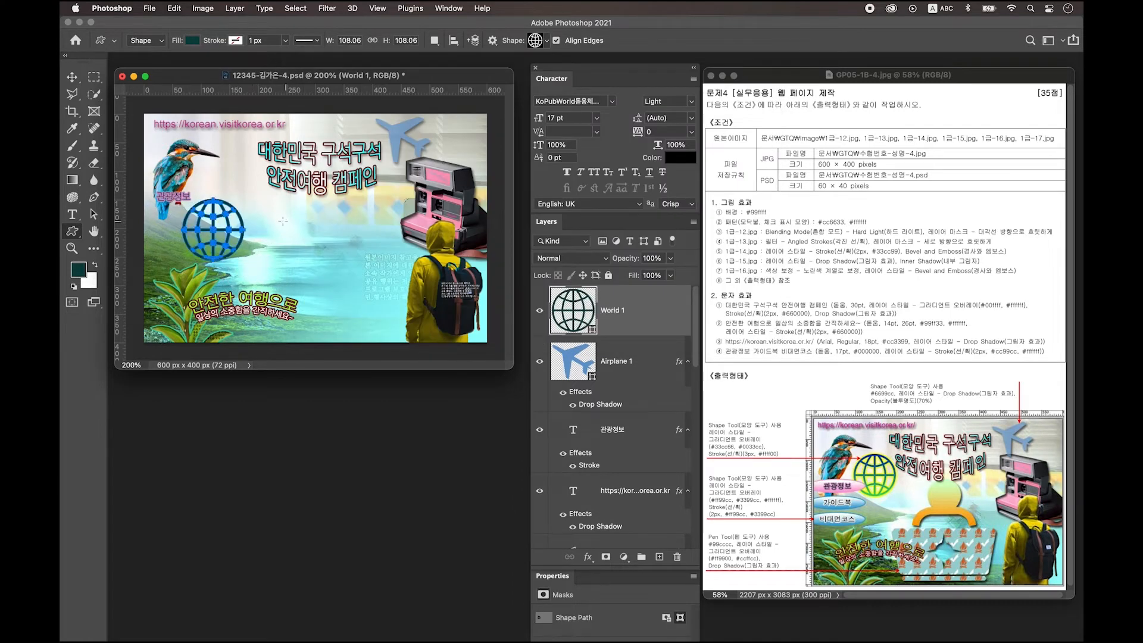
Step: Add a gradient overlay to World 1 running from #33cc66 to #0033cc
{"action": "double_click", "coordinate": [651, 308]}
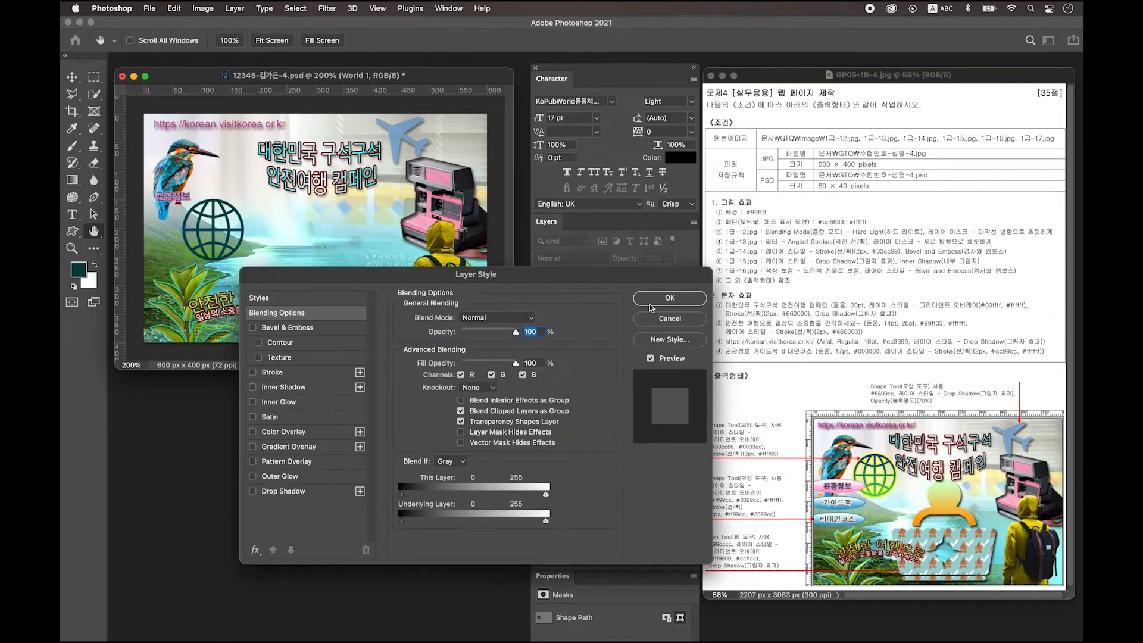
{"action": "left_click_drag", "start_coordinate": [609, 274], "coordinate": [572, 272]}
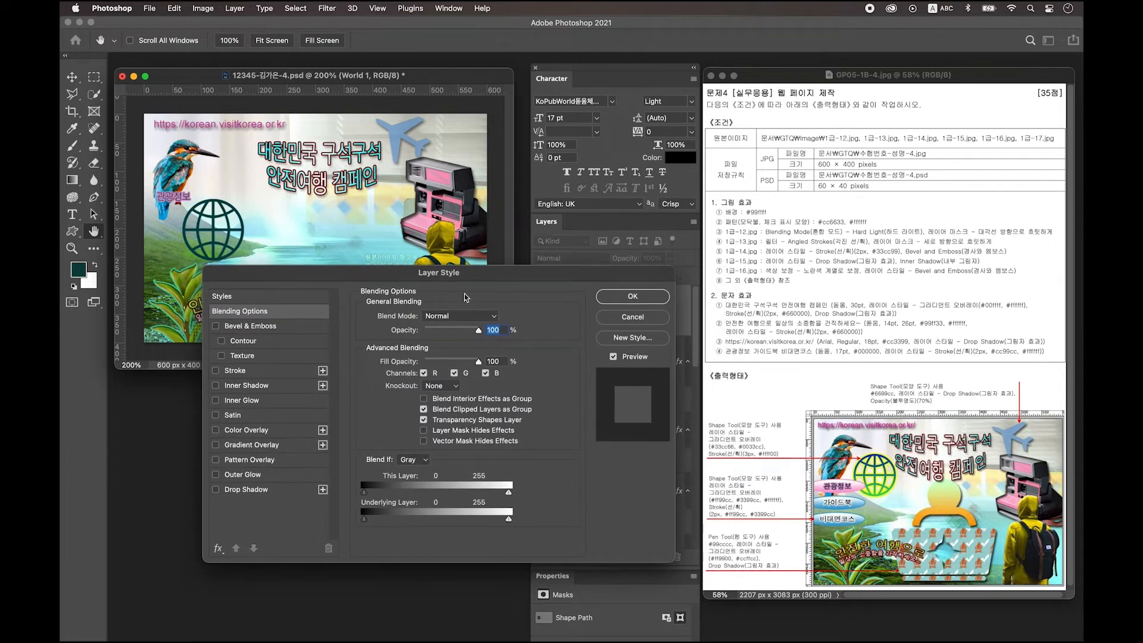
{"action": "left_click", "coordinate": [250, 446]}
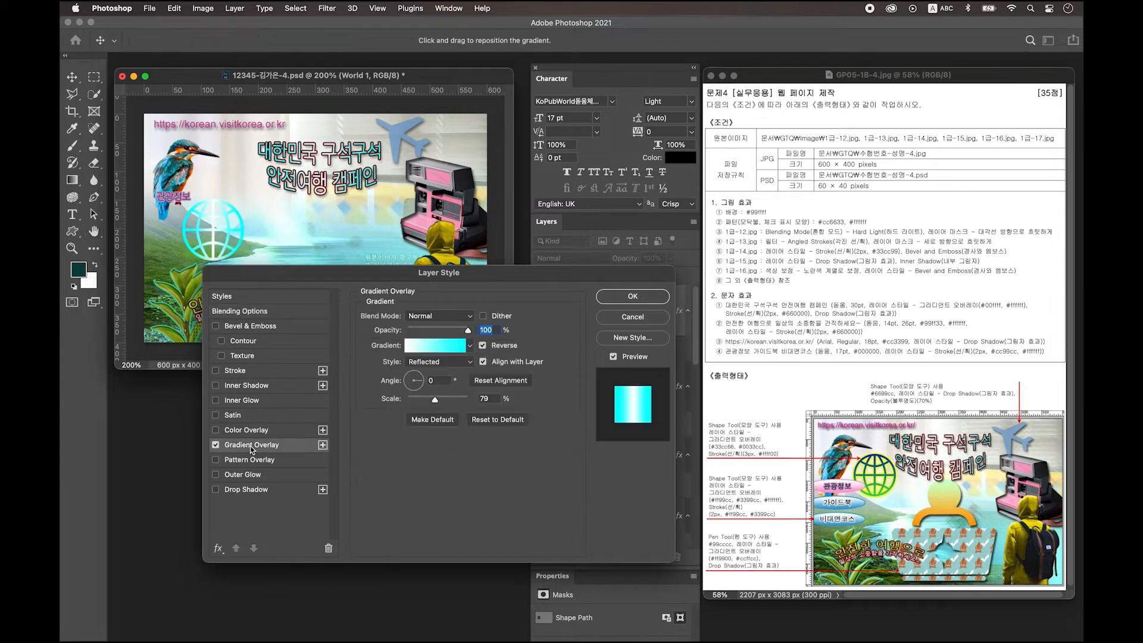
{"action": "left_click", "coordinate": [433, 347]}
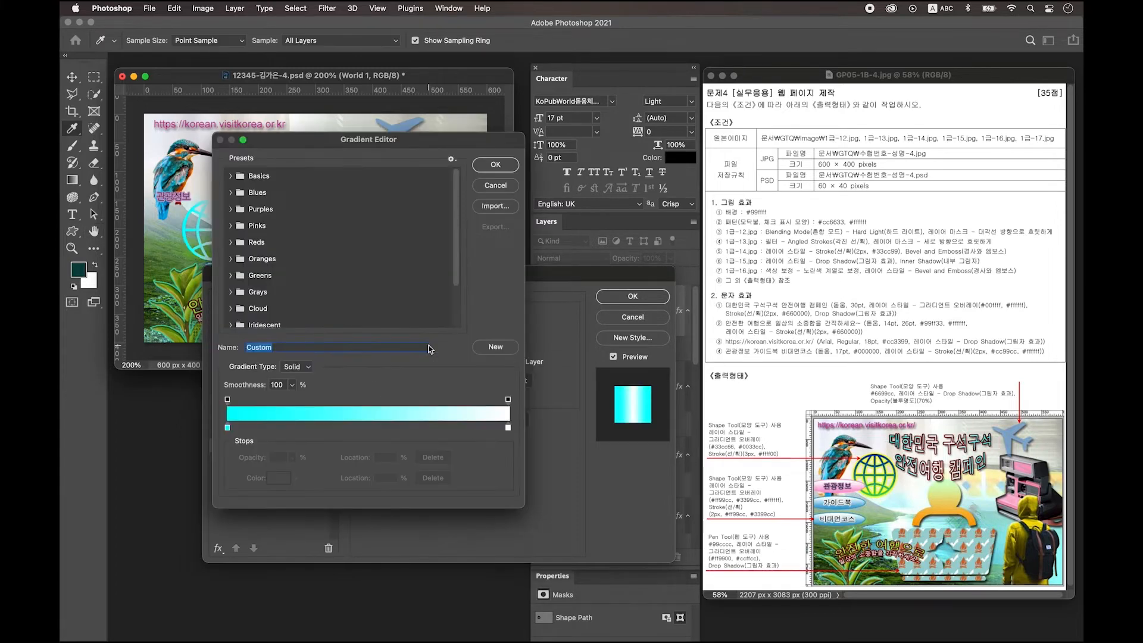
{"action": "double_click", "coordinate": [228, 429]}
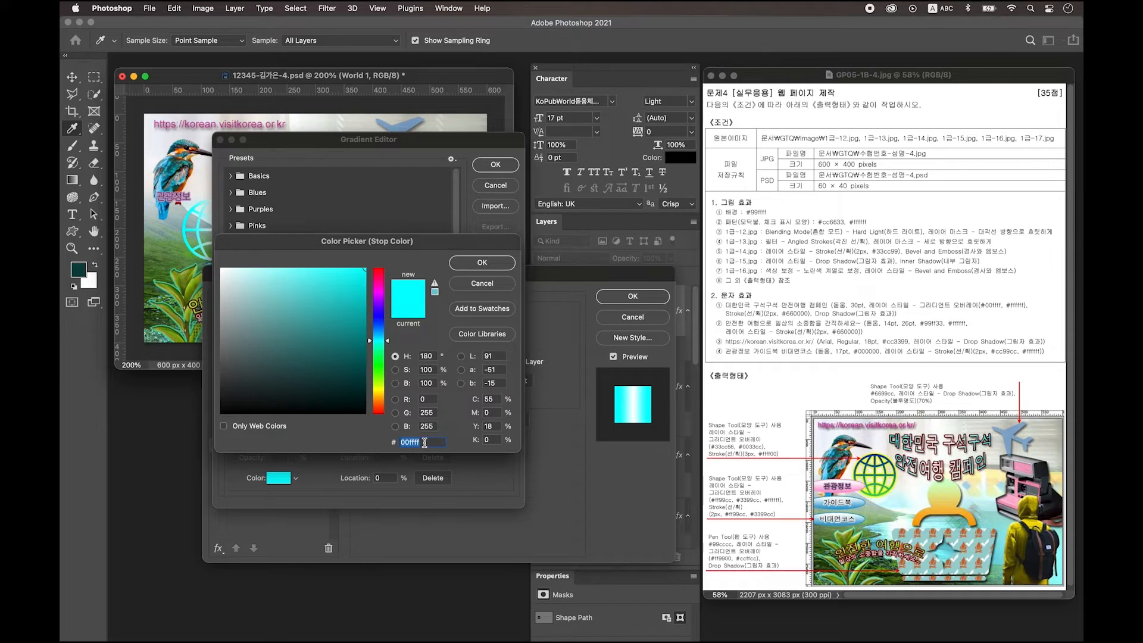
{"action": "type", "text": "33cc66"}
{"action": "key", "text": "Return"}
{"action": "double_click", "coordinate": [509, 429]}
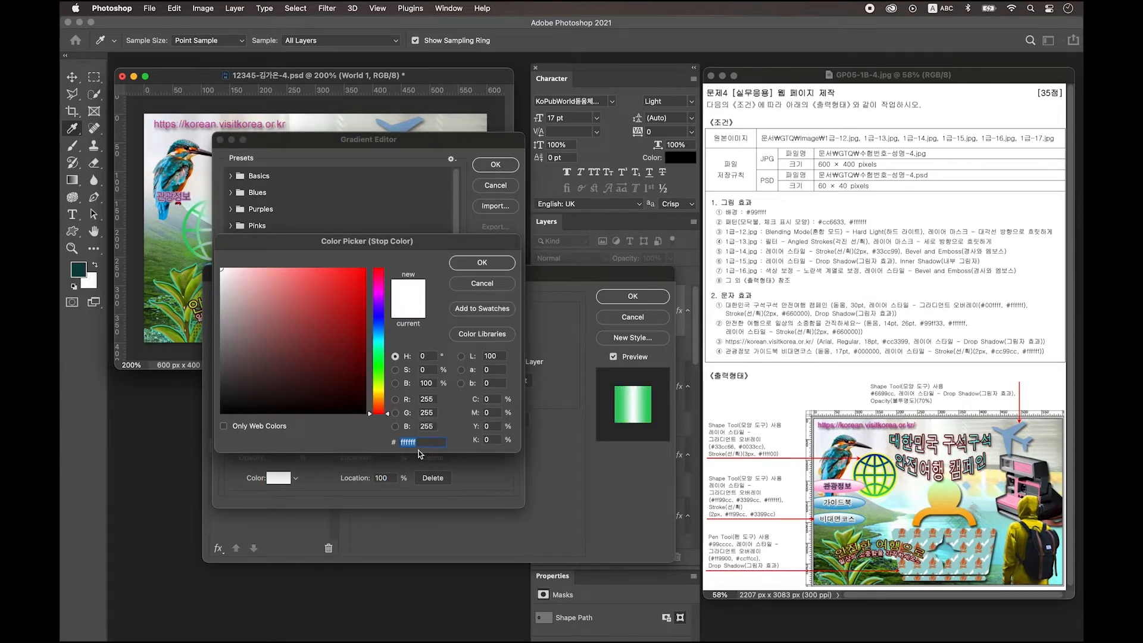
{"action": "type", "text": "0033cc"}
{"action": "key", "text": "Return"}
{"action": "key", "text": "Return"}
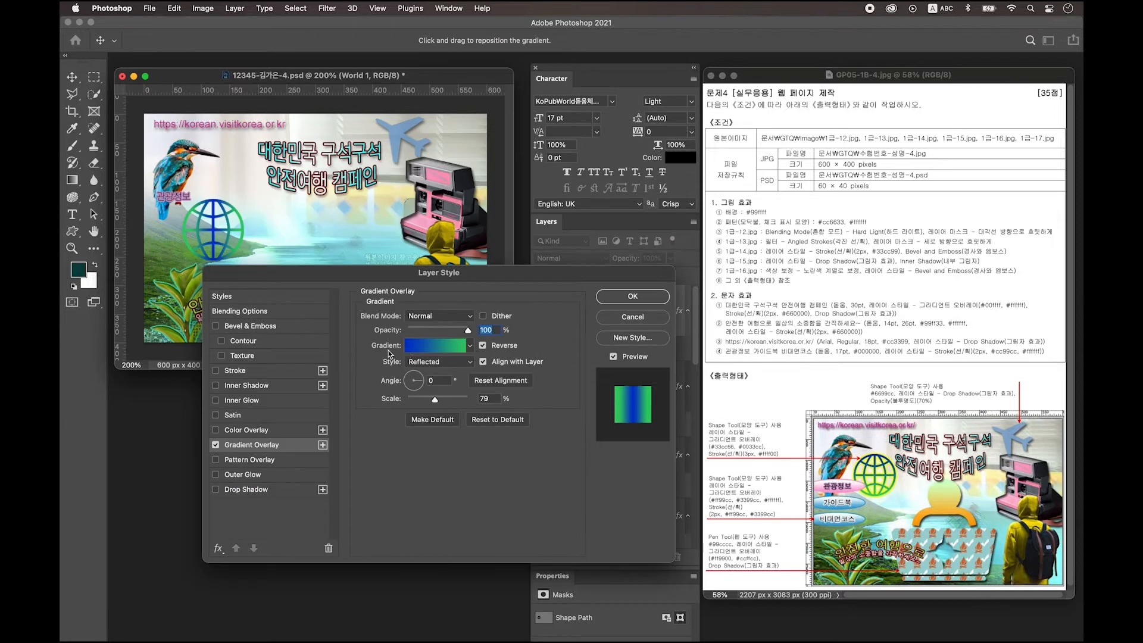
Step: Reverse the globe's gradient, make it linear, and enter 90 for the angle
{"action": "left_click", "coordinate": [483, 346]}
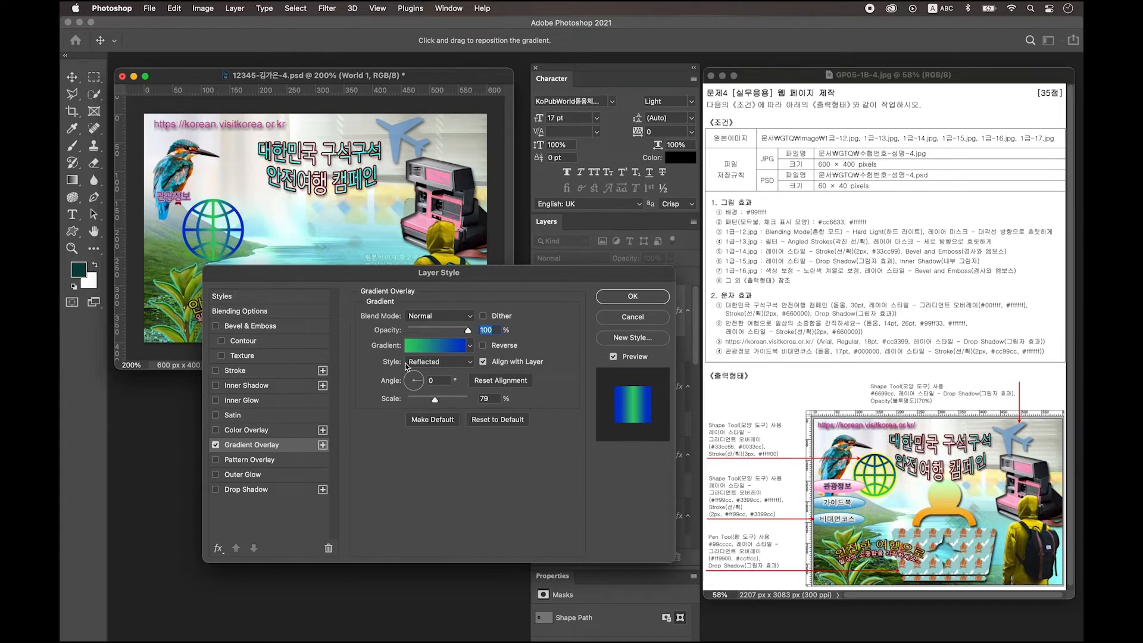
{"action": "left_click", "coordinate": [424, 363]}
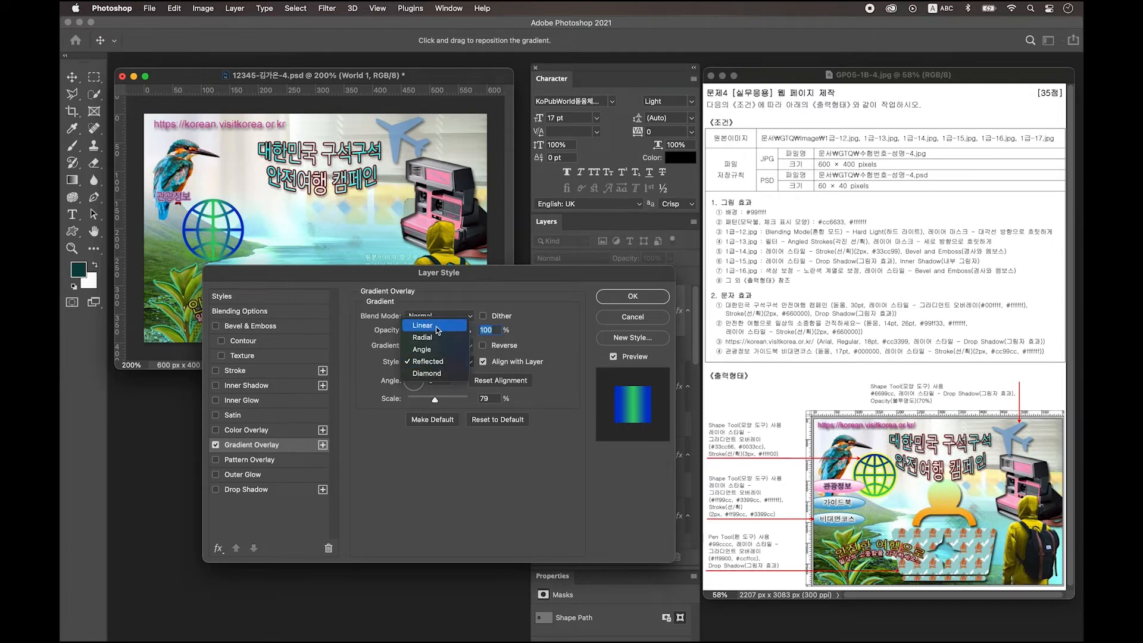
{"action": "left_click", "coordinate": [435, 325]}
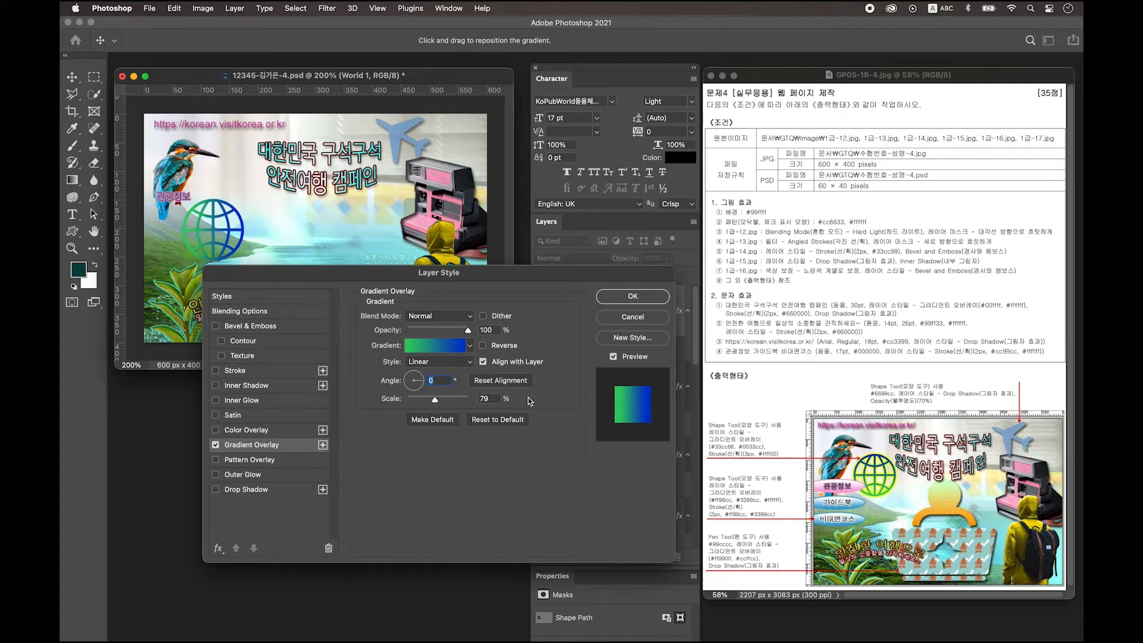
{"action": "type", "text": "90"}
Step: Give the globe a 3 px #ffff00 stroke and move it up and to the right
{"action": "left_click", "coordinate": [238, 374]}
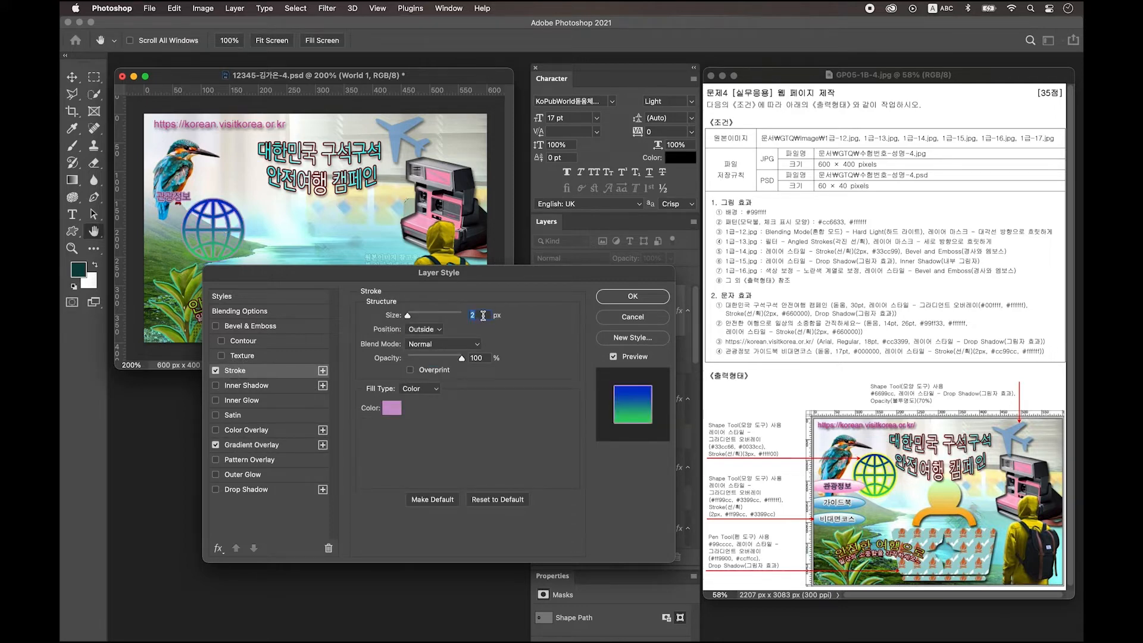
{"action": "type", "text": "3"}
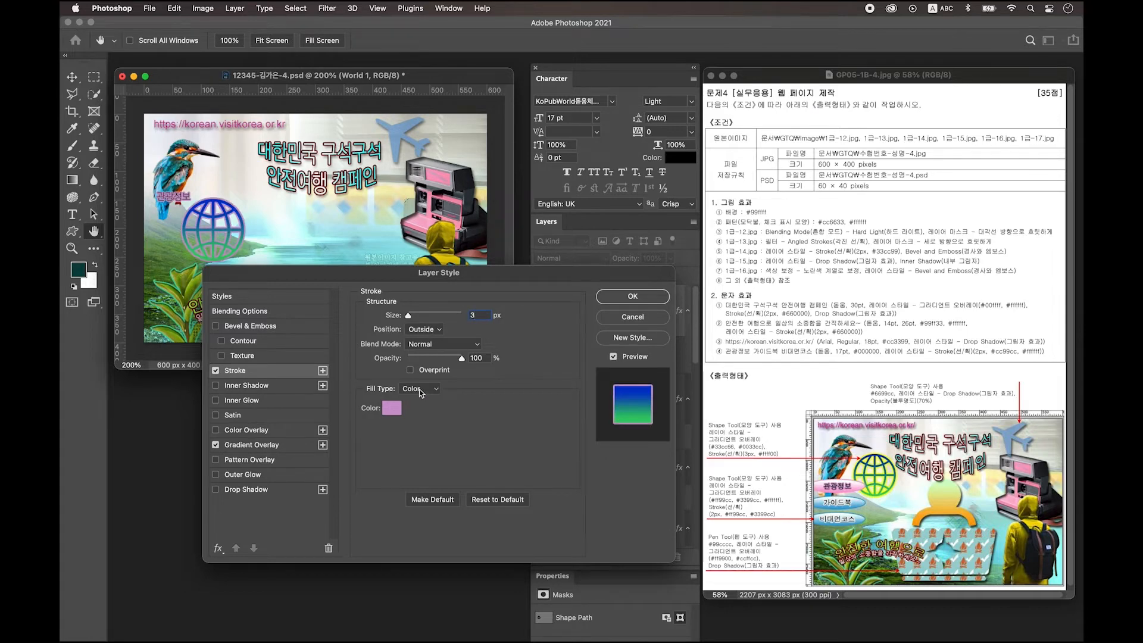
{"action": "left_click", "coordinate": [392, 408]}
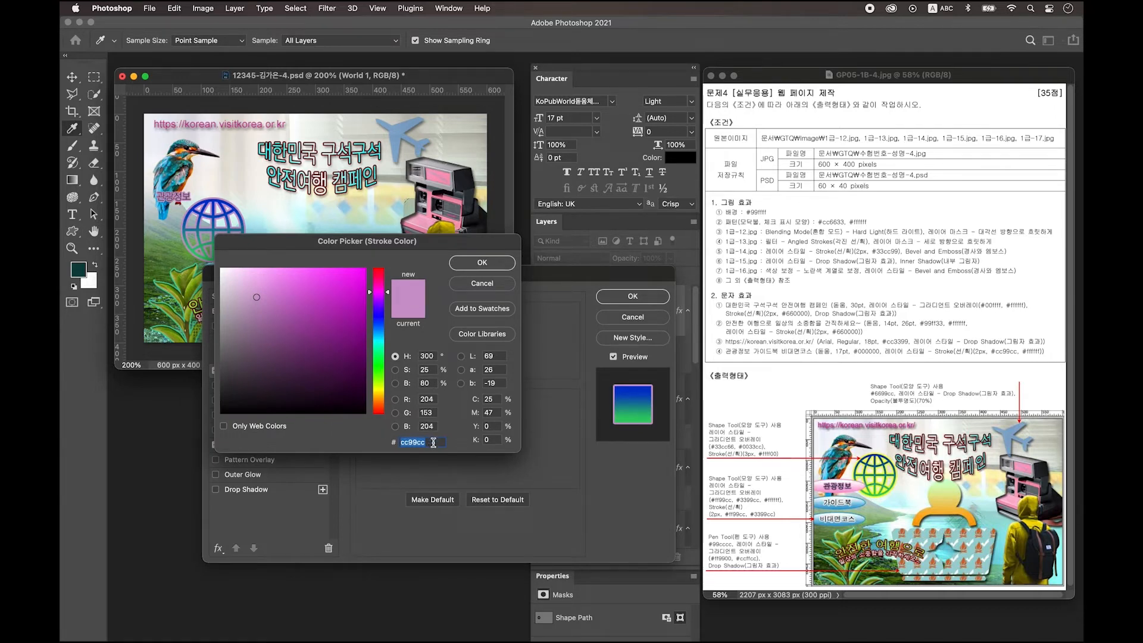
{"action": "type", "text": "ffff0"}
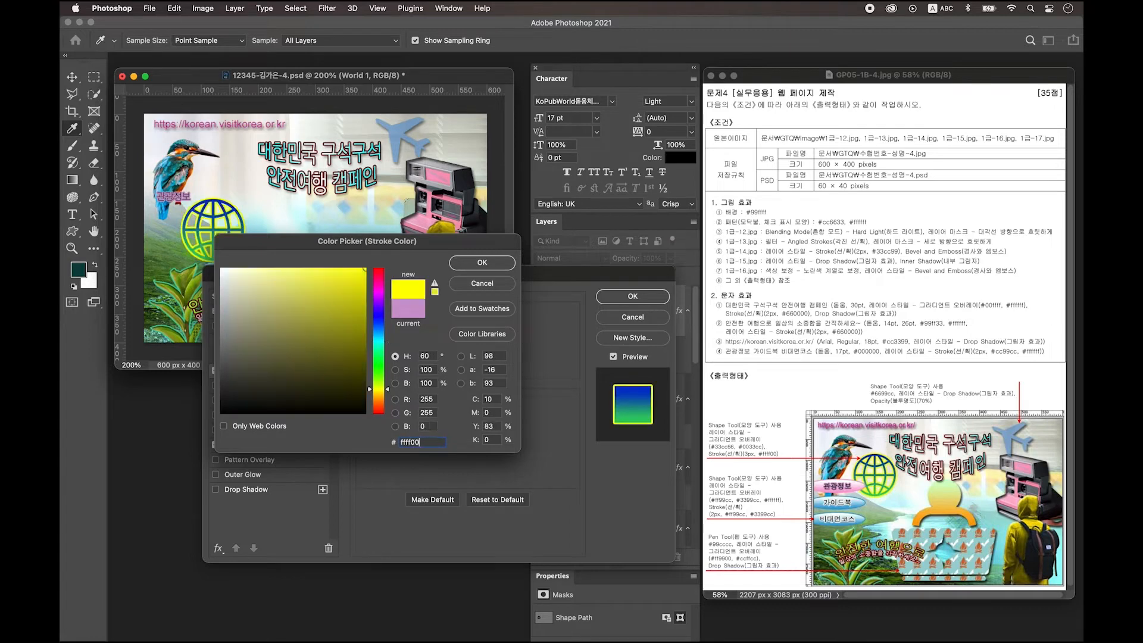
{"action": "type", "text": "0"}
{"action": "key", "text": "Return"}
{"action": "key", "text": "Return"}
{"action": "left_click_drag", "start_coordinate": [217, 236], "coordinate": [233, 206]}
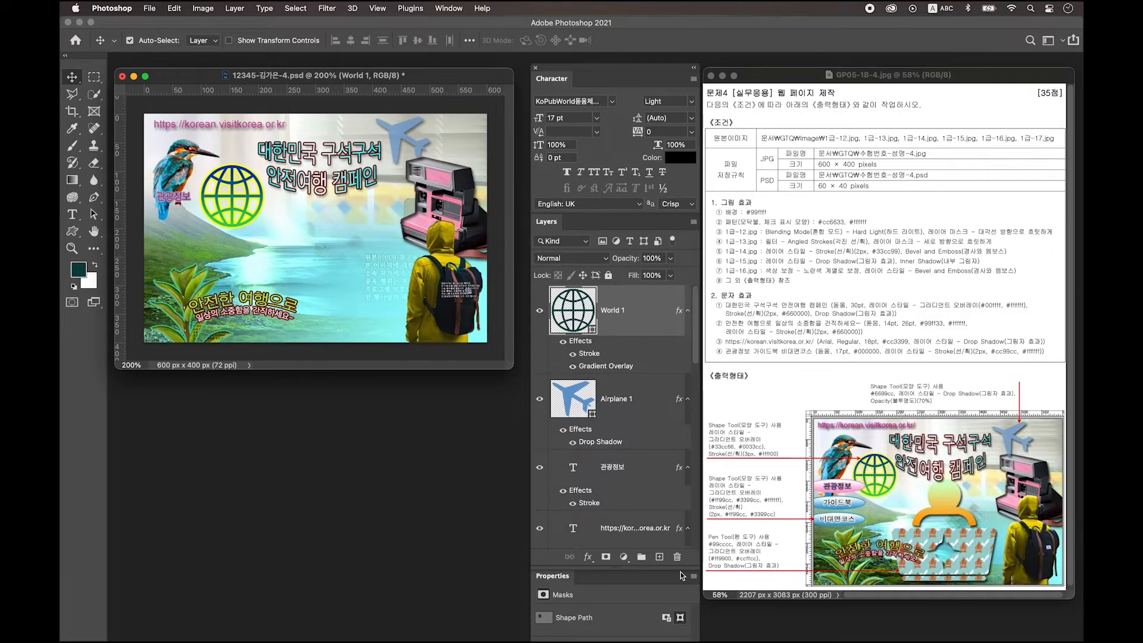
Step: On a new layer, draw an ellipse beside the kingfisher near 관광정보
{"action": "left_click", "coordinate": [660, 558]}
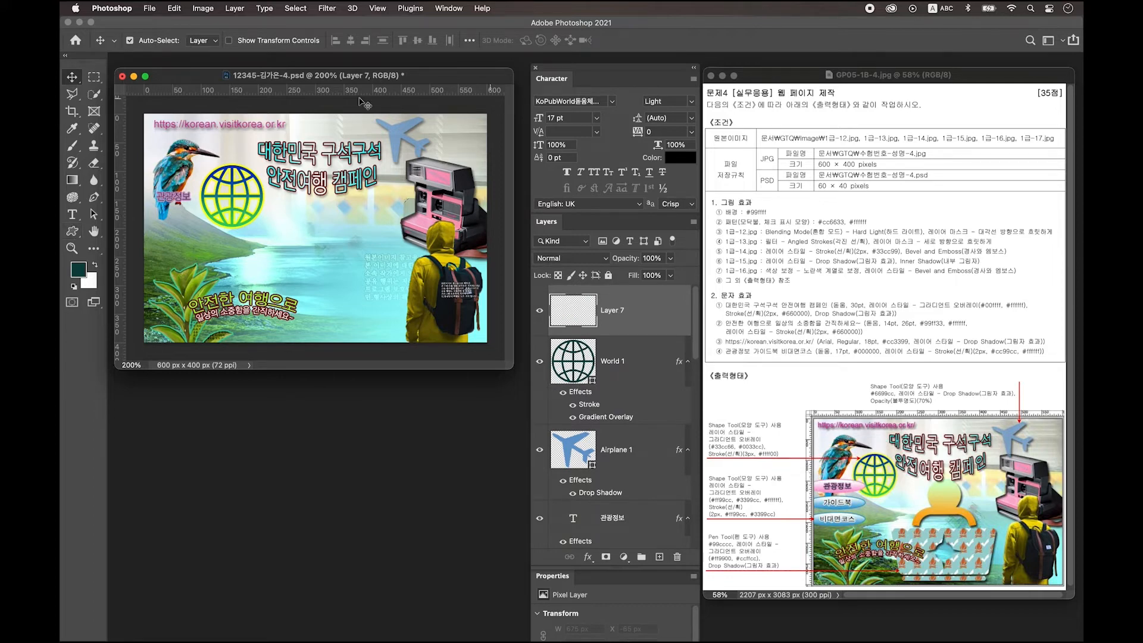
{"action": "left_click", "coordinate": [72, 230]}
{"action": "left_click", "coordinate": [148, 246]}
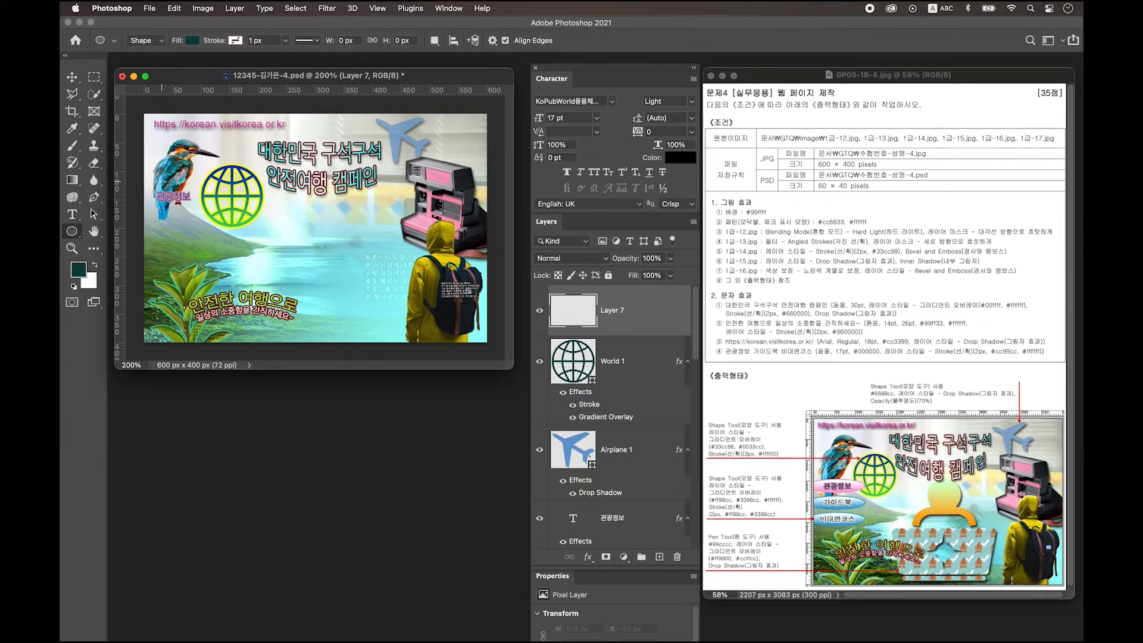
{"action": "left_click_drag", "start_coordinate": [142, 185], "coordinate": [214, 206]}
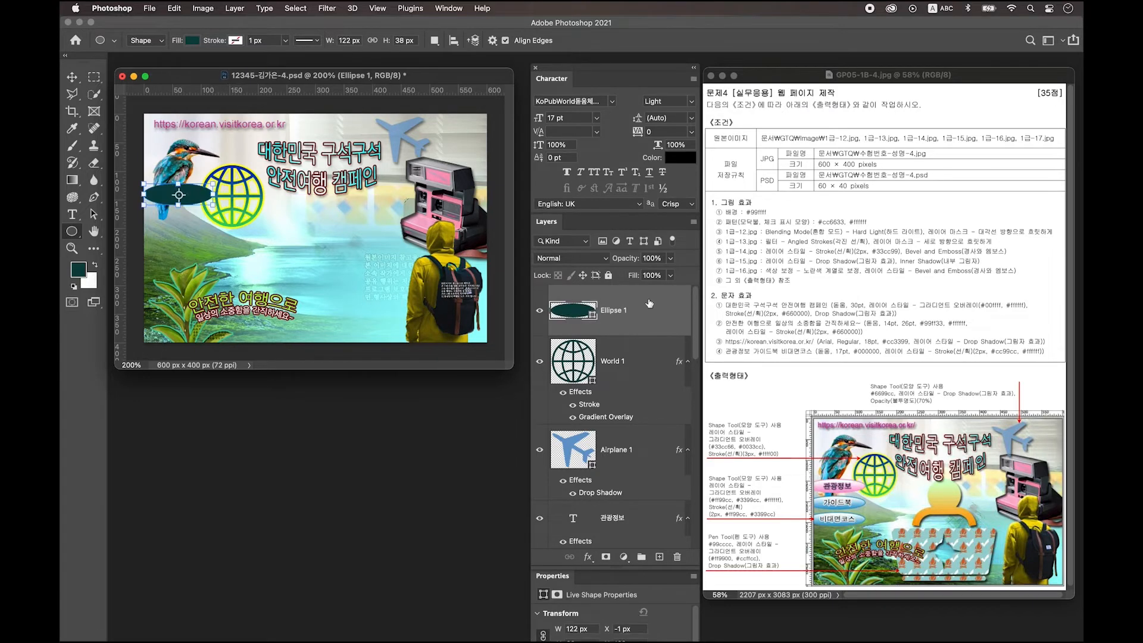
Step: Add a gradient overlay to the ellipse running from #ff99cc to #ffffff
{"action": "double_click", "coordinate": [652, 314]}
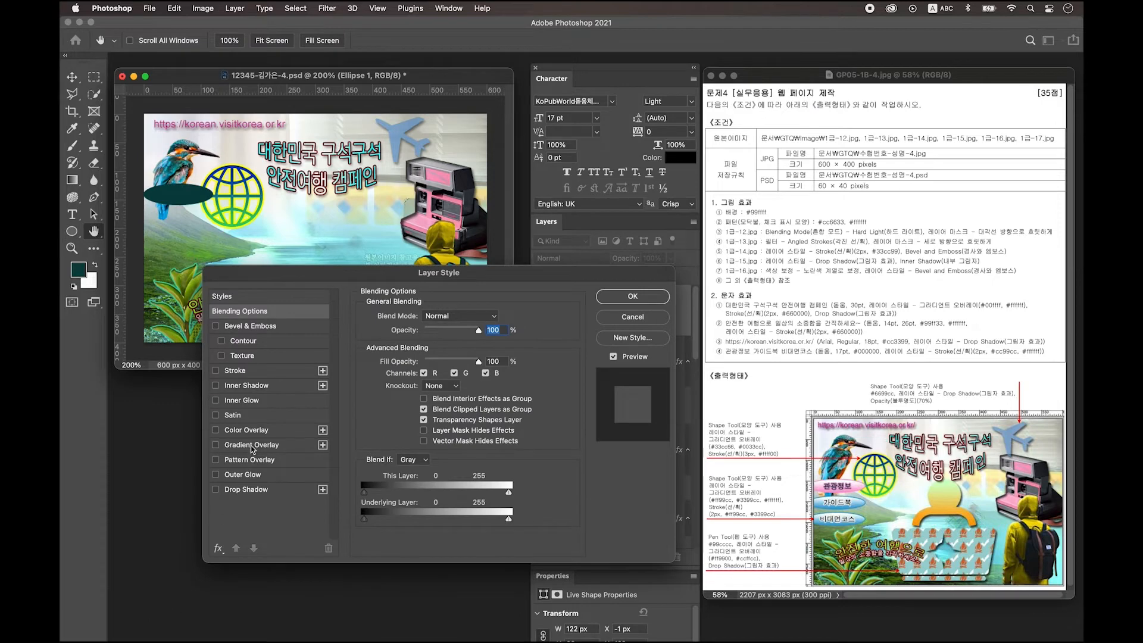
{"action": "left_click", "coordinate": [252, 445]}
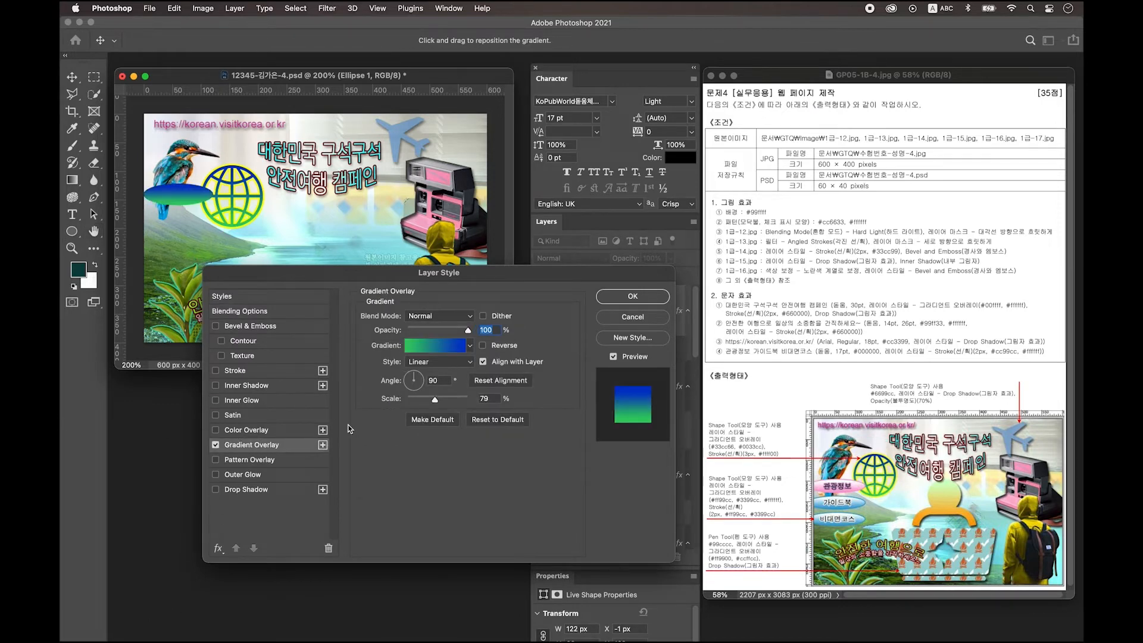
{"action": "left_click", "coordinate": [441, 349]}
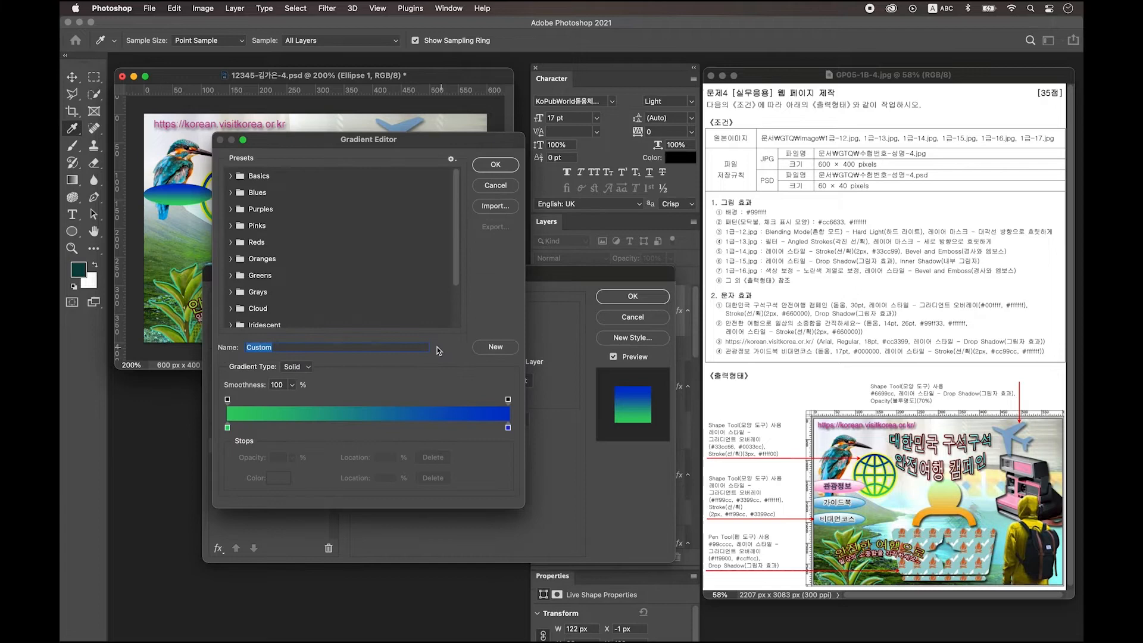
{"action": "double_click", "coordinate": [228, 428]}
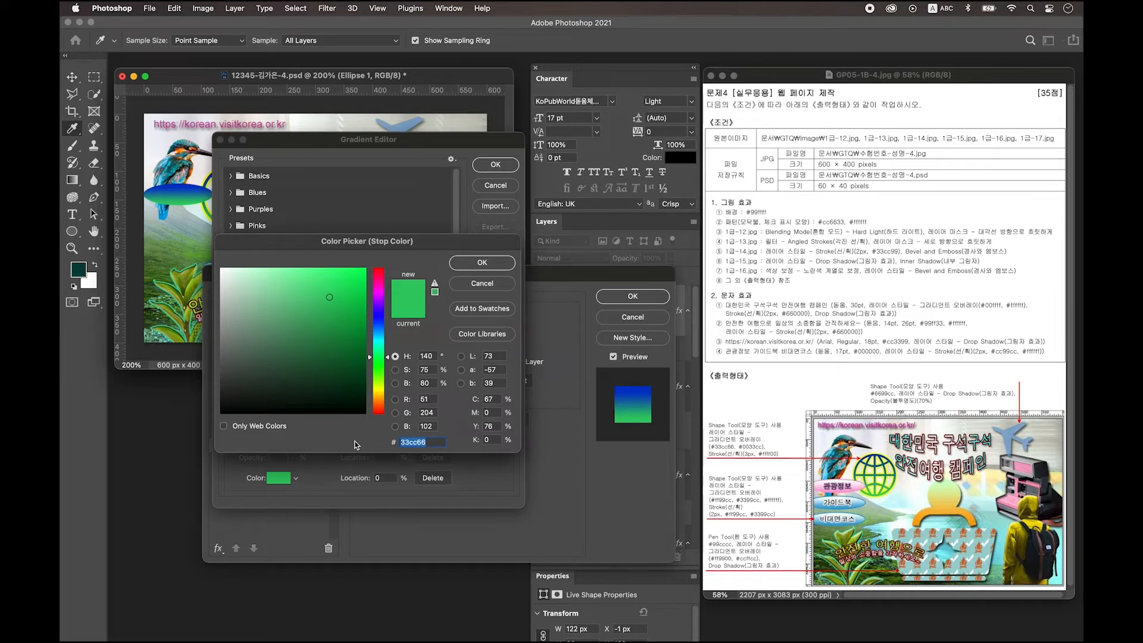
{"action": "type", "text": "ff99cc"}
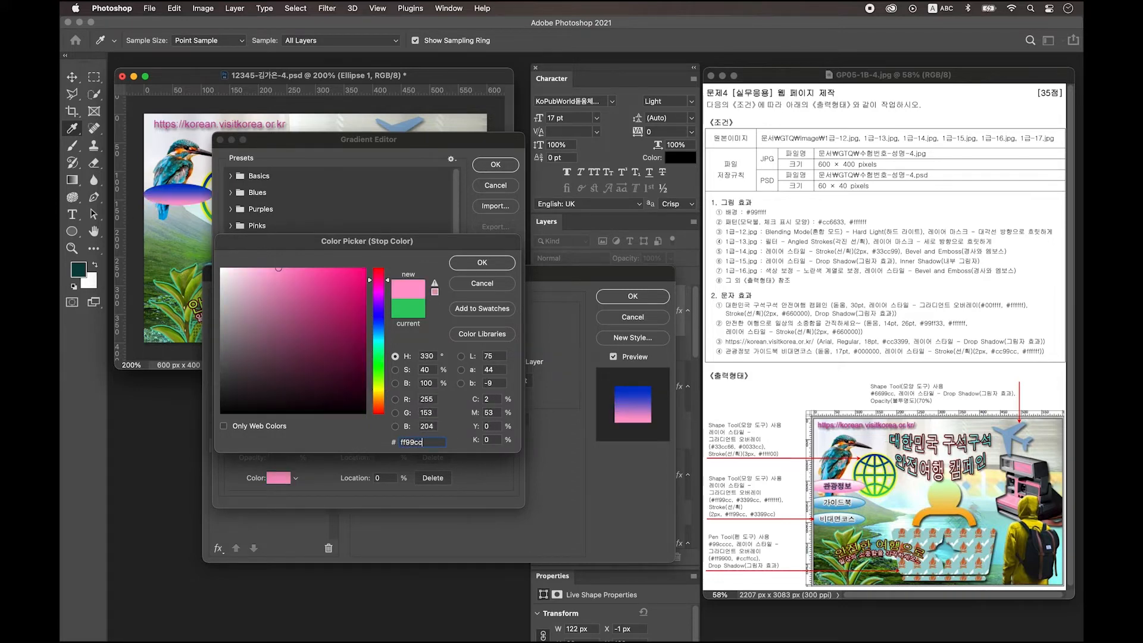
{"action": "key", "text": "Return"}
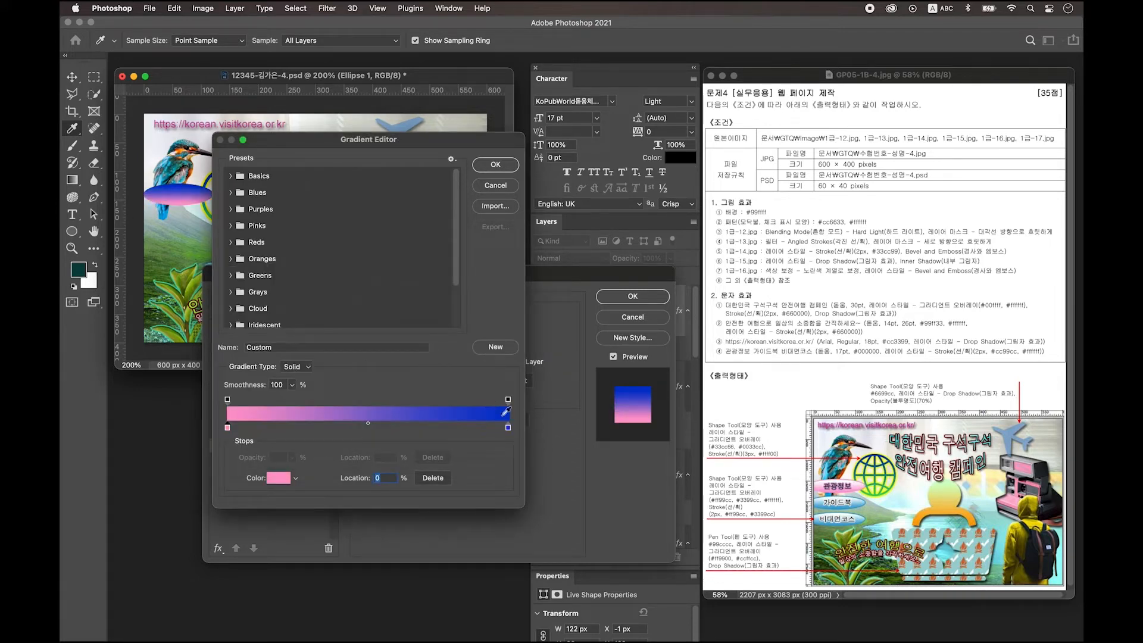
{"action": "double_click", "coordinate": [509, 428]}
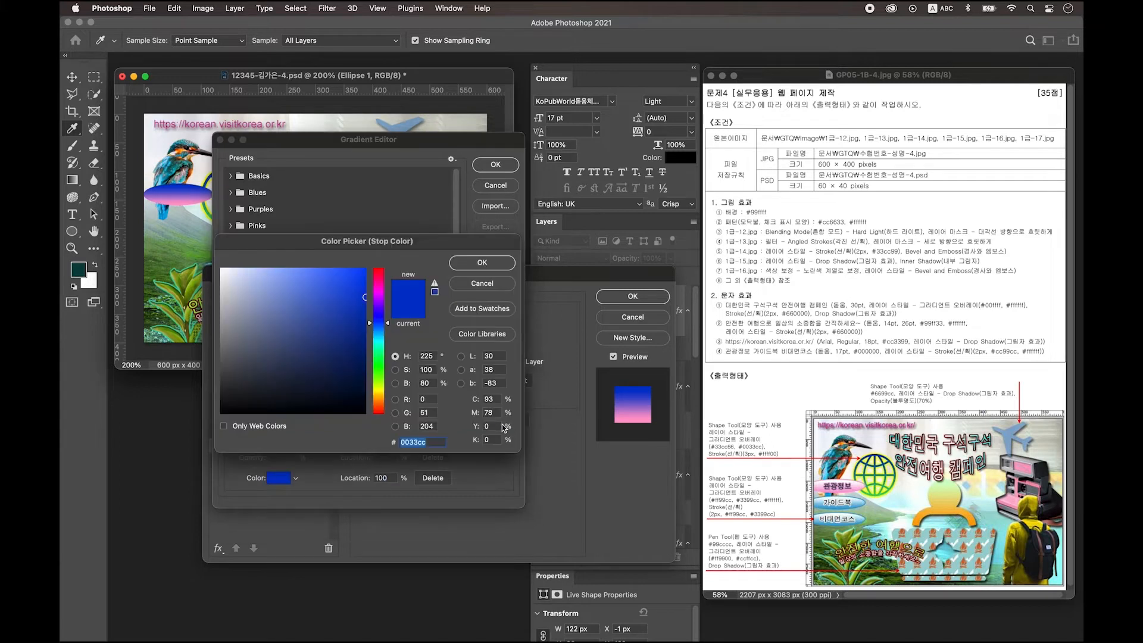
{"action": "type", "text": "ffffff"}
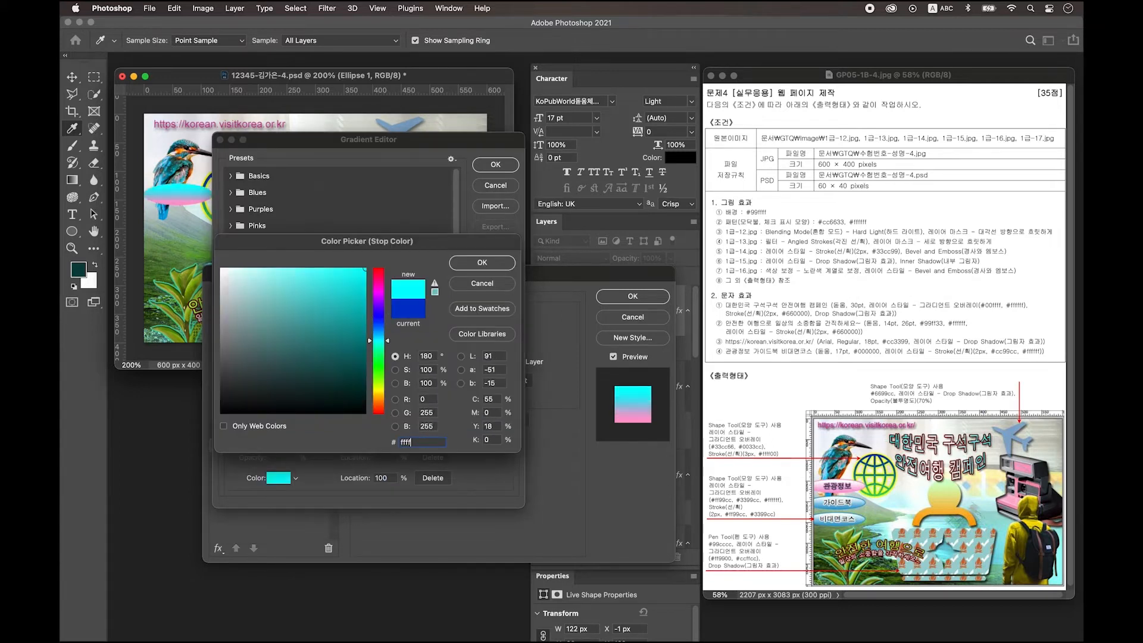
{"action": "key", "text": "Return"}
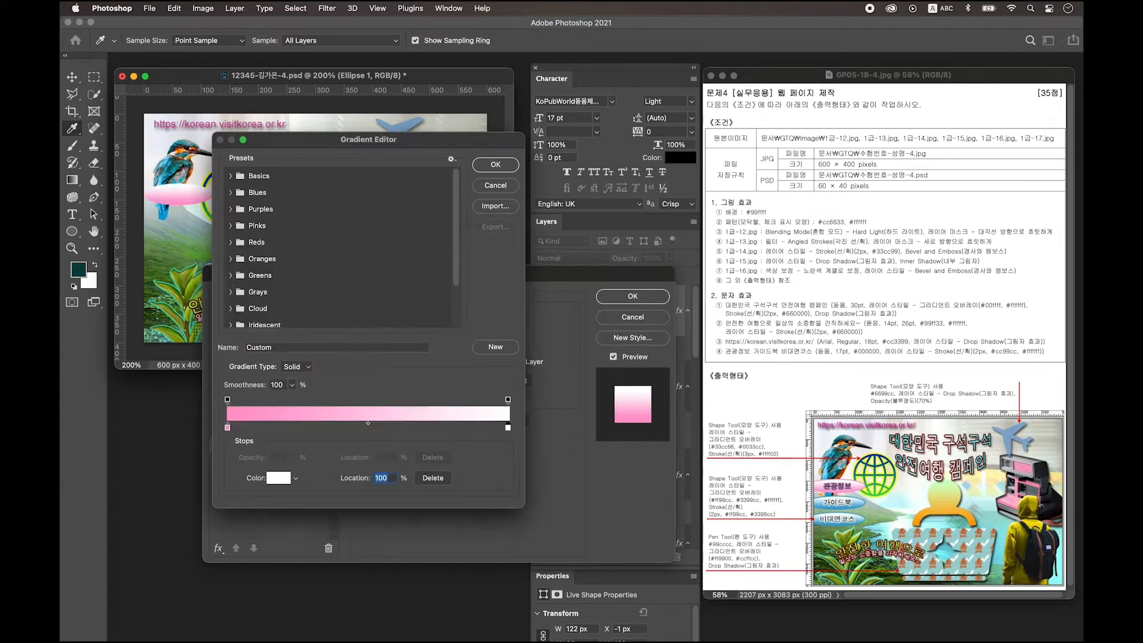
{"action": "key", "text": "Return"}
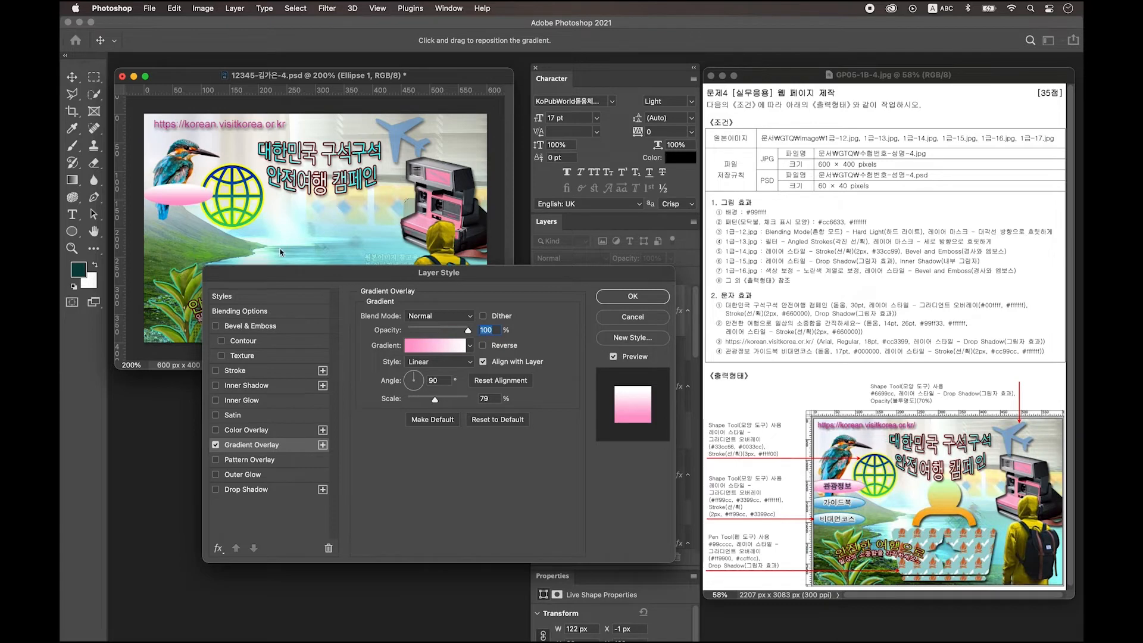
Step: Give the ellipse a 2 px #ff99cc stroke
{"action": "left_click", "coordinate": [244, 372]}
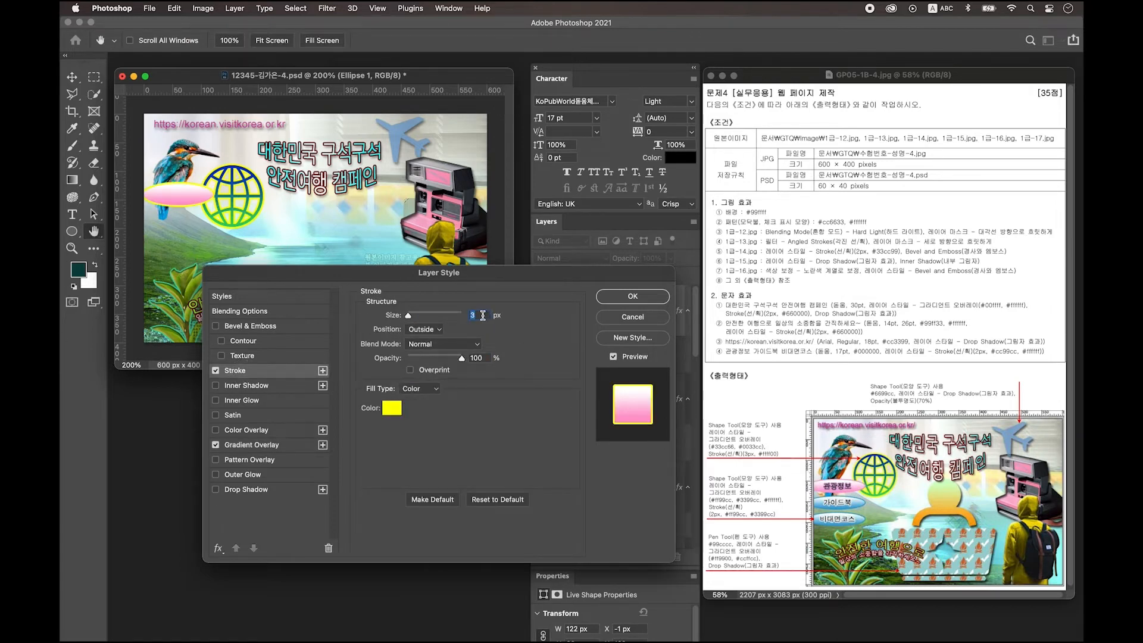
{"action": "type", "text": "2"}
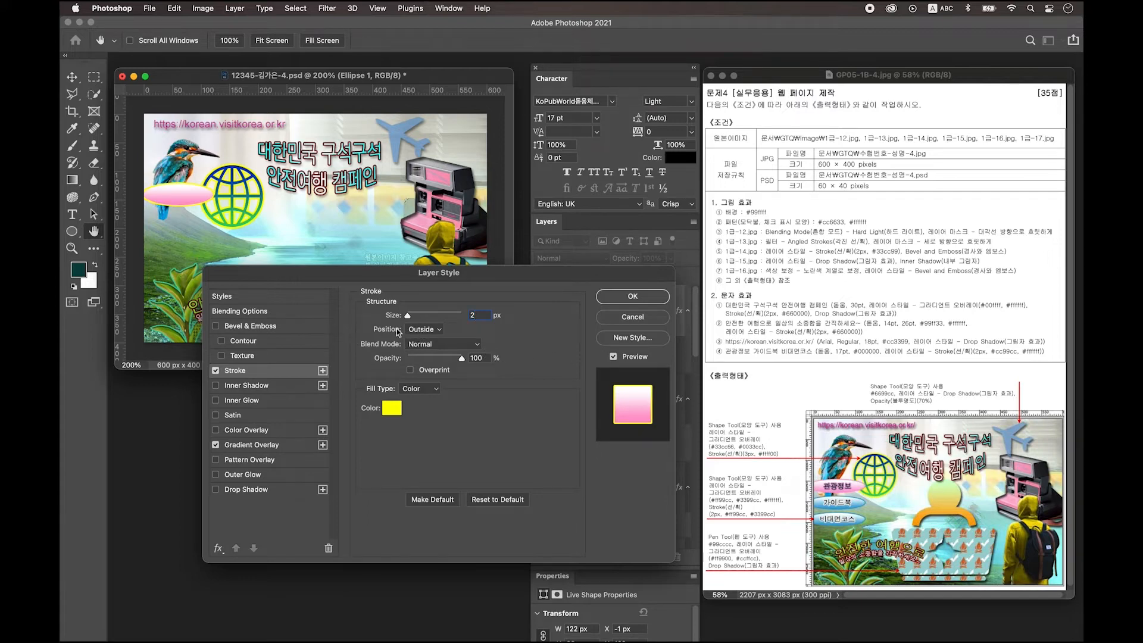
{"action": "left_click", "coordinate": [397, 411]}
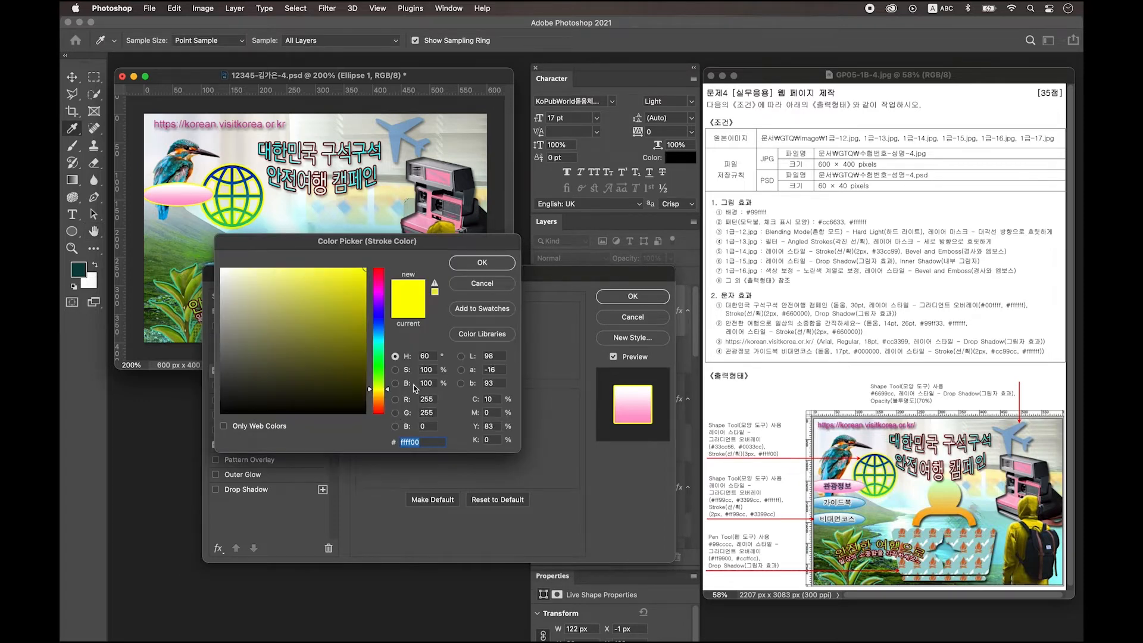
{"action": "type", "text": "ff99cc"}
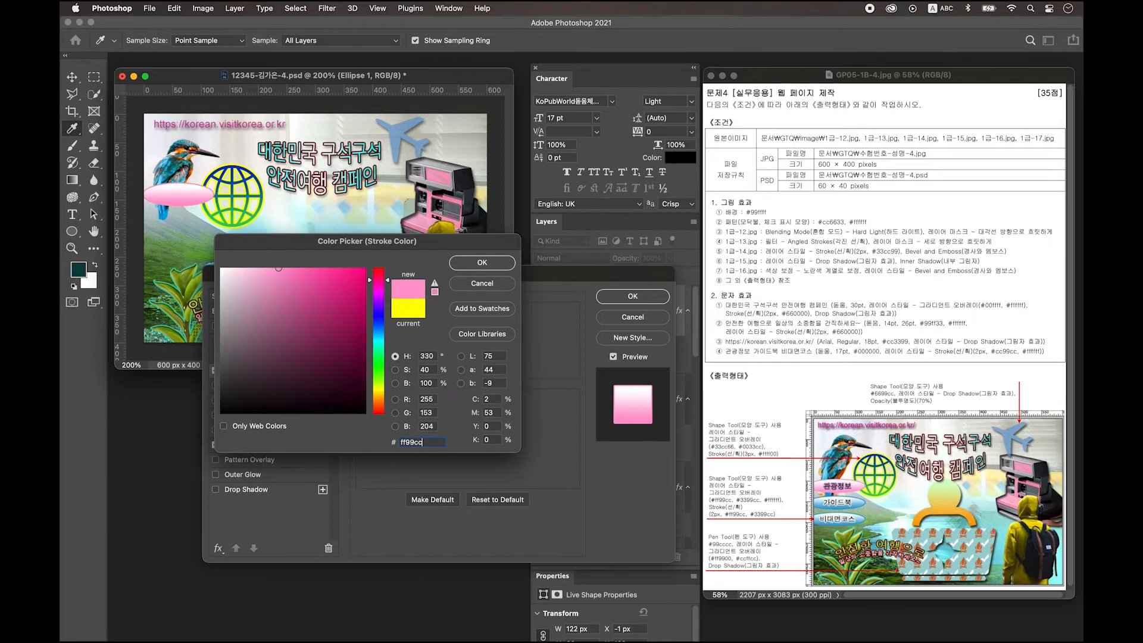
{"action": "key", "text": "Return"}
{"action": "key", "text": "Return"}
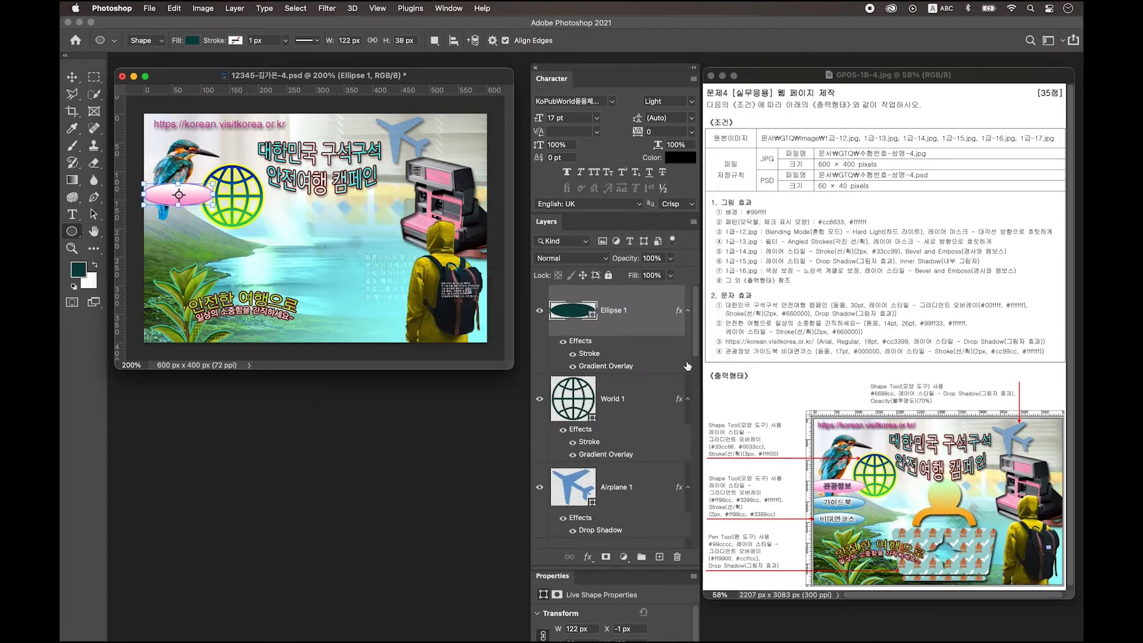
Step: Move the ellipse behind the 관광정보 text and shrink it to fit the label
{"action": "key", "text": "super+bracketleft"}
{"action": "key", "text": "super+bracketleft"}
{"action": "key", "text": "super+bracketleft"}
{"action": "key", "text": "super+bracketleft"}
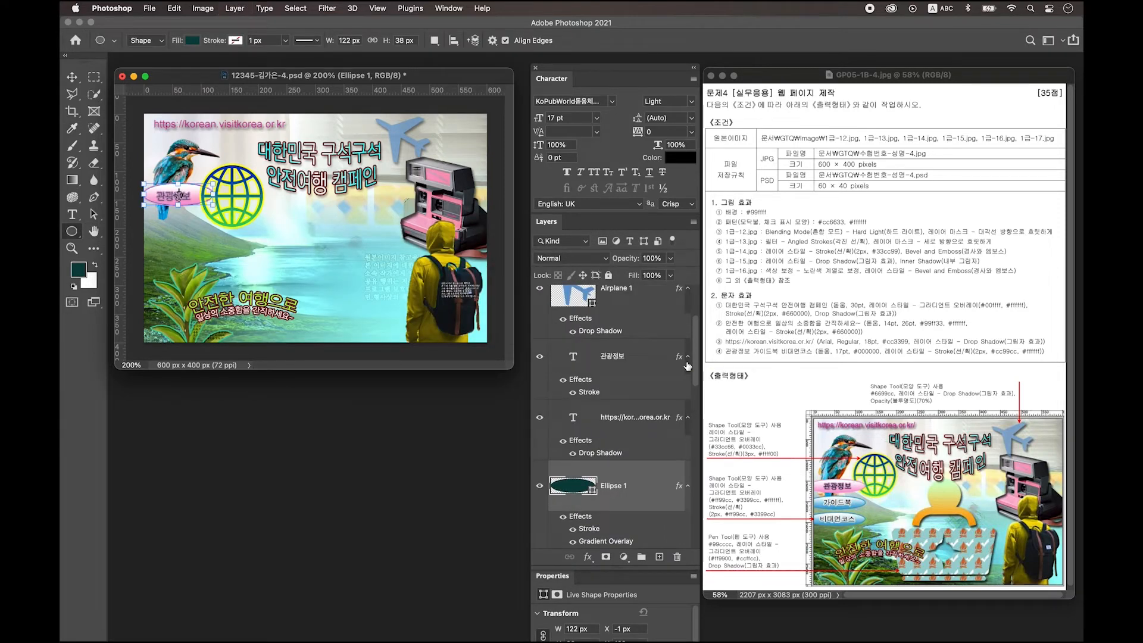
{"action": "key", "text": "super+bracketright"}
{"action": "key", "text": "super+t"}
{"action": "left_click_drag", "start_coordinate": [212, 196], "coordinate": [207, 198]}
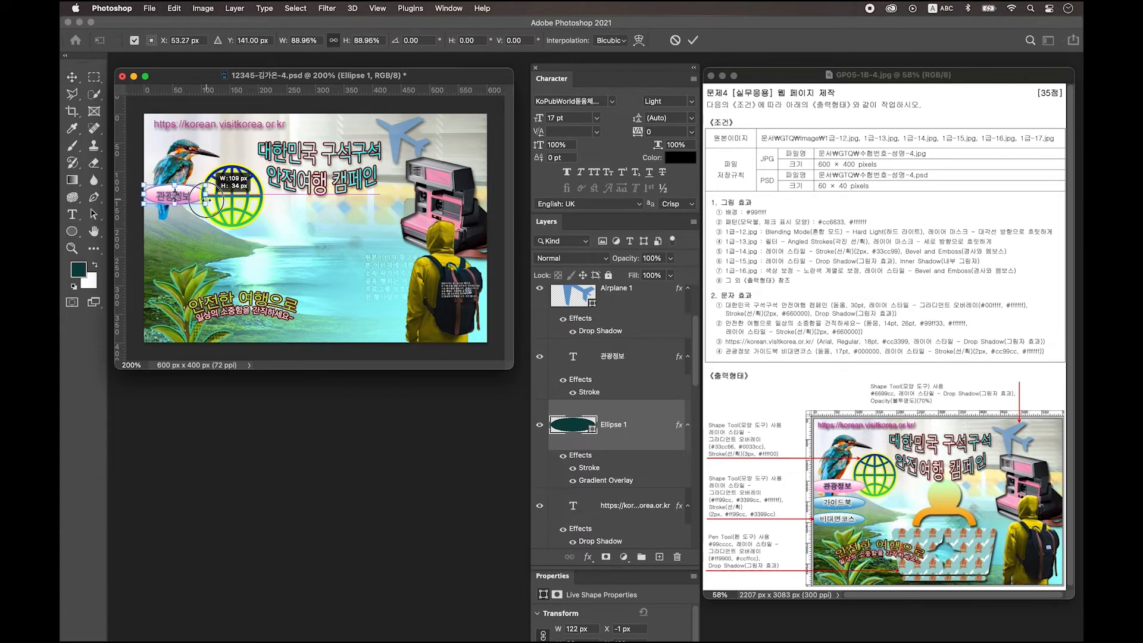
{"action": "left_click", "coordinate": [649, 356]}
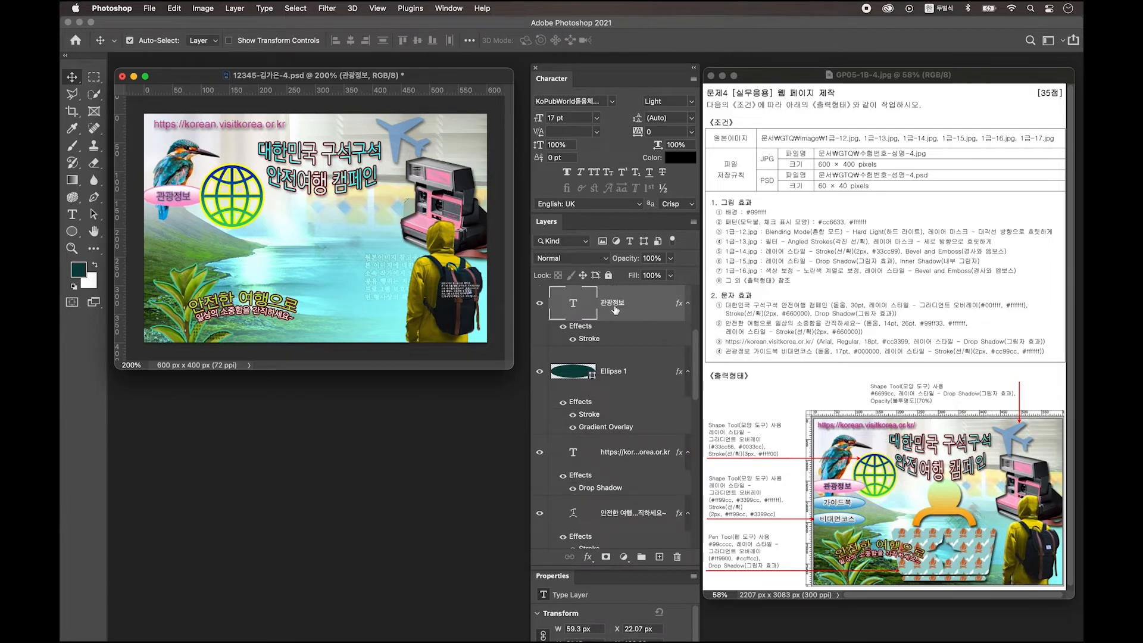
Step: Duplicate the ellipse and its 관광정보 label about 44 px lower
{"action": "left_click", "coordinate": [641, 371]}
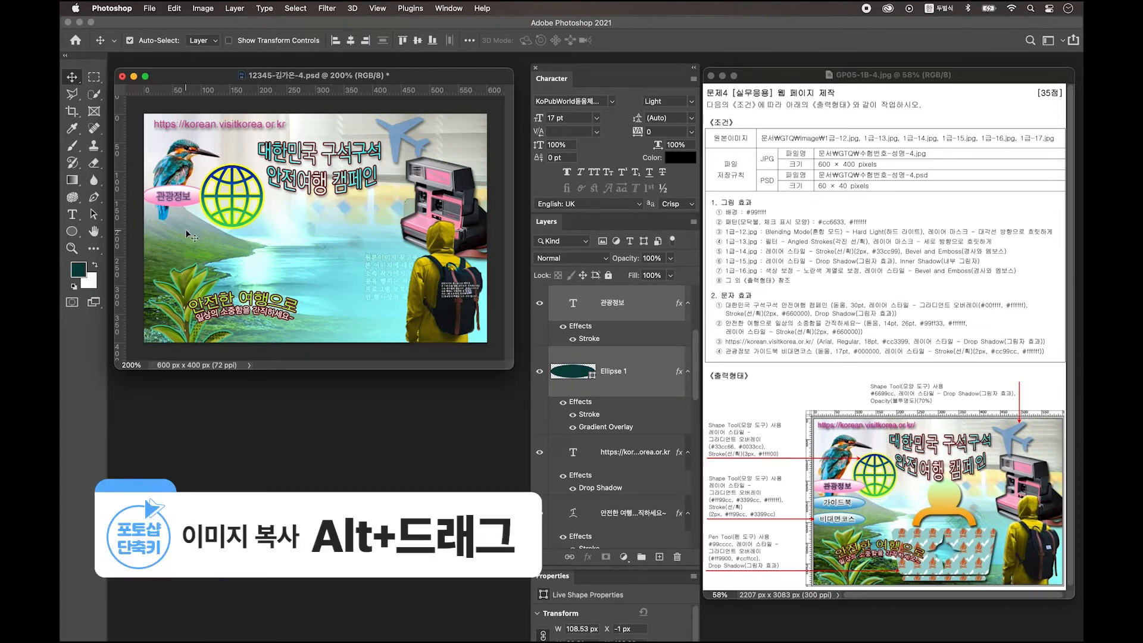
{"action": "left_click_drag", "start_coordinate": [196, 198], "coordinate": [195, 222]}
{"action": "scroll", "coordinate": [646, 375], "scroll_direction": "up", "scroll_amount": 5}
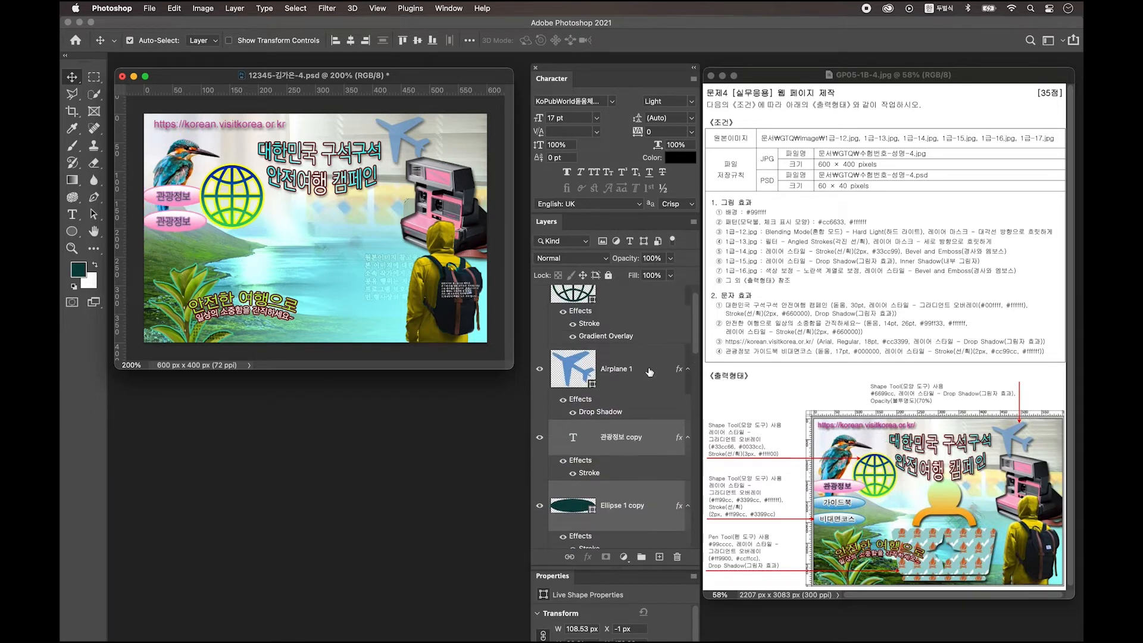
{"action": "scroll", "coordinate": [631, 393], "scroll_direction": "down", "scroll_amount": 4}
{"action": "left_click", "coordinate": [629, 400]}
{"action": "left_click", "coordinate": [624, 334]}
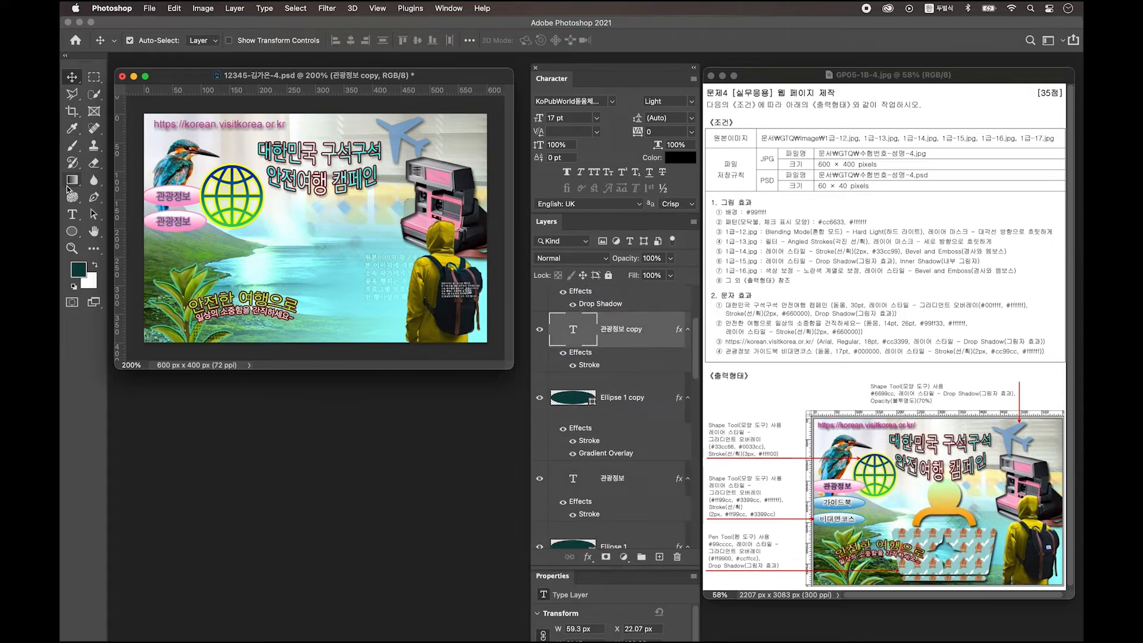
Step: Change the copied label's text to 가이드북
{"action": "left_click", "coordinate": [73, 215]}
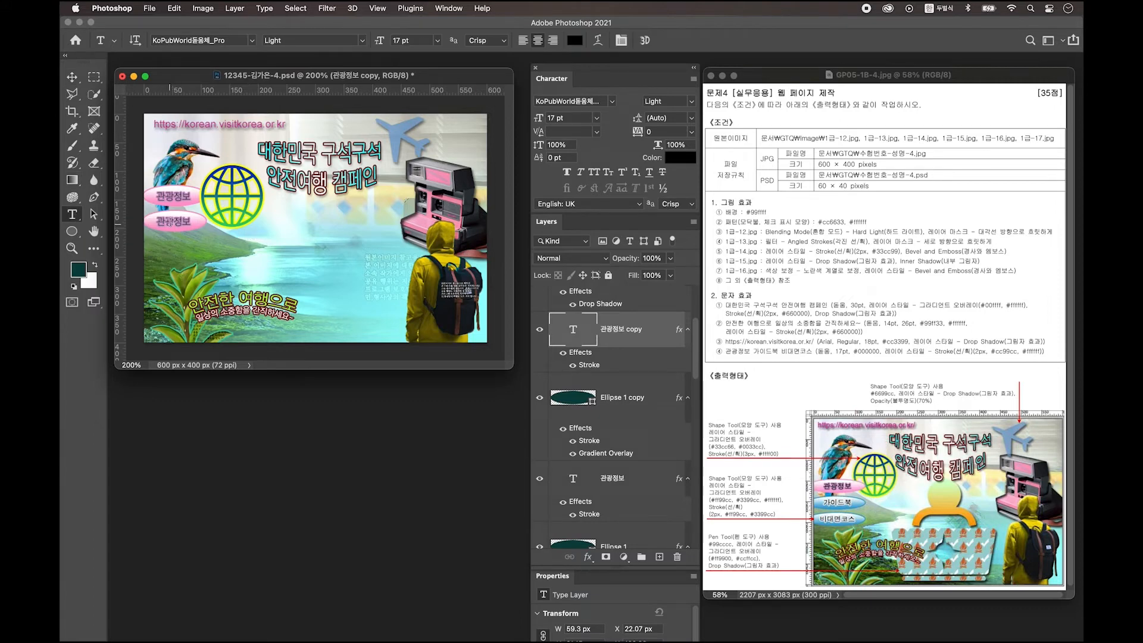
{"action": "double_click", "coordinate": [170, 223]}
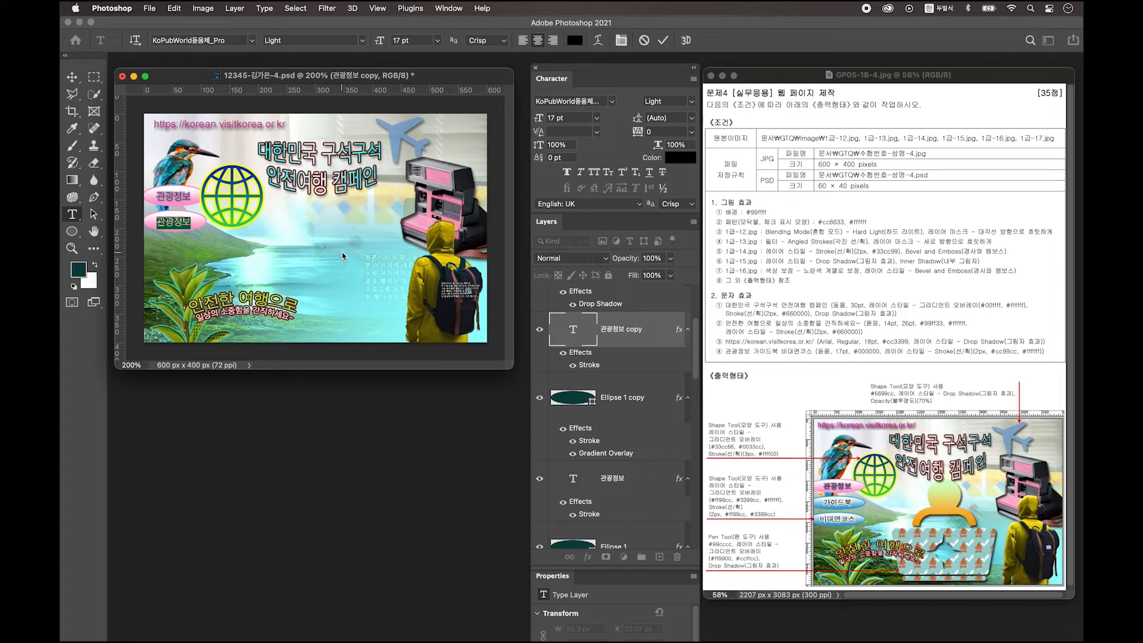
{"action": "type", "text": "가이드북"}
{"action": "left_click", "coordinate": [72, 76]}
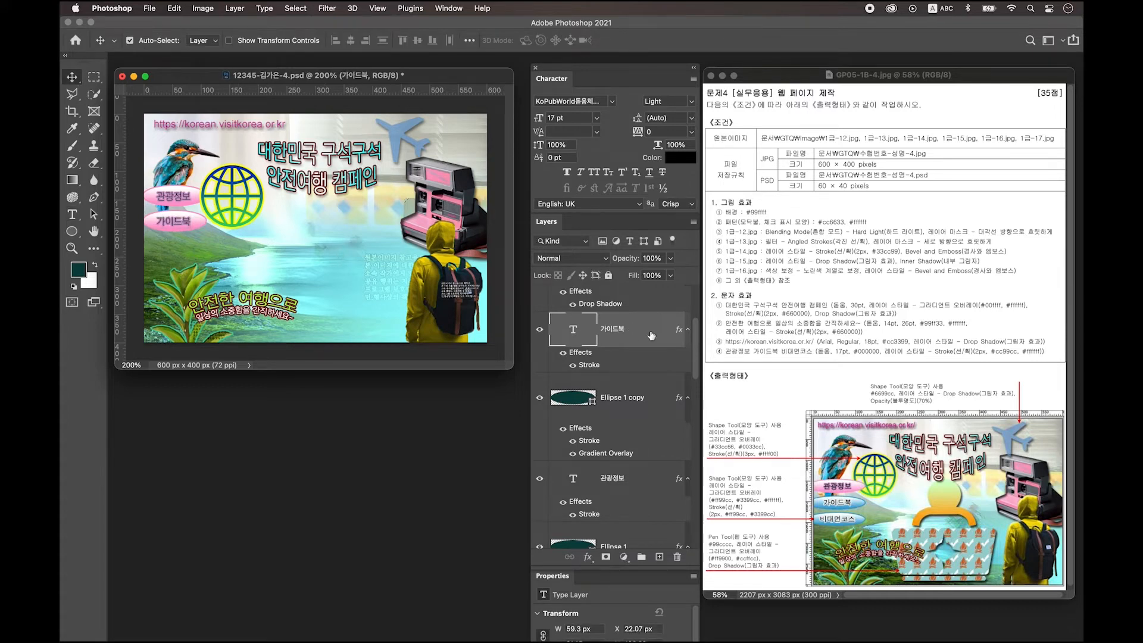
Step: Set the 가이드북 text's stroke colour to #ffffff
{"action": "double_click", "coordinate": [652, 336]}
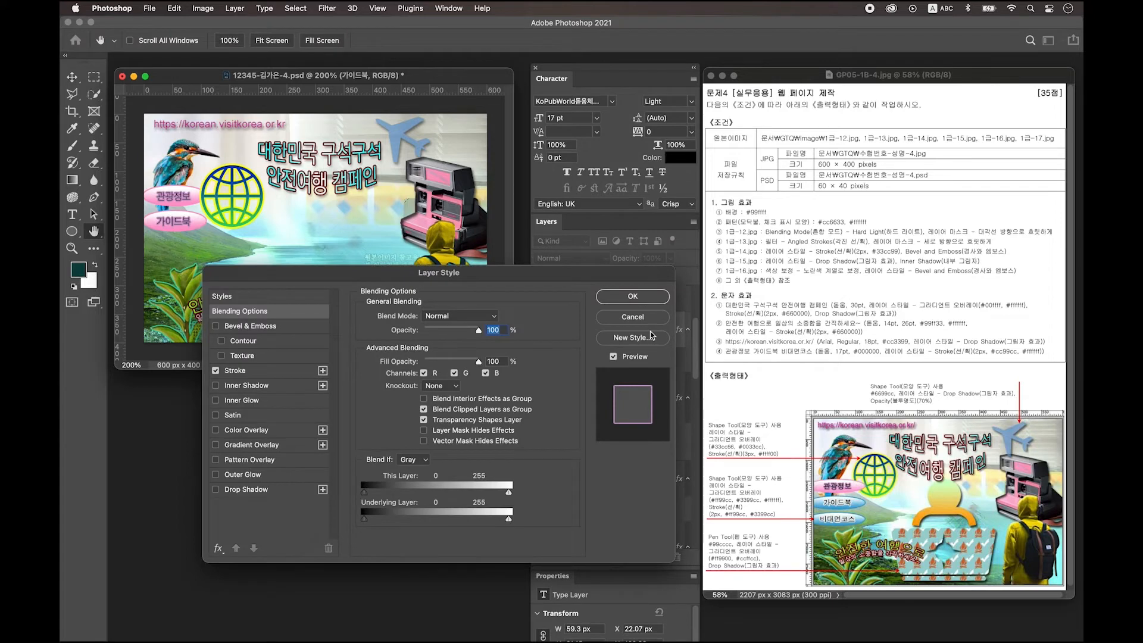
{"action": "left_click", "coordinate": [244, 371]}
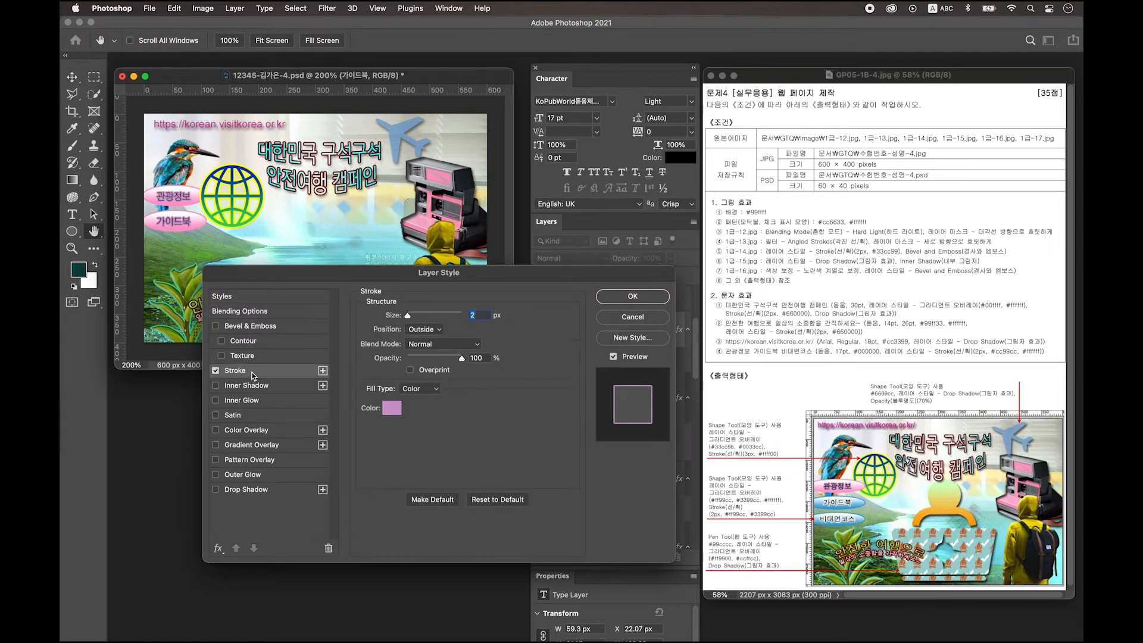
{"action": "left_click", "coordinate": [394, 416]}
{"action": "type", "text": "f"}
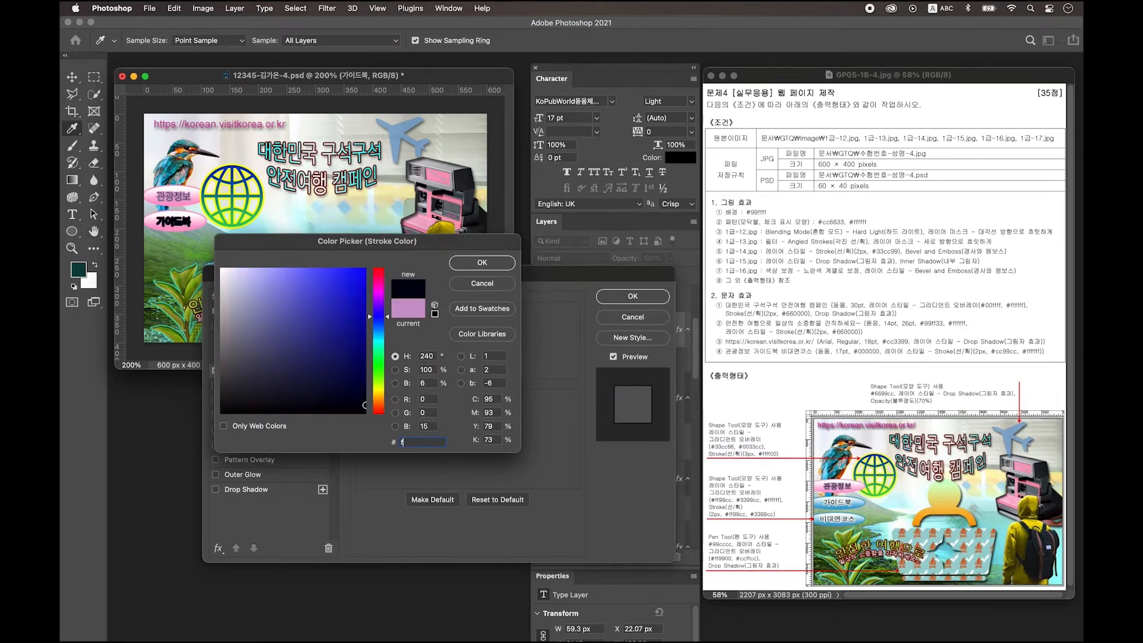
{"action": "type", "text": "fffff"}
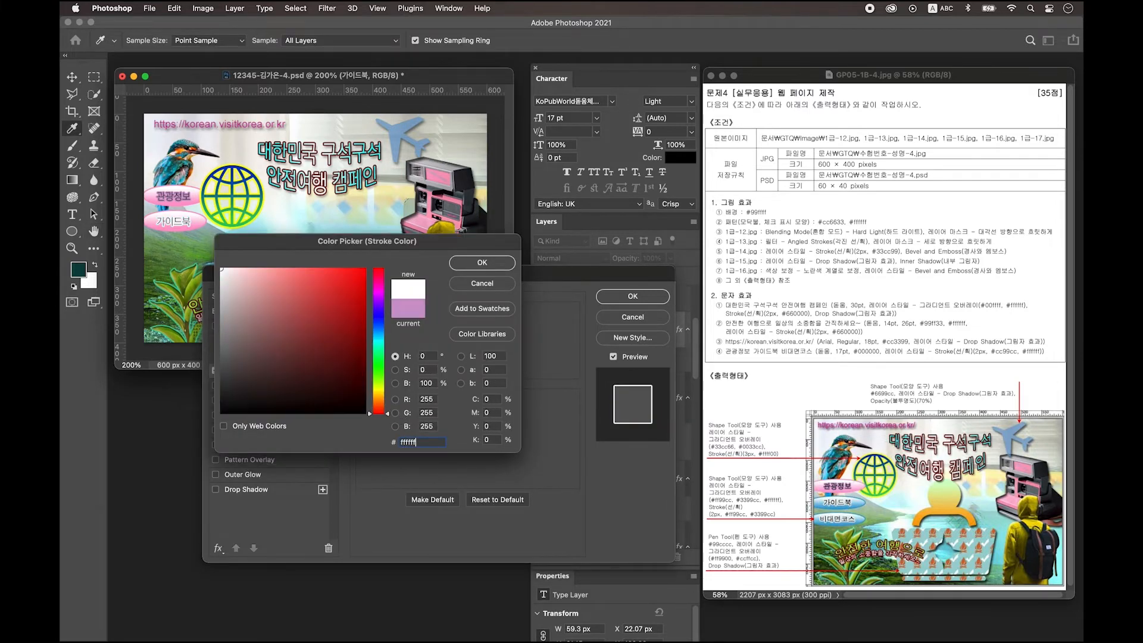
{"action": "key", "text": "Return"}
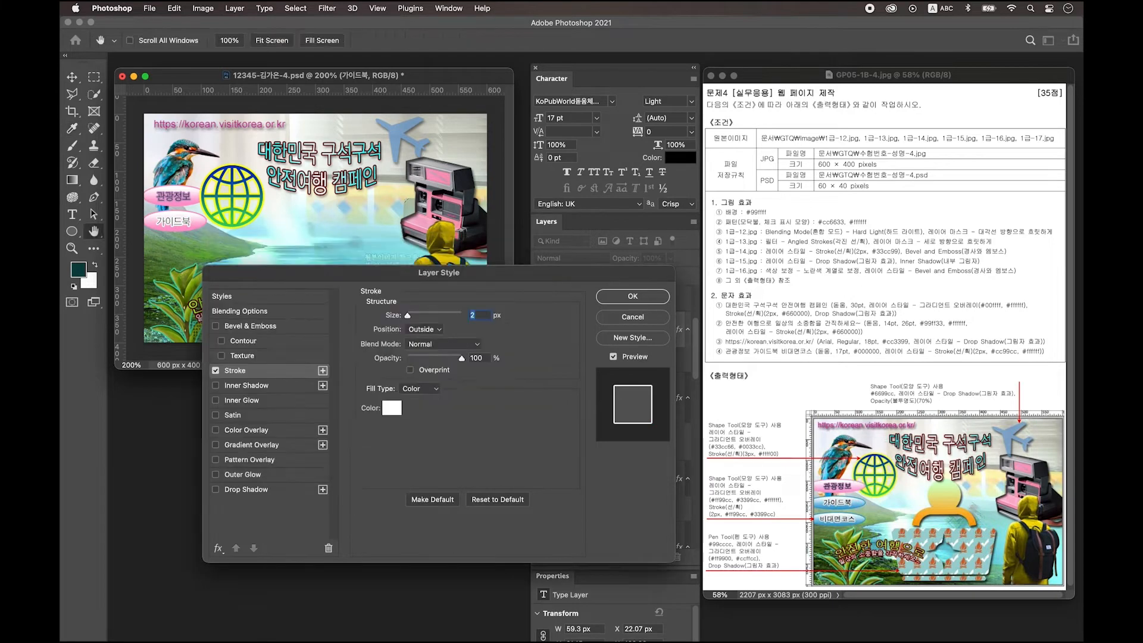
{"action": "key", "text": "Return"}
Step: Change the start colour of Ellipse 1 copy's gradient overlay to #3399cc
{"action": "left_click", "coordinate": [542, 400]}
{"action": "left_click", "coordinate": [541, 398]}
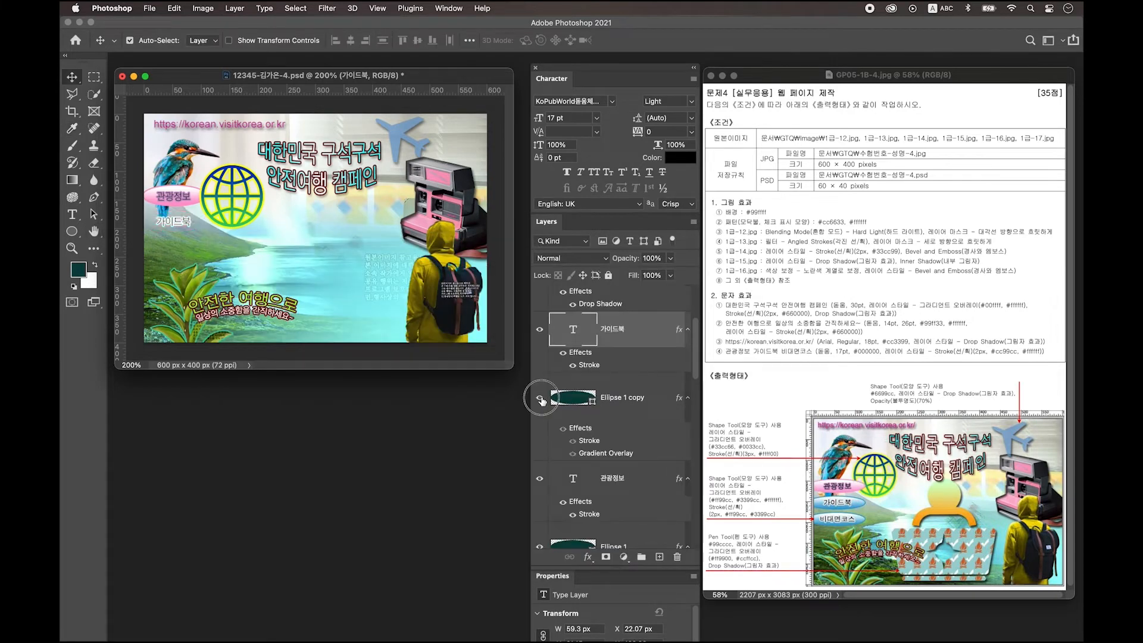
{"action": "left_click", "coordinate": [541, 398]}
{"action": "left_click", "coordinate": [541, 399]}
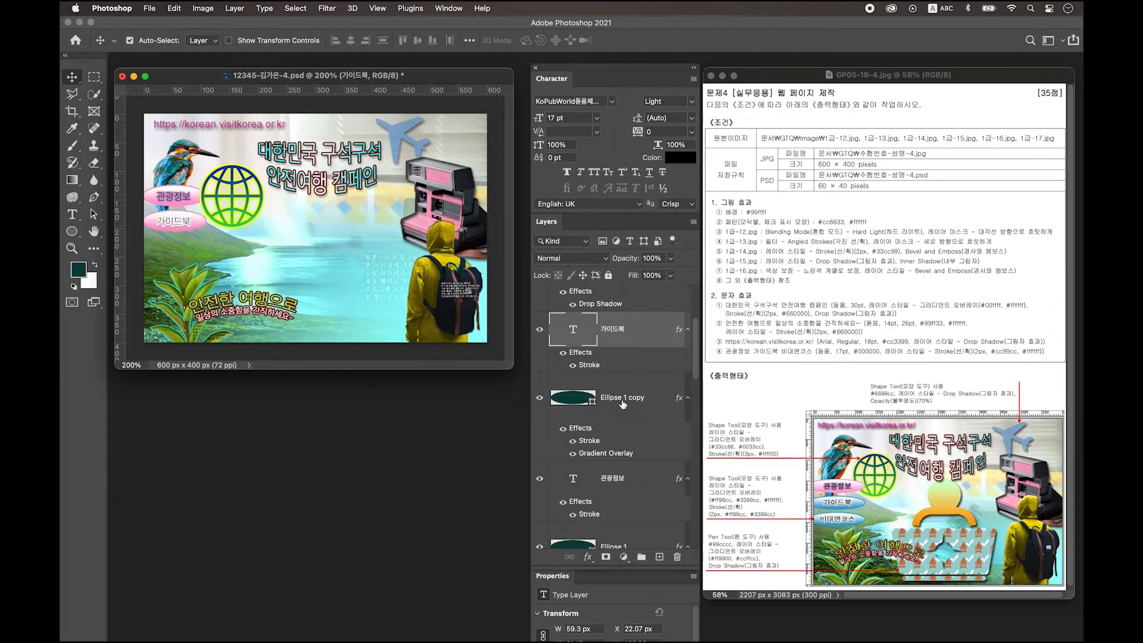
{"action": "double_click", "coordinate": [658, 399]}
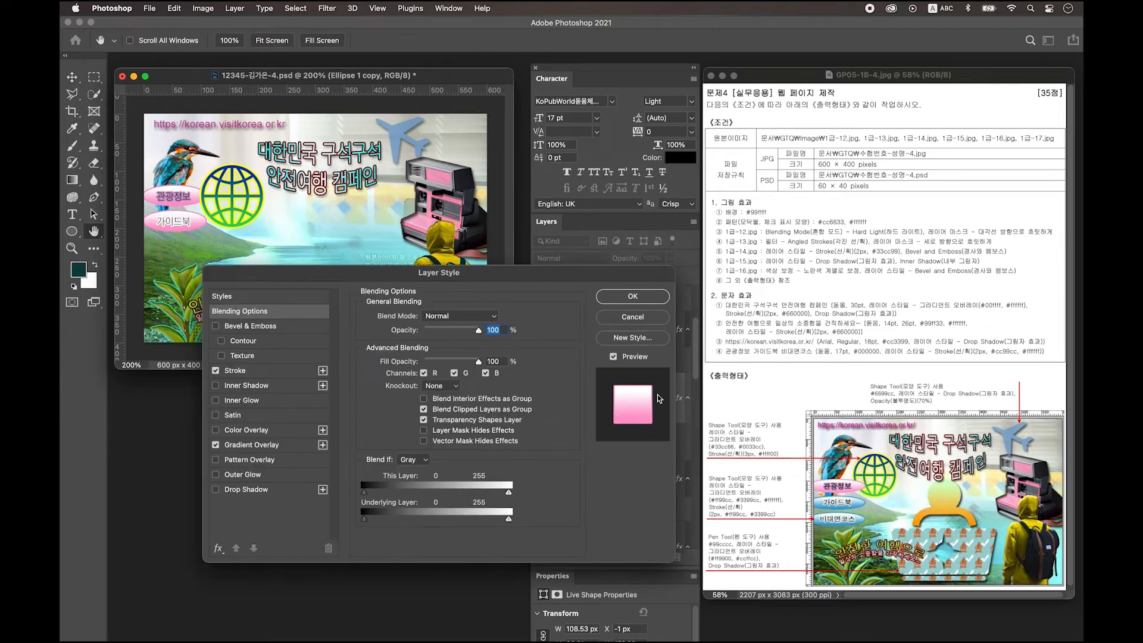
{"action": "left_click", "coordinate": [272, 448]}
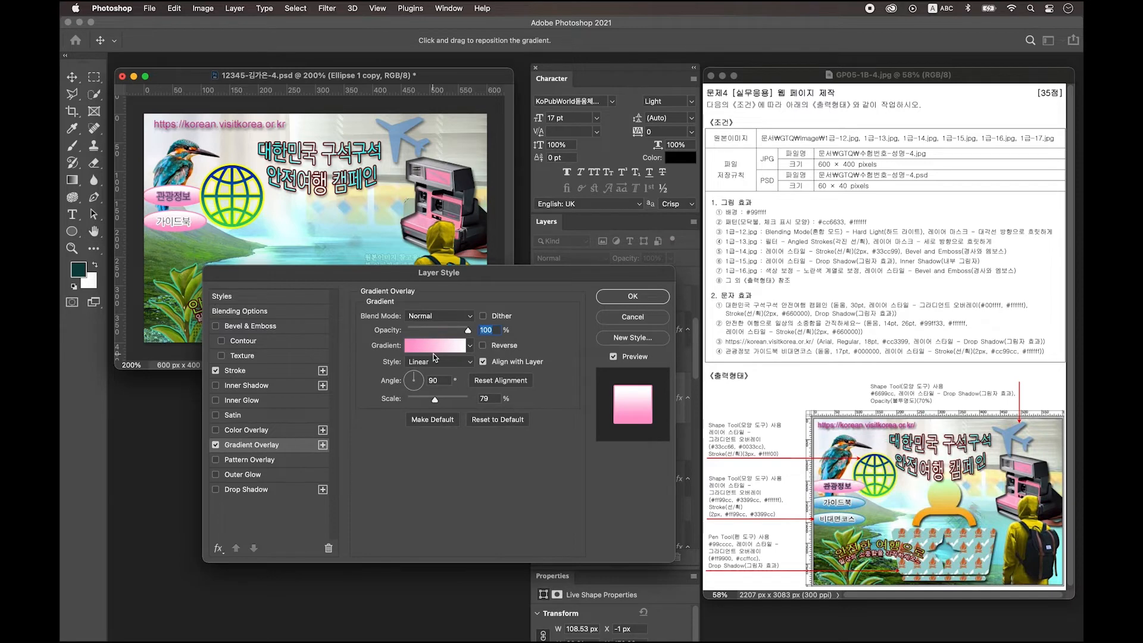
{"action": "left_click", "coordinate": [427, 348]}
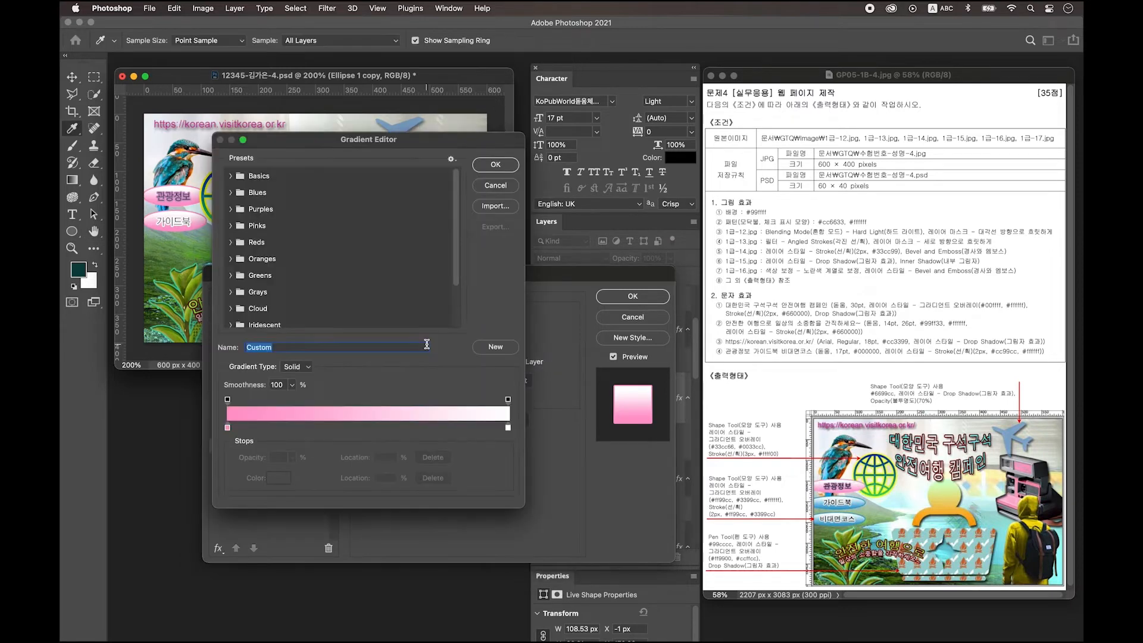
{"action": "left_click", "coordinate": [228, 428]}
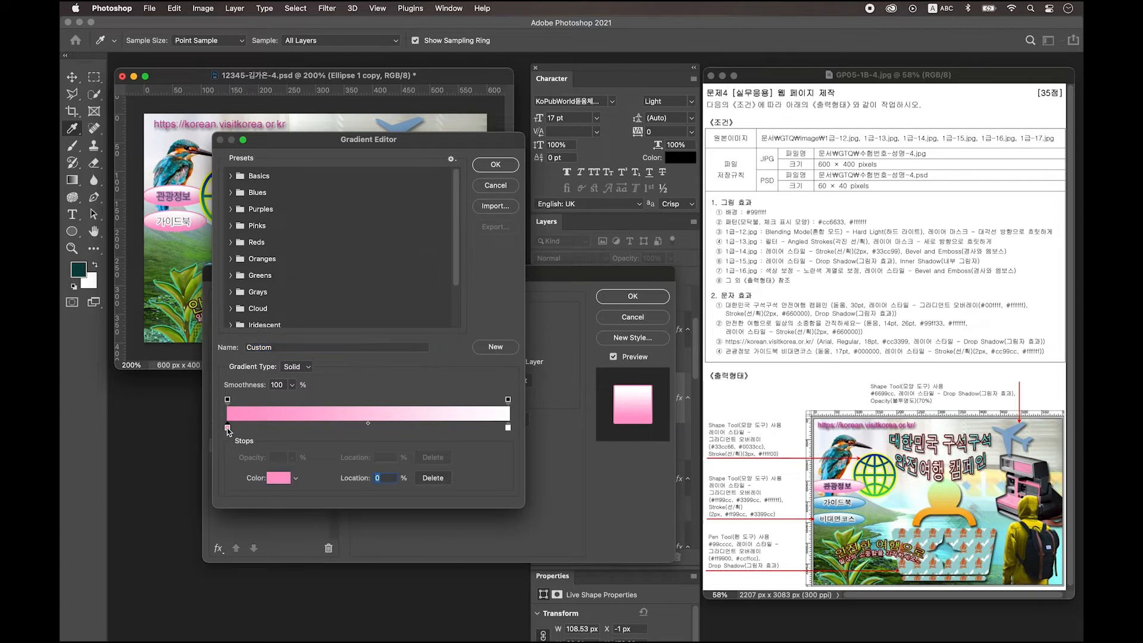
{"action": "double_click", "coordinate": [228, 429]}
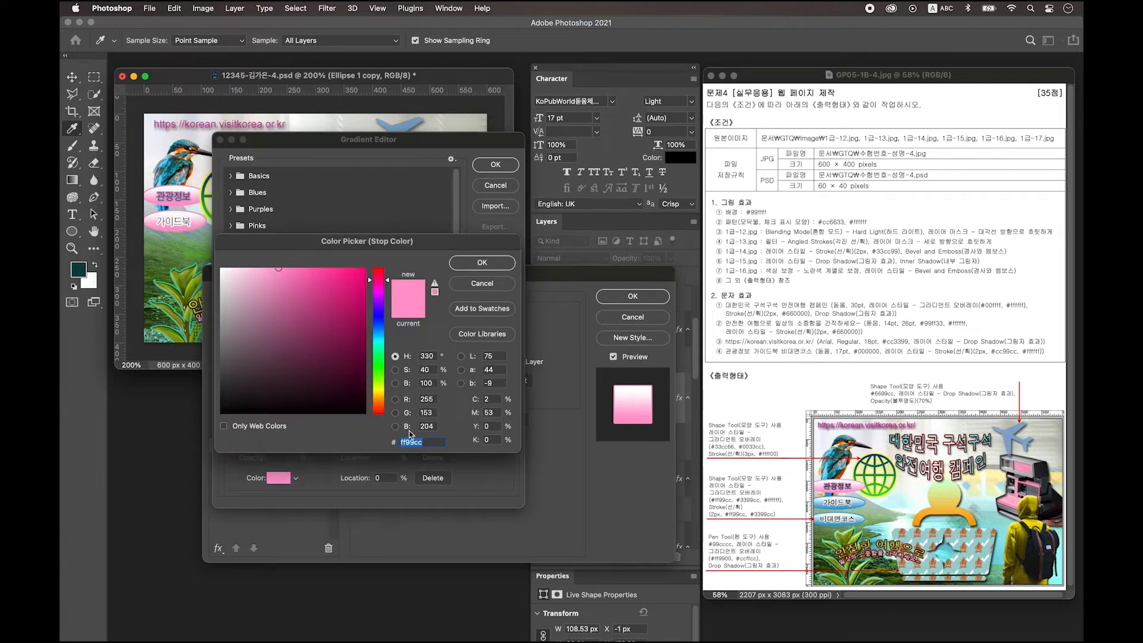
{"action": "type", "text": "33"}
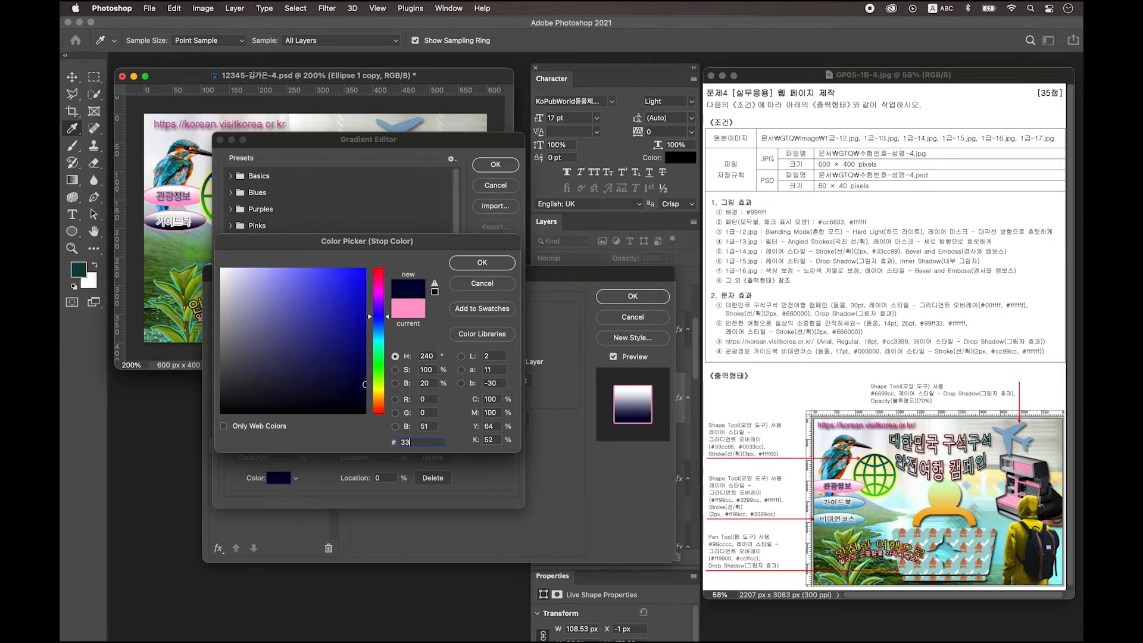
{"action": "type", "text": "99cc"}
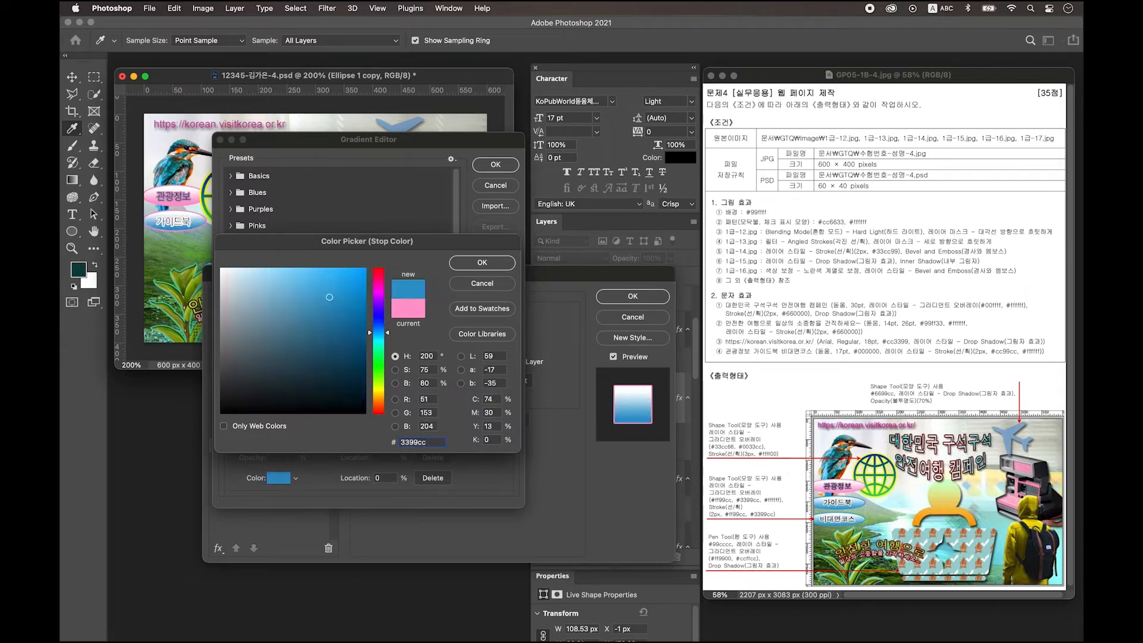
{"action": "left_click", "coordinate": [481, 263]}
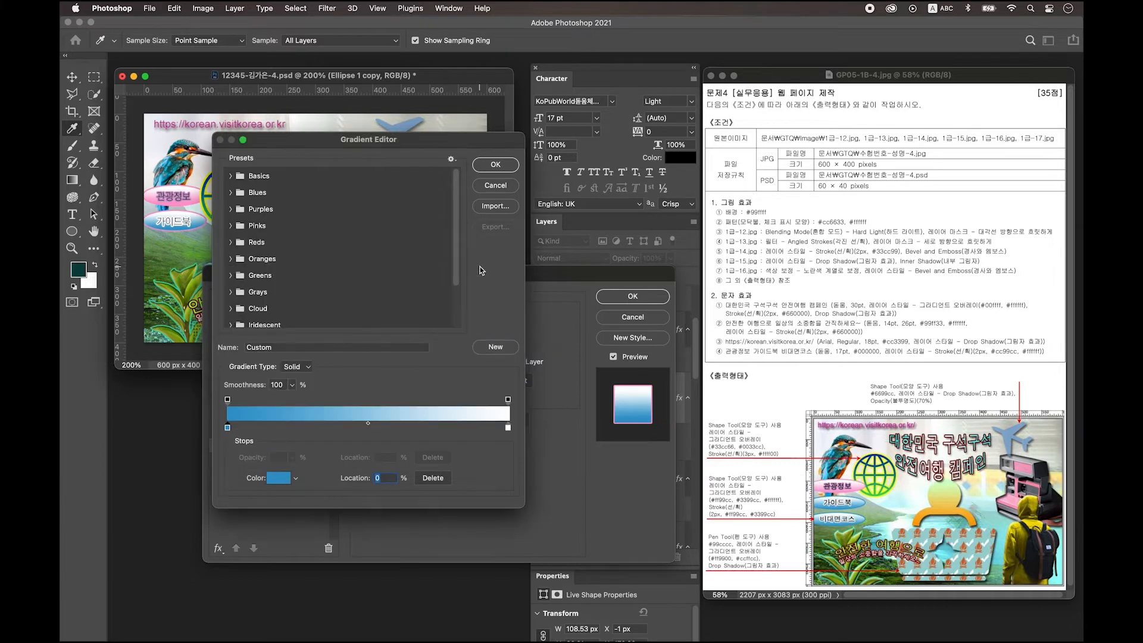
{"action": "left_click", "coordinate": [492, 167]}
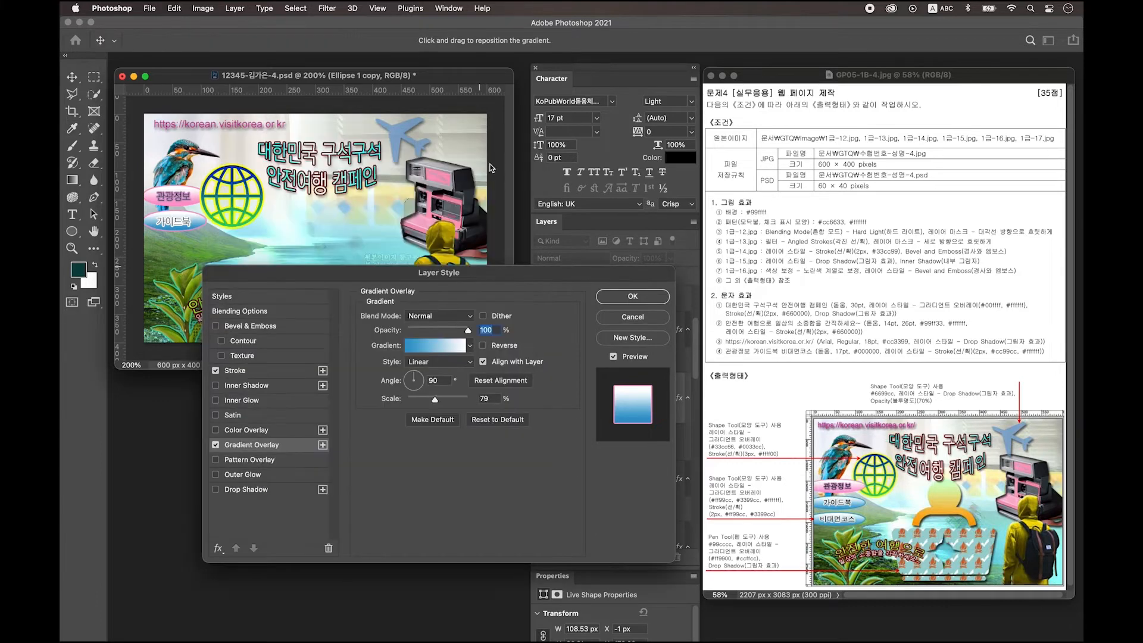
Step: Set the button's stroke colour to #3399cc and apply the styles
{"action": "left_click", "coordinate": [238, 371]}
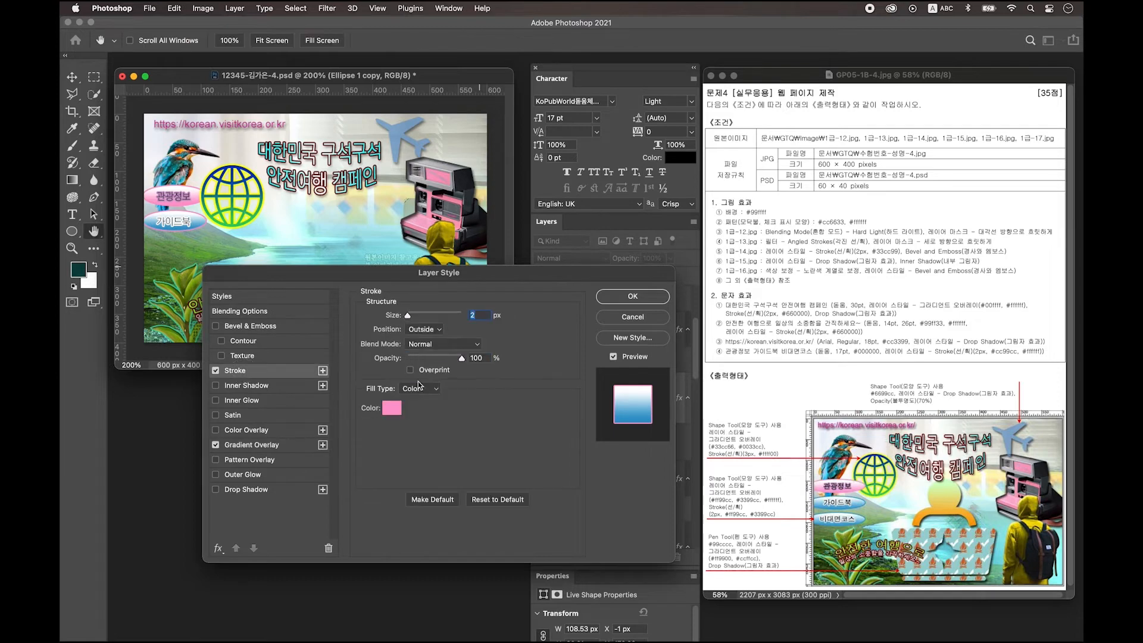
{"action": "left_click", "coordinate": [392, 408]}
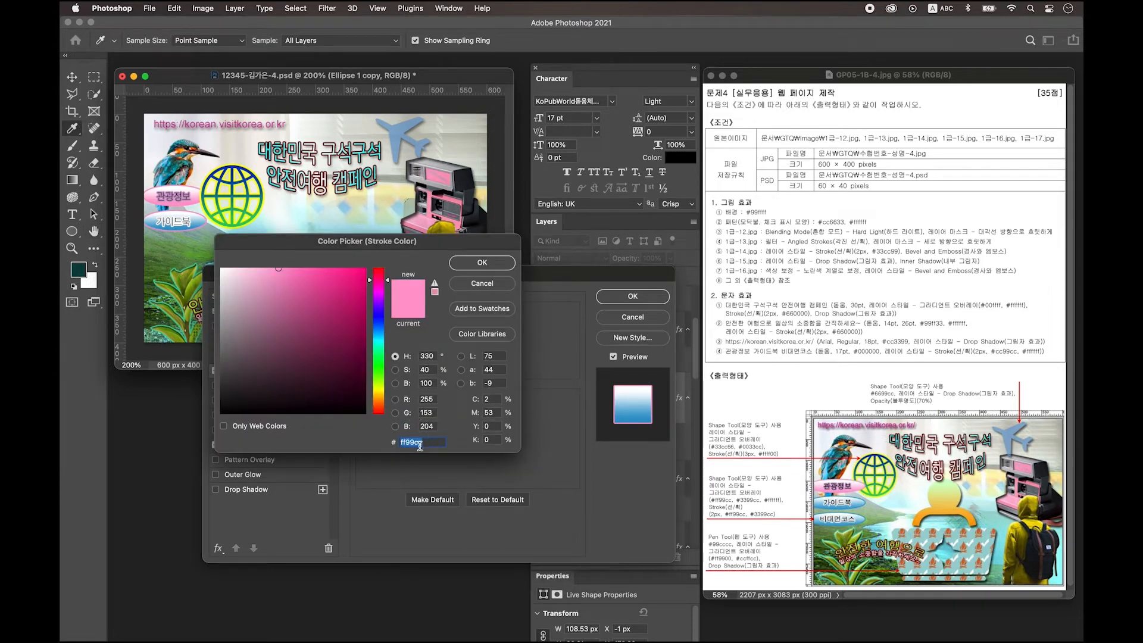
{"action": "type", "text": "3399cc"}
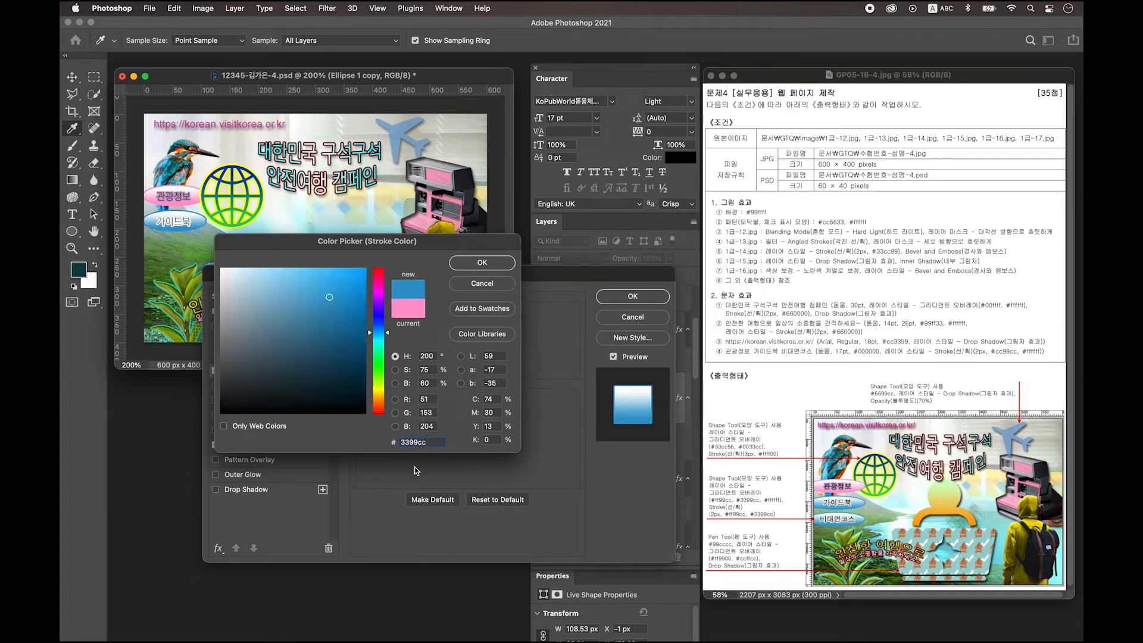
{"action": "left_click", "coordinate": [483, 263]}
{"action": "key", "text": "Return"}
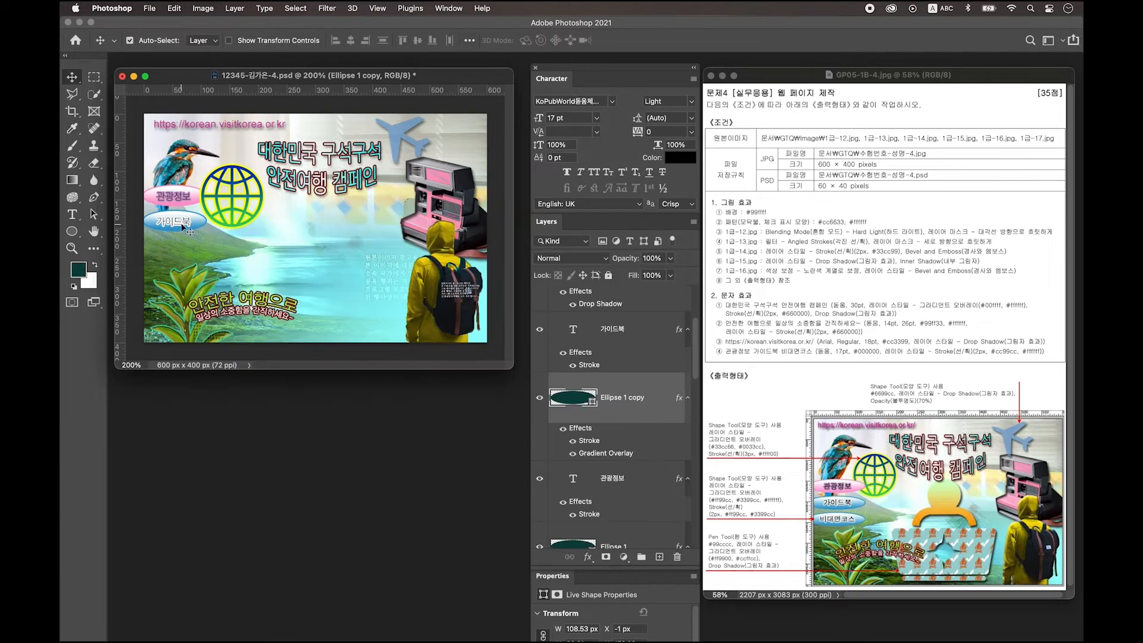
Step: Copy the blue ellipse together with its 가이드북 label to just below the original
{"action": "left_click", "coordinate": [641, 339], "text": "shift"}
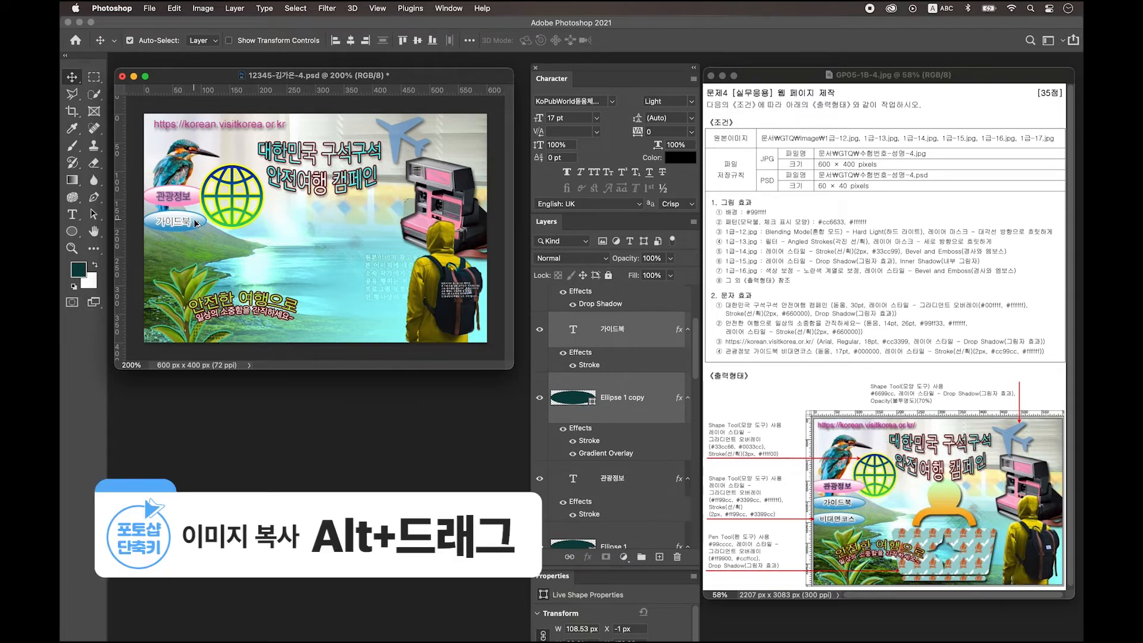
{"action": "left_click_drag", "start_coordinate": [196, 227], "coordinate": [194, 247]}
{"action": "scroll", "coordinate": [603, 404], "scroll_direction": "up", "scroll_amount": 3}
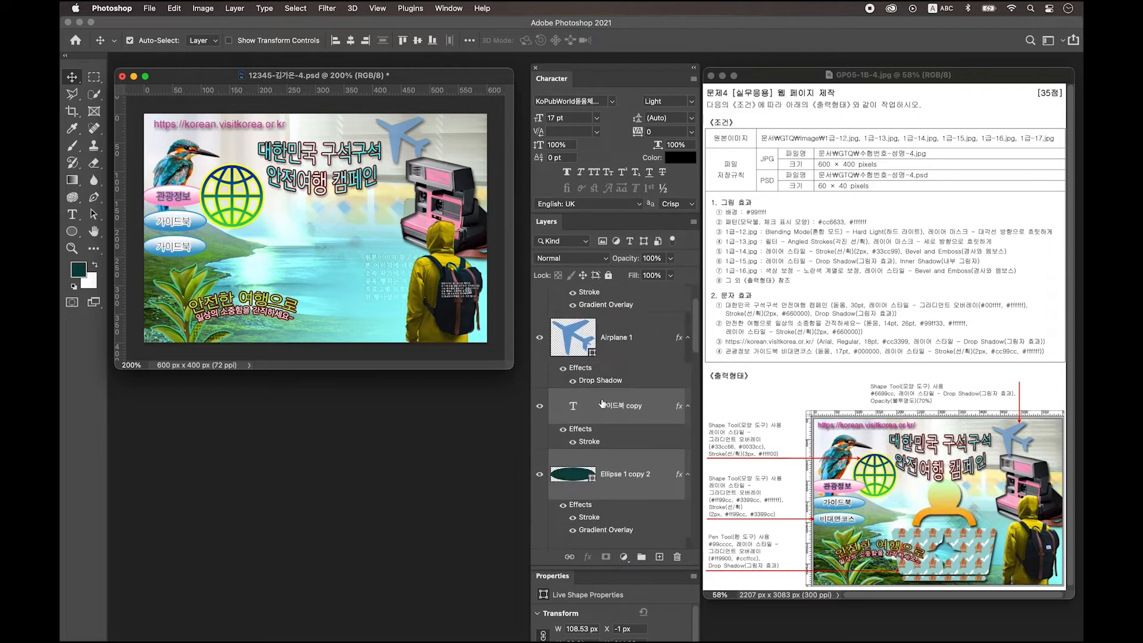
Step: Replace the third button's label with 비대면 코스 and select the World 1 layer
{"action": "left_click", "coordinate": [660, 409]}
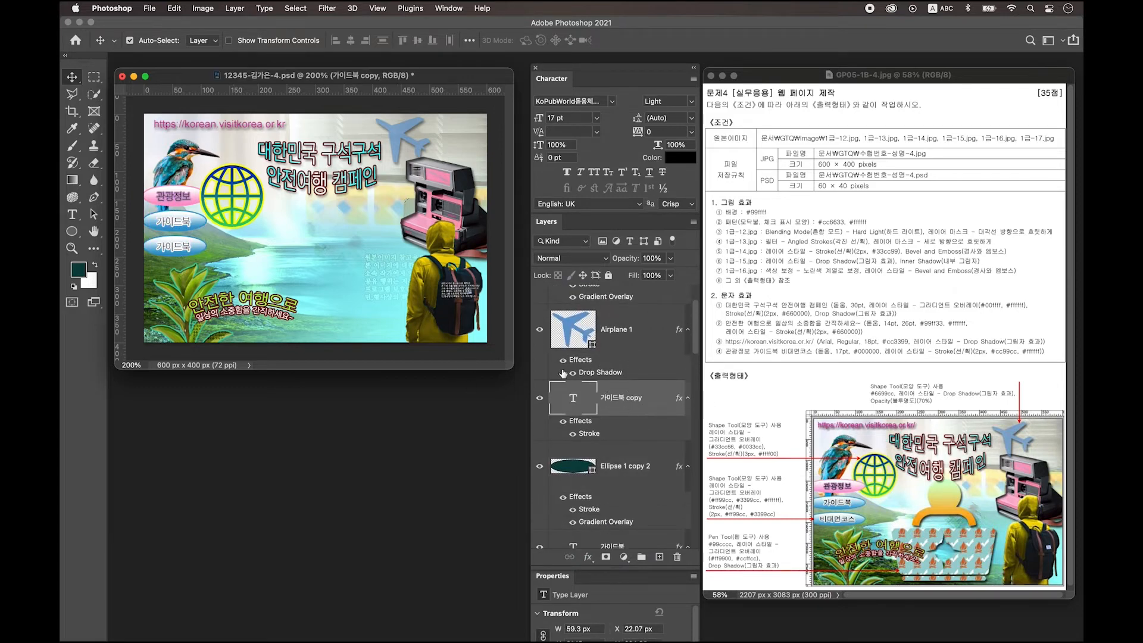
{"action": "left_click", "coordinate": [72, 215]}
{"action": "left_click", "coordinate": [172, 250]}
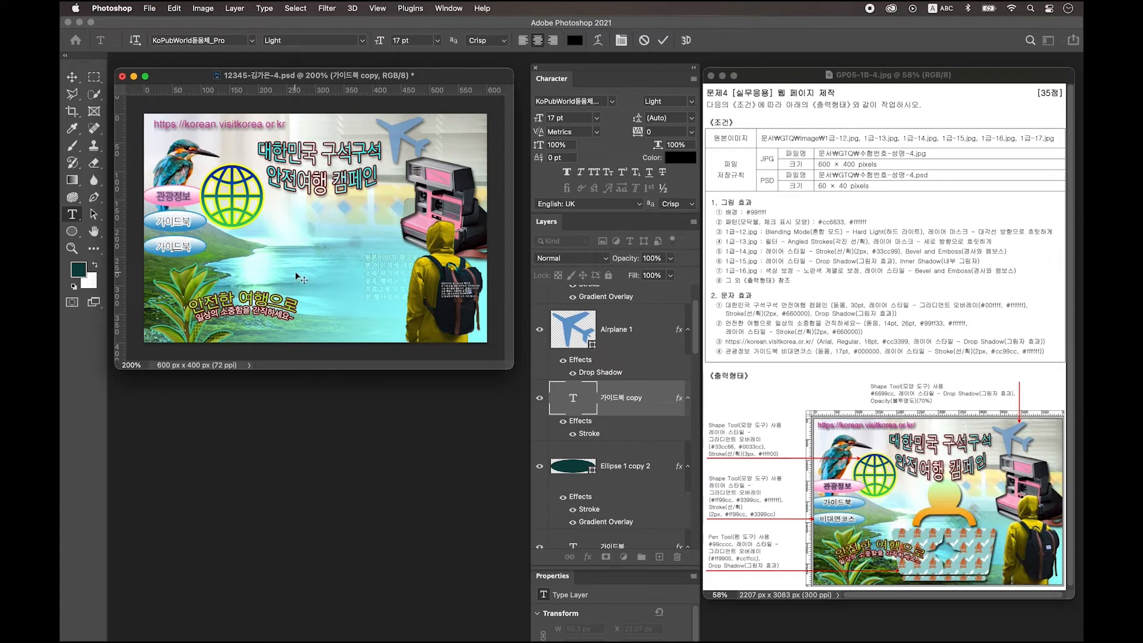
{"action": "key", "text": "super+a"}
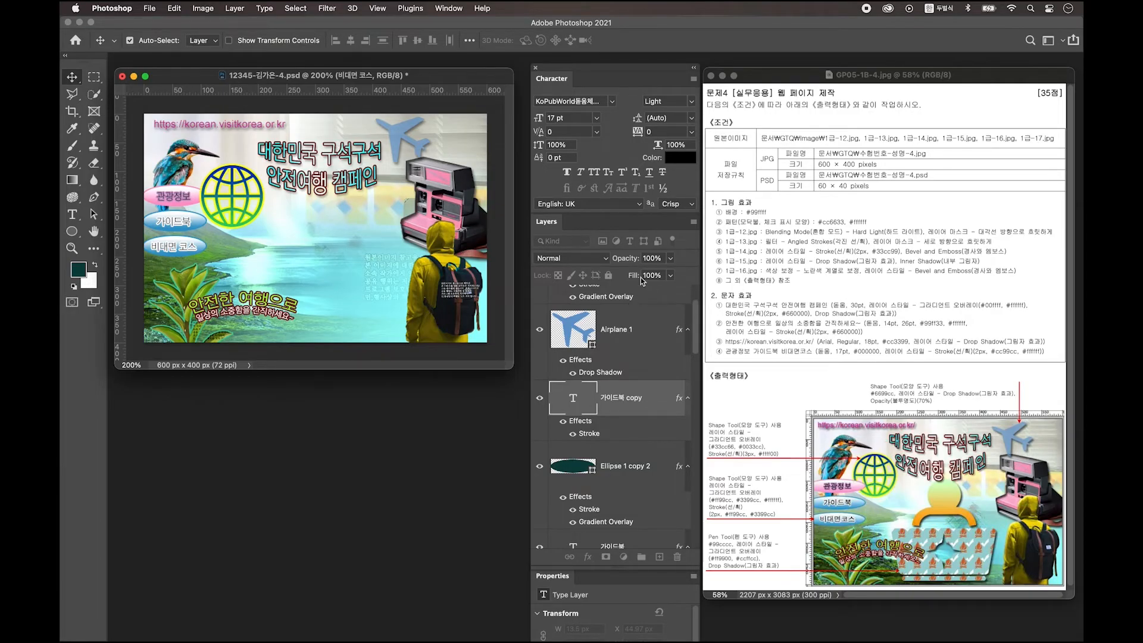
{"action": "scroll", "coordinate": [614, 321], "scroll_direction": "up", "scroll_amount": 2}
{"action": "left_click", "coordinate": [619, 312]}
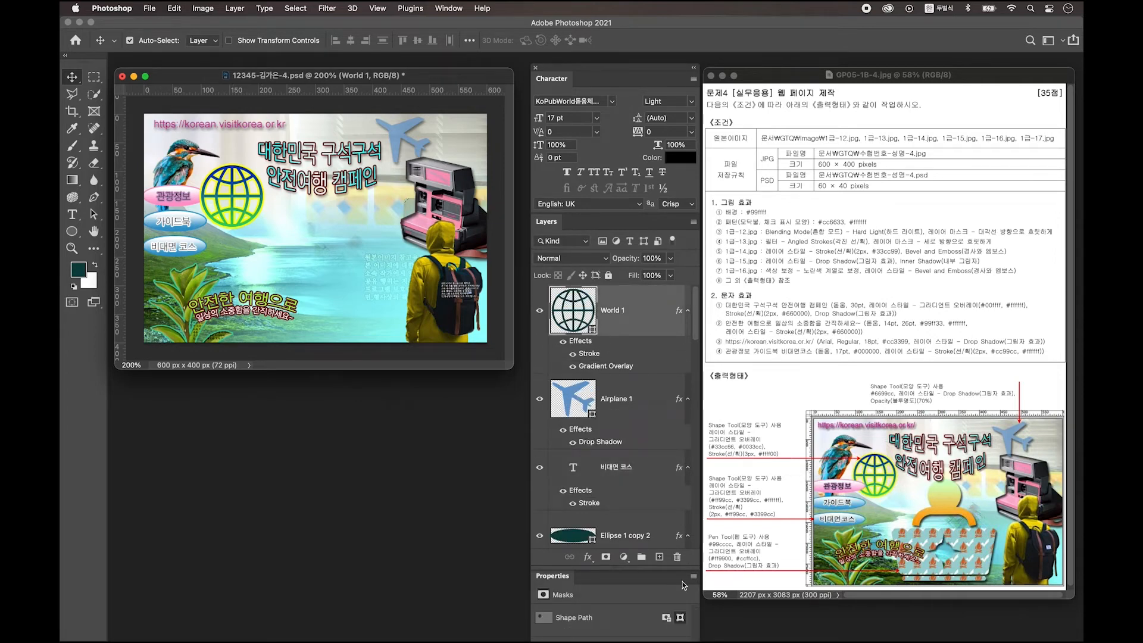
Step: On a new layer, draw an 88 px dark circle beside the globe, then add another empty layer
{"action": "left_click", "coordinate": [659, 557]}
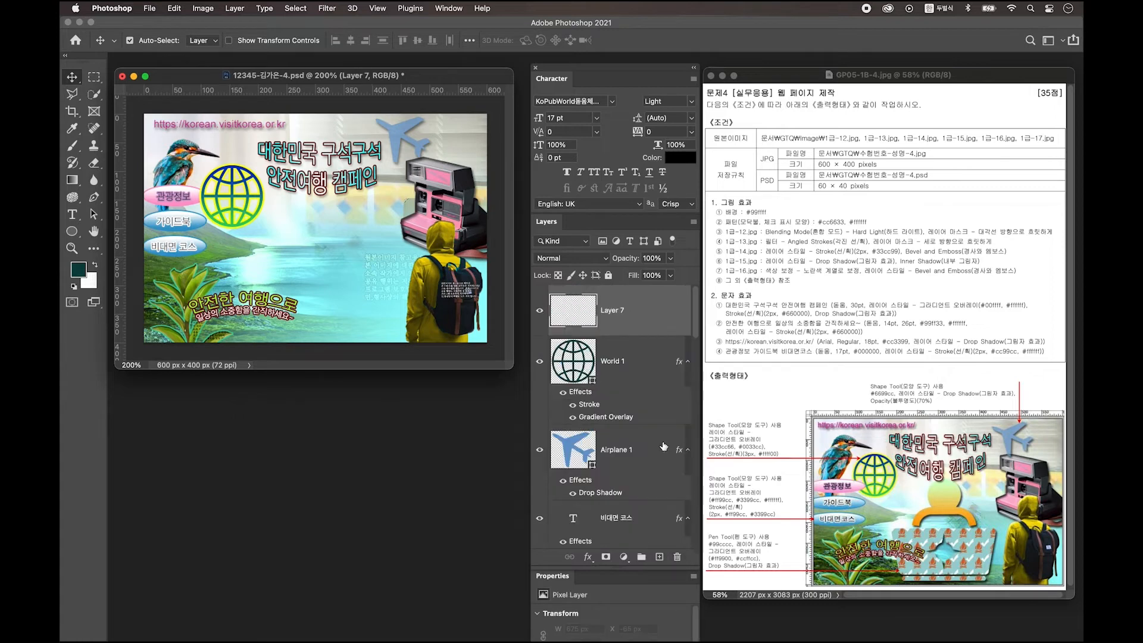
{"action": "key", "text": "u"}
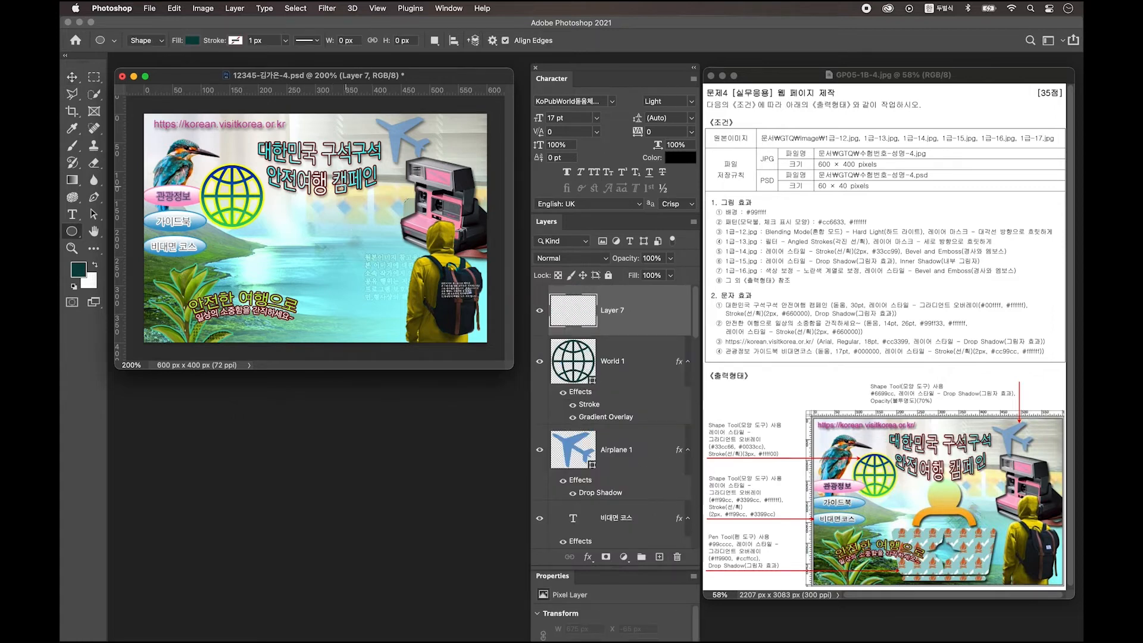
{"action": "left_click_drag", "start_coordinate": [301, 193], "coordinate": [351, 252]}
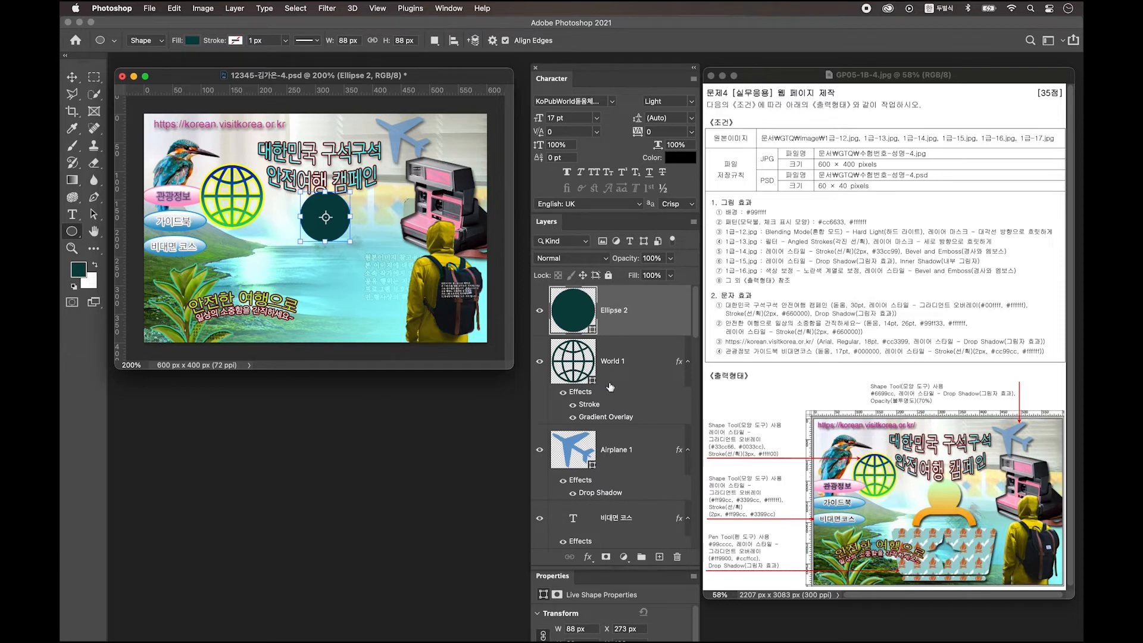
{"action": "left_click", "coordinate": [660, 557]}
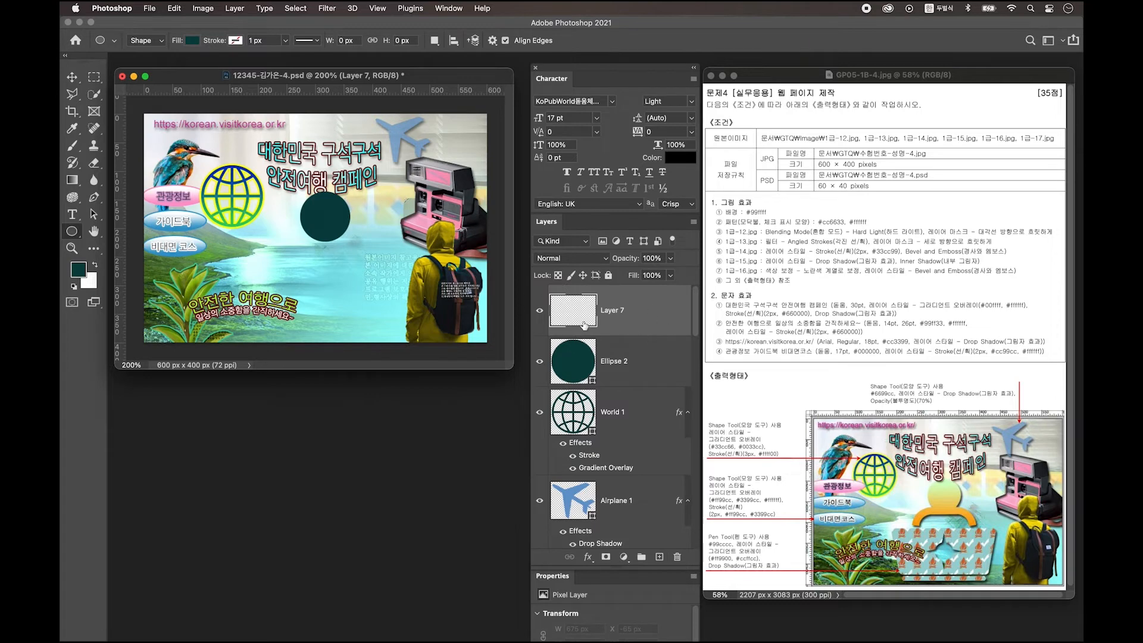
Step: Draw a rectangle just below the circle with the Rectangle Tool
{"action": "left_click", "coordinate": [73, 231]}
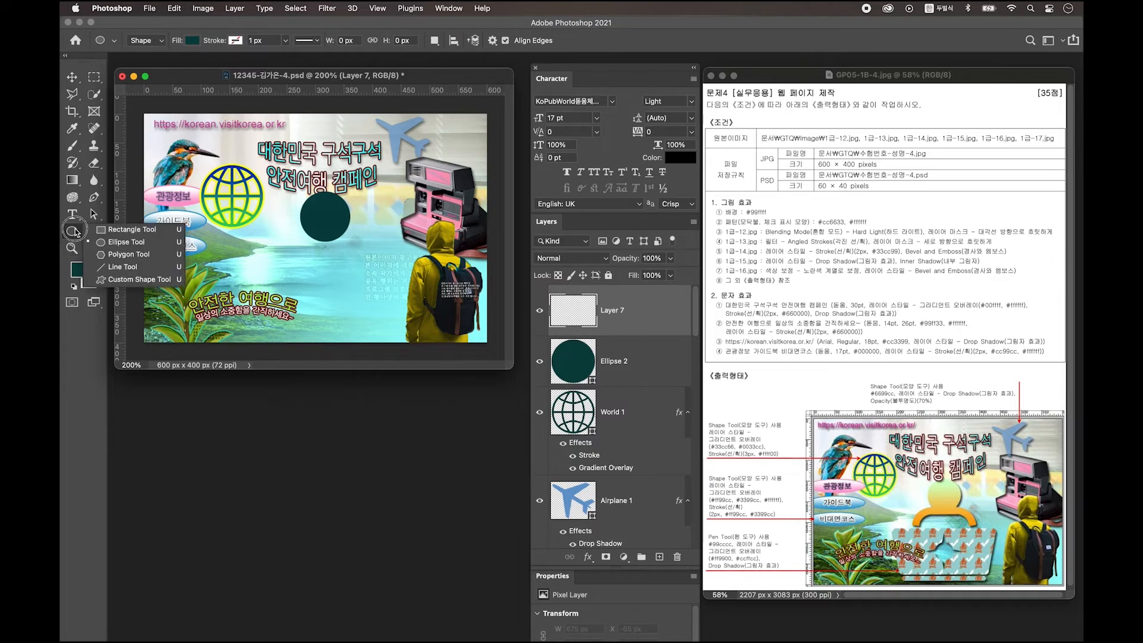
{"action": "left_click", "coordinate": [130, 229]}
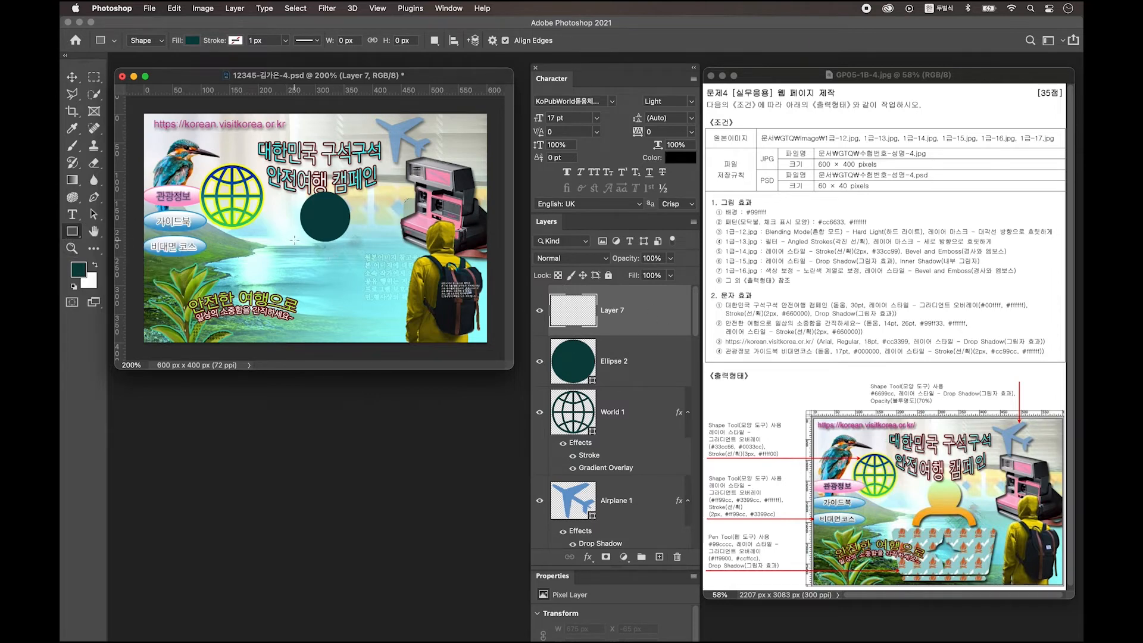
{"action": "left_click_drag", "start_coordinate": [293, 237], "coordinate": [354, 303]}
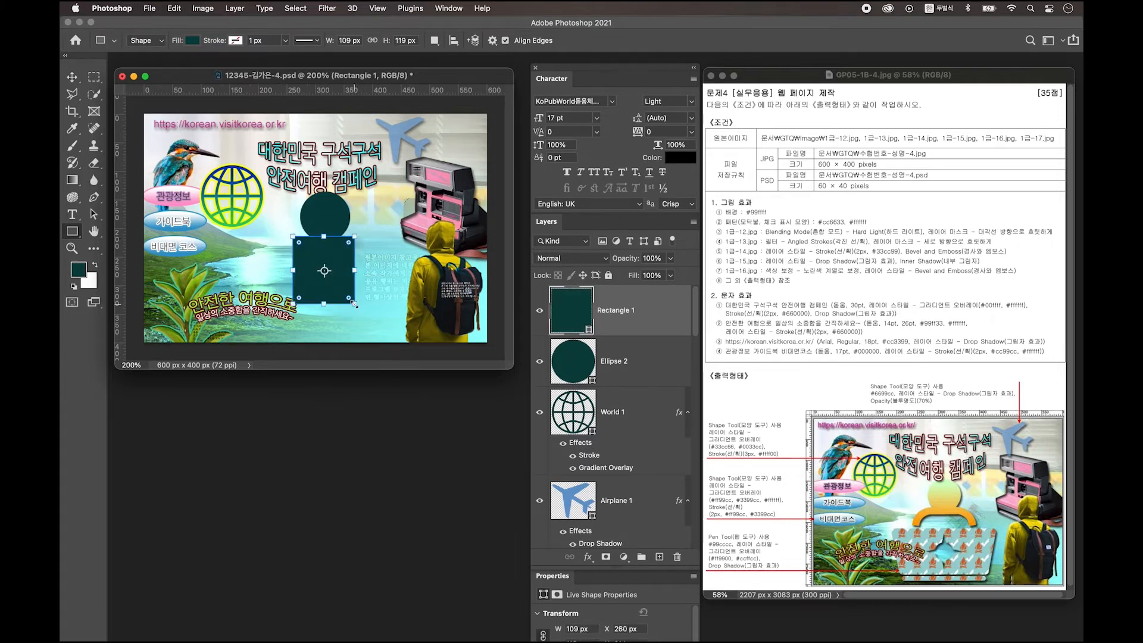
Step: Round its corners to 30 px in Properties, then draw a smaller rectangle inside it
{"action": "left_click", "coordinate": [448, 9]}
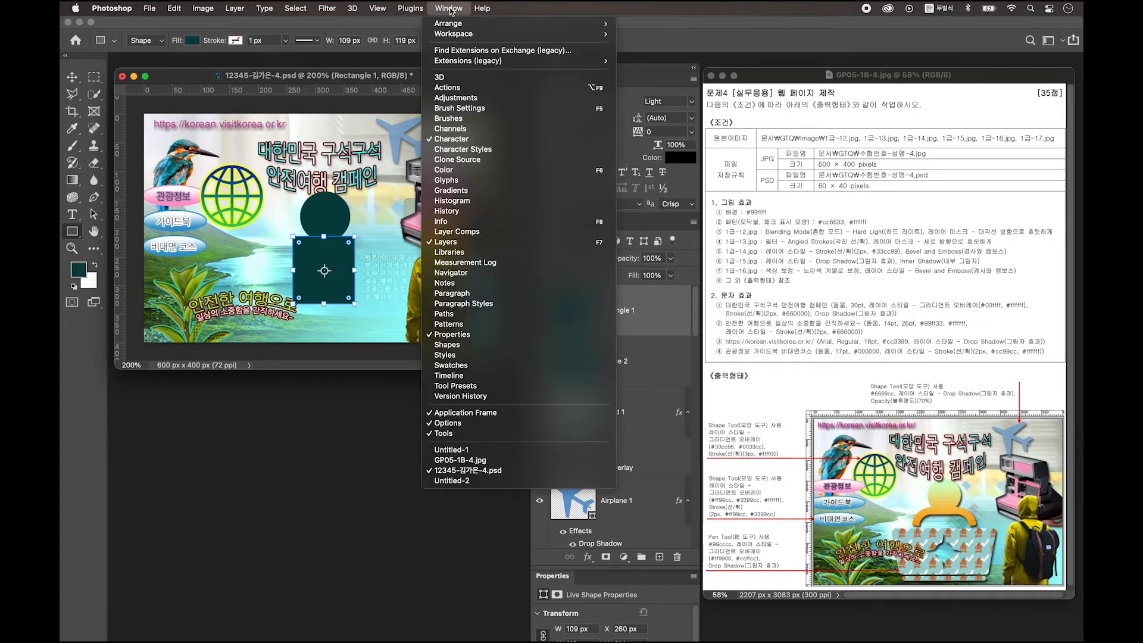
{"action": "left_click", "coordinate": [485, 336]}
{"action": "left_click_drag", "start_coordinate": [431, 315], "coordinate": [424, 207]}
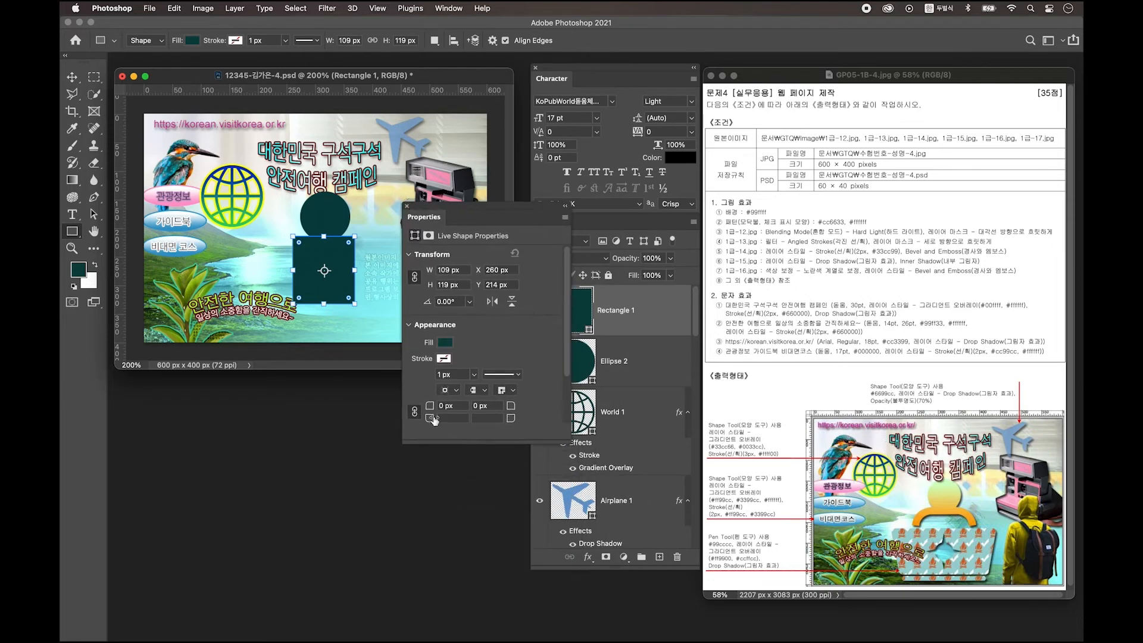
{"action": "left_click", "coordinate": [449, 406]}
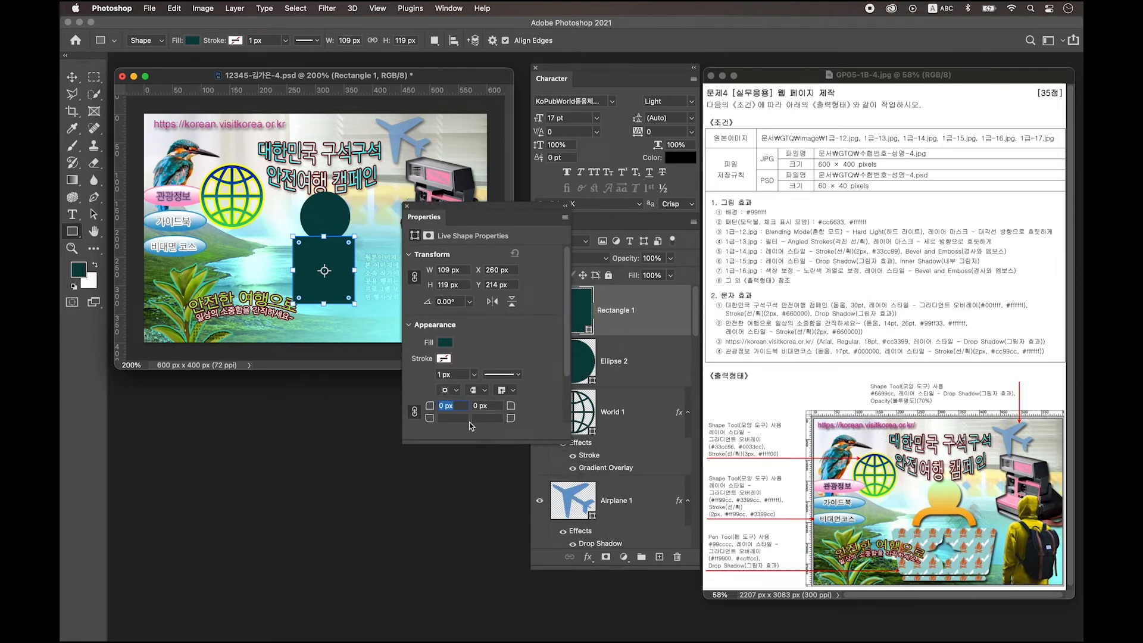
{"action": "type", "text": "30"}
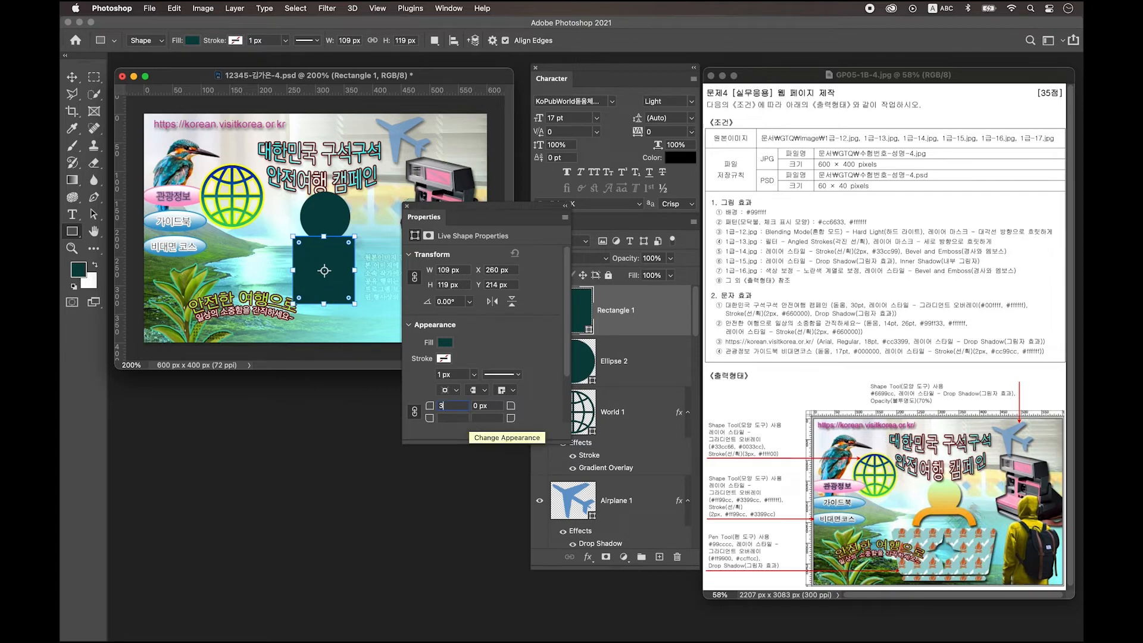
{"action": "key", "text": "Return"}
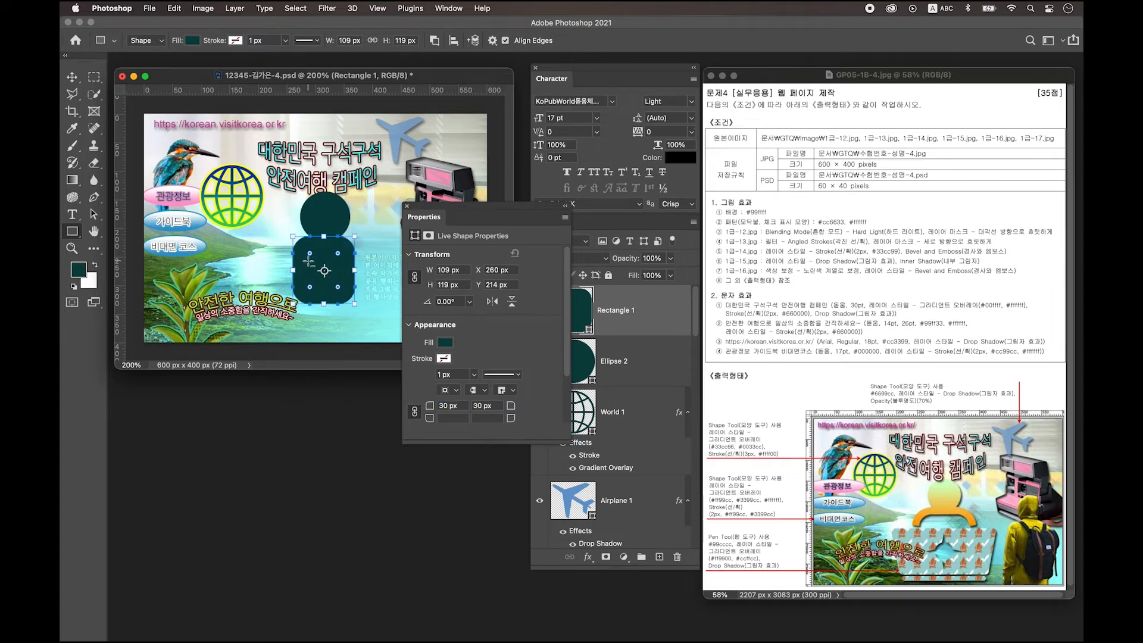
{"action": "left_click_drag", "start_coordinate": [309, 261], "coordinate": [331, 285]}
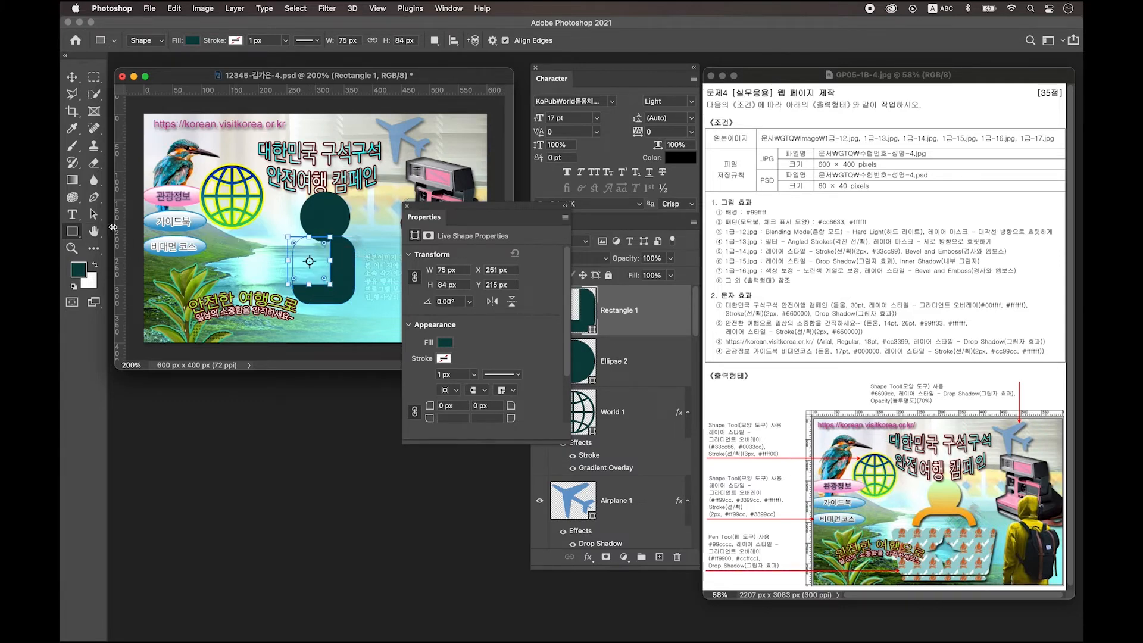
Step: Move the inner rectangle, widen it to 80 px, and round its top corners by 20 px
{"action": "left_click", "coordinate": [95, 215]}
{"action": "left_click_drag", "start_coordinate": [332, 273], "coordinate": [344, 284]}
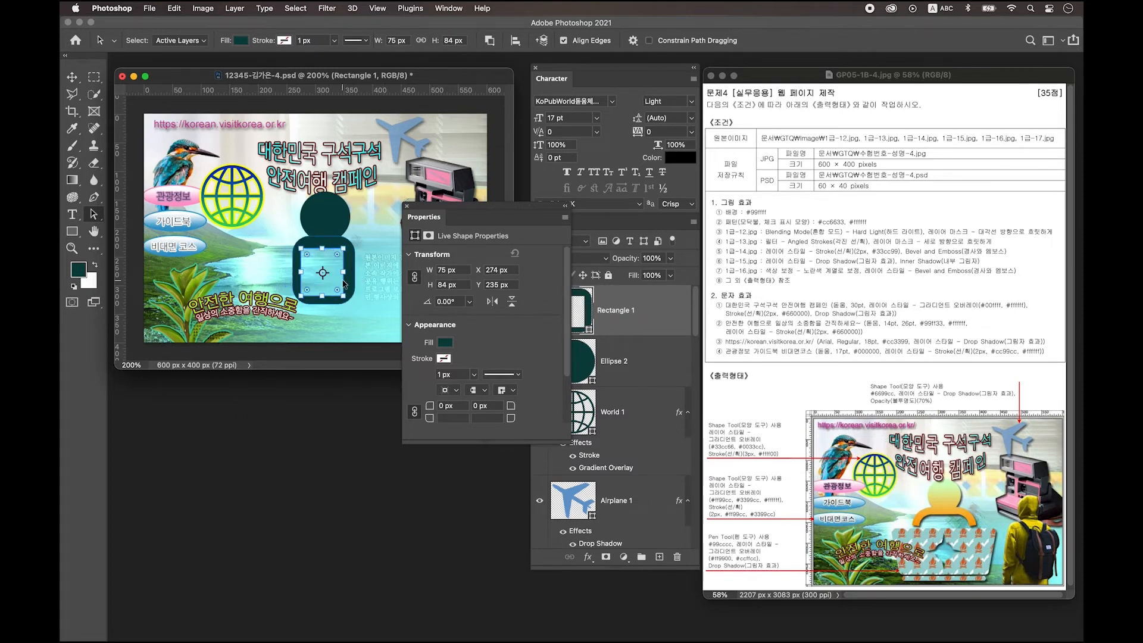
{"action": "left_click_drag", "start_coordinate": [345, 285], "coordinate": [348, 284]}
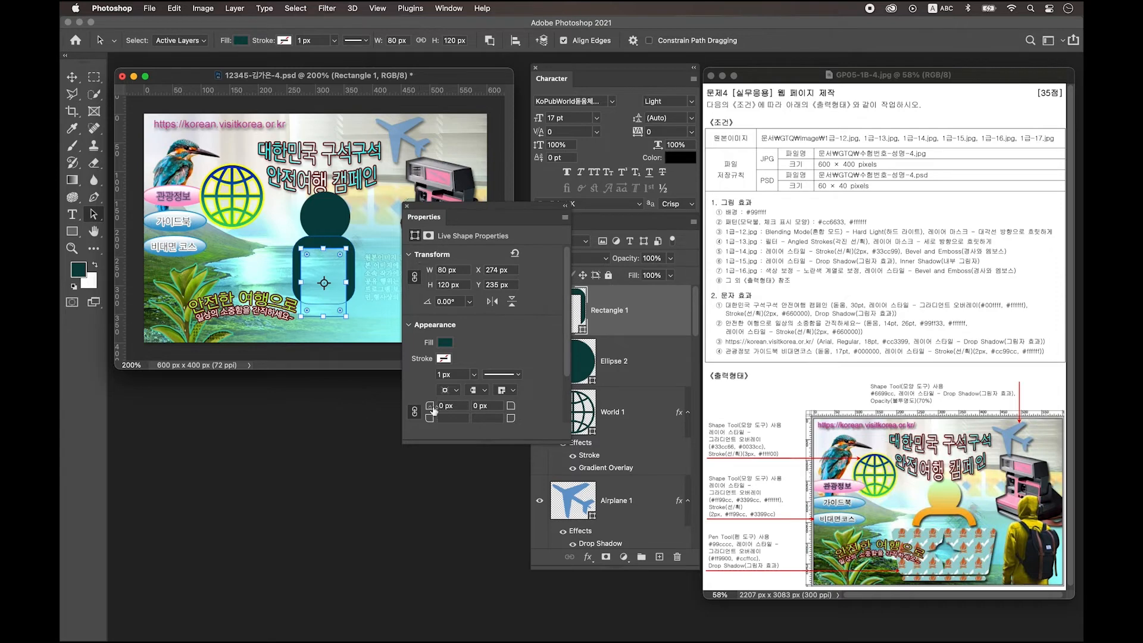
{"action": "left_click", "coordinate": [445, 406]}
{"action": "type", "text": "20"}
{"action": "key", "text": "Return"}
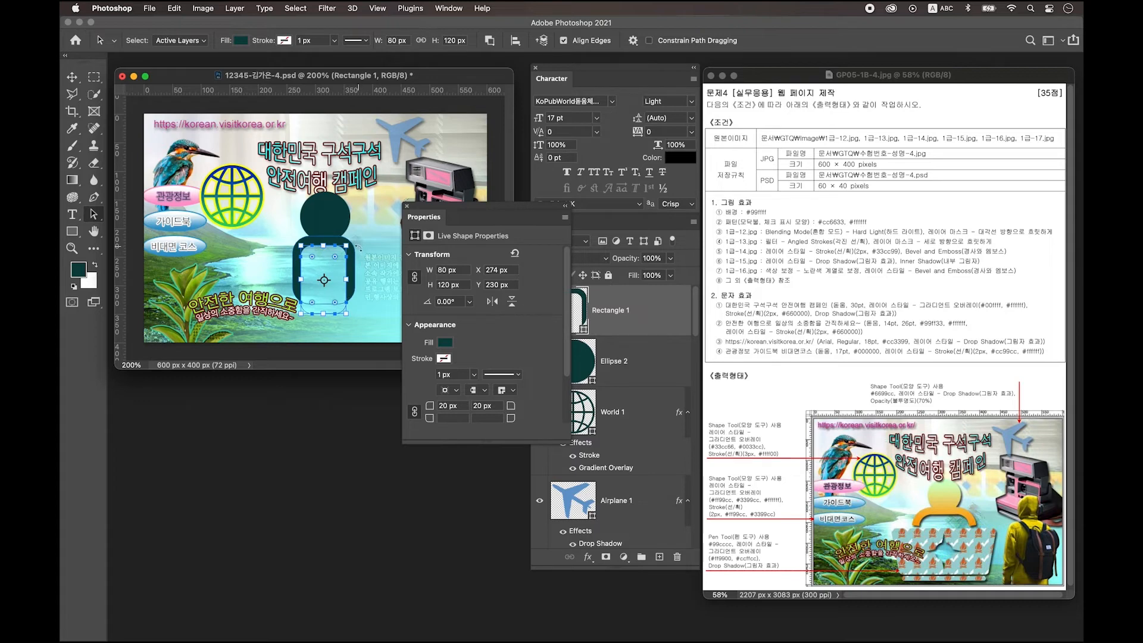
Step: Select both paths and centre the cut-out horizontally within the outer rounded rectangle
{"action": "left_click", "coordinate": [353, 266], "text": "shift"}
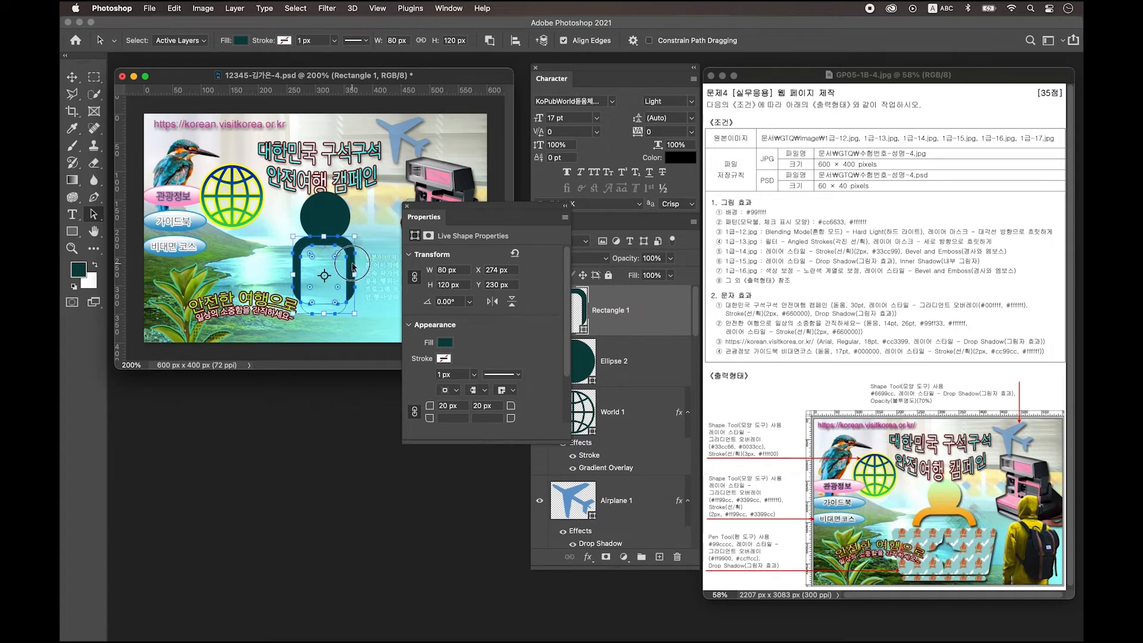
{"action": "left_click", "coordinate": [516, 40]}
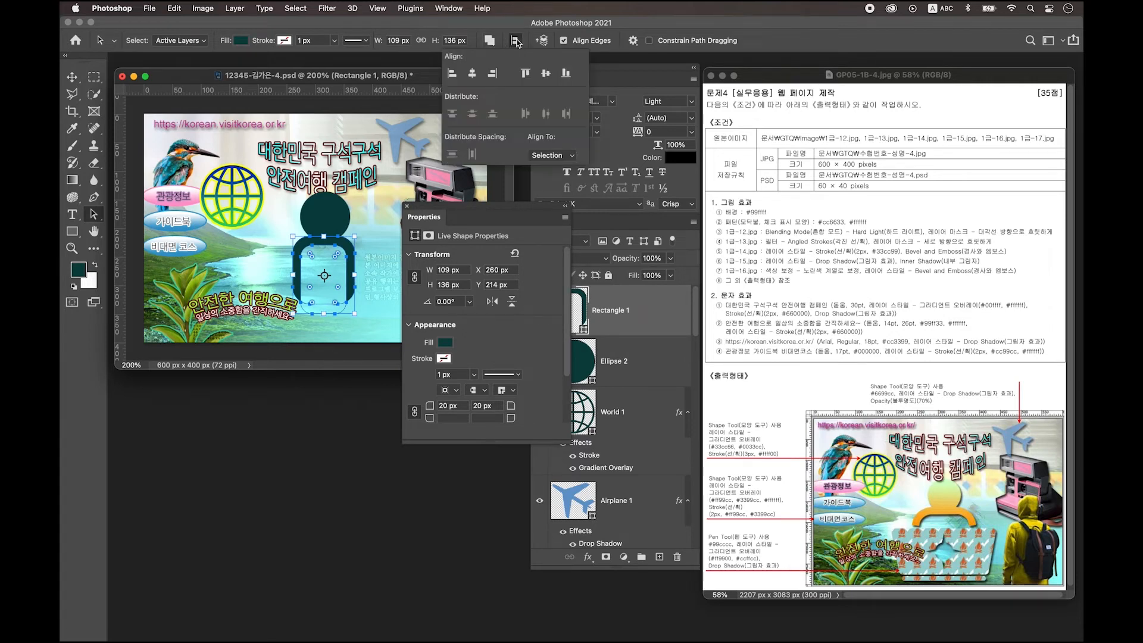
{"action": "left_click", "coordinate": [474, 76]}
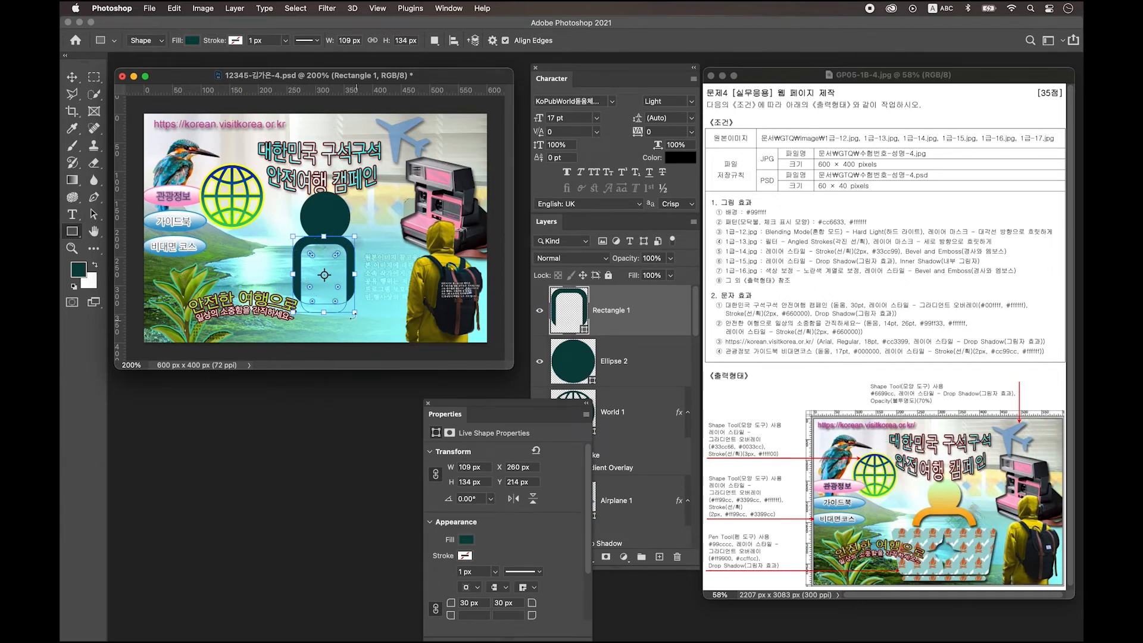
Step: Draw a subtracting rectangle 90 px tall across the shape's lower part
{"action": "key", "text": "alt"}
{"action": "left_click_drag", "start_coordinate": [284, 280], "coordinate": [342, 299]}
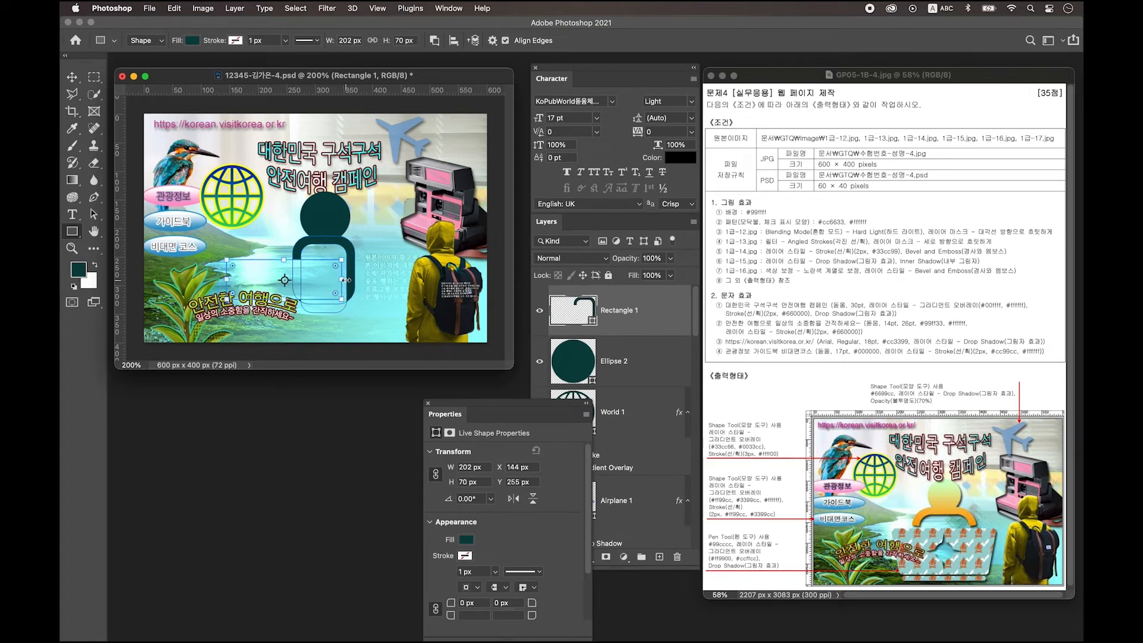
{"action": "key", "text": "a"}
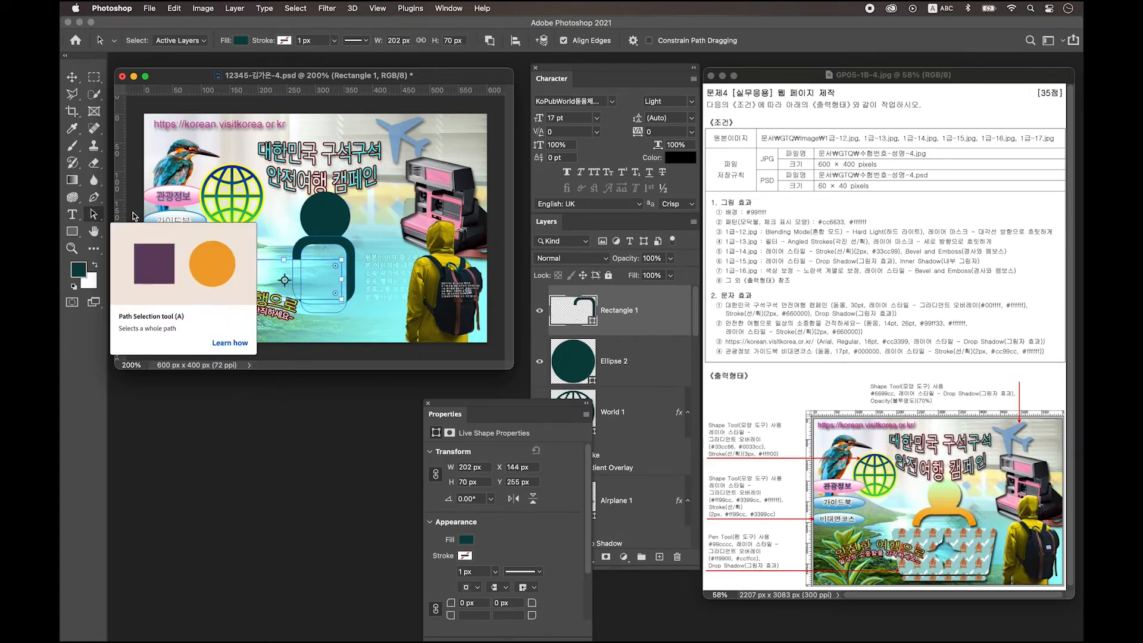
{"action": "left_click_drag", "start_coordinate": [269, 262], "coordinate": [305, 262]}
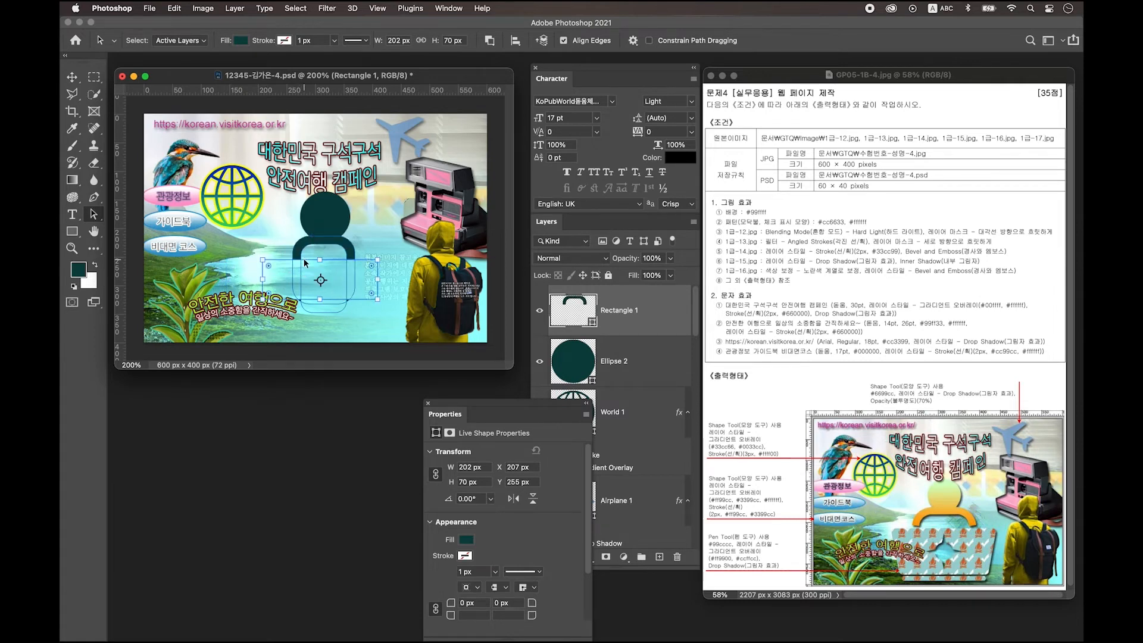
{"action": "left_click", "coordinate": [322, 301]}
{"action": "left_click_drag", "start_coordinate": [322, 301], "coordinate": [321, 311]}
{"action": "left_click_drag", "start_coordinate": [330, 261], "coordinate": [330, 259]}
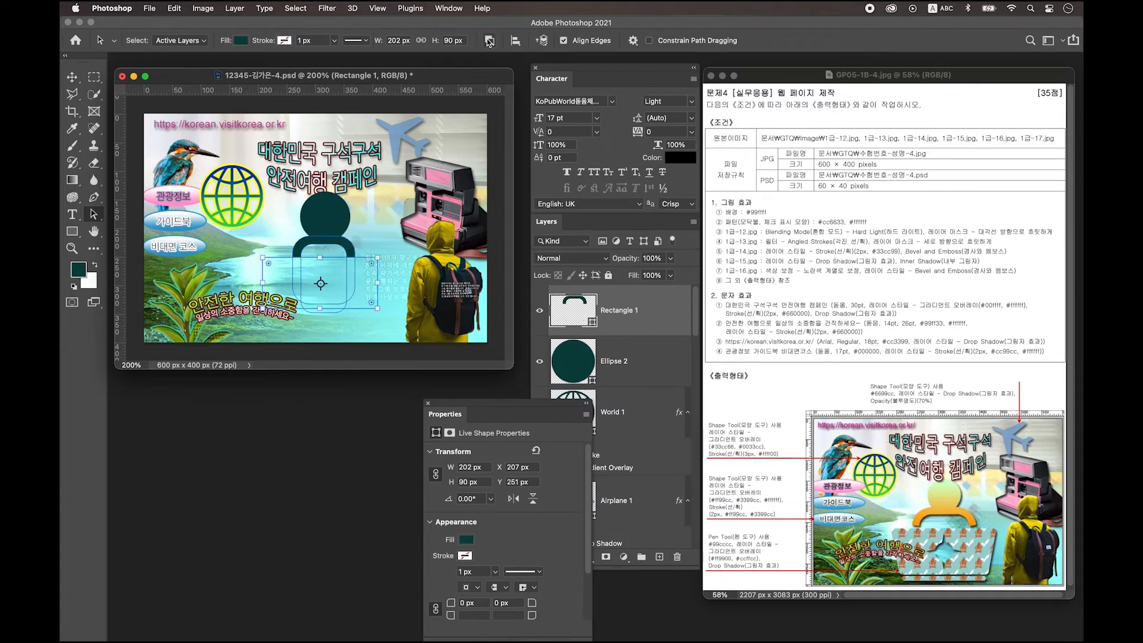
Step: Merge the shape components into a single arch
{"action": "left_click", "coordinate": [490, 41]}
{"action": "left_click", "coordinate": [491, 41]}
{"action": "left_click", "coordinate": [490, 40]}
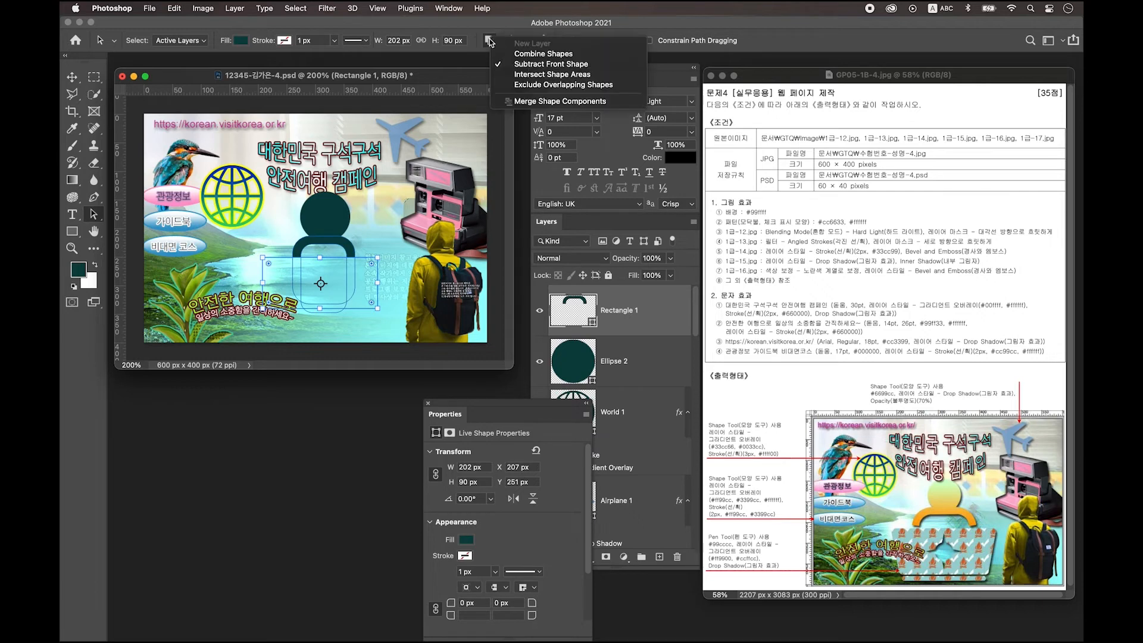
{"action": "left_click", "coordinate": [552, 103]}
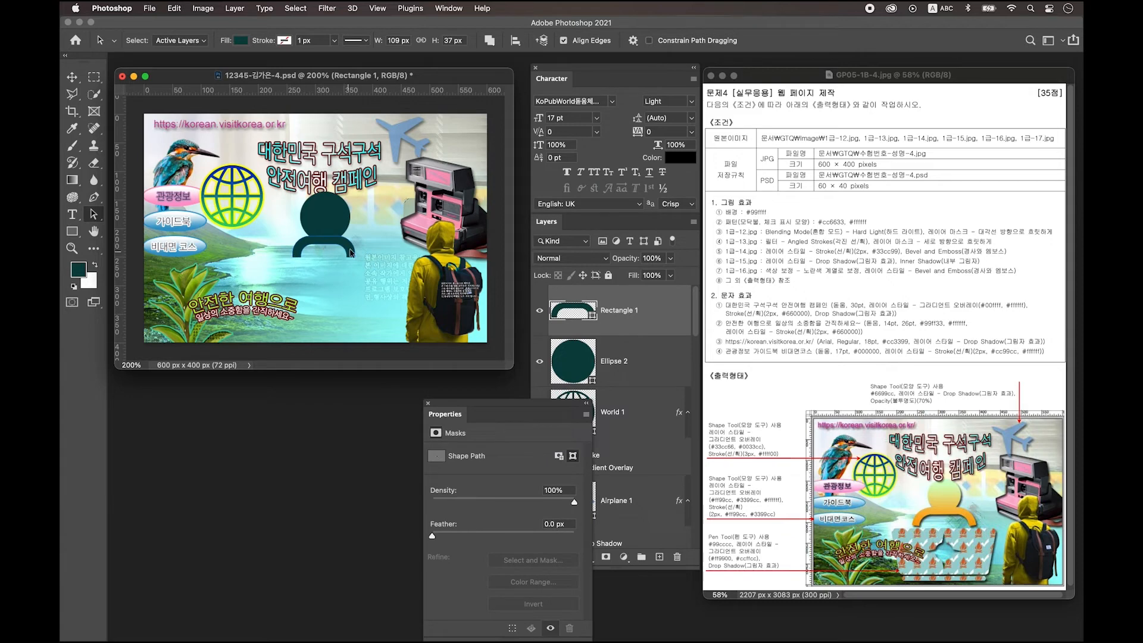
Step: Scale the arch up to about 130% and add a new empty layer
{"action": "key", "text": "ctrl+t"}
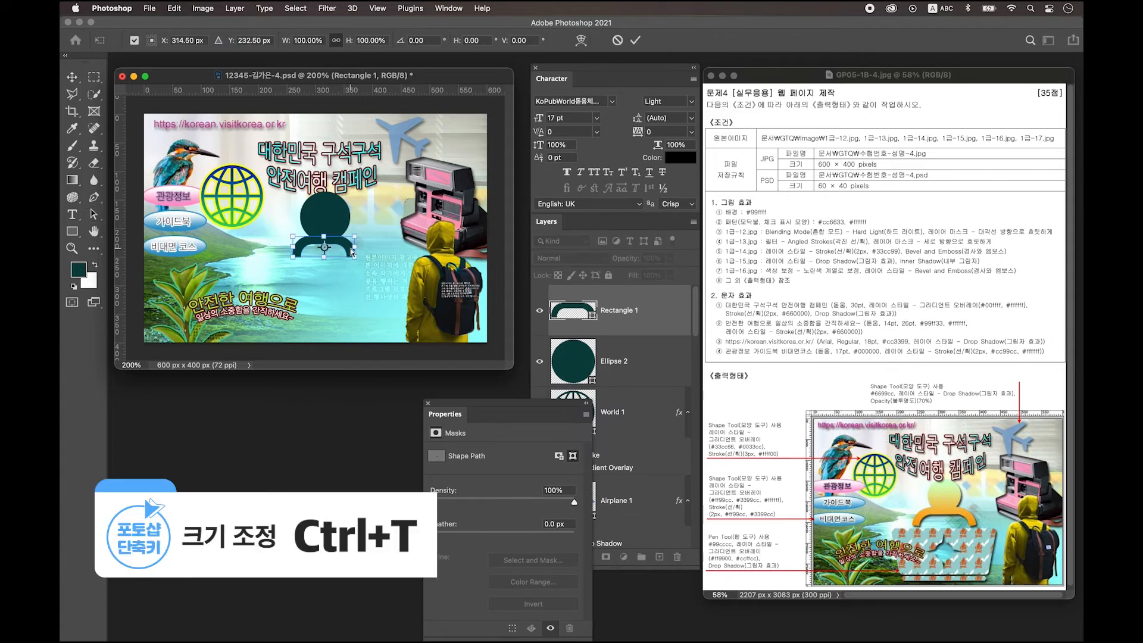
{"action": "left_click_drag", "start_coordinate": [324, 257], "coordinate": [325, 265]}
{"action": "key", "text": "Return"}
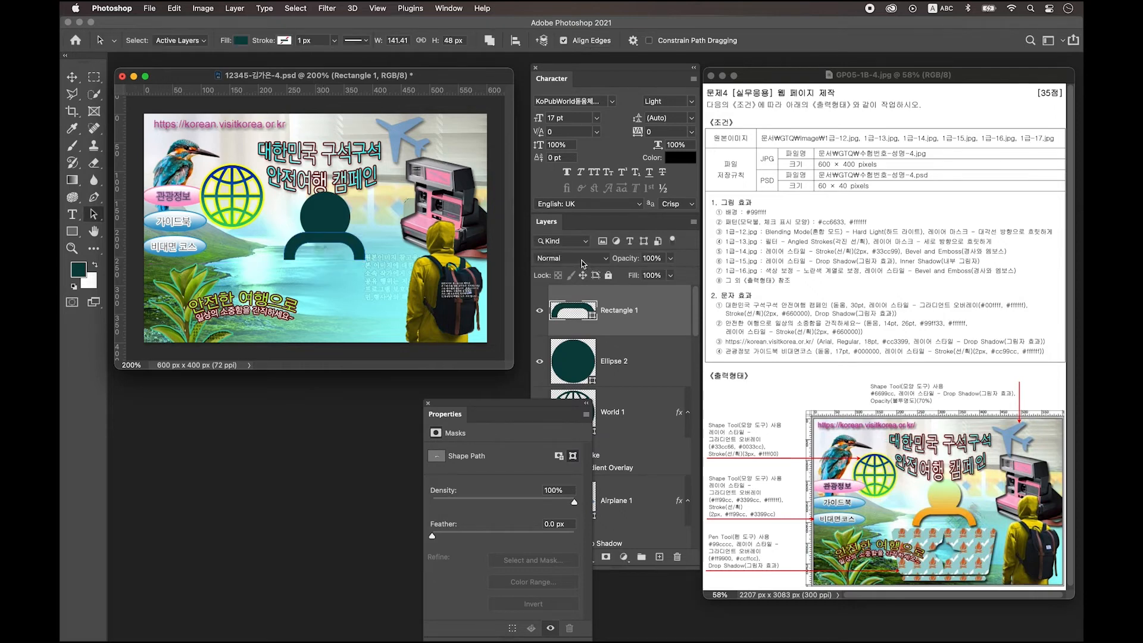
{"action": "left_click_drag", "start_coordinate": [508, 402], "coordinate": [439, 385]}
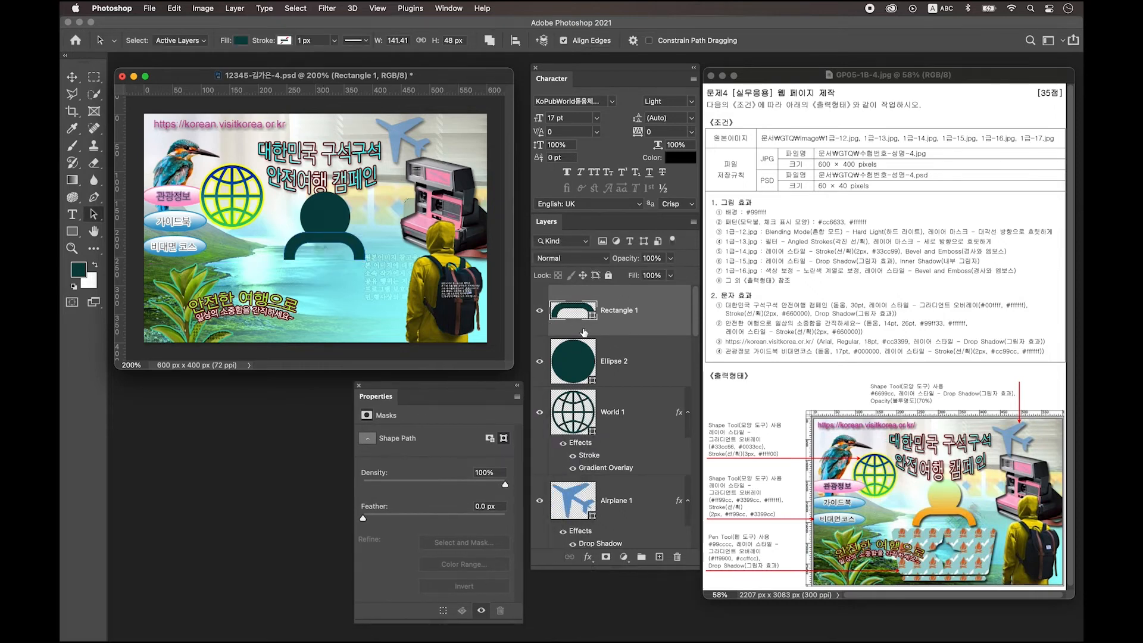
{"action": "left_click", "coordinate": [660, 558]}
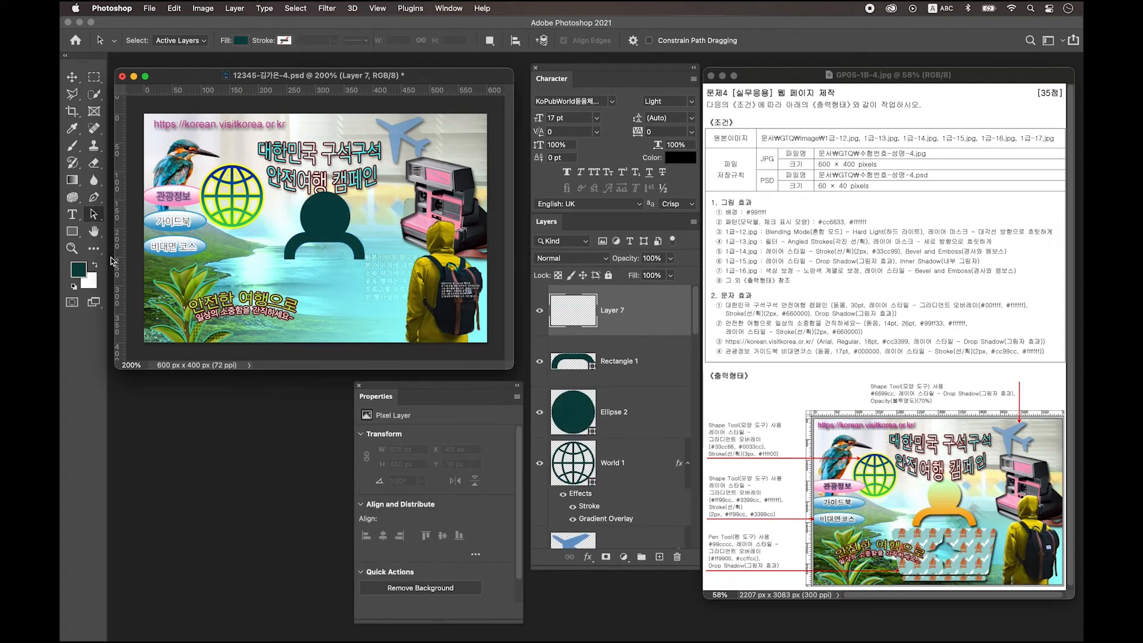
Step: Draw a rectangle below the person icon with 10 px rounded corners
{"action": "left_click", "coordinate": [72, 232]}
{"action": "left_click", "coordinate": [103, 231]}
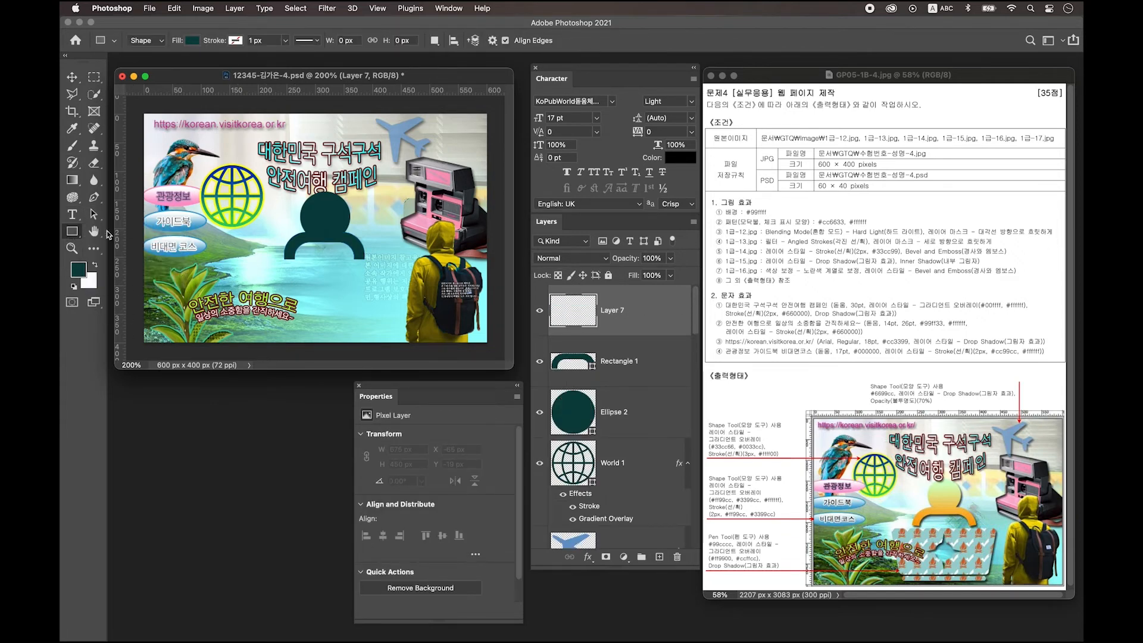
{"action": "left_click_drag", "start_coordinate": [255, 262], "coordinate": [388, 325]}
{"action": "key", "text": "a"}
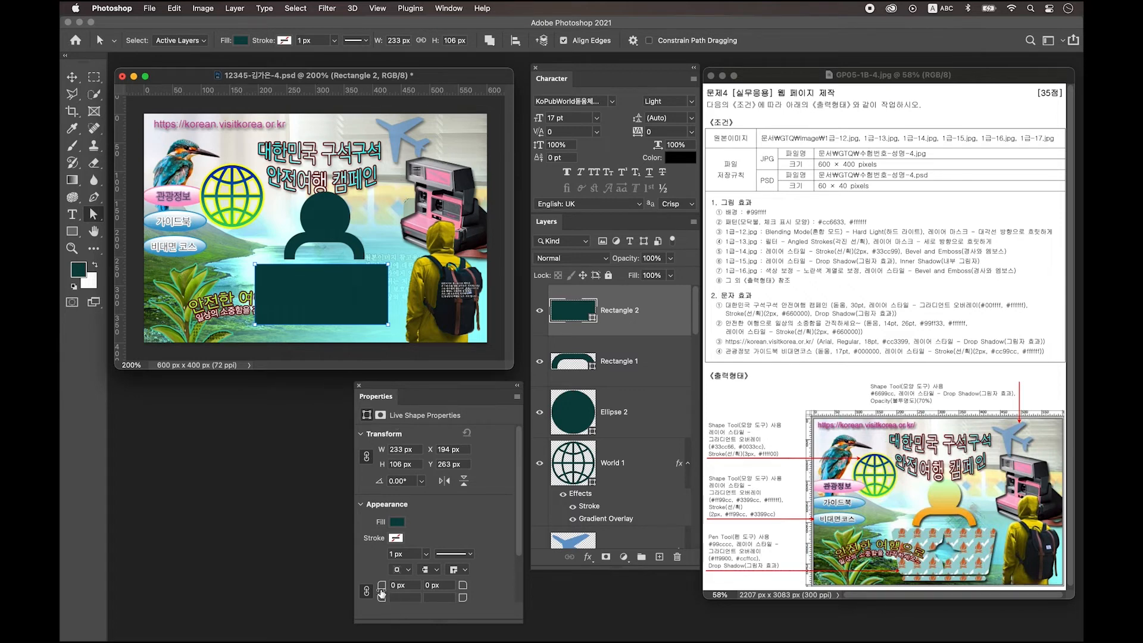
{"action": "left_click", "coordinate": [405, 585]}
{"action": "type", "text": "10"}
{"action": "key", "text": "Tab"}
Step: Move the bottom corner points inward to taper the rectangle into a trapezoid
{"action": "left_click_drag", "start_coordinate": [241, 310], "coordinate": [281, 336]}
{"action": "key", "text": "shift+Right"}
{"action": "key", "text": "shift+Right"}
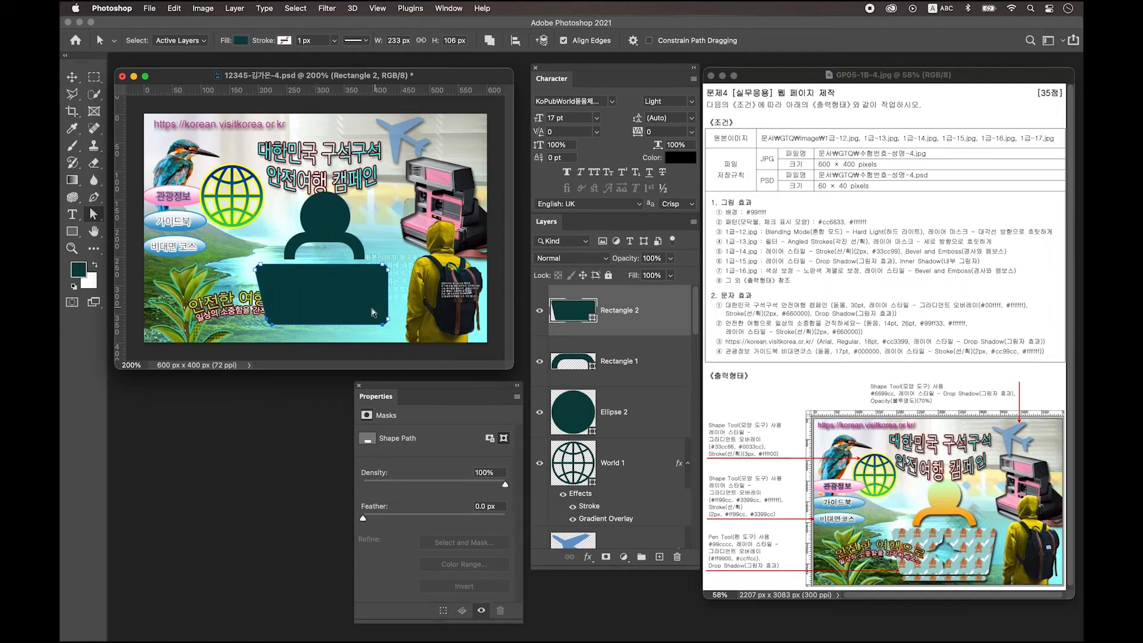
{"action": "left_click_drag", "start_coordinate": [400, 335], "coordinate": [365, 311]}
{"action": "key", "text": "Left"}
{"action": "key", "text": "Left"}
{"action": "key", "text": "Left"}
{"action": "key", "text": "Left"}
{"action": "key", "text": "Left"}
{"action": "key", "text": "Left"}
{"action": "key", "text": "Left"}
{"action": "key", "text": "Left"}
{"action": "key", "text": "Left"}
{"action": "key", "text": "Left"}
{"action": "key", "text": "Left"}
{"action": "key", "text": "Left"}
{"action": "key", "text": "Left"}
Step: Subtract a small circle from the trapezoid with the Ellipse Tool
{"action": "left_click", "coordinate": [75, 232]}
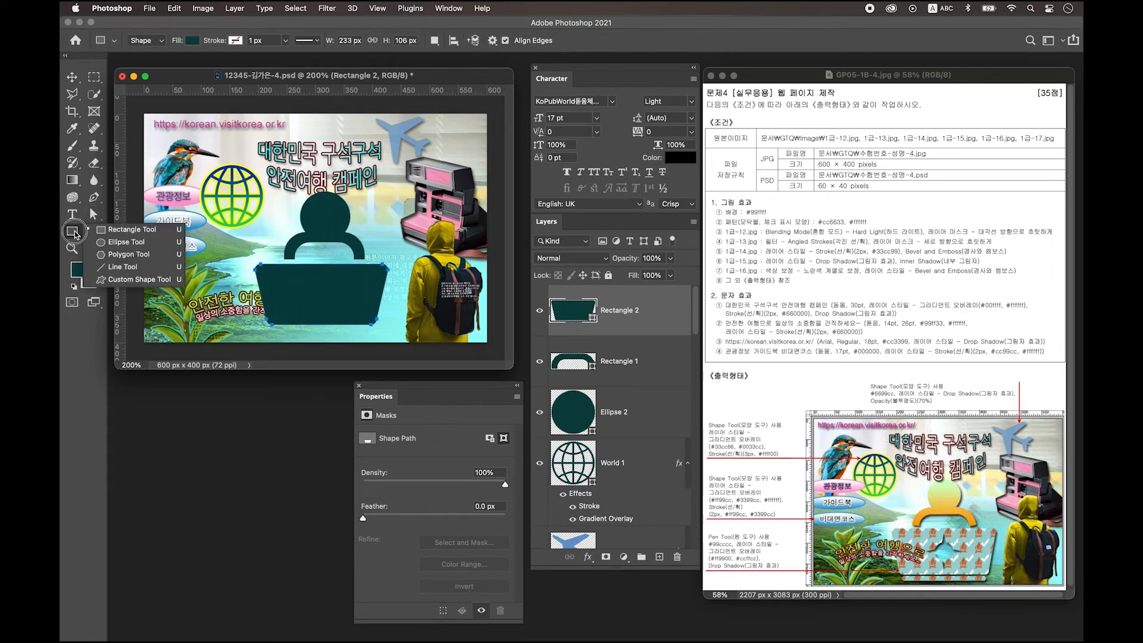
{"action": "left_click", "coordinate": [126, 242]}
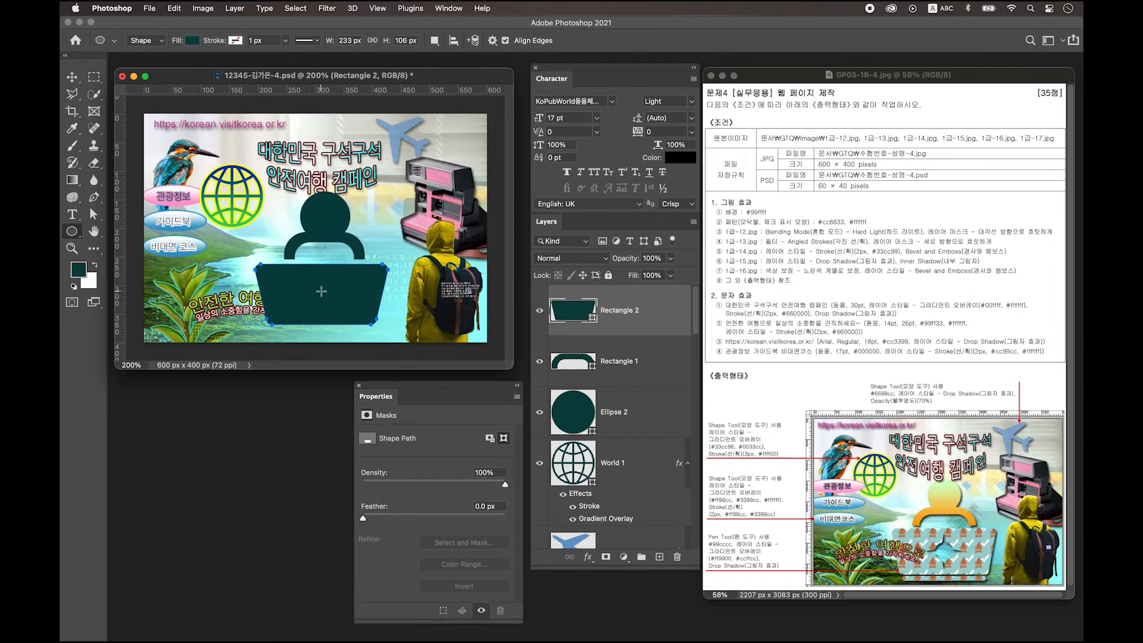
{"action": "left_click_drag", "start_coordinate": [312, 284], "coordinate": [329, 300]}
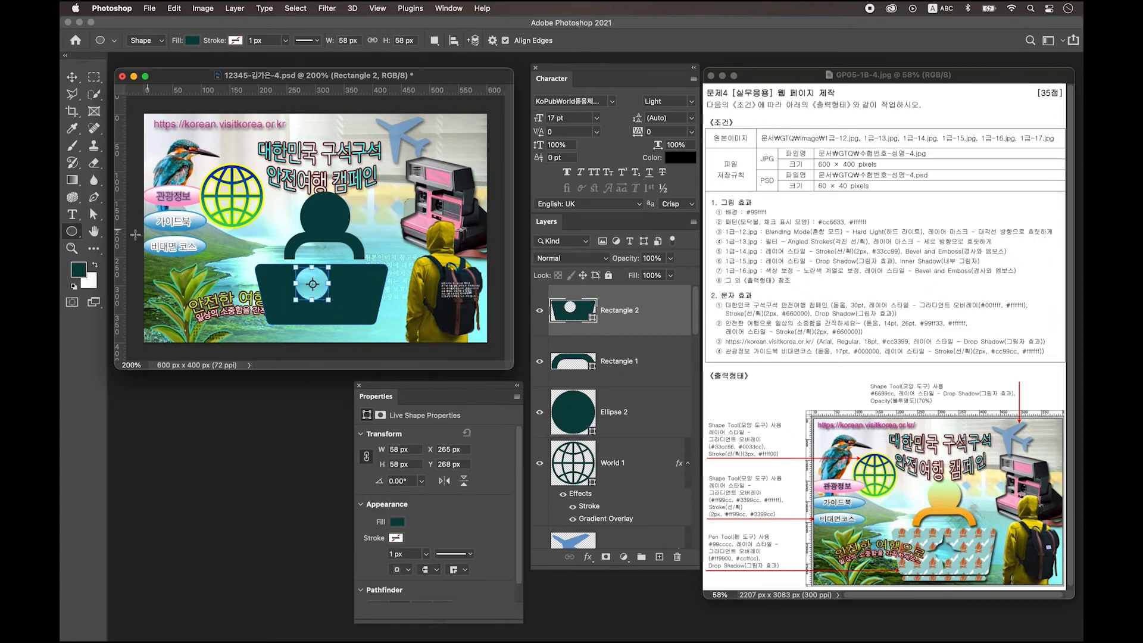
Step: Centre the circular hole in the laptop and reduce its height from 58 to 48 px
{"action": "left_click", "coordinate": [104, 216]}
{"action": "left_click", "coordinate": [156, 225]}
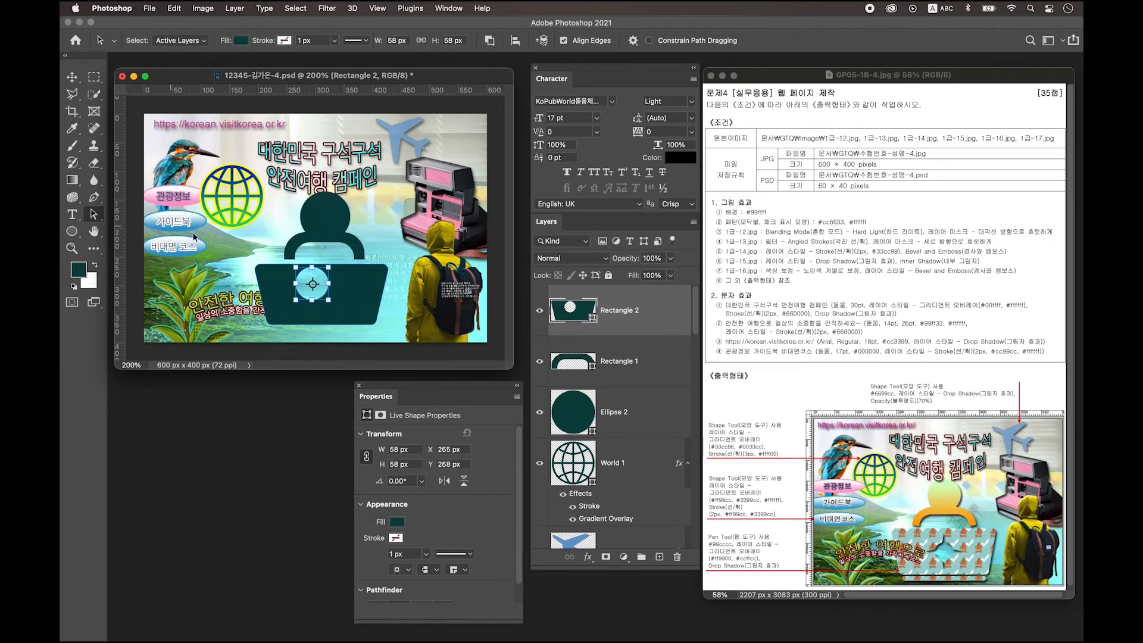
{"action": "left_click_drag", "start_coordinate": [325, 300], "coordinate": [334, 309]}
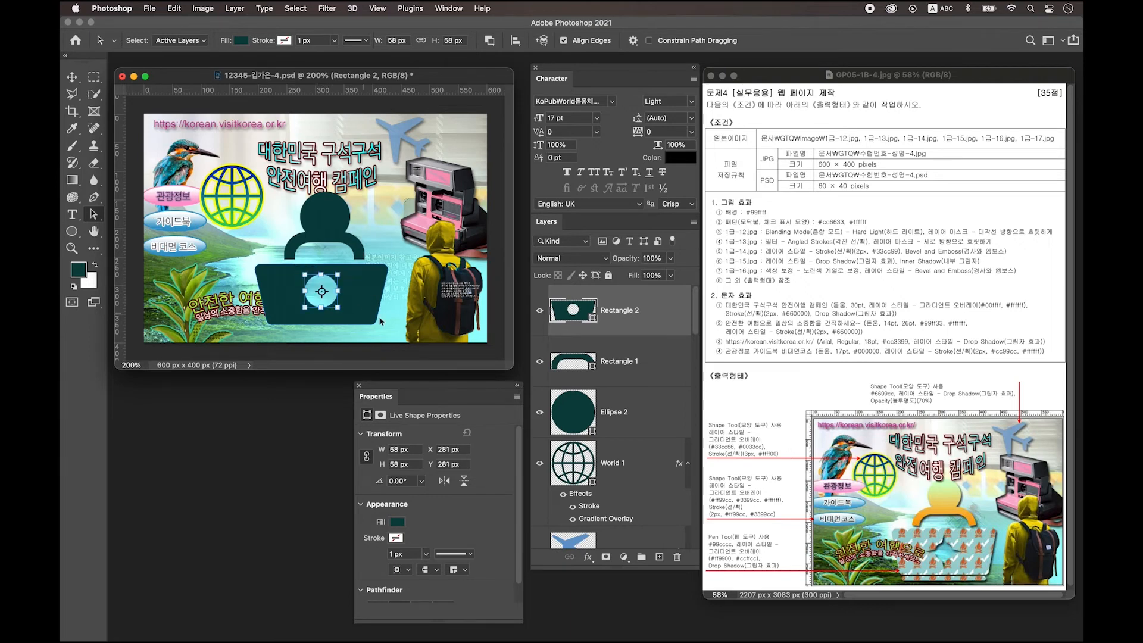
{"action": "key", "text": "Right"}
{"action": "key", "text": "Right"}
{"action": "key", "text": "Right"}
{"action": "key", "text": "Right"}
{"action": "key", "text": "Down"}
{"action": "key", "text": "Down"}
{"action": "key", "text": "Down"}
{"action": "key", "text": "Down"}
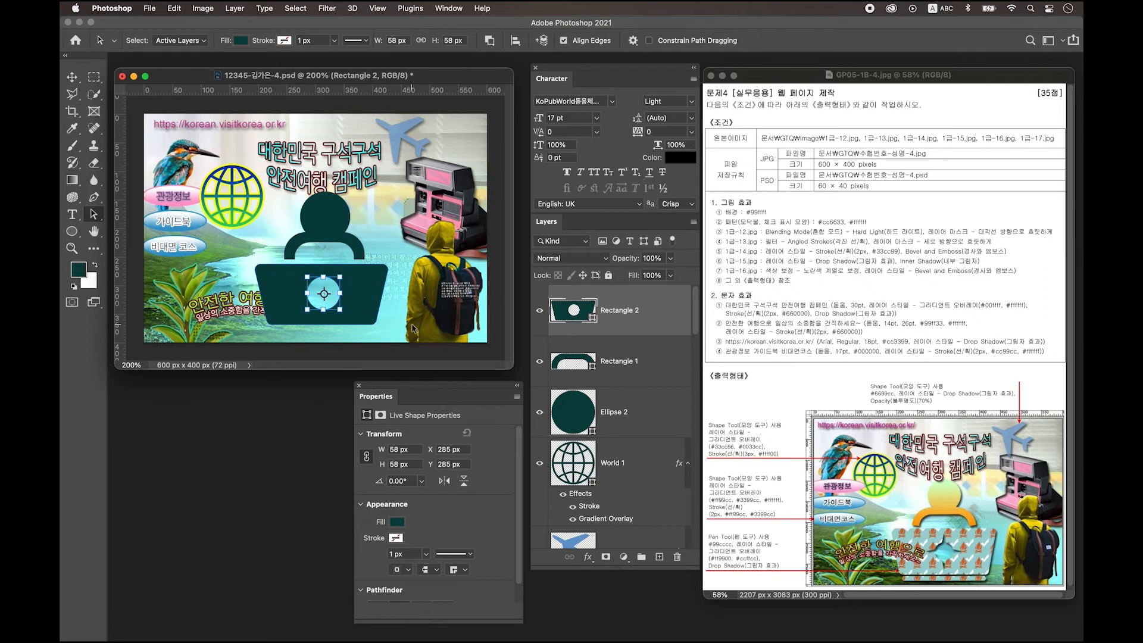
{"action": "left_click_drag", "start_coordinate": [323, 276], "coordinate": [324, 283]}
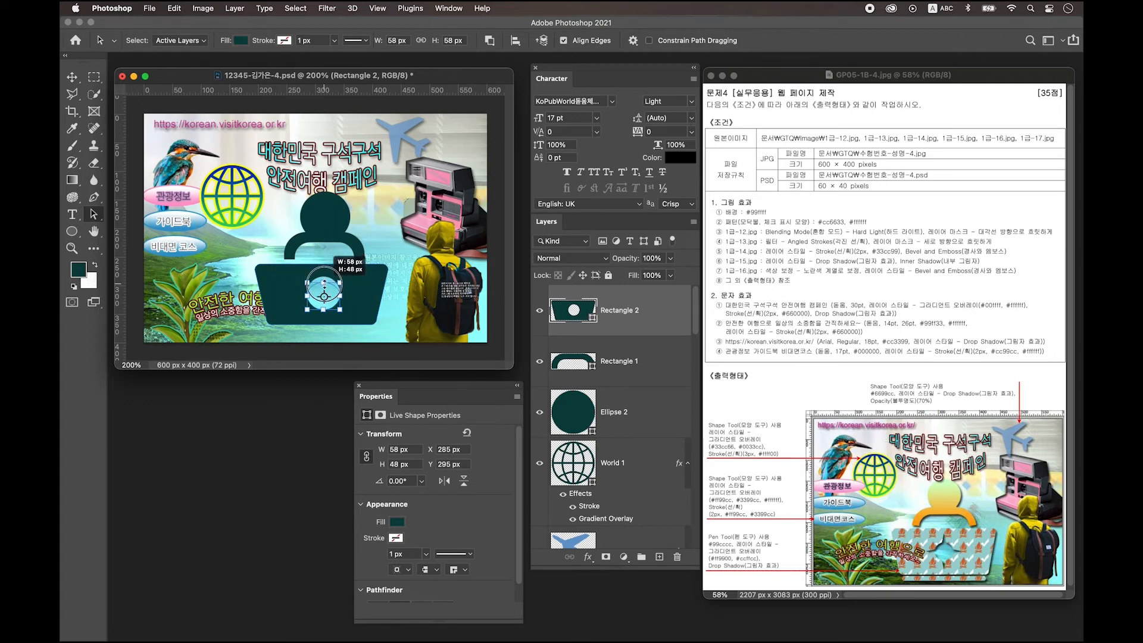
{"action": "left_click", "coordinate": [387, 340]}
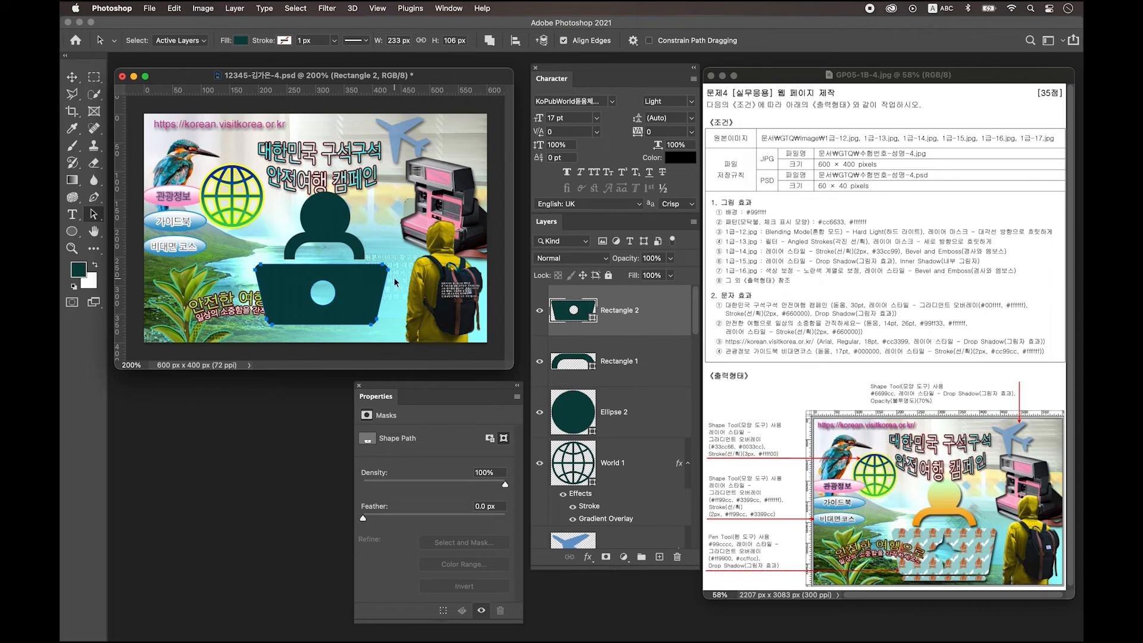
{"action": "left_click", "coordinate": [73, 233]}
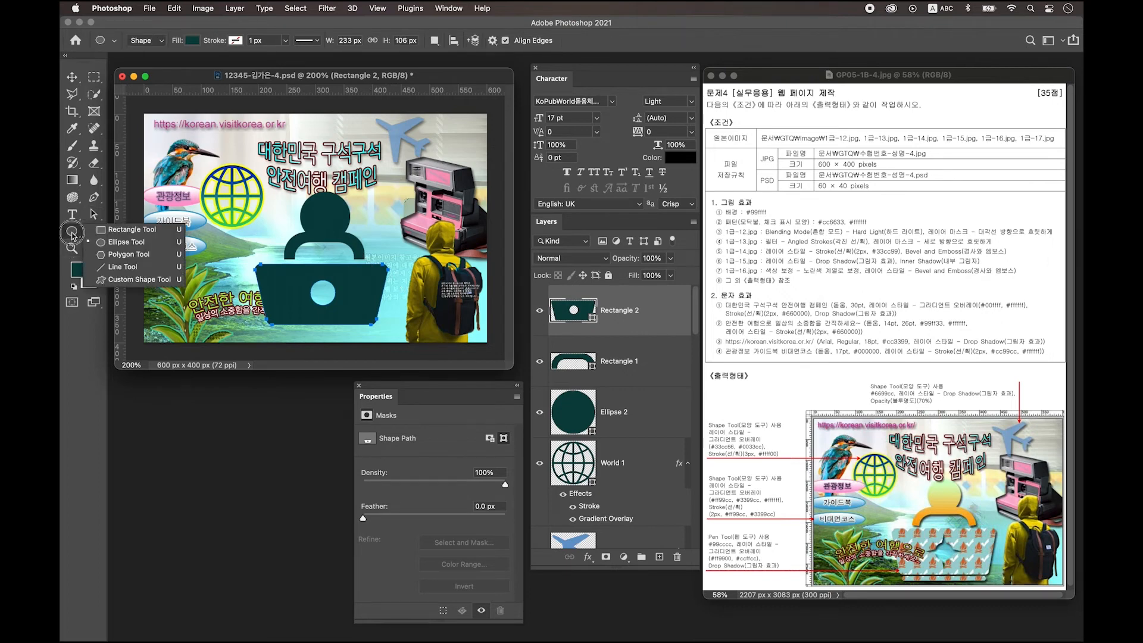
Step: Draw a narrow 3-sided polygon and place it atop the circular hole, zooming to 300%
{"action": "left_click", "coordinate": [144, 258]}
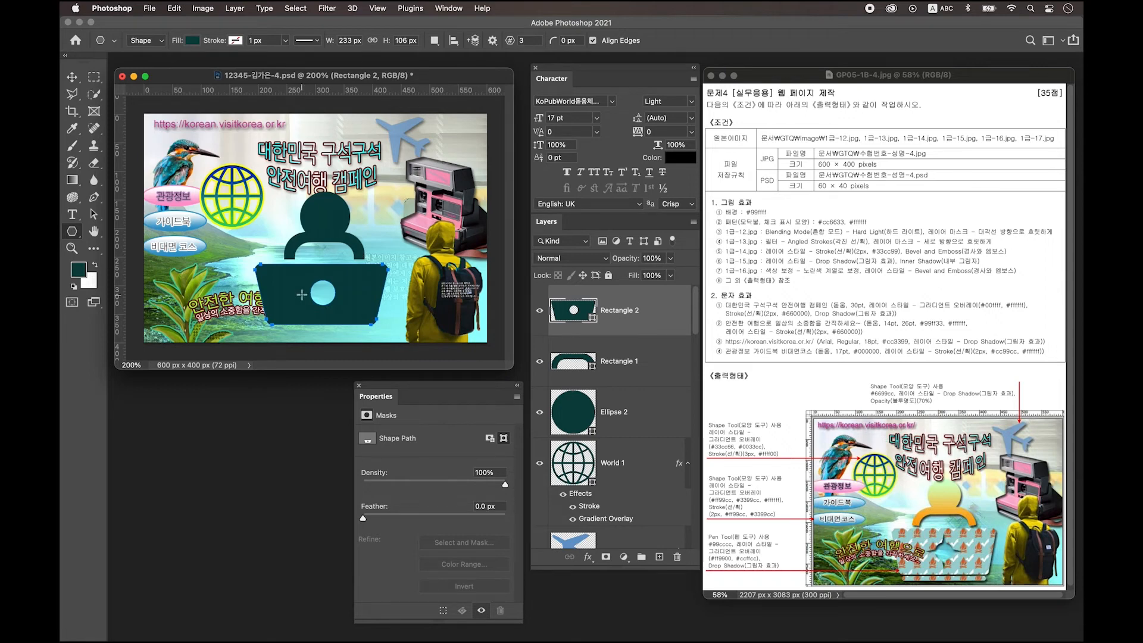
{"action": "mouse_move", "coordinate": [302, 292]}
{"action": "left_mouse_down"}
{"action": "mouse_move", "coordinate": [316, 295]}
{"action": "mouse_move", "coordinate": [306, 303]}
{"action": "left_mouse_up"}
{"action": "key", "text": "a"}
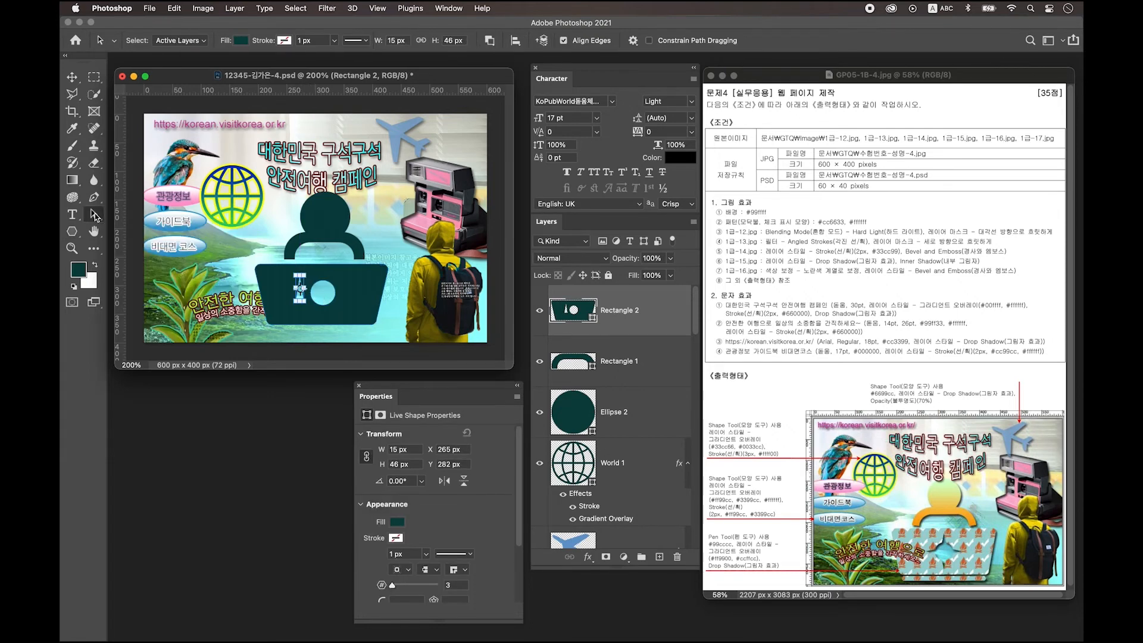
{"action": "left_click_drag", "start_coordinate": [302, 289], "coordinate": [325, 280]}
{"action": "left_click", "coordinate": [327, 287]}
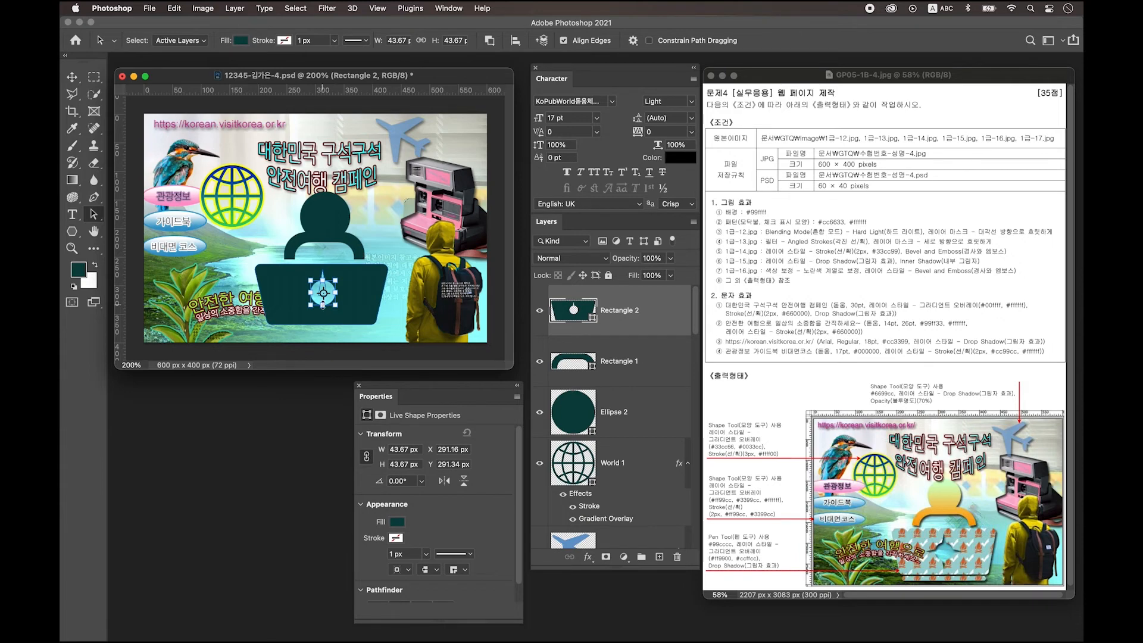
{"action": "left_click", "coordinate": [322, 277]}
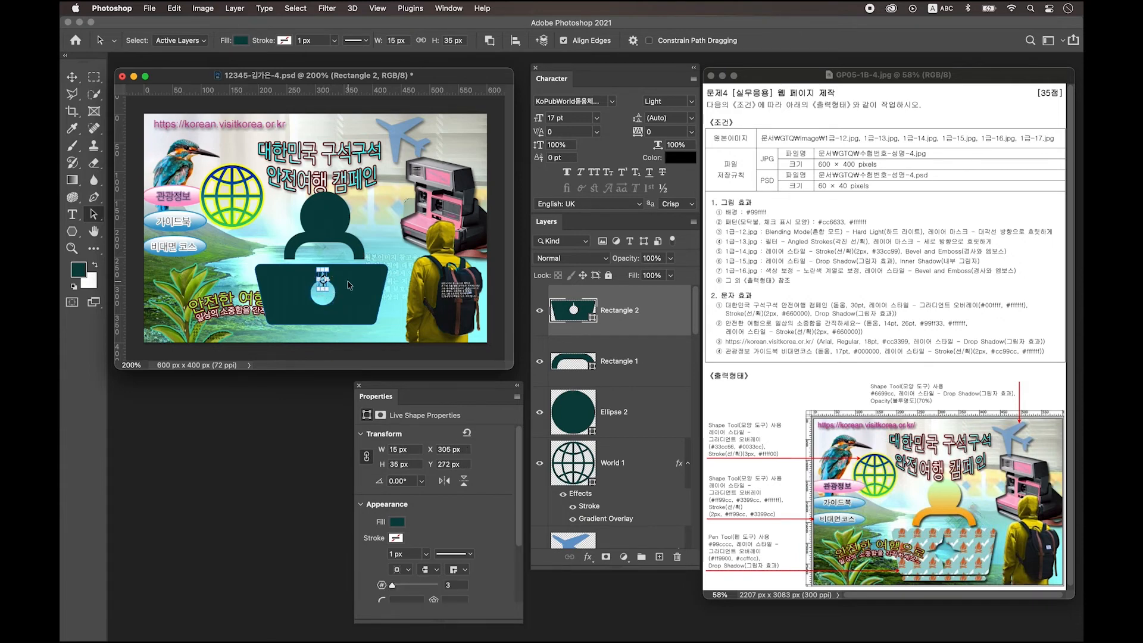
{"action": "key", "text": "super+equal"}
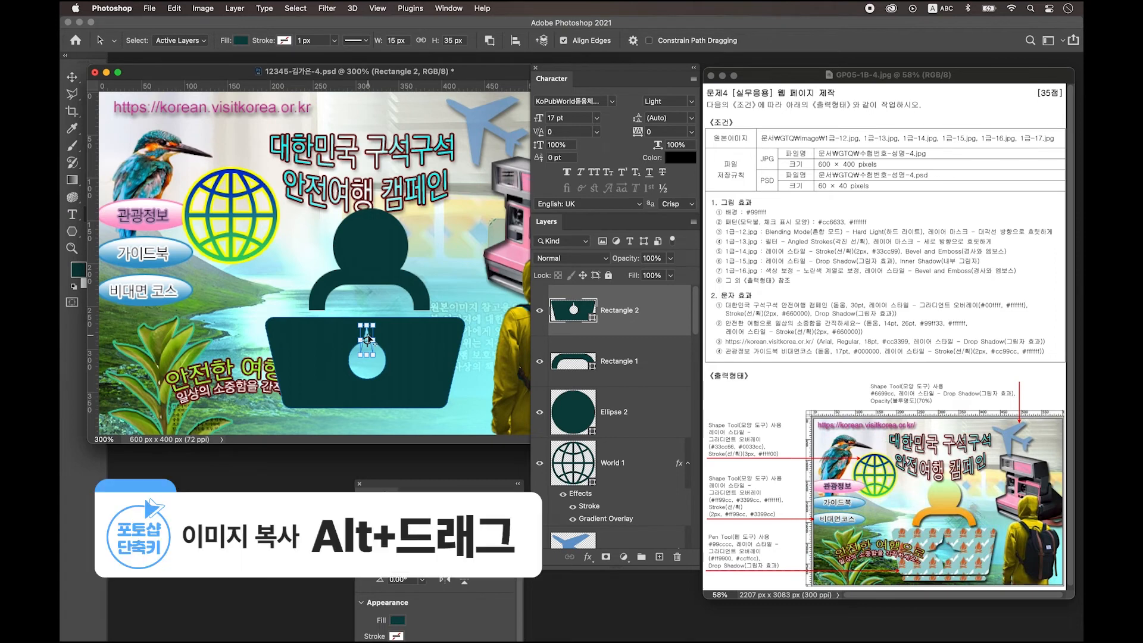
Step: Copy the triangle below the circle and flip it vertically
{"action": "left_click_drag", "start_coordinate": [368, 337], "coordinate": [369, 375]}
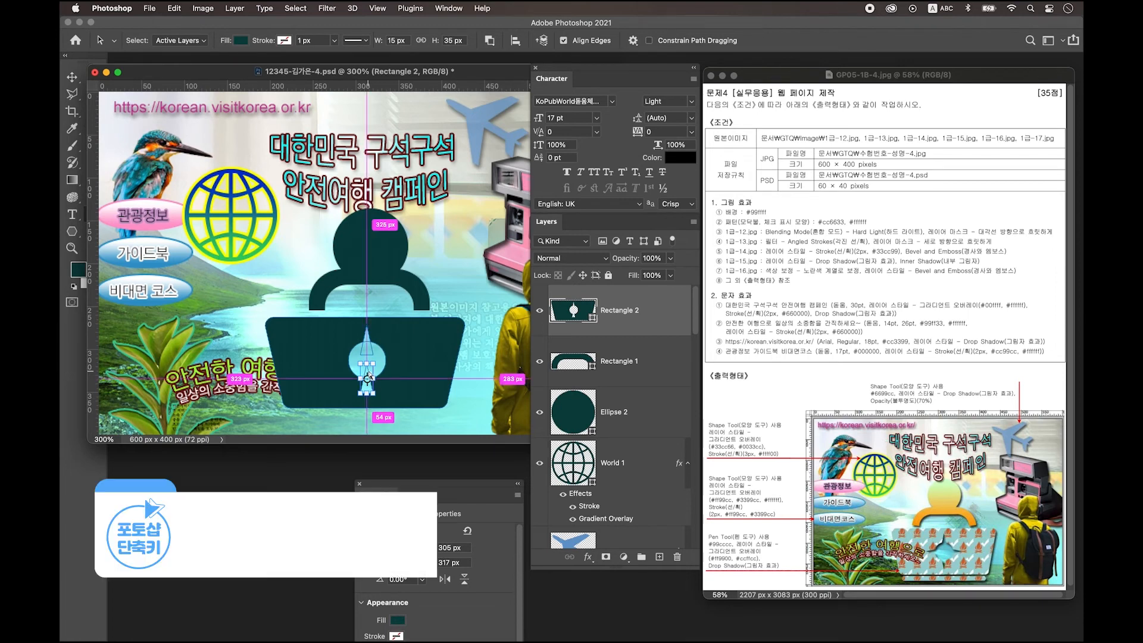
{"action": "key", "text": "ctrl+t"}
{"action": "right_click", "coordinate": [367, 376]}
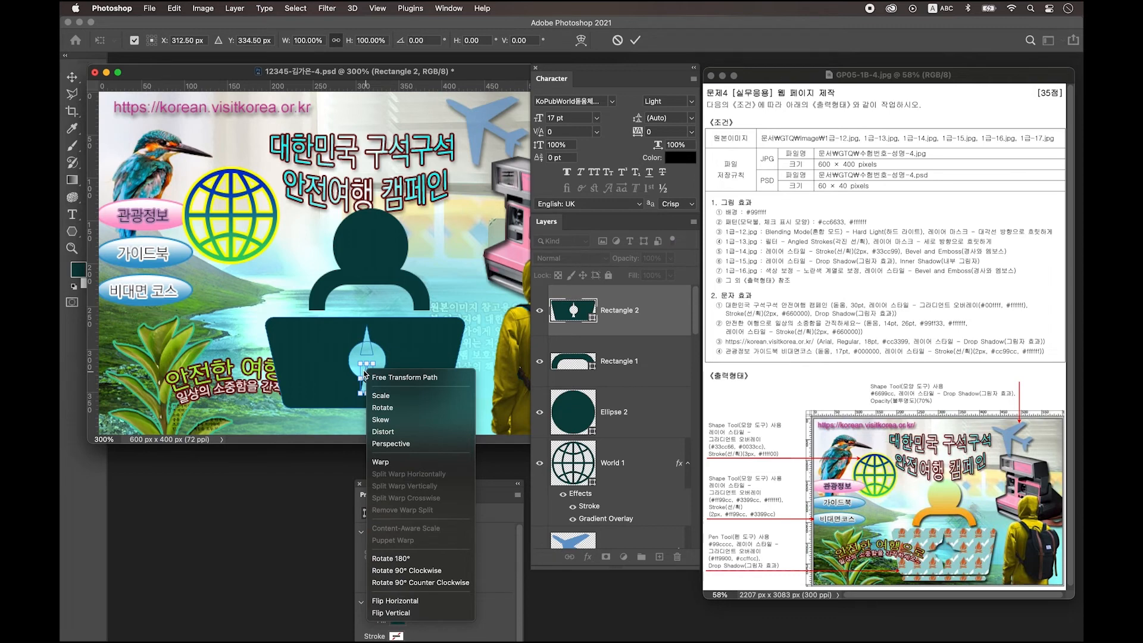
{"action": "left_click", "coordinate": [399, 614]}
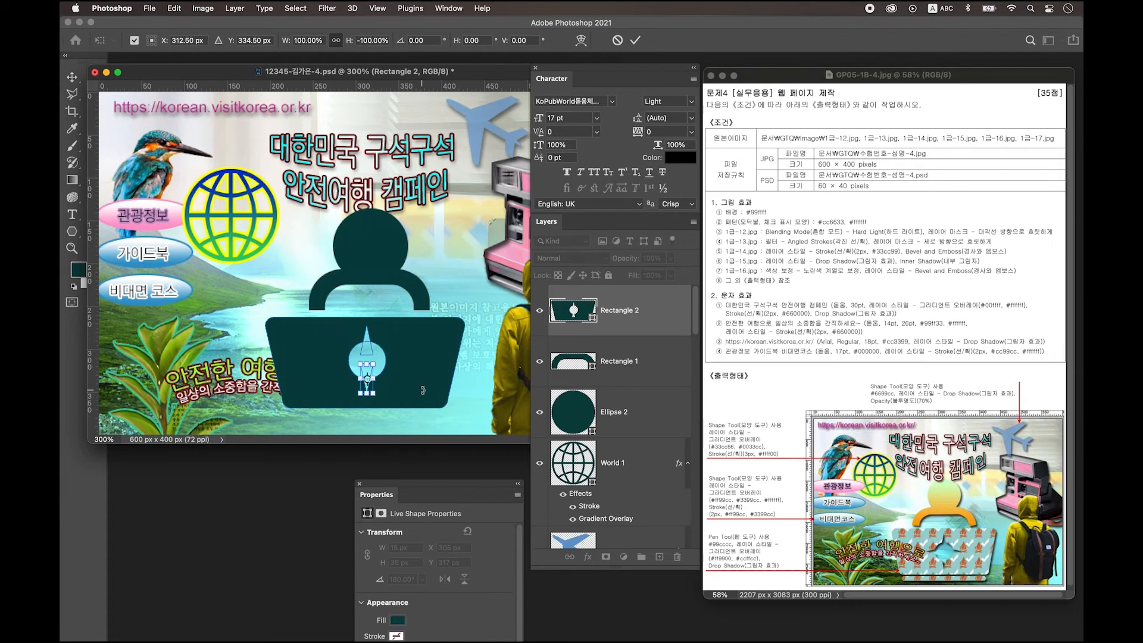
{"action": "key", "text": "Return"}
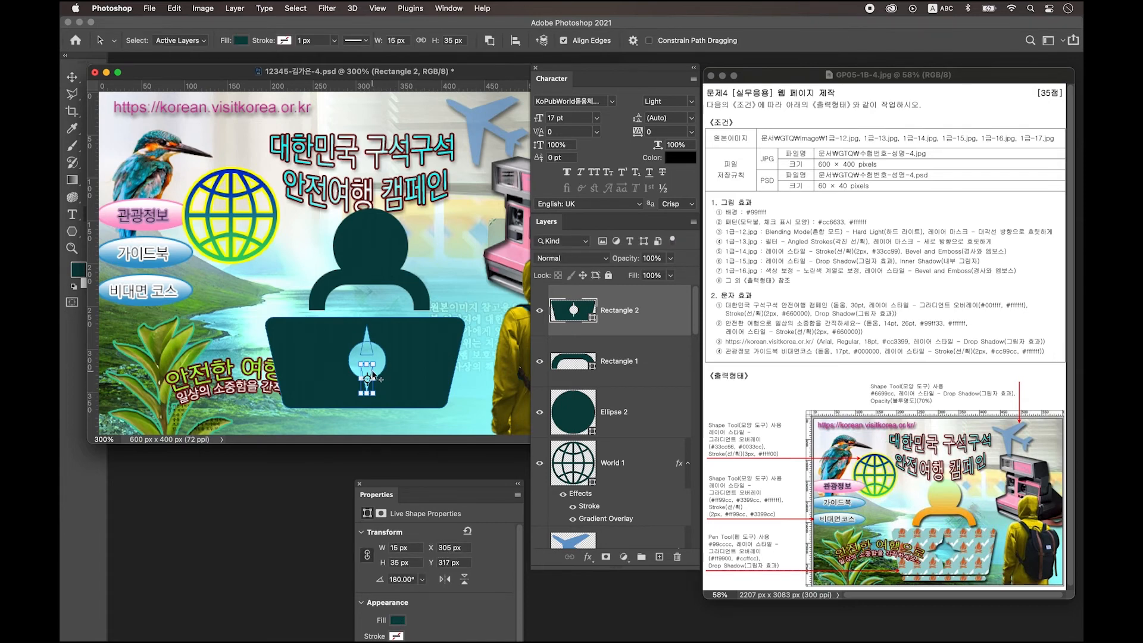
Step: Copy the triangle again and rotate it 90° to point out the left side
{"action": "left_click_drag", "start_coordinate": [373, 374], "coordinate": [354, 365]}
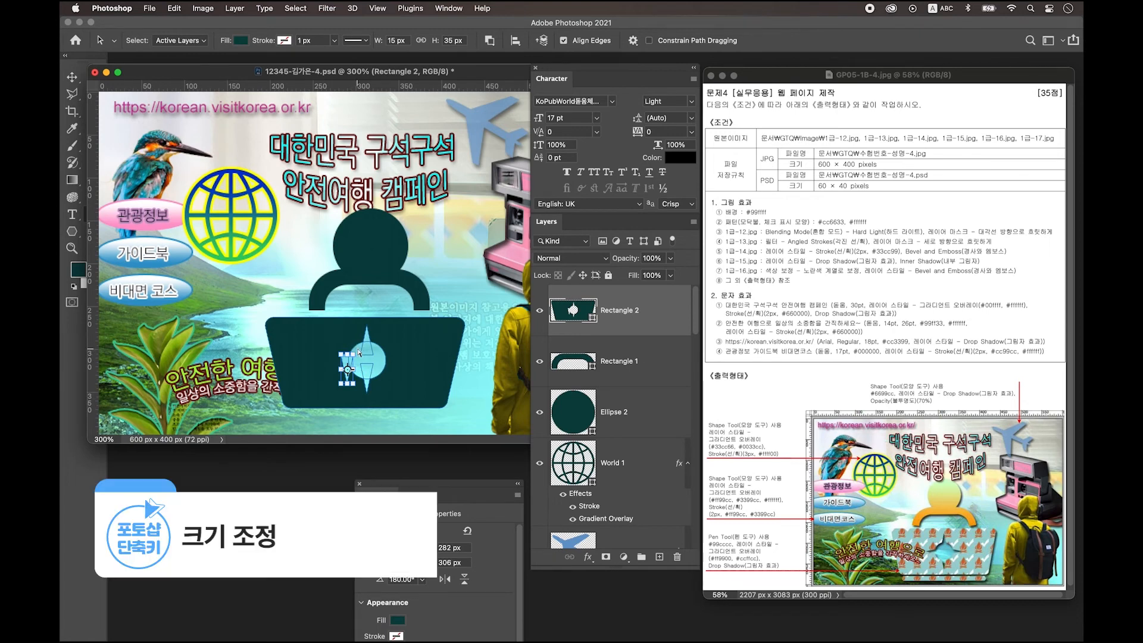
{"action": "key", "text": "ctrl+t"}
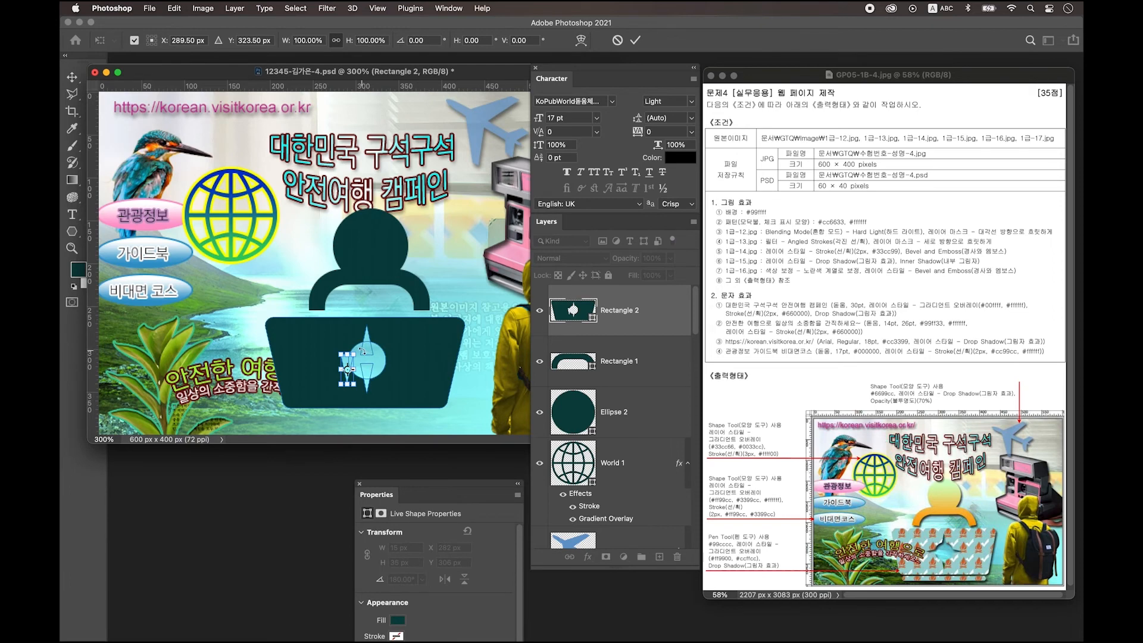
{"action": "mouse_move", "coordinate": [362, 351]}
{"action": "left_mouse_down"}
{"action": "mouse_move", "coordinate": [369, 389]}
{"action": "mouse_move", "coordinate": [352, 354]}
{"action": "left_mouse_up"}
{"action": "key", "text": "Return"}
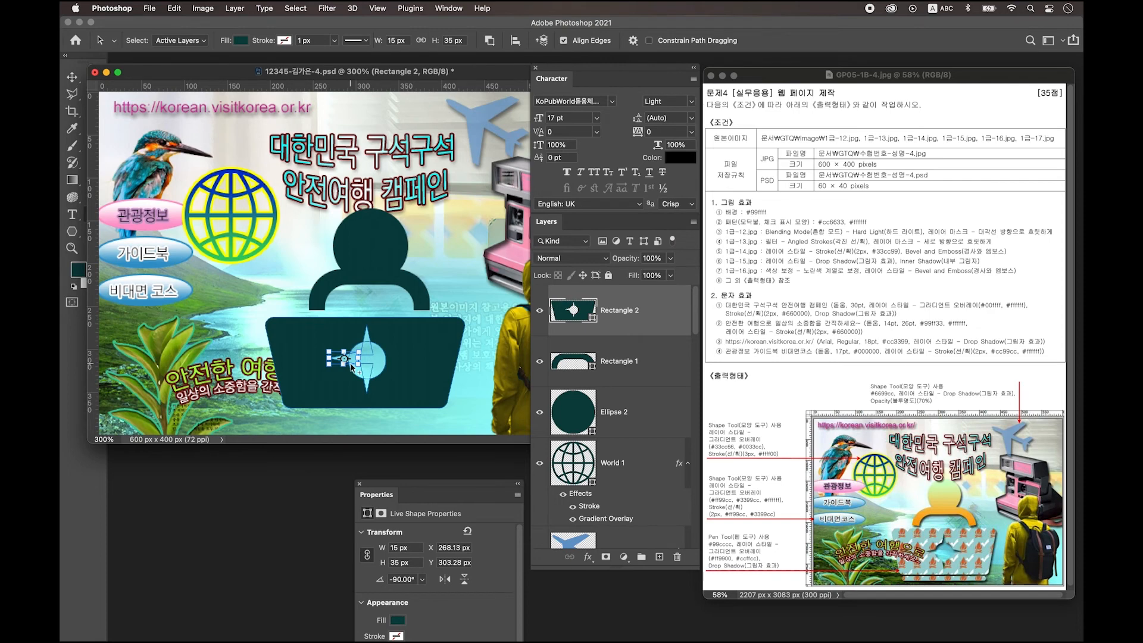
{"action": "left_click_drag", "start_coordinate": [351, 363], "coordinate": [370, 364]}
{"action": "key", "text": "super+z"}
{"action": "left_click", "coordinate": [339, 360]}
Step: Copy the left triangle to the right side and flip it horizontally
{"action": "left_click_drag", "start_coordinate": [341, 363], "coordinate": [387, 366]}
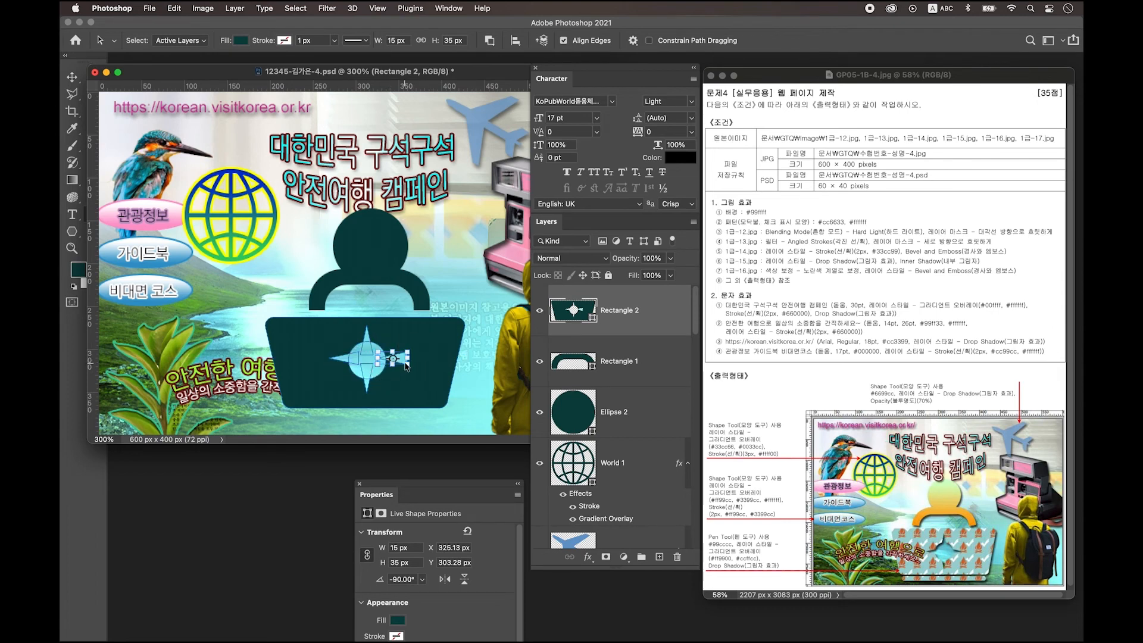
{"action": "key", "text": "super+t"}
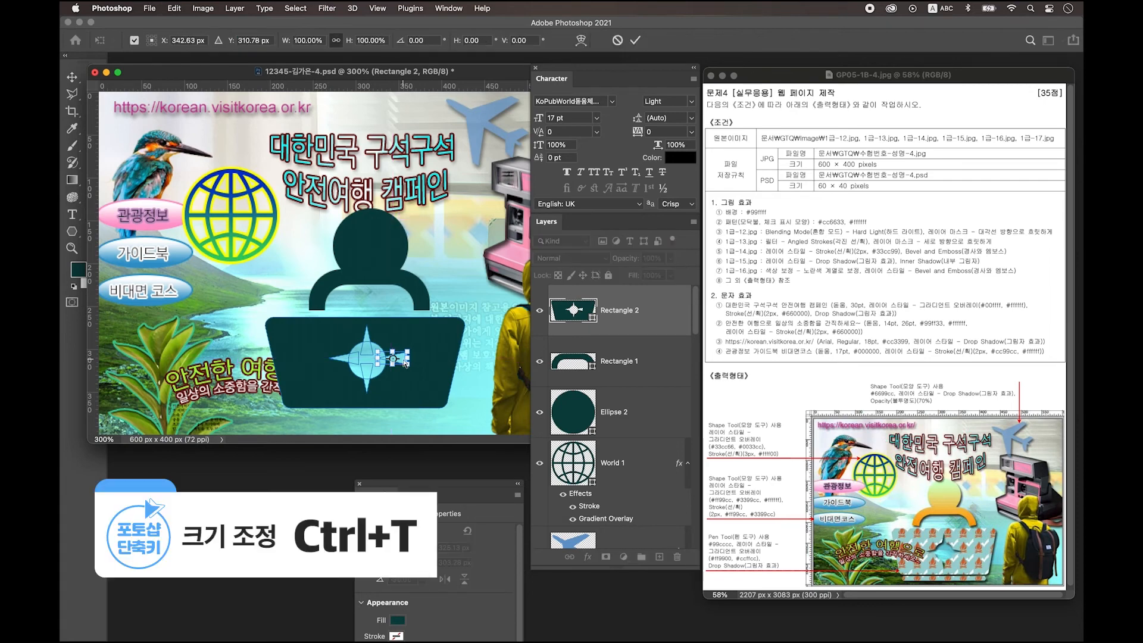
{"action": "right_click", "coordinate": [404, 361]}
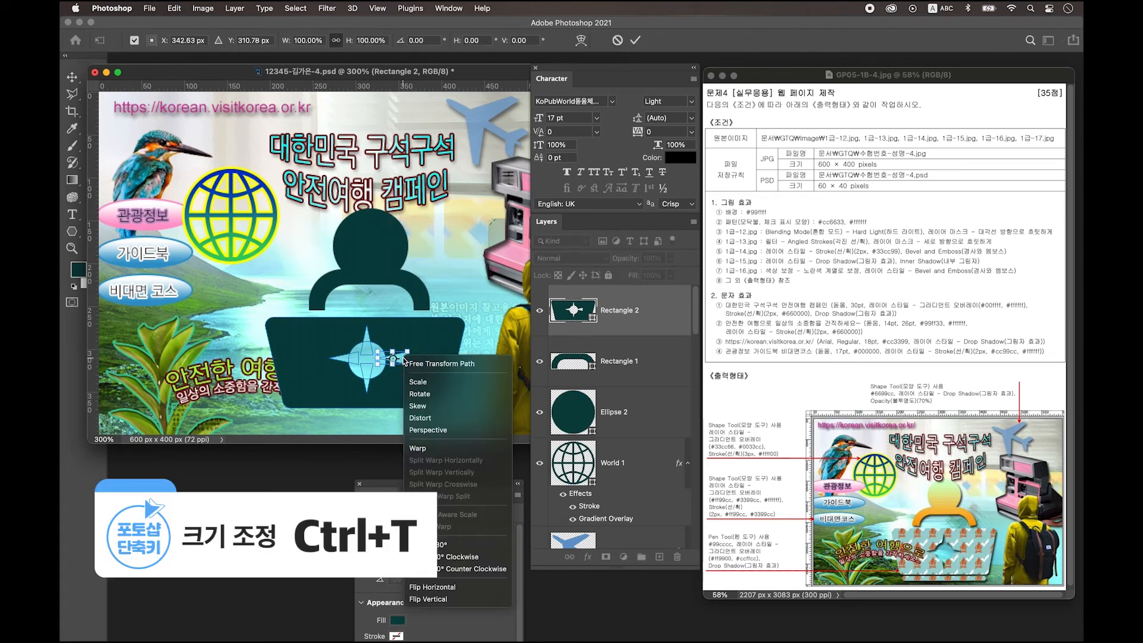
{"action": "left_click", "coordinate": [453, 588]}
{"action": "key", "text": "Return"}
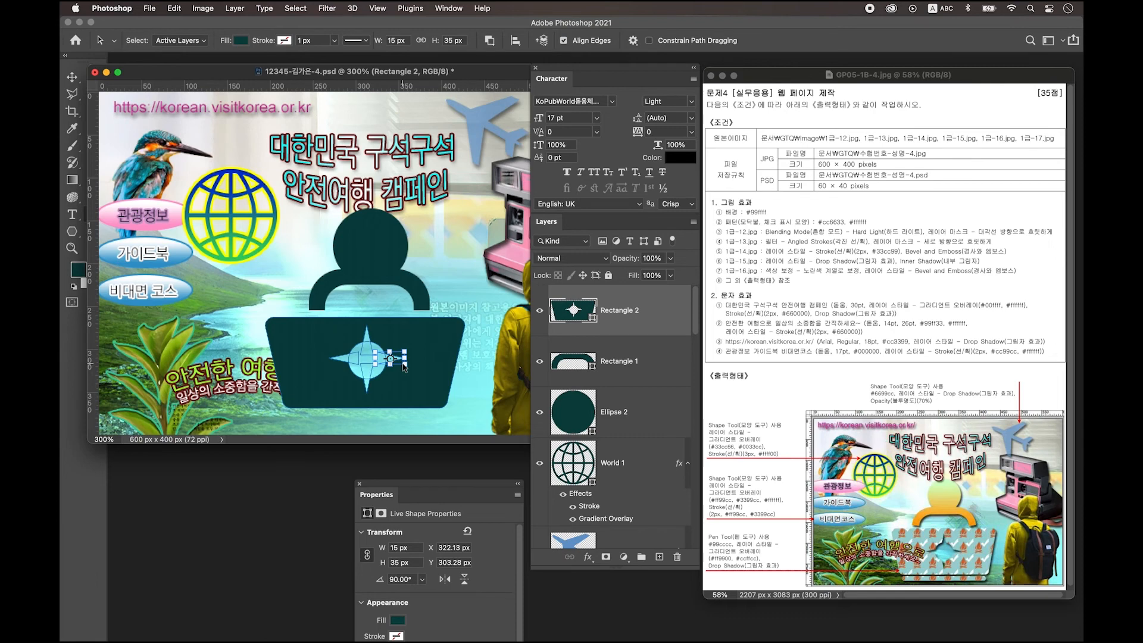
{"action": "left_click", "coordinate": [409, 383]}
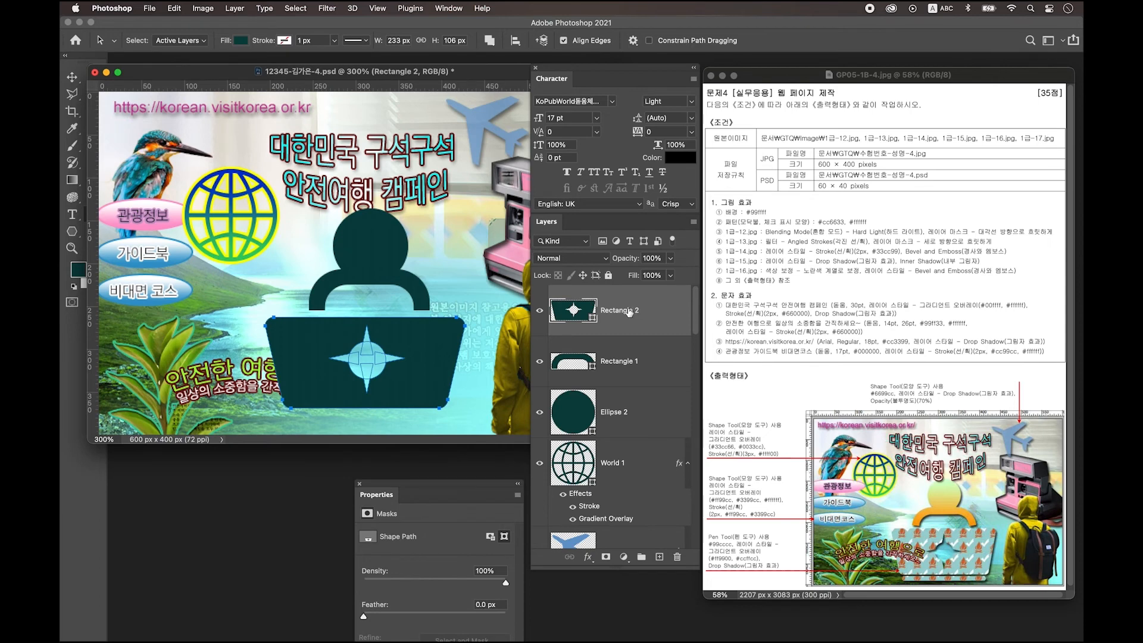
Step: On a new layer, draw a thin 182×13 px bar below the laptop
{"action": "left_click", "coordinate": [659, 557]}
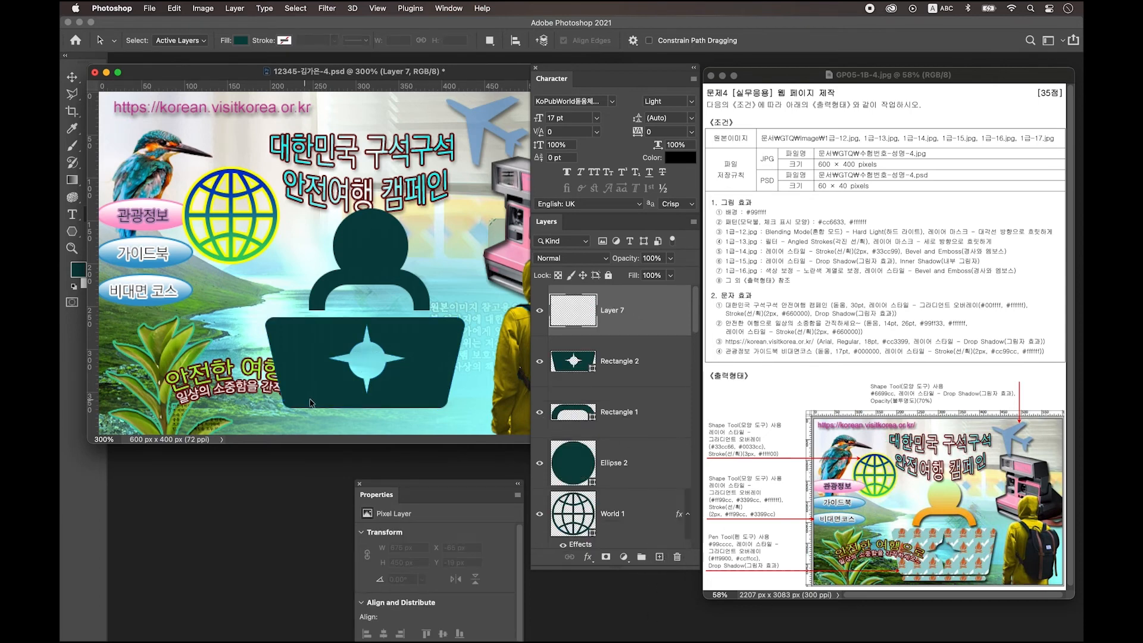
{"action": "left_click", "coordinate": [72, 231]}
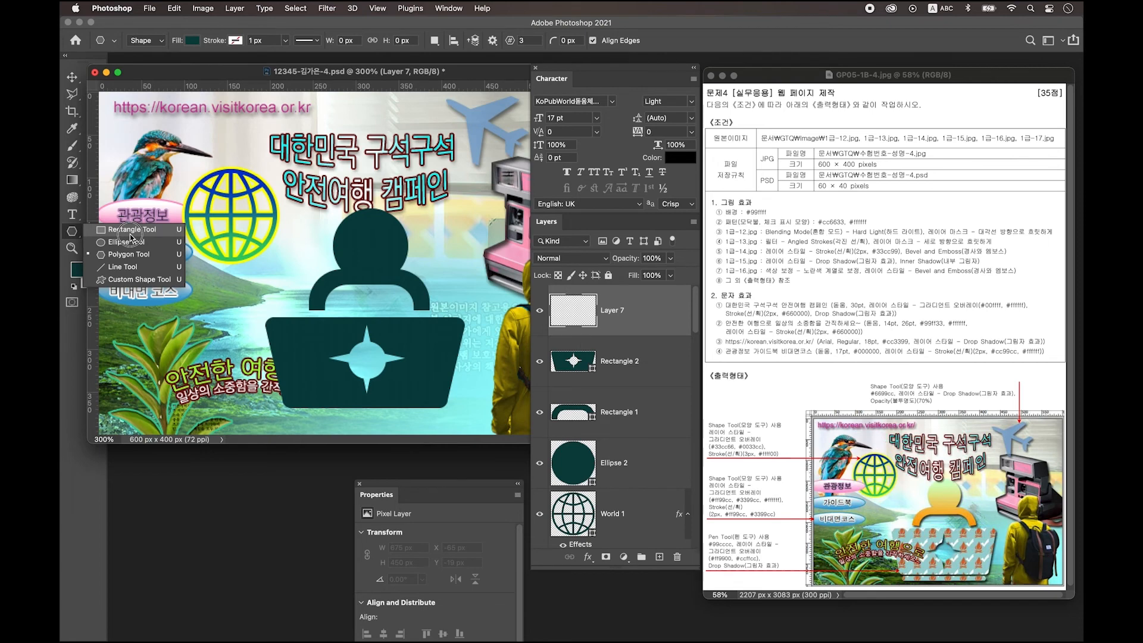
{"action": "left_click", "coordinate": [132, 230]}
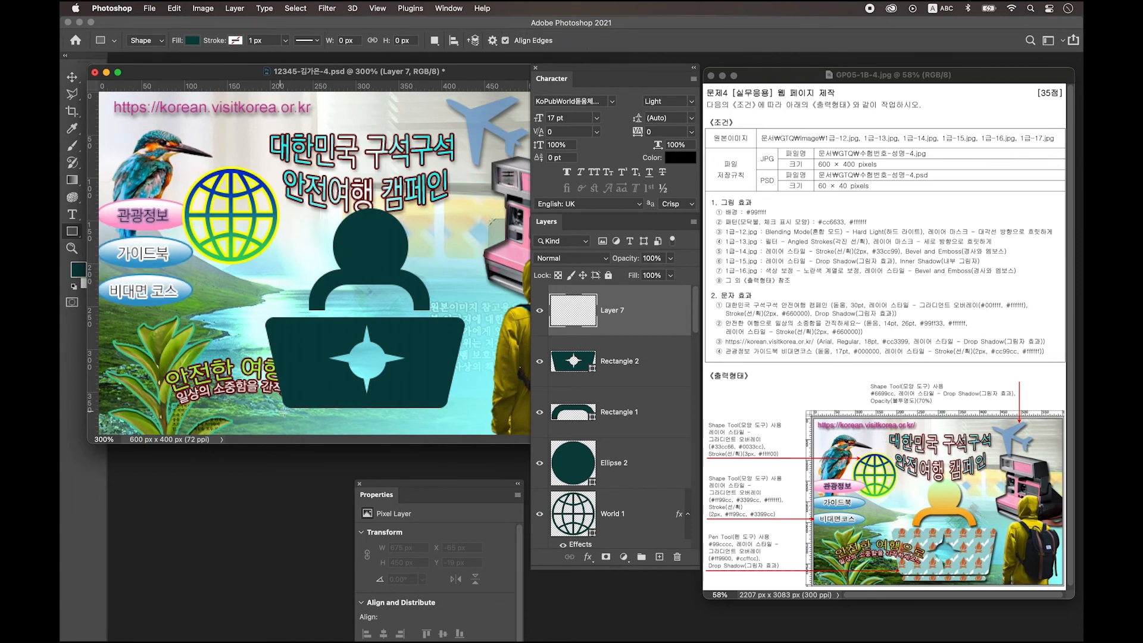
{"action": "left_click_drag", "start_coordinate": [286, 412], "coordinate": [441, 422]}
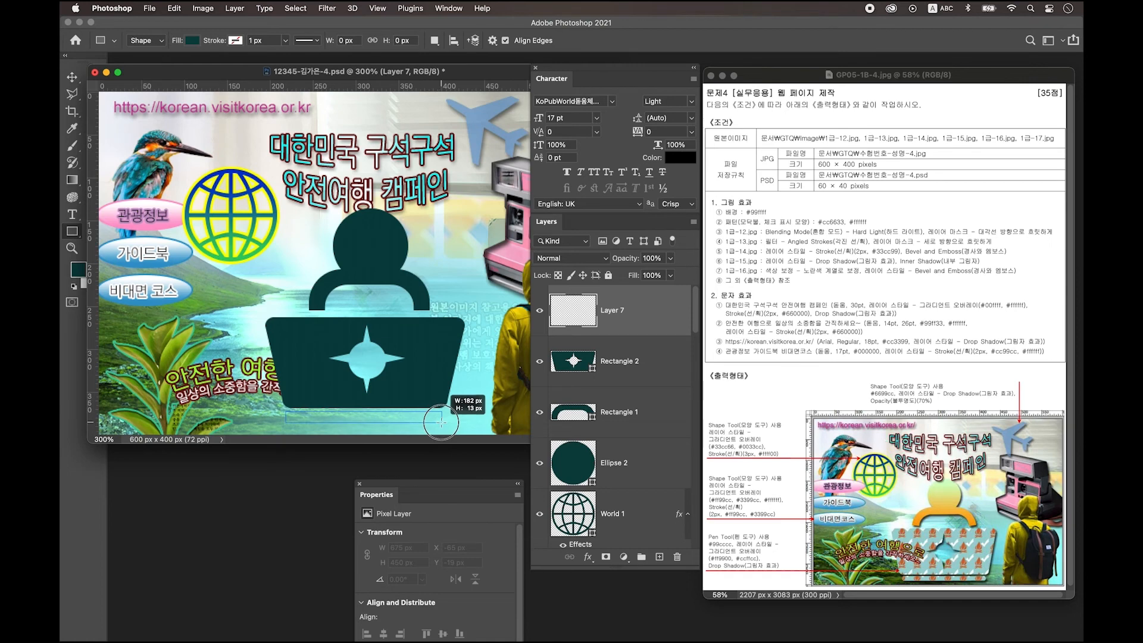
{"action": "left_click_drag", "start_coordinate": [441, 423], "coordinate": [441, 423]}
Step: Round the bar's corners to 6.5 px
{"action": "left_click_drag", "start_coordinate": [377, 495], "coordinate": [485, 394]}
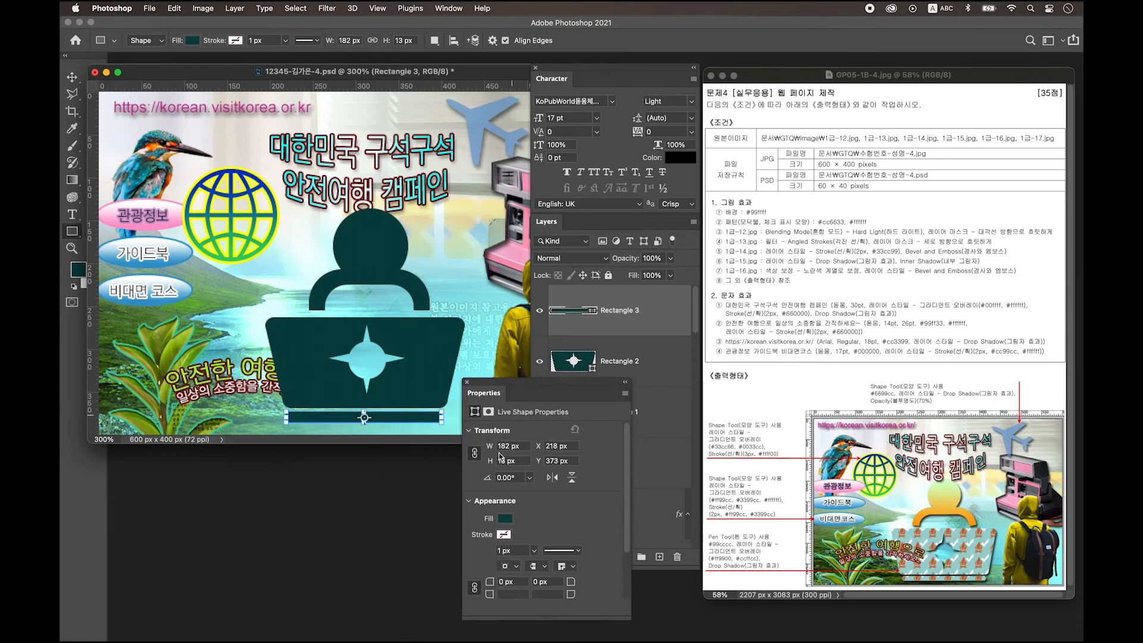
{"action": "left_click", "coordinate": [509, 582]}
{"action": "type", "text": "6.5"}
{"action": "key", "text": "Return"}
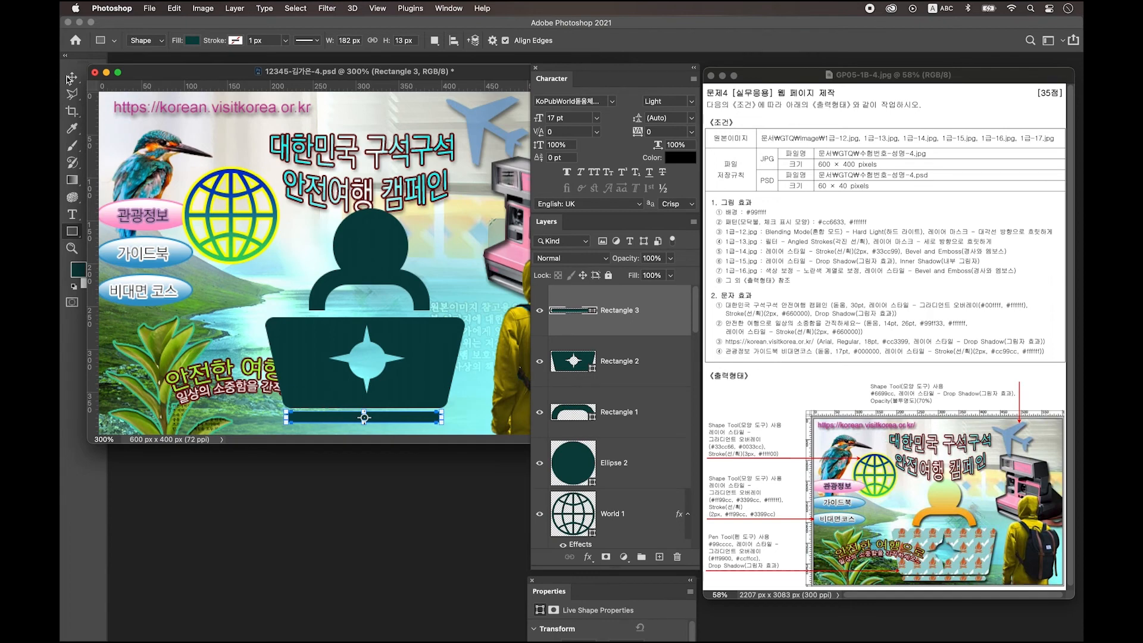
Step: Nudge the bar slightly right and the head and body slightly down
{"action": "left_click", "coordinate": [72, 77]}
{"action": "left_click", "coordinate": [376, 259]}
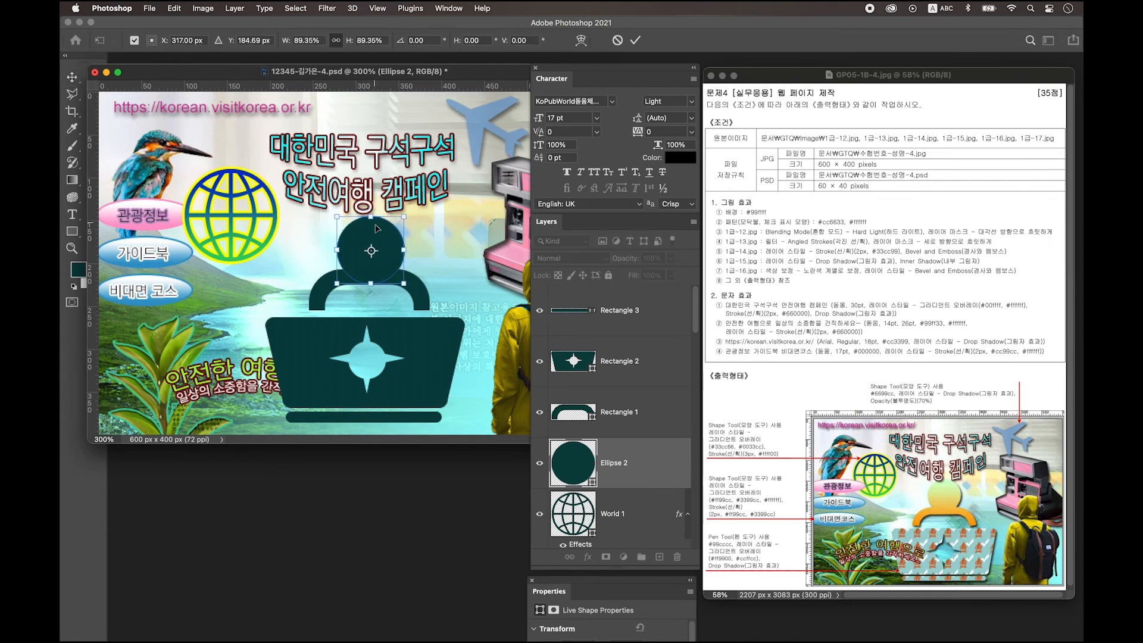
{"action": "key", "text": "super+minus"}
{"action": "left_click_drag", "start_coordinate": [354, 331], "coordinate": [357, 330]}
{"action": "left_click", "coordinate": [357, 253]}
{"action": "left_click", "coordinate": [328, 224]}
{"action": "left_click", "coordinate": [351, 250], "text": "shift"}
{"action": "key", "text": "Down"}
{"action": "key", "text": "Down"}
{"action": "key", "text": "Down"}
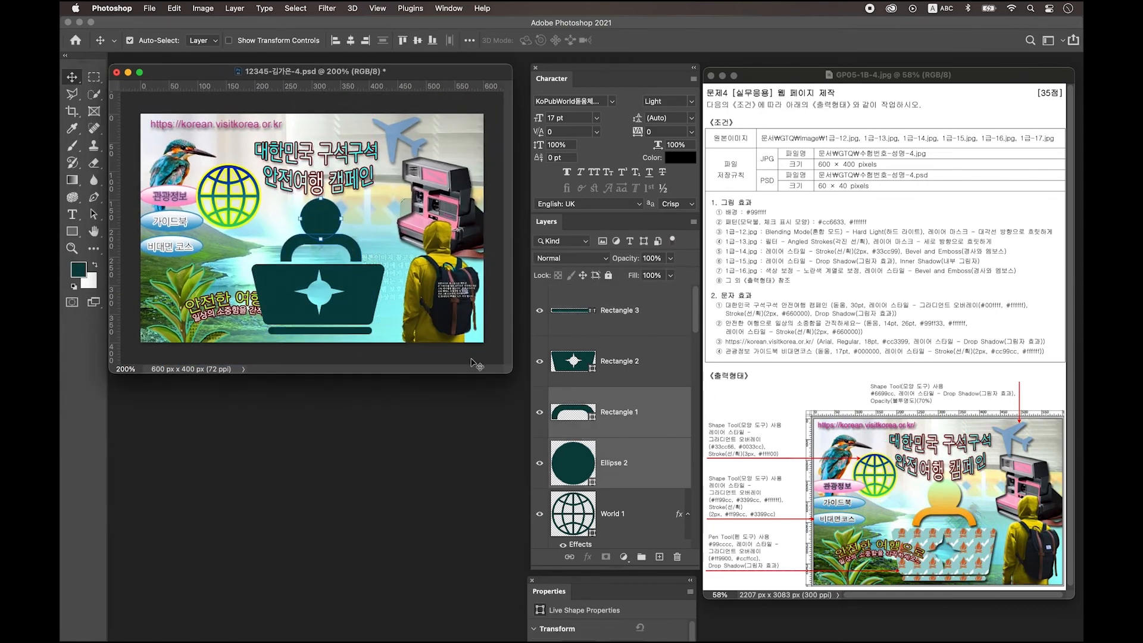
Step: Shift the star cut-out slightly down and right within the laptop
{"action": "left_click", "coordinate": [334, 329]}
{"action": "left_click", "coordinate": [93, 214]}
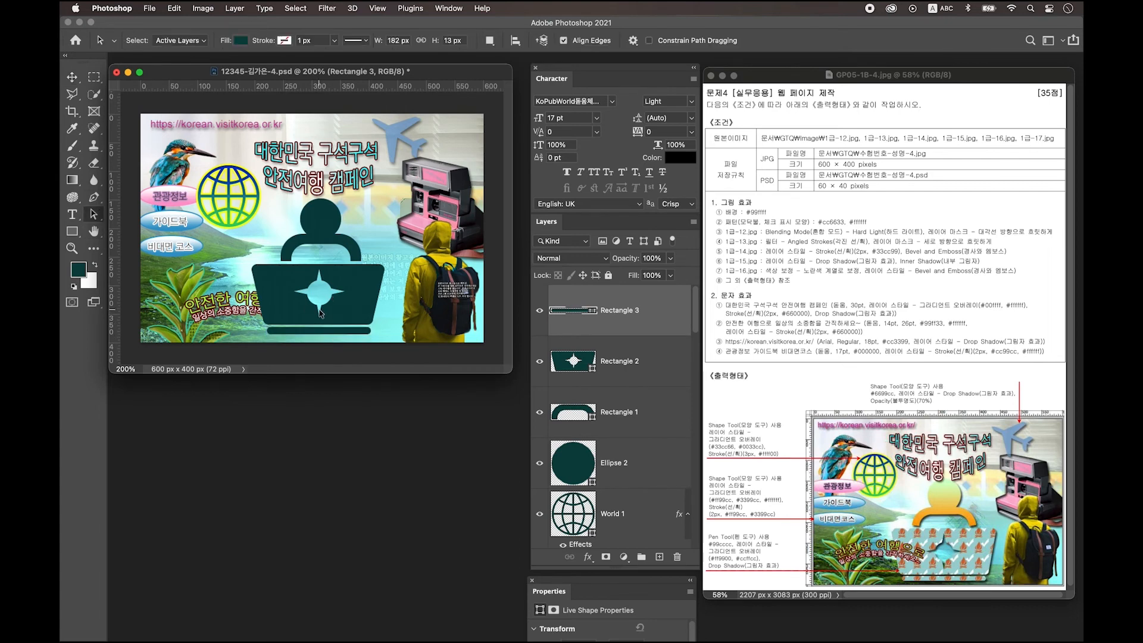
{"action": "left_click", "coordinate": [341, 293]}
{"action": "left_click", "coordinate": [370, 289]}
{"action": "left_click_drag", "start_coordinate": [320, 292], "coordinate": [321, 294]}
{"action": "left_click", "coordinate": [423, 314]}
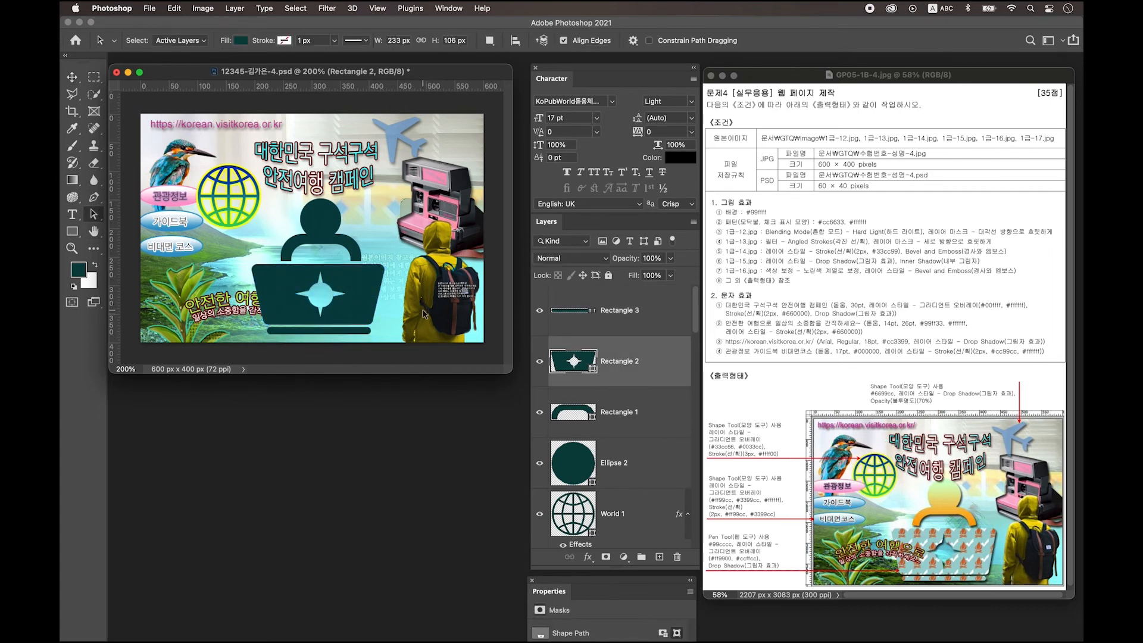
Step: Merge the laptop and thin bar layers into one shape with Merge Shapes
{"action": "left_click", "coordinate": [359, 283]}
{"action": "left_click", "coordinate": [650, 311], "text": "shift"}
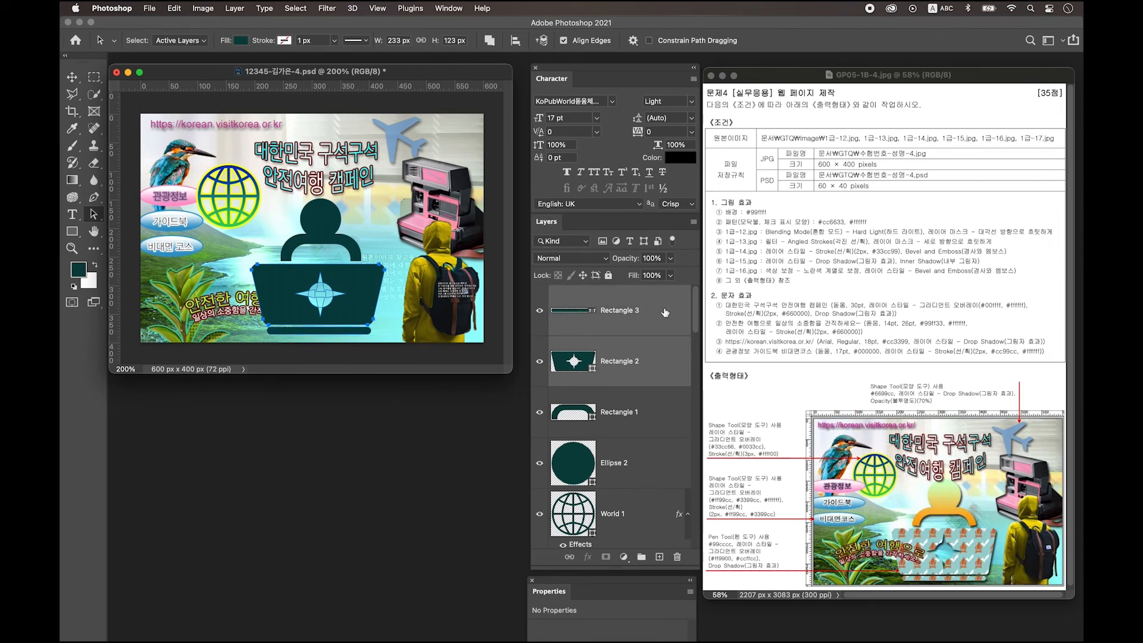
{"action": "right_click", "coordinate": [666, 310]}
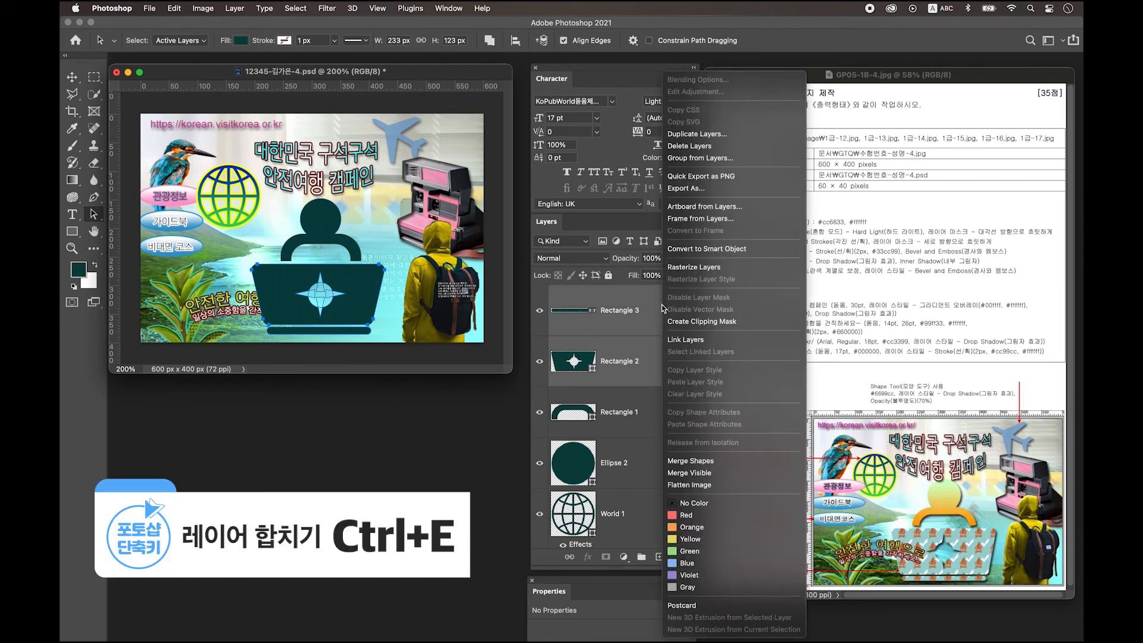
{"action": "left_click", "coordinate": [714, 463]}
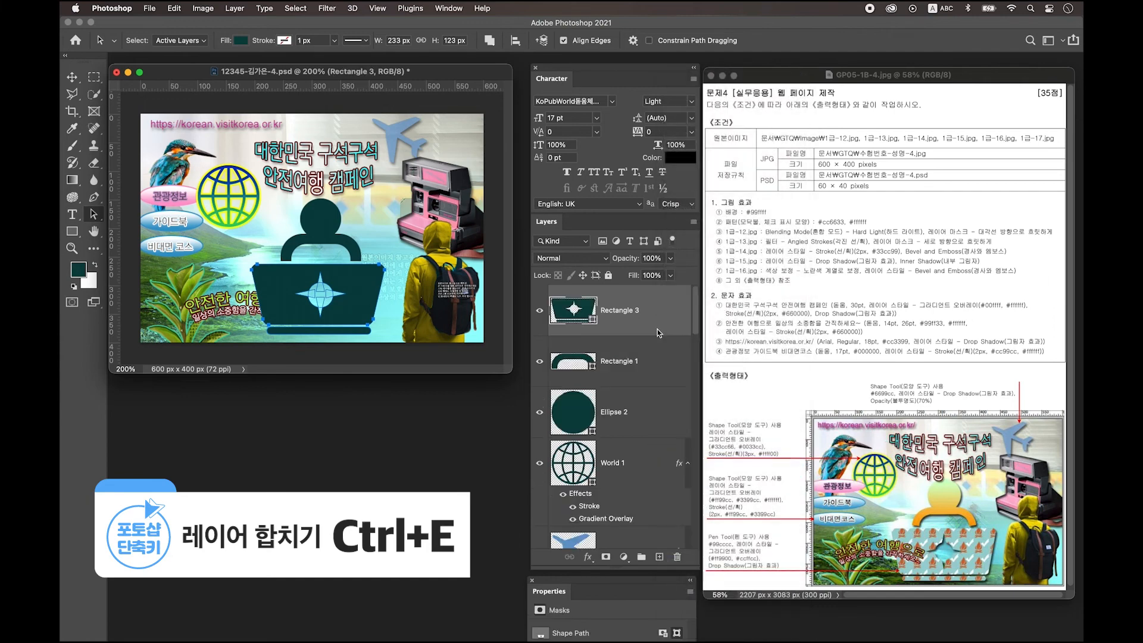
Step: Merge the body Rectangle 1 and head Ellipse 2 into one shape
{"action": "left_click", "coordinate": [645, 372]}
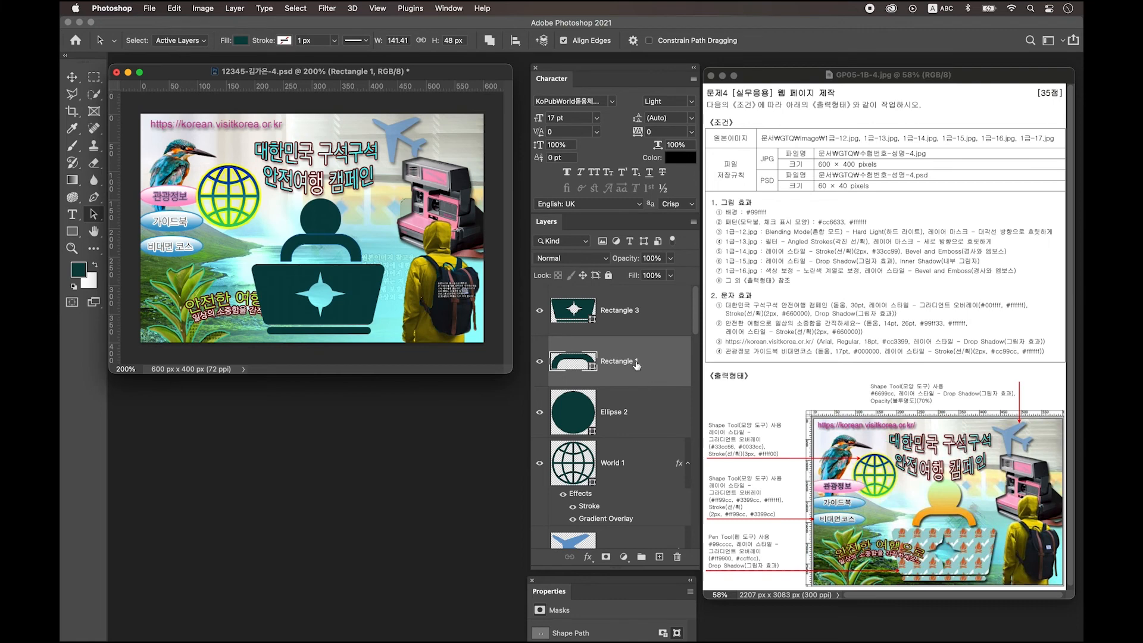
{"action": "left_click", "coordinate": [576, 409], "text": "shift"}
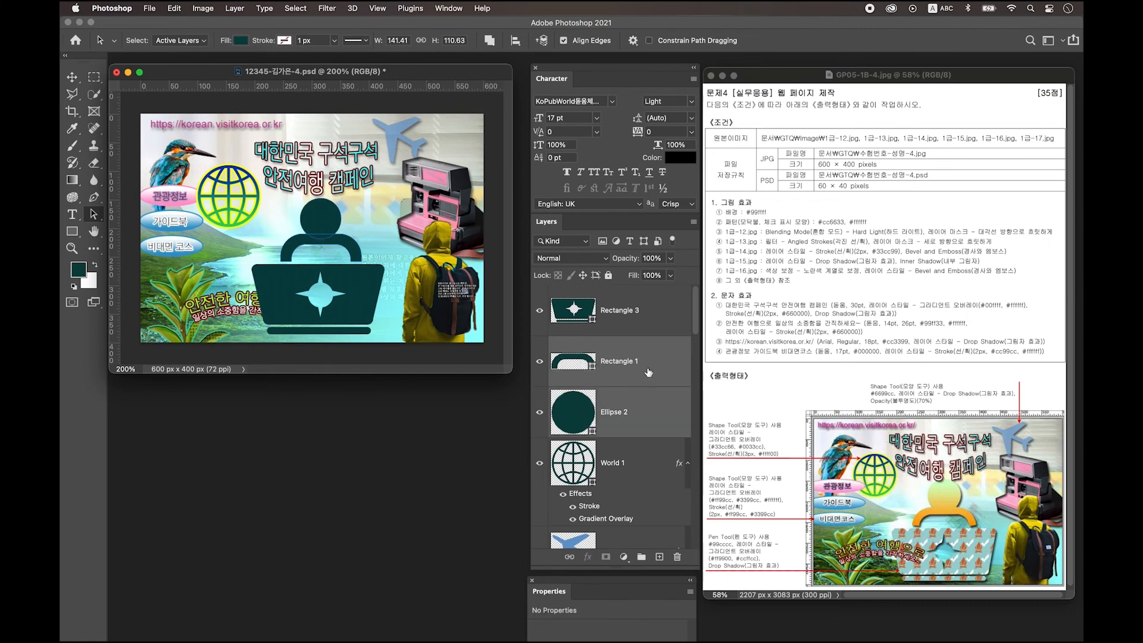
{"action": "right_click", "coordinate": [677, 358]}
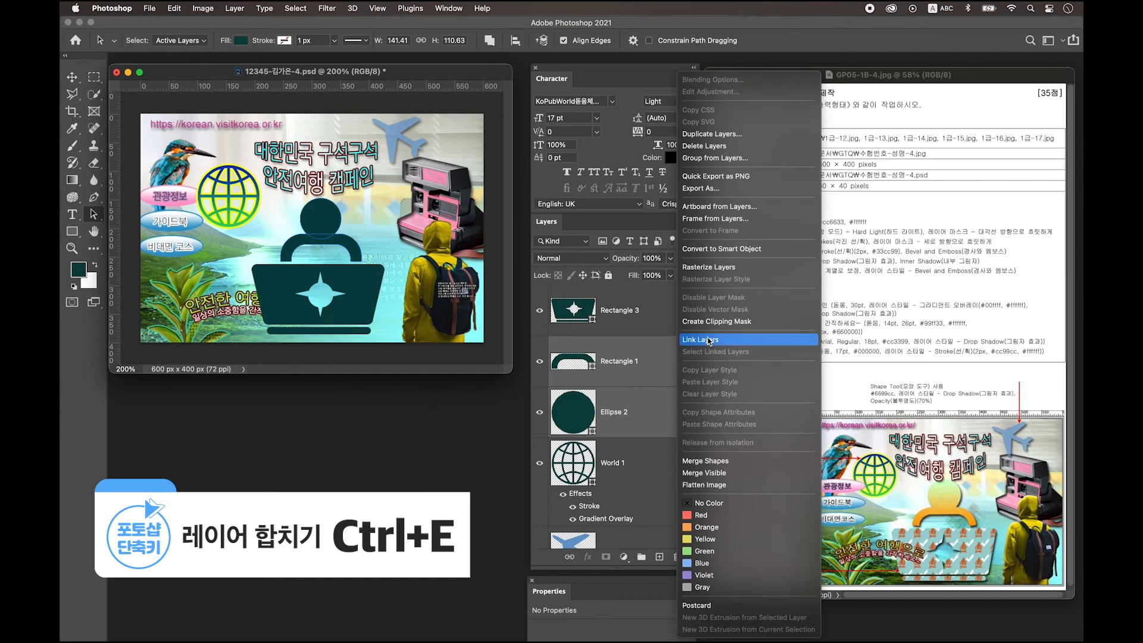
{"action": "left_click", "coordinate": [724, 462]}
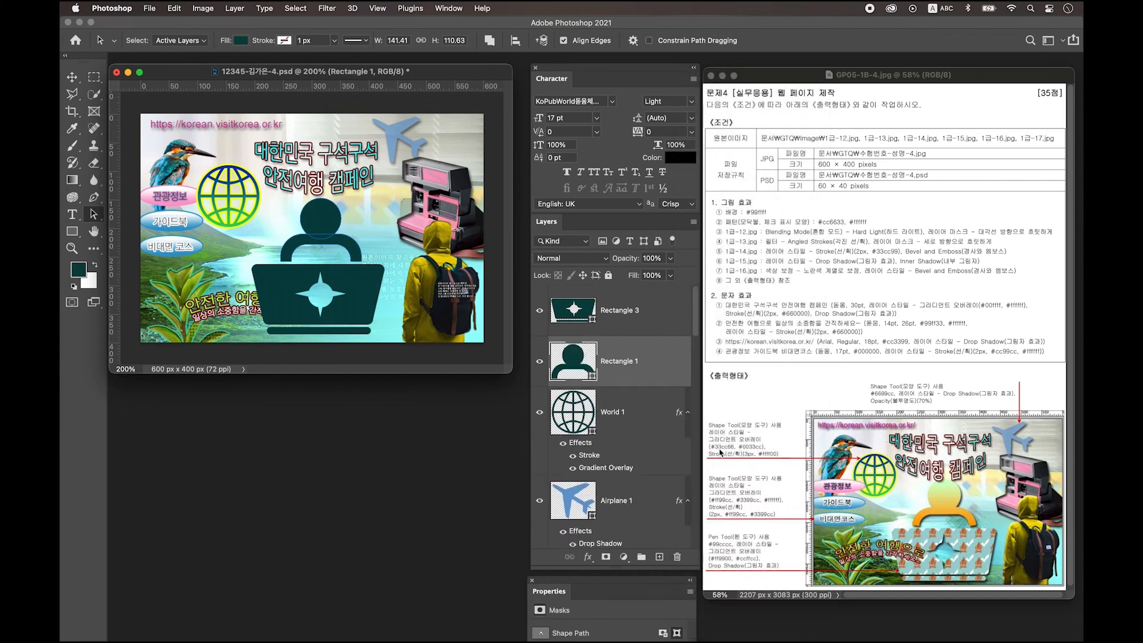
Step: Give Rectangle 1 a Gradient Overlay from orange ff9900 to pale green ccffcc
{"action": "double_click", "coordinate": [659, 365]}
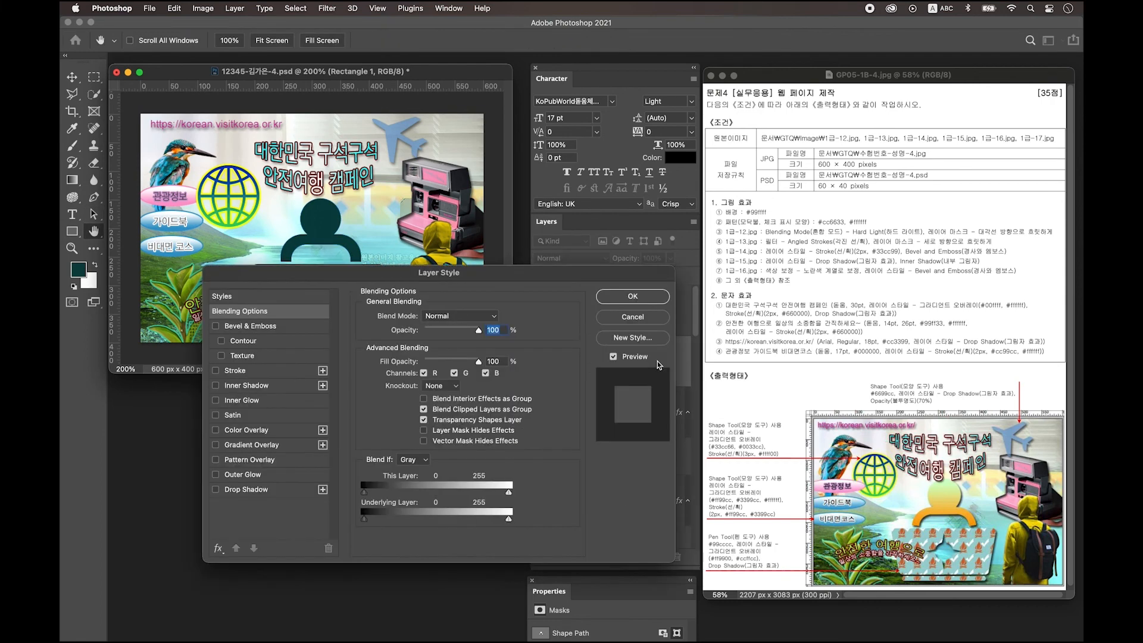
{"action": "left_click", "coordinate": [252, 445]}
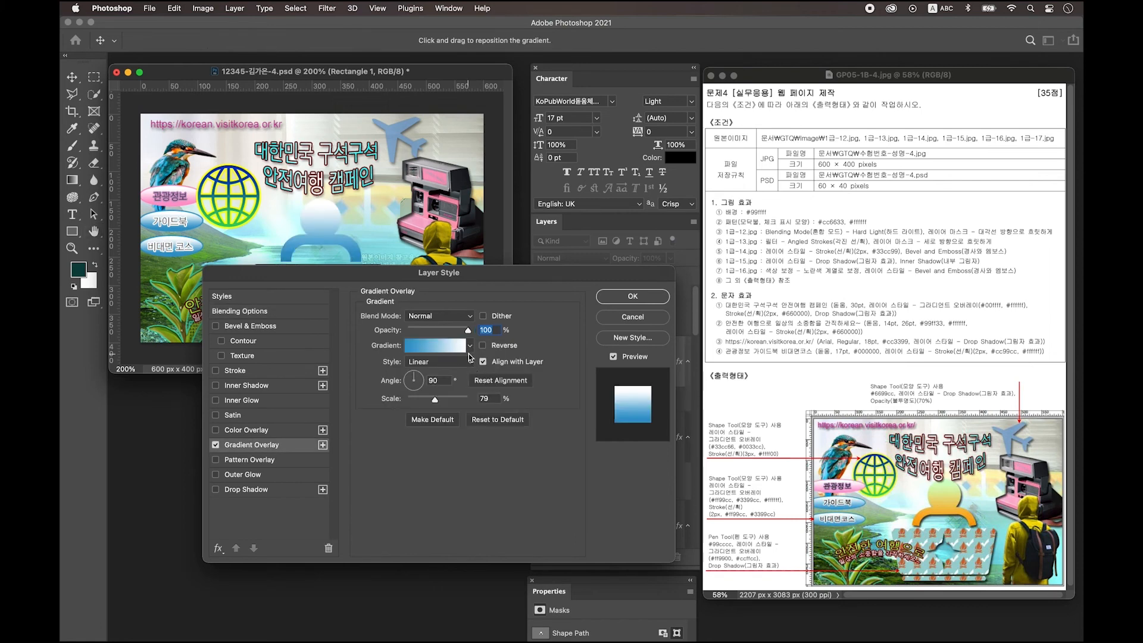
{"action": "left_click", "coordinate": [421, 345]}
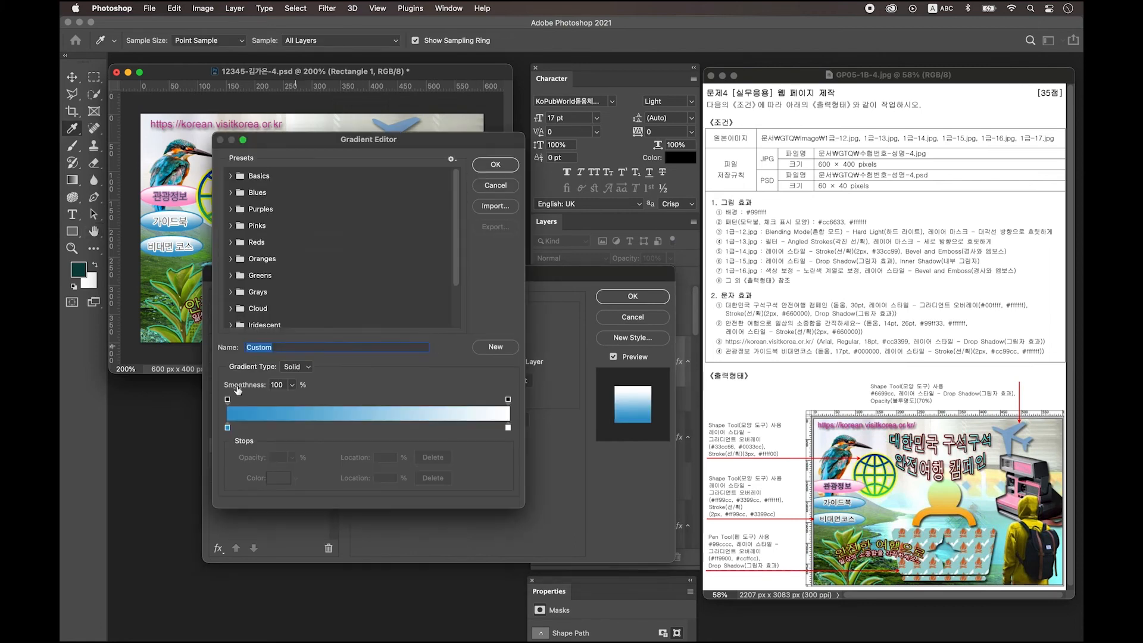
{"action": "double_click", "coordinate": [227, 426]}
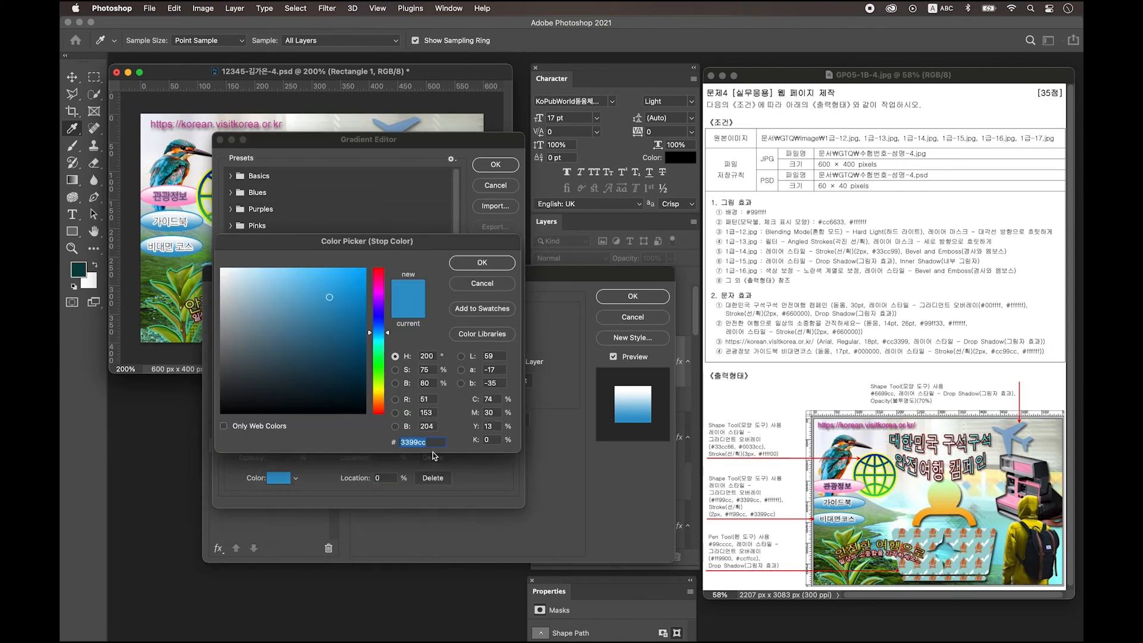
{"action": "type", "text": "ff9900"}
{"action": "key", "text": "Return"}
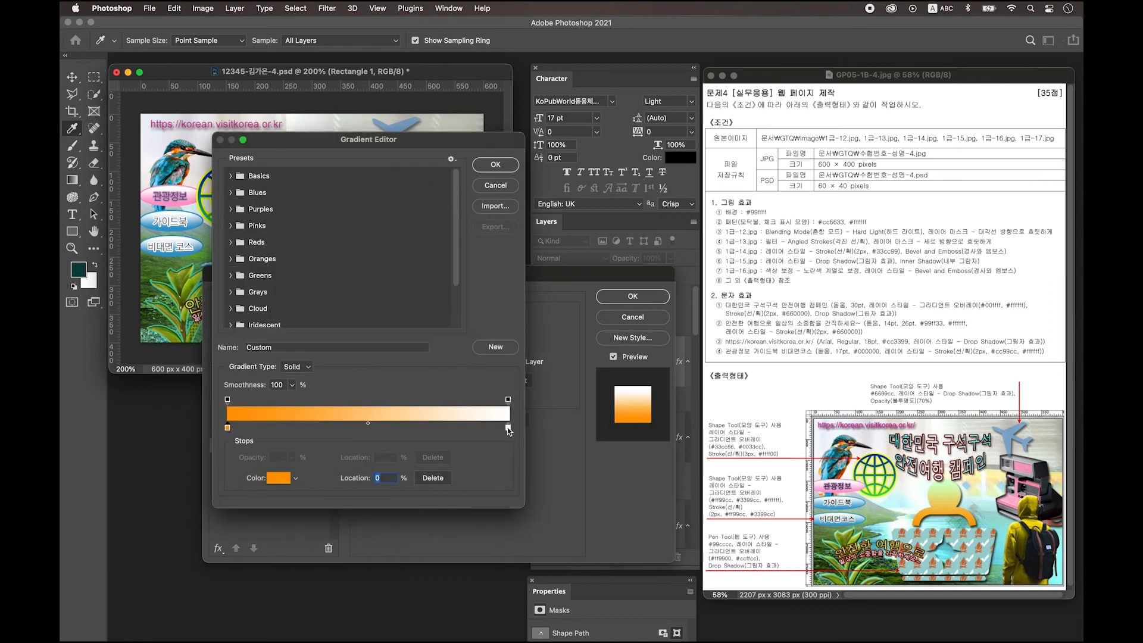
{"action": "double_click", "coordinate": [508, 427]}
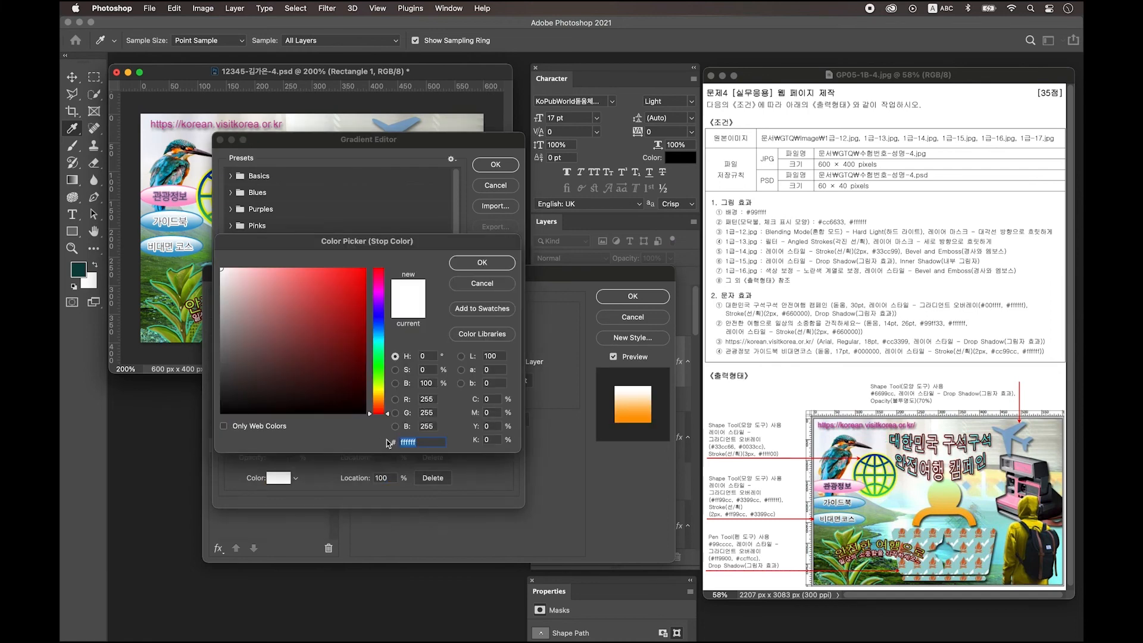
{"action": "type", "text": "ccffcc"}
{"action": "key", "text": "Return"}
{"action": "key", "text": "Return"}
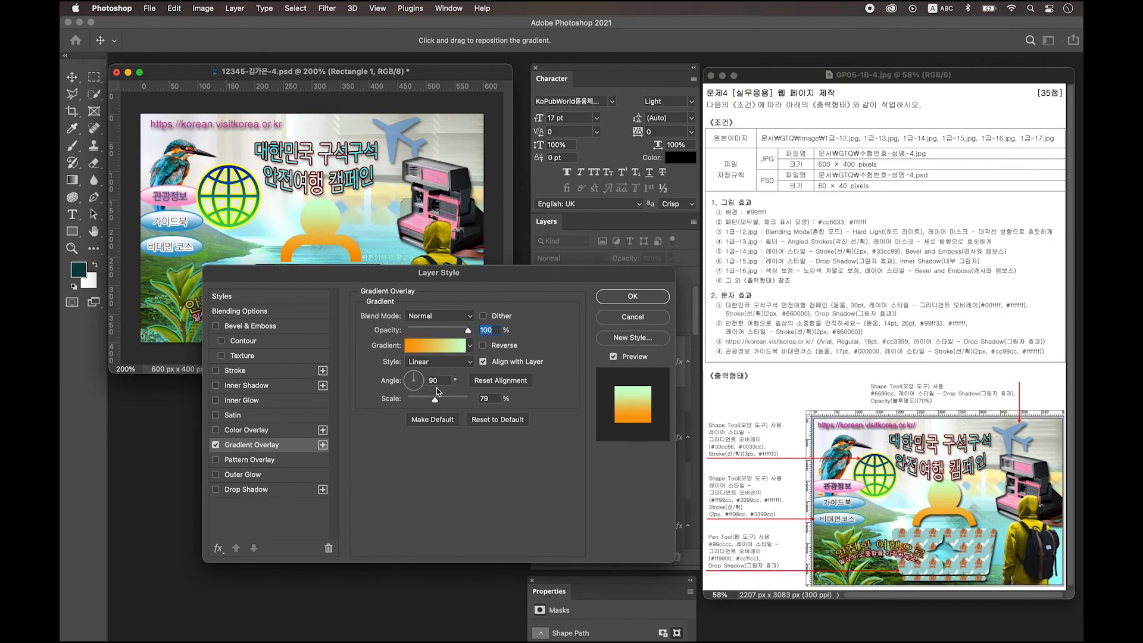
Step: Add a Drop Shadow and apply the layer styles
{"action": "left_click", "coordinate": [239, 490]}
{"action": "left_click", "coordinate": [633, 296]}
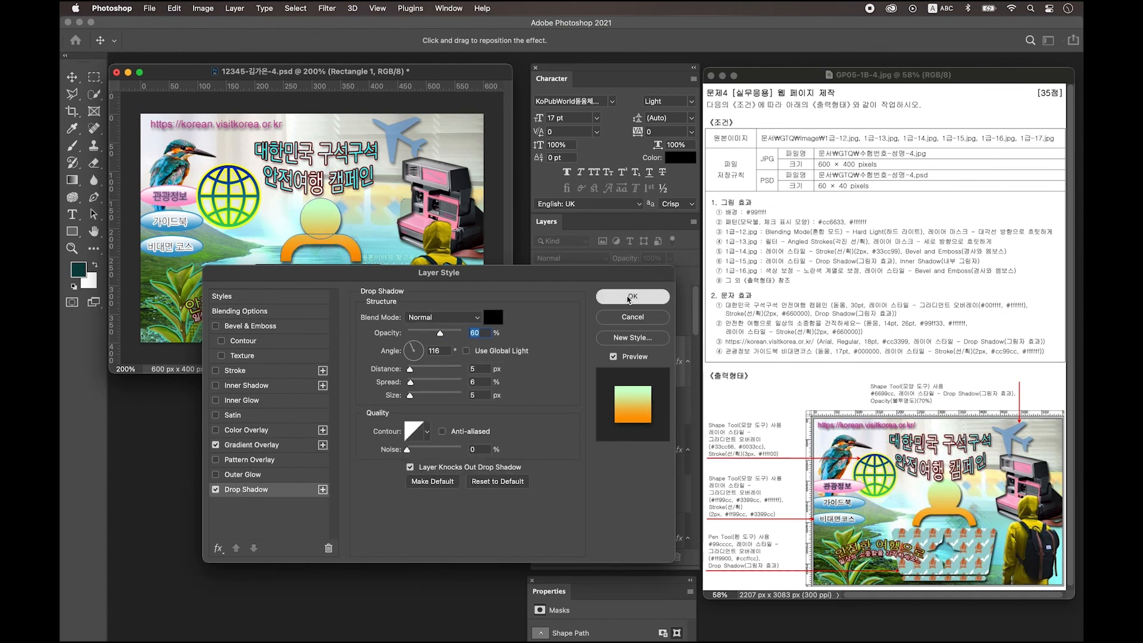
{"action": "left_click", "coordinate": [649, 299]}
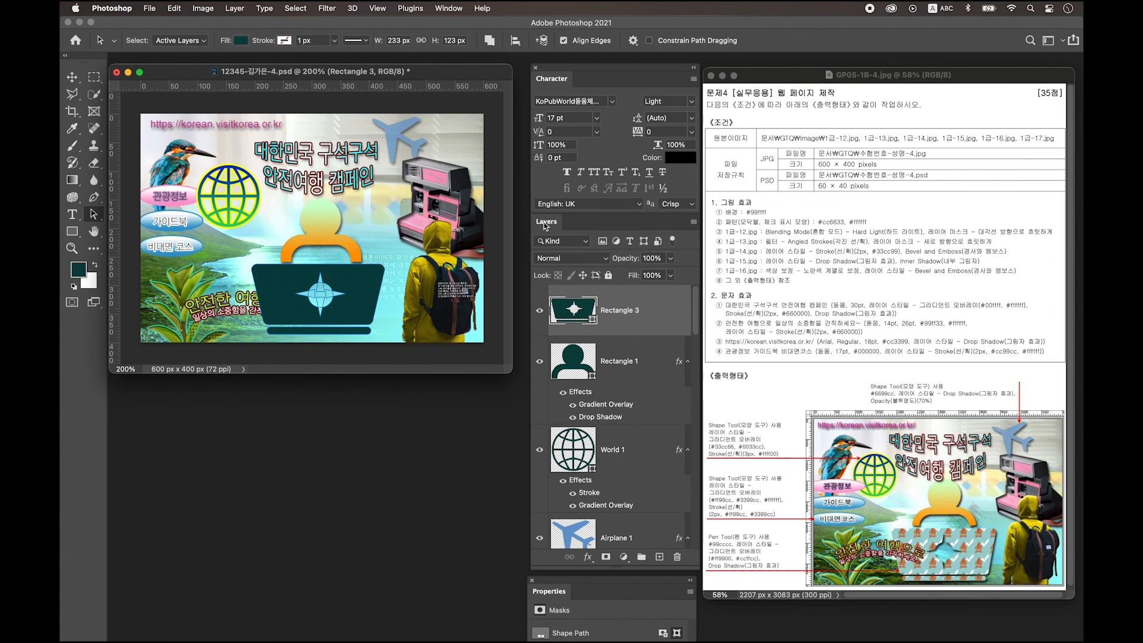
Step: Change the laptop shape's fill colour to light teal #99cccc
{"action": "double_click", "coordinate": [573, 310]}
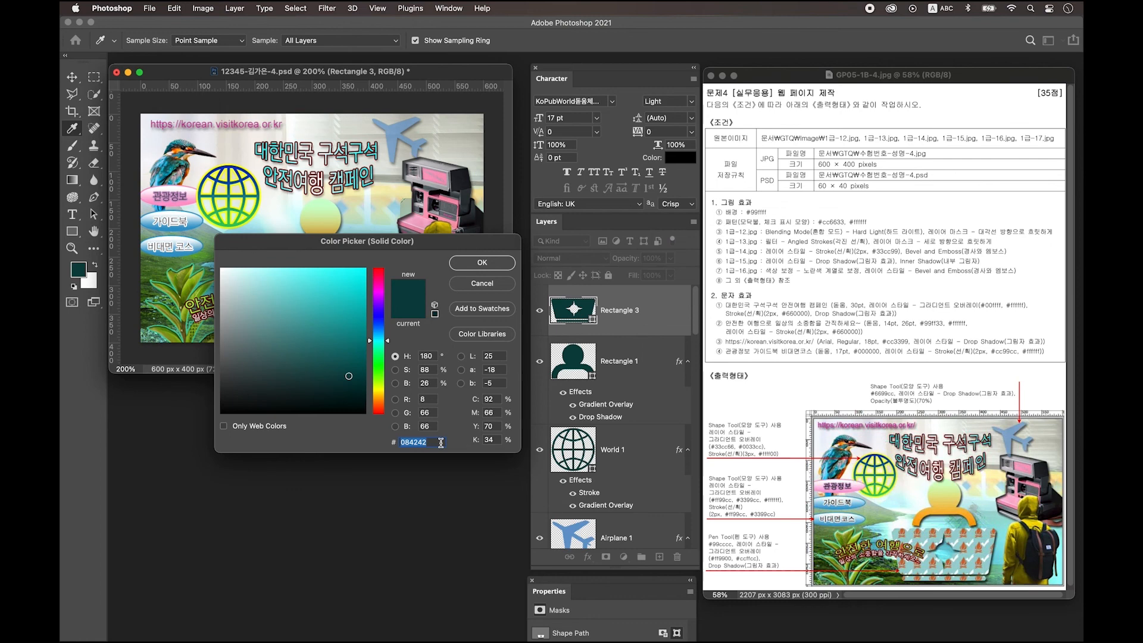
{"action": "type", "text": "99cccc"}
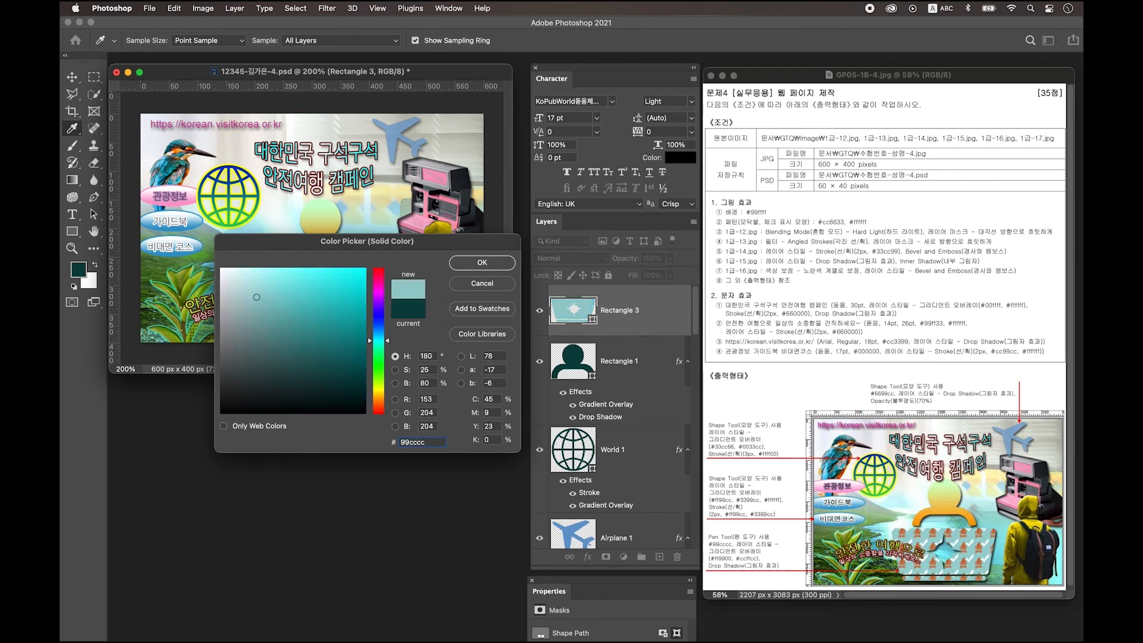
{"action": "key", "text": "Return"}
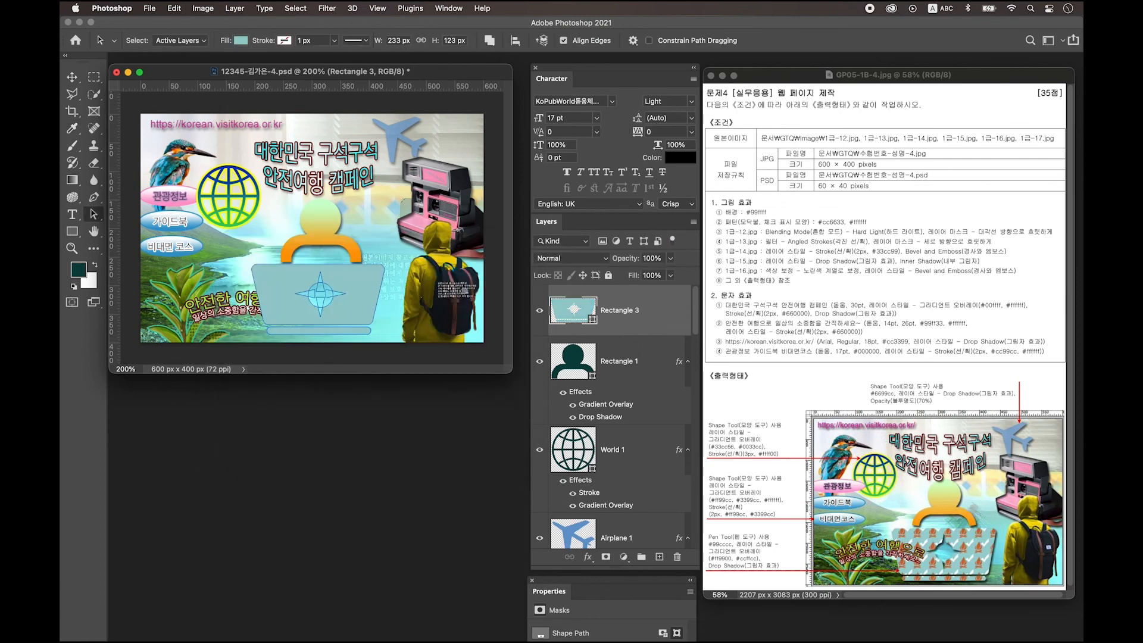
Step: Give Rectangle 3 a flame Pattern Overlay scaled to 55% plus a Drop Shadow
{"action": "double_click", "coordinate": [661, 311]}
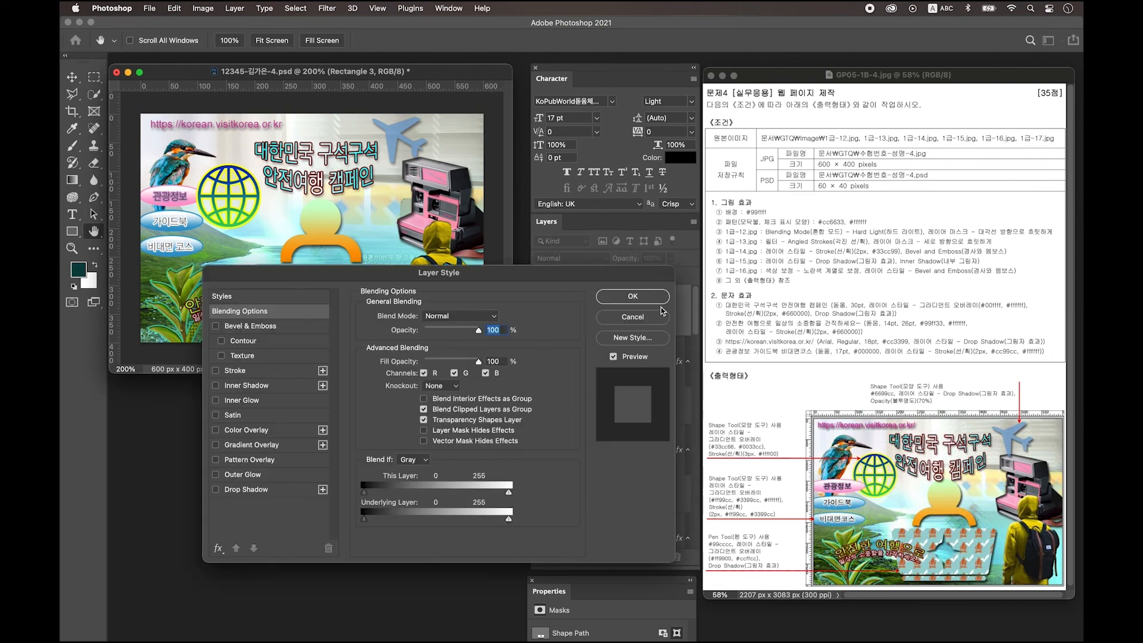
{"action": "left_click_drag", "start_coordinate": [569, 275], "coordinate": [506, 359]}
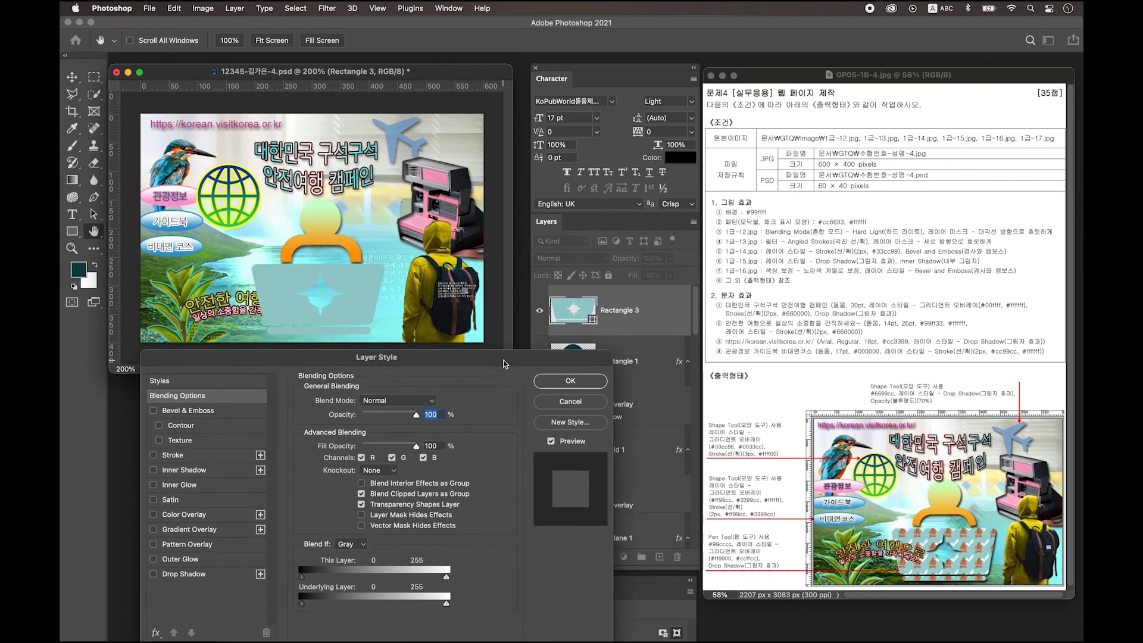
{"action": "left_click", "coordinate": [187, 545]}
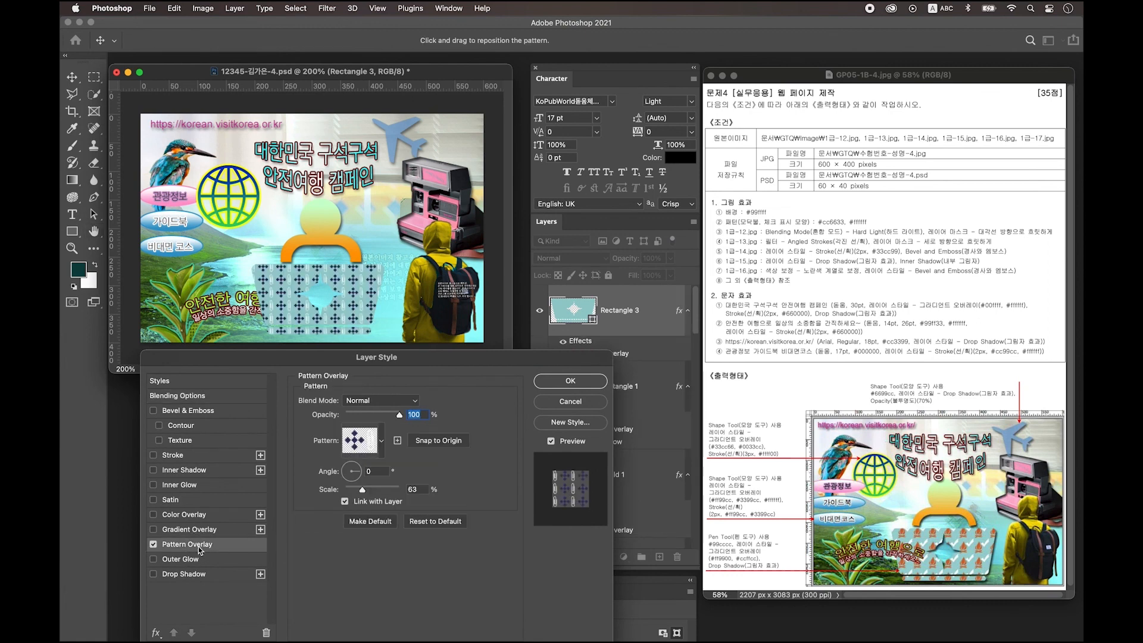
{"action": "left_click", "coordinate": [366, 444]}
{"action": "scroll", "coordinate": [371, 500], "scroll_direction": "down", "scroll_amount": 5}
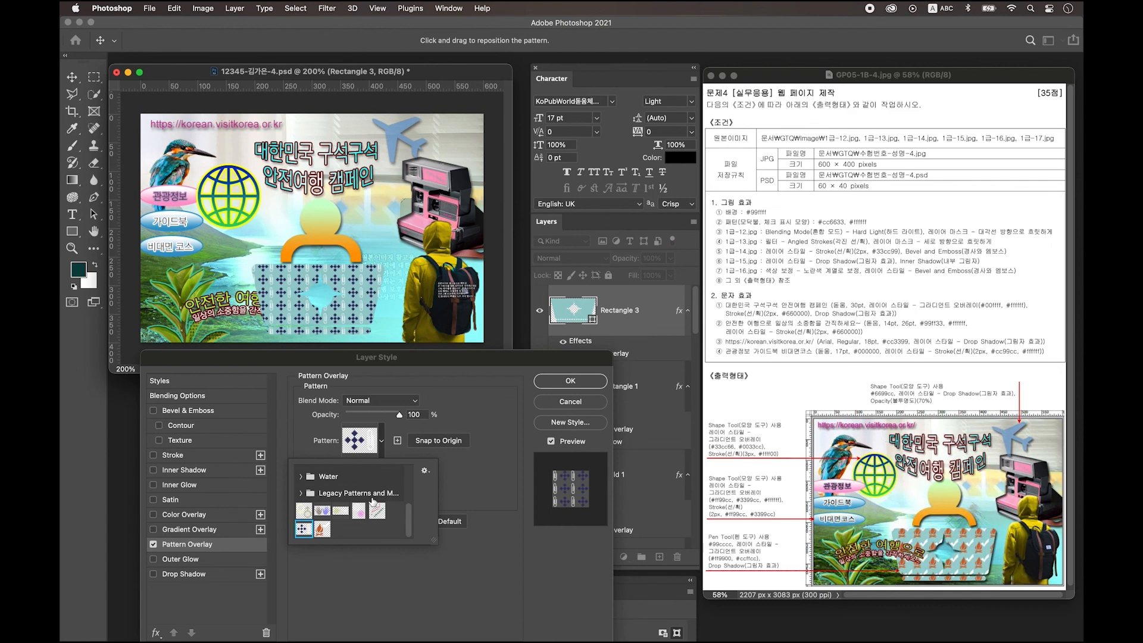
{"action": "left_click", "coordinate": [321, 531]}
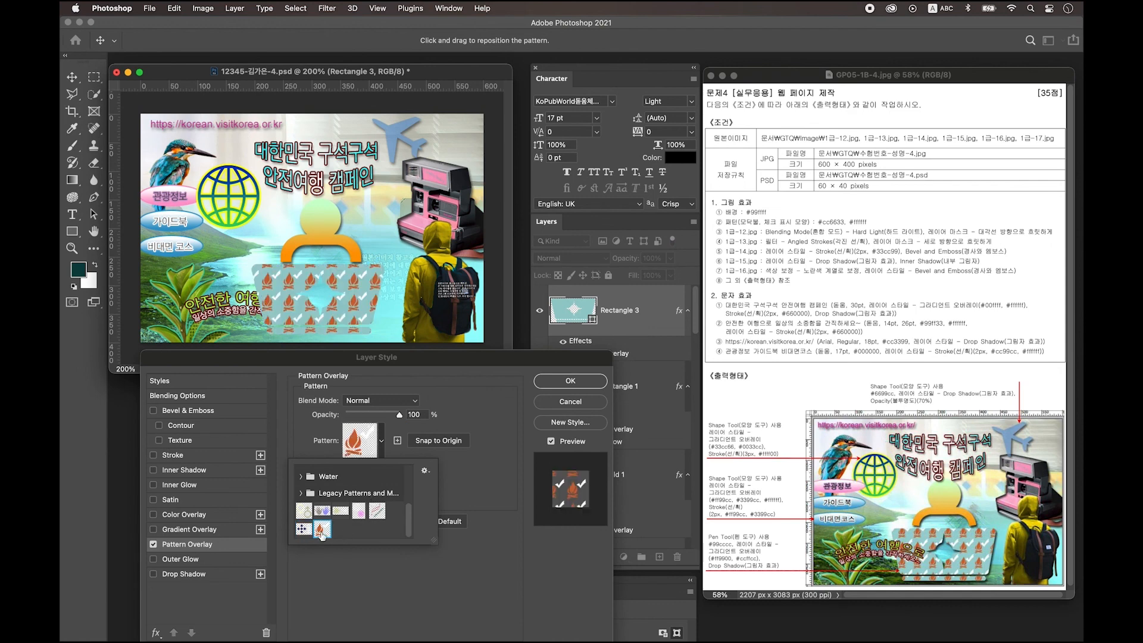
{"action": "key", "text": "Return"}
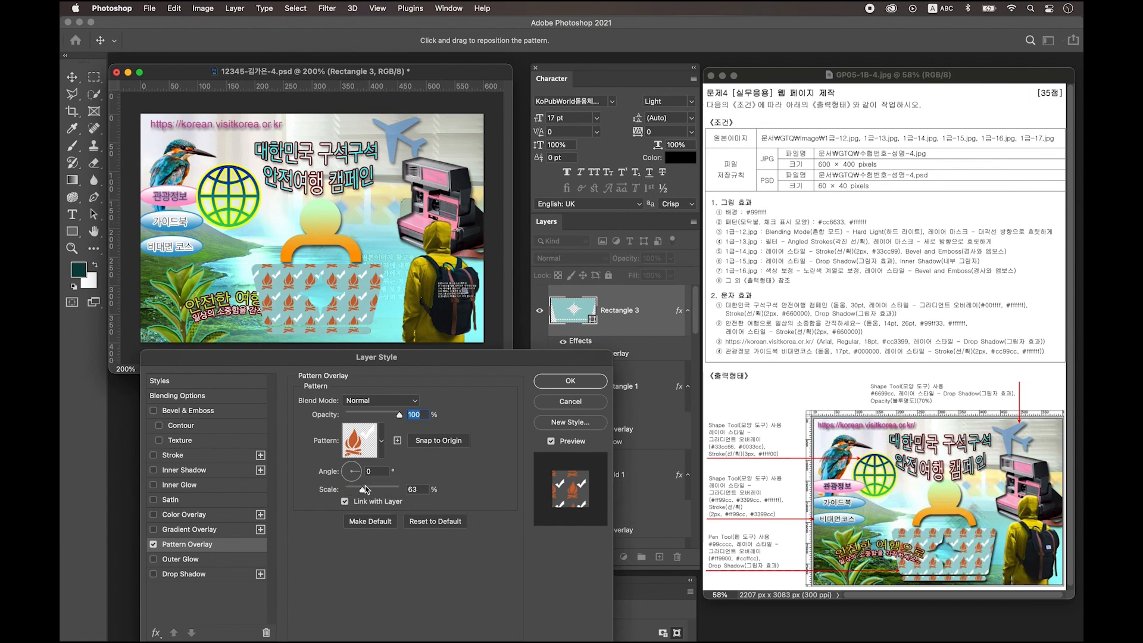
{"action": "left_click_drag", "start_coordinate": [359, 493], "coordinate": [356, 493]}
{"action": "left_click", "coordinate": [205, 575]}
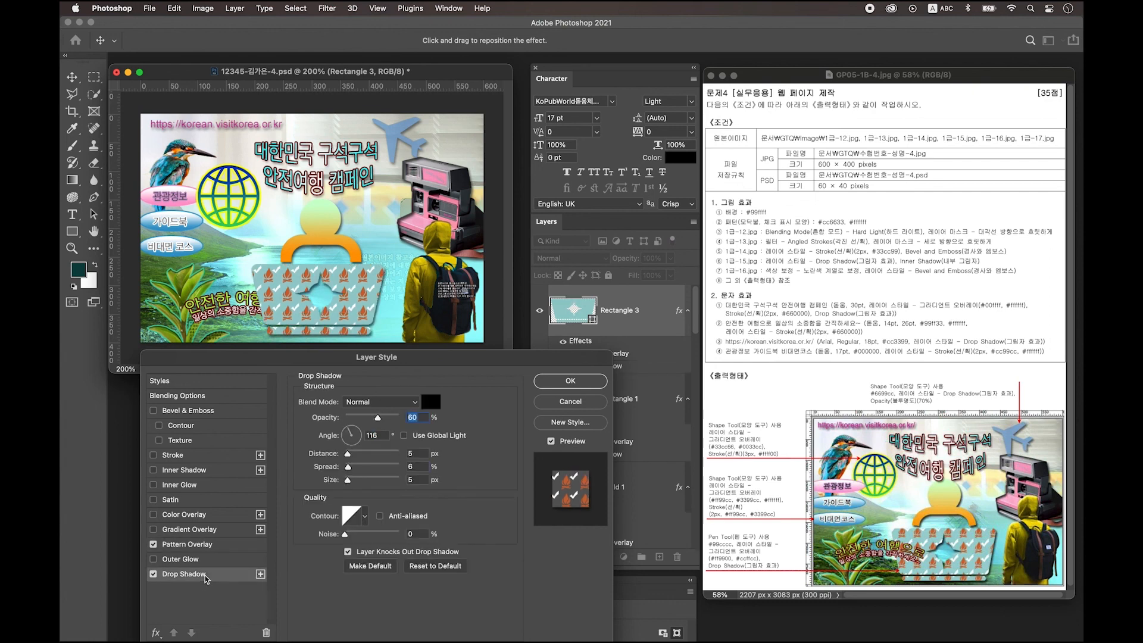
{"action": "left_click", "coordinate": [570, 384]}
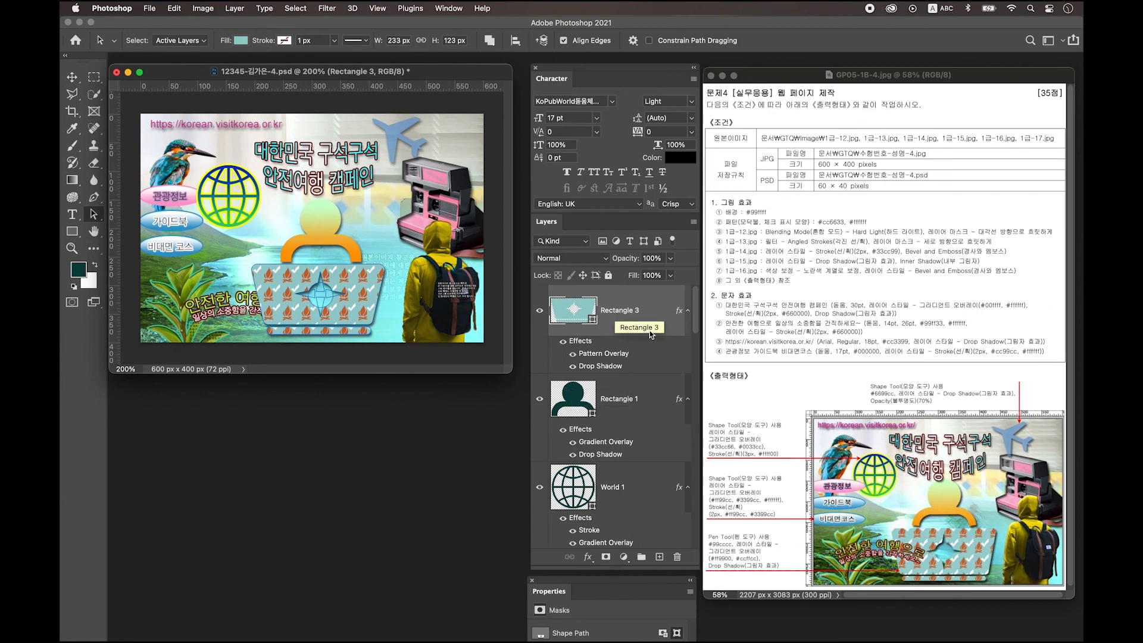
Step: Move World 1 down and bring the text layers to the top, nudging the headline
{"action": "left_click", "coordinate": [72, 77]}
{"action": "left_click", "coordinate": [237, 201]}
{"action": "key", "text": "super+["}
{"action": "key", "text": "super+["}
{"action": "key", "text": "super+["}
{"action": "key", "text": "super+["}
{"action": "key", "text": "super+["}
{"action": "key", "text": "super+["}
{"action": "key", "text": "super+["}
{"action": "key", "text": "super+["}
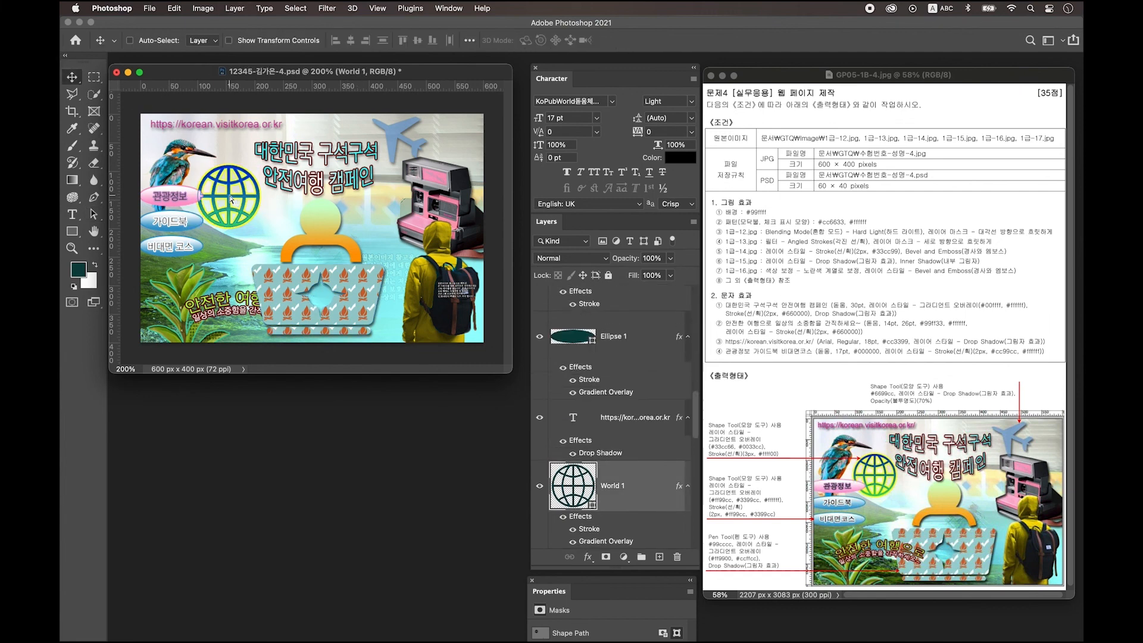
{"action": "left_click", "coordinate": [222, 300]}
{"action": "key", "text": "super+]"}
{"action": "key", "text": "super+shift+]"}
{"action": "left_click_drag", "start_coordinate": [311, 188], "coordinate": [315, 196], "text": "super"}
{"action": "key", "text": "super+shift+]"}
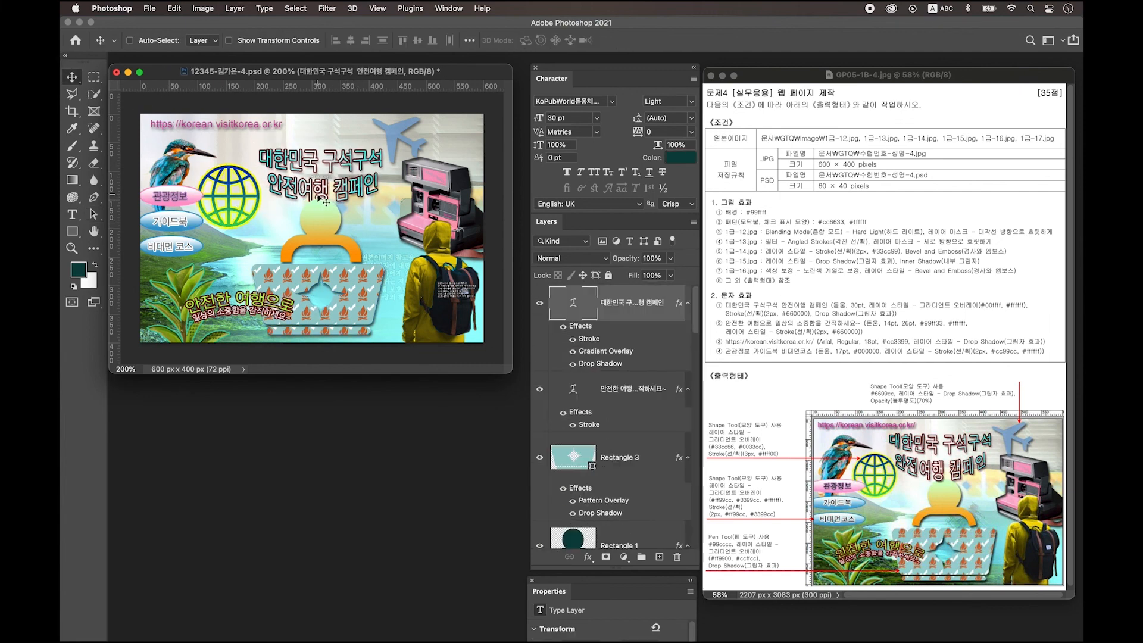
Step: Reposition and resize the camera image with Free Transform
{"action": "left_click", "coordinate": [436, 205], "text": "super"}
{"action": "key", "text": "super+t"}
{"action": "left_click_drag", "start_coordinate": [491, 259], "coordinate": [495, 261]}
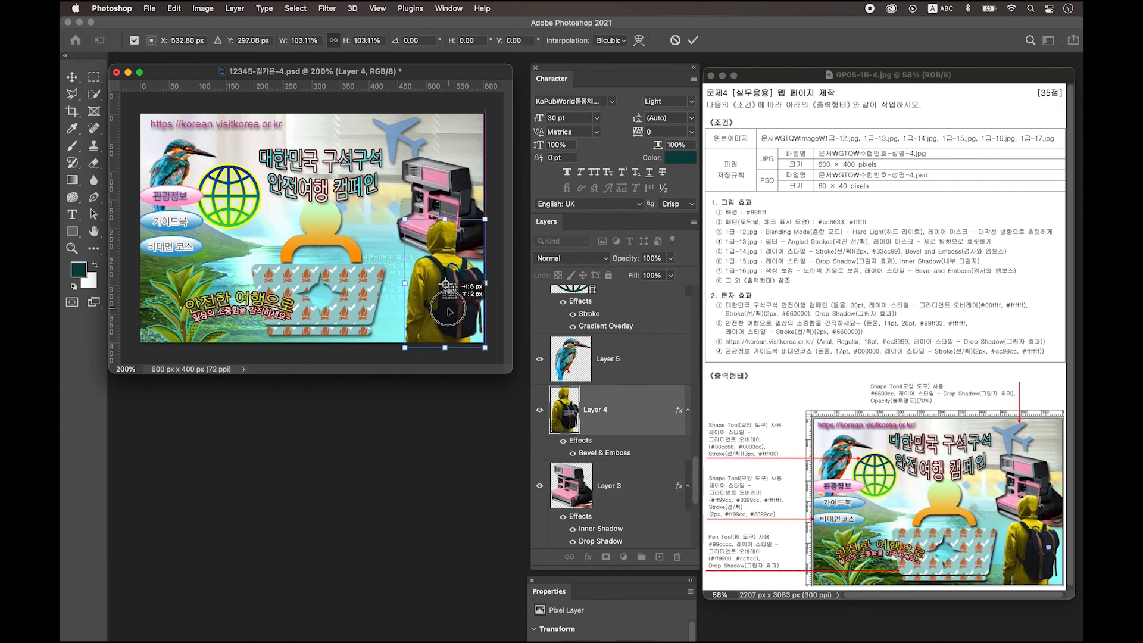
{"action": "left_click", "coordinate": [444, 187]}
{"action": "key", "text": "super+t"}
{"action": "double_click", "coordinate": [444, 188]}
Step: Move, shrink and tilt the airplane about -15°, then nudge the curved slogan up-left
{"action": "left_click_drag", "start_coordinate": [408, 143], "coordinate": [437, 125]}
{"action": "key", "text": "super+t"}
{"action": "left_click_drag", "start_coordinate": [452, 179], "coordinate": [459, 167]}
{"action": "key", "text": "Return"}
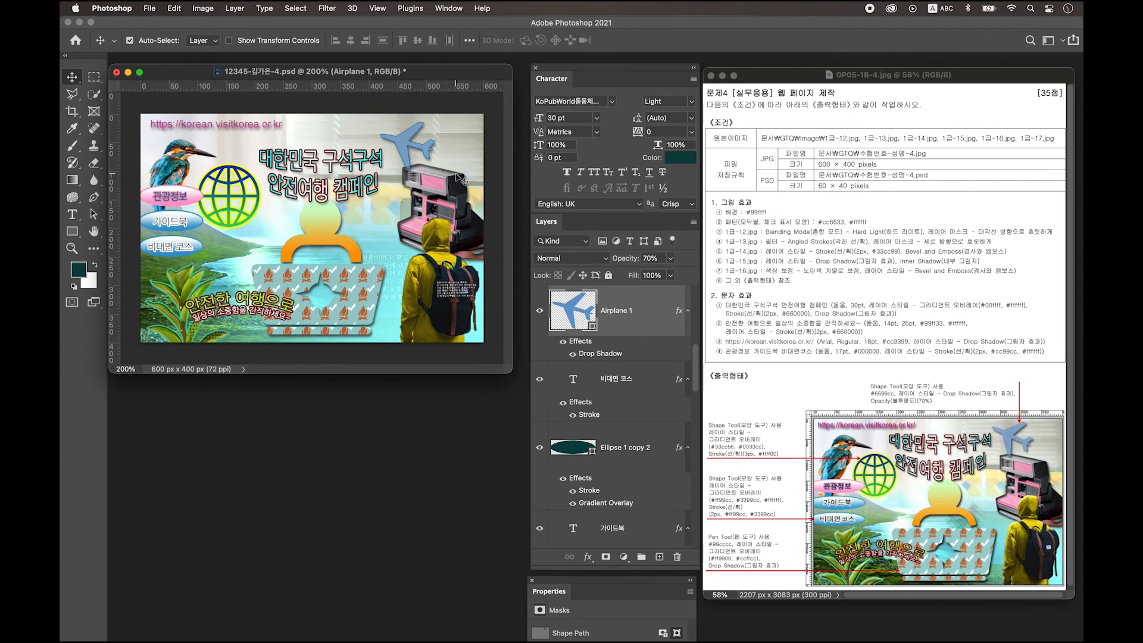
{"action": "left_click_drag", "start_coordinate": [215, 303], "coordinate": [212, 290]}
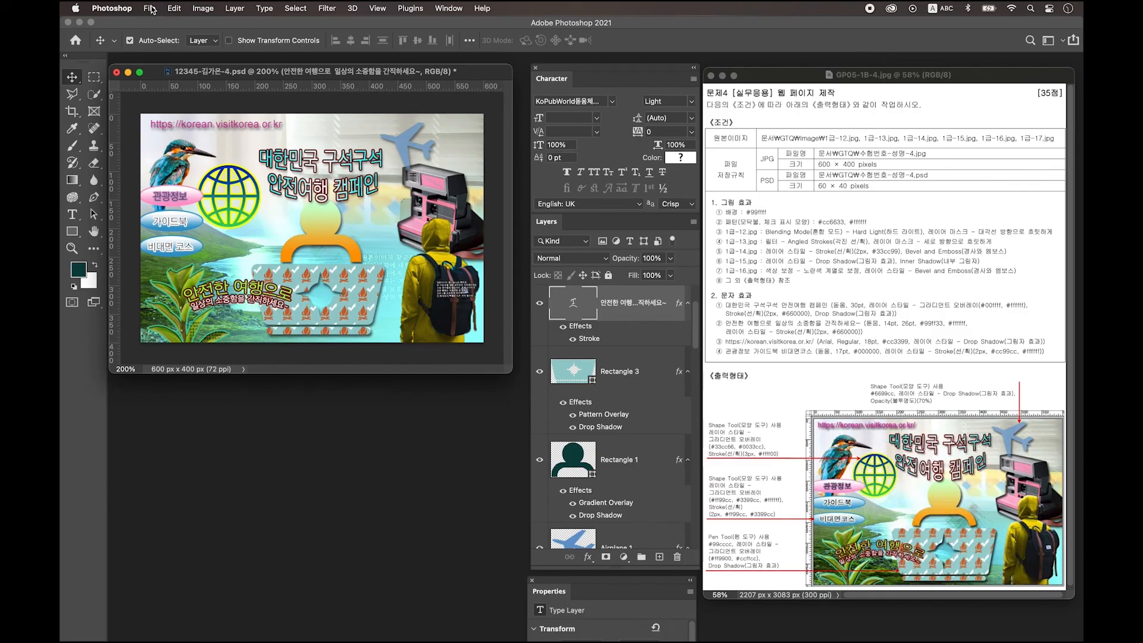
Step: Save a JPEG copy of the 600 × 400 composite at Maximum quality 12
{"action": "left_click", "coordinate": [150, 8]}
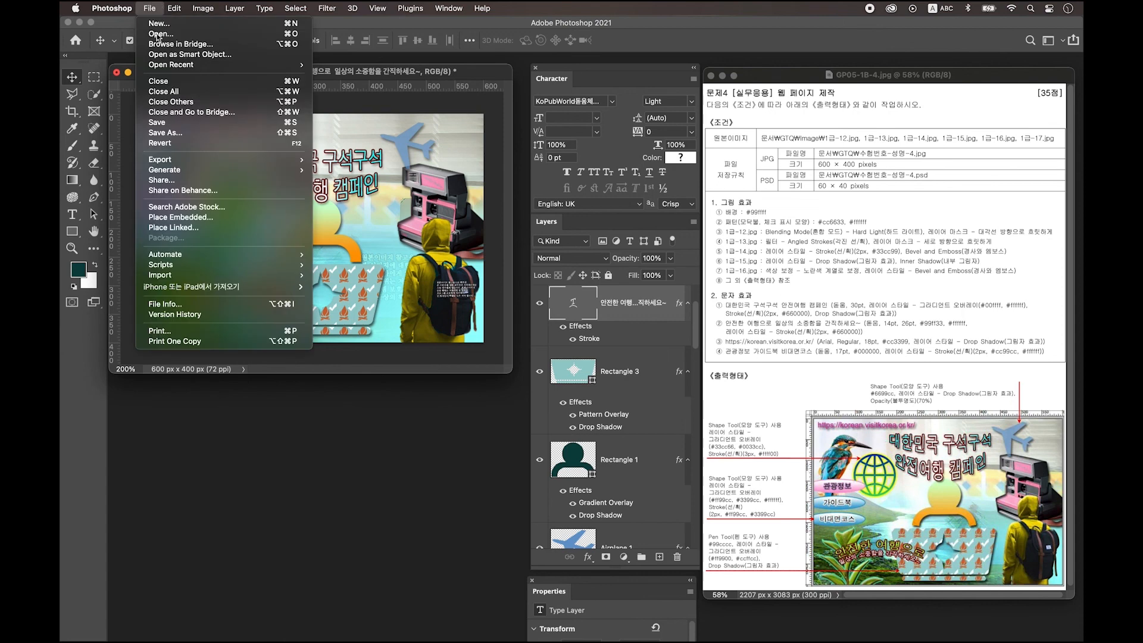
{"action": "left_click", "coordinate": [166, 132]}
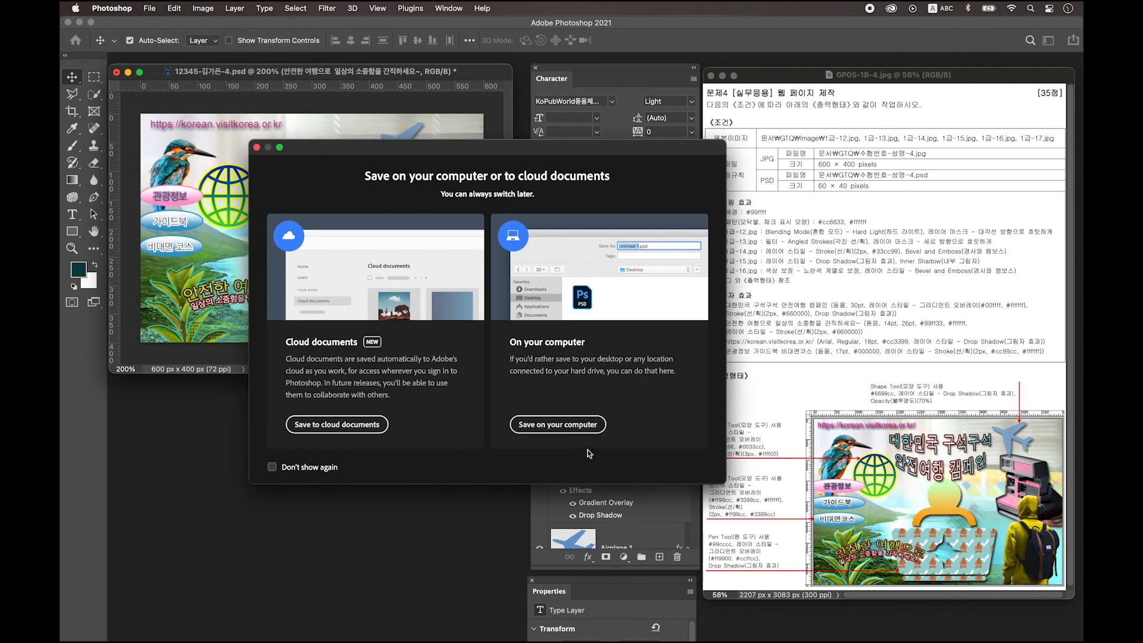
{"action": "left_click", "coordinate": [596, 429]}
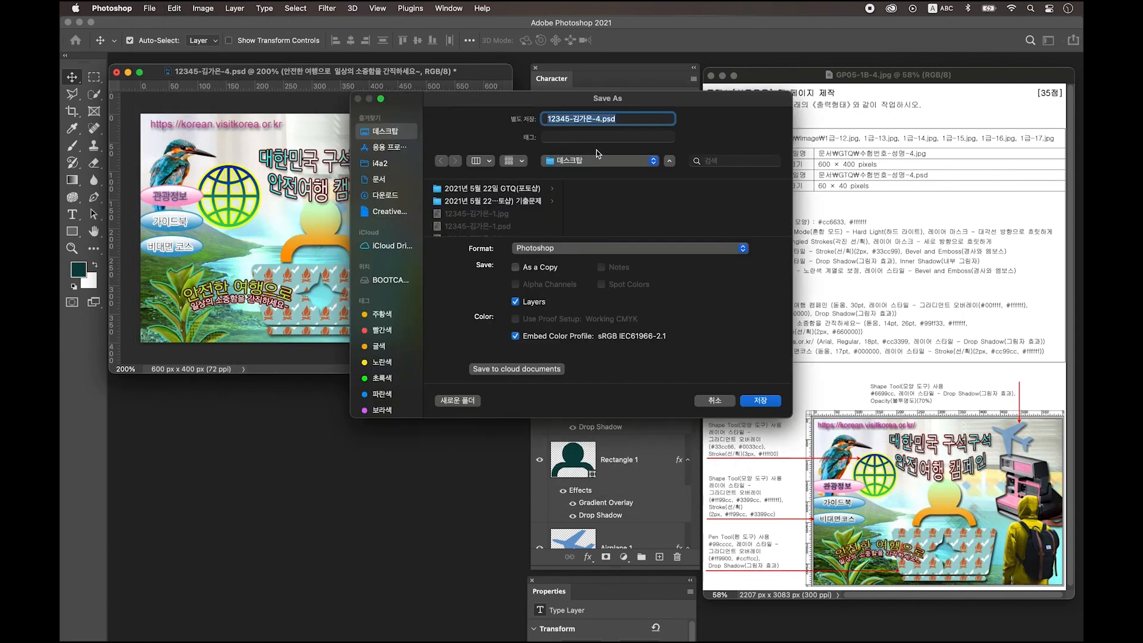
{"action": "left_click", "coordinate": [569, 250]}
{"action": "left_click", "coordinate": [570, 334]}
{"action": "left_click", "coordinate": [763, 404]}
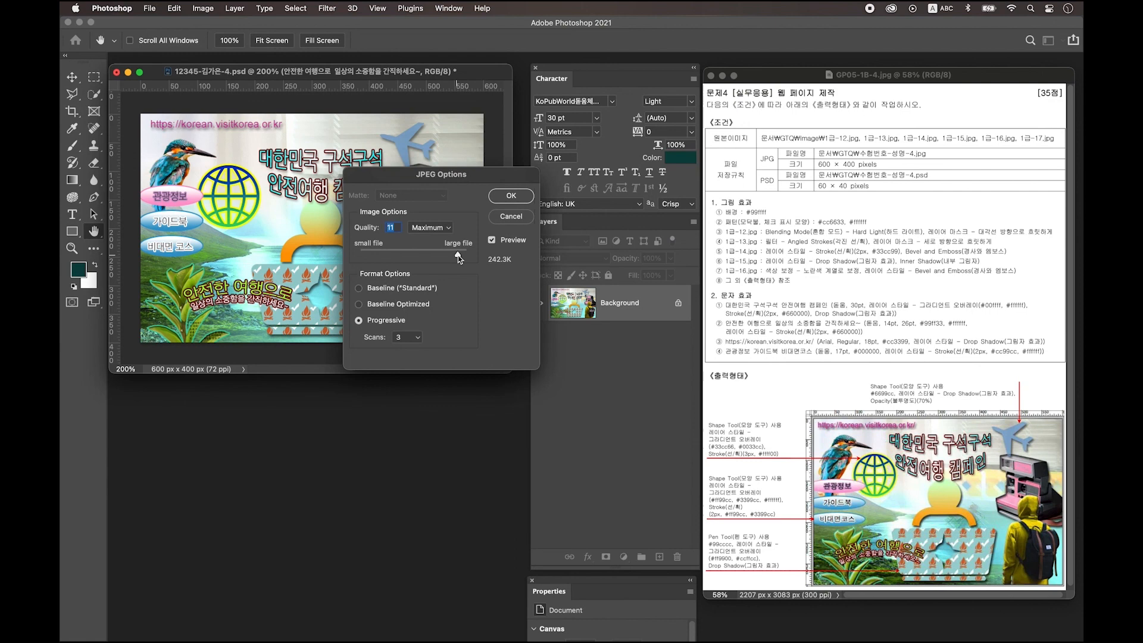
{"action": "left_click_drag", "start_coordinate": [459, 255], "coordinate": [468, 255]}
{"action": "left_click", "coordinate": [519, 199]}
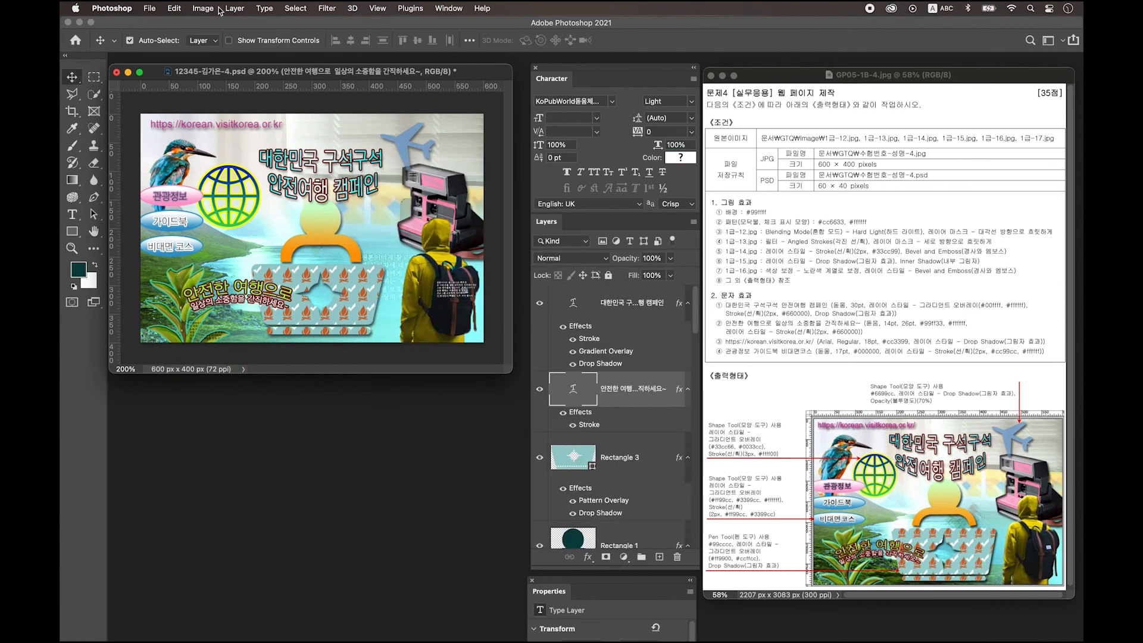
Step: Resize the image to 60 × 40 pixels
{"action": "left_click", "coordinate": [203, 8]}
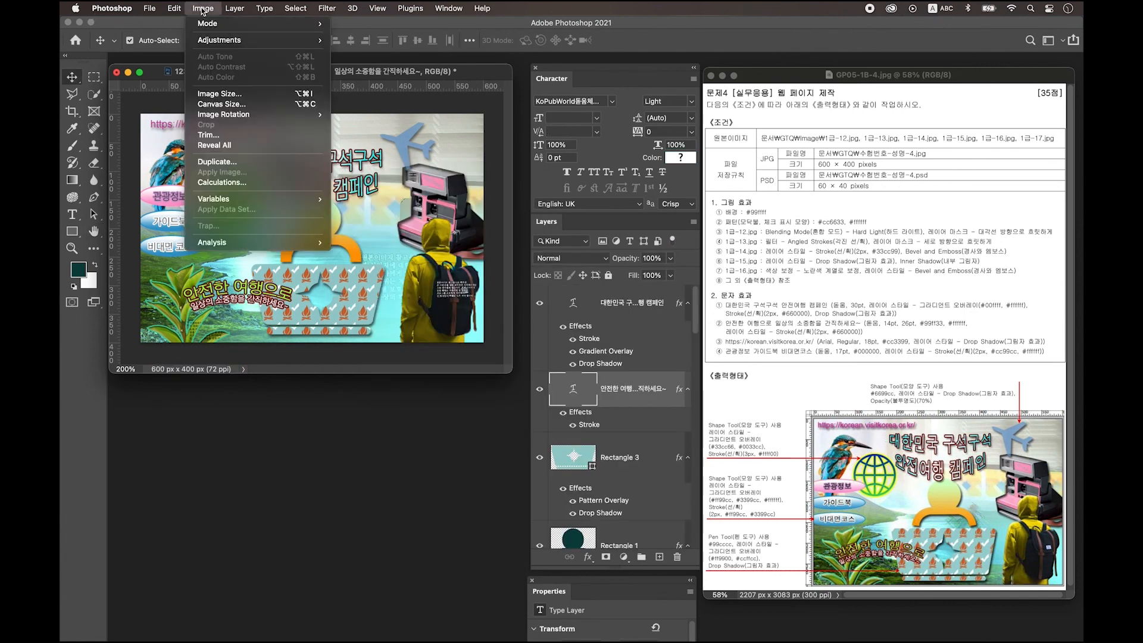
{"action": "left_click", "coordinate": [218, 93]}
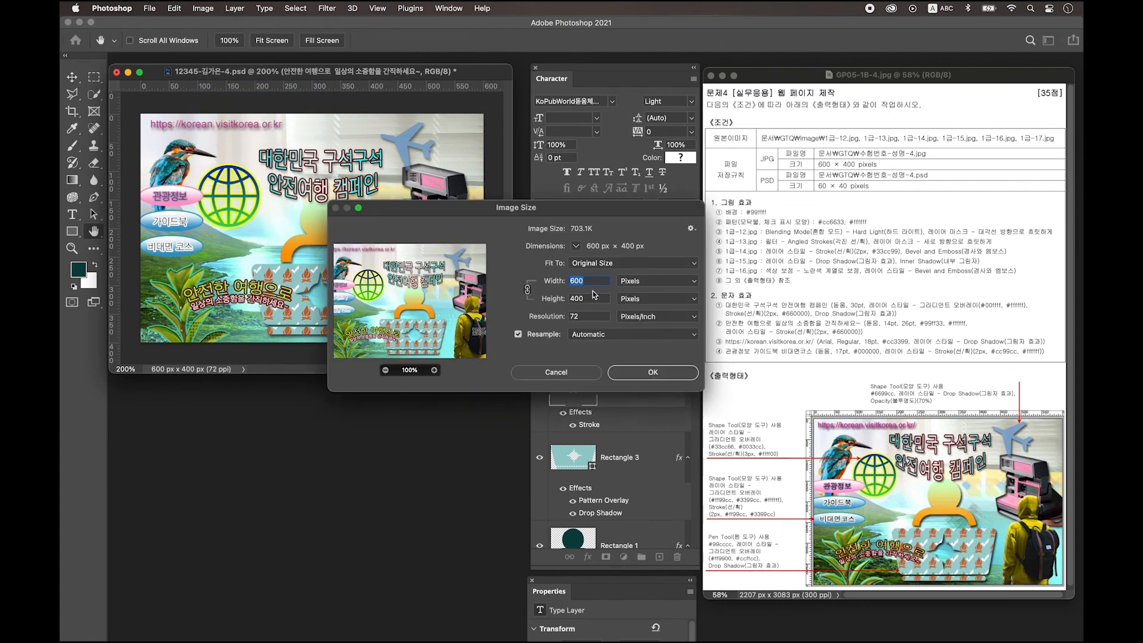
{"action": "type", "text": "60"}
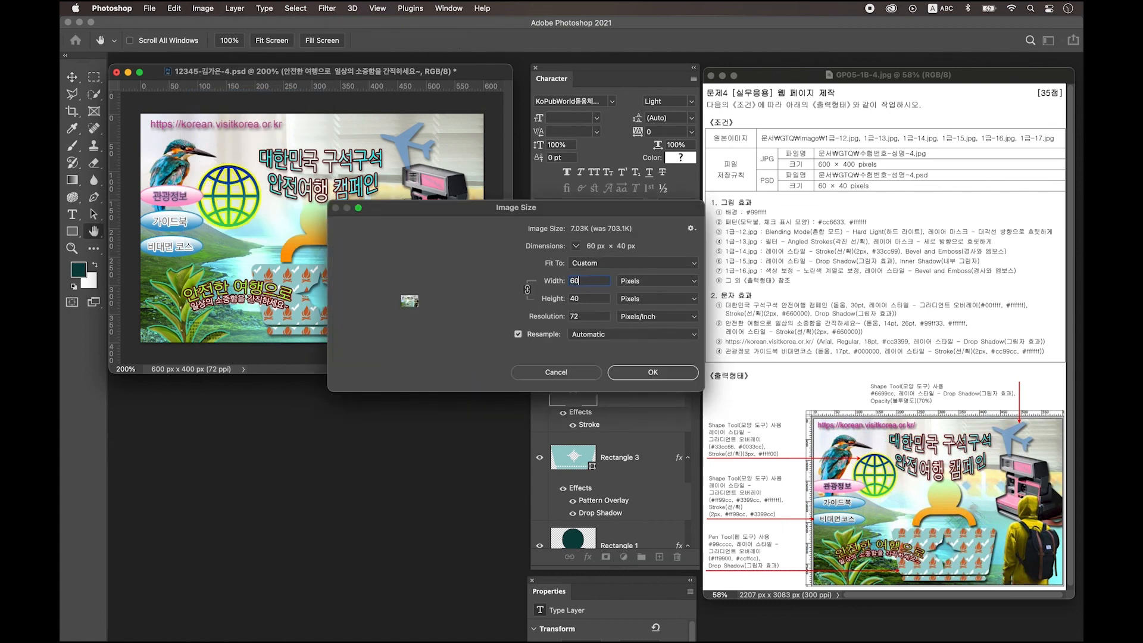
{"action": "left_click", "coordinate": [655, 373]}
Step: Save the resized document as a PSD with Maximize Compatibility on
{"action": "left_click", "coordinate": [149, 9]}
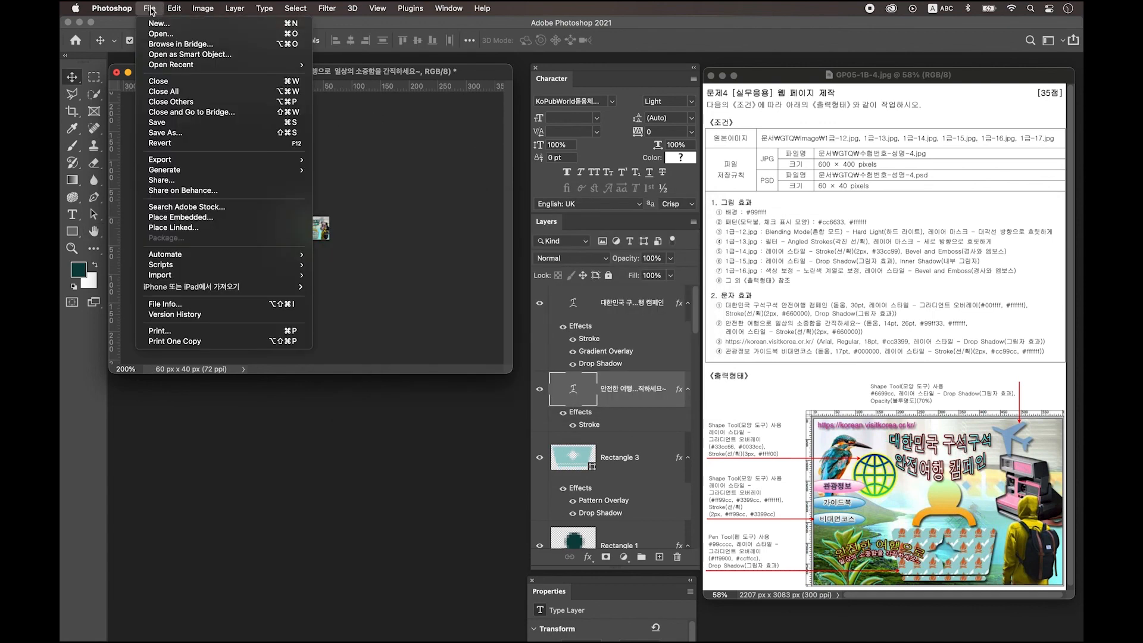
{"action": "left_click", "coordinate": [187, 123]}
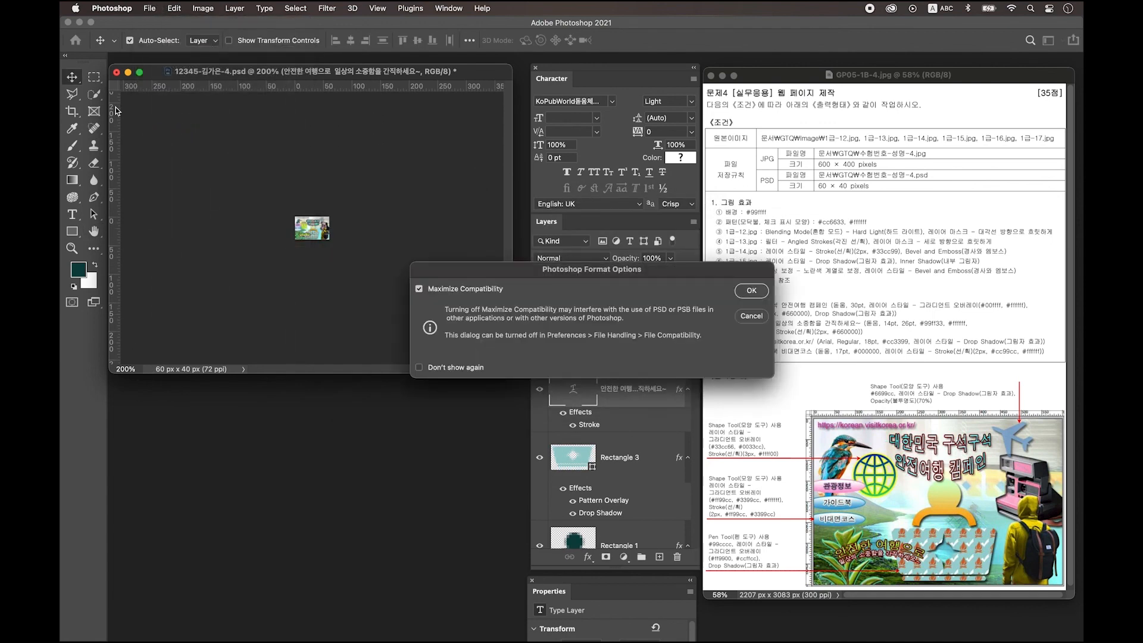
{"action": "left_click", "coordinate": [752, 291]}
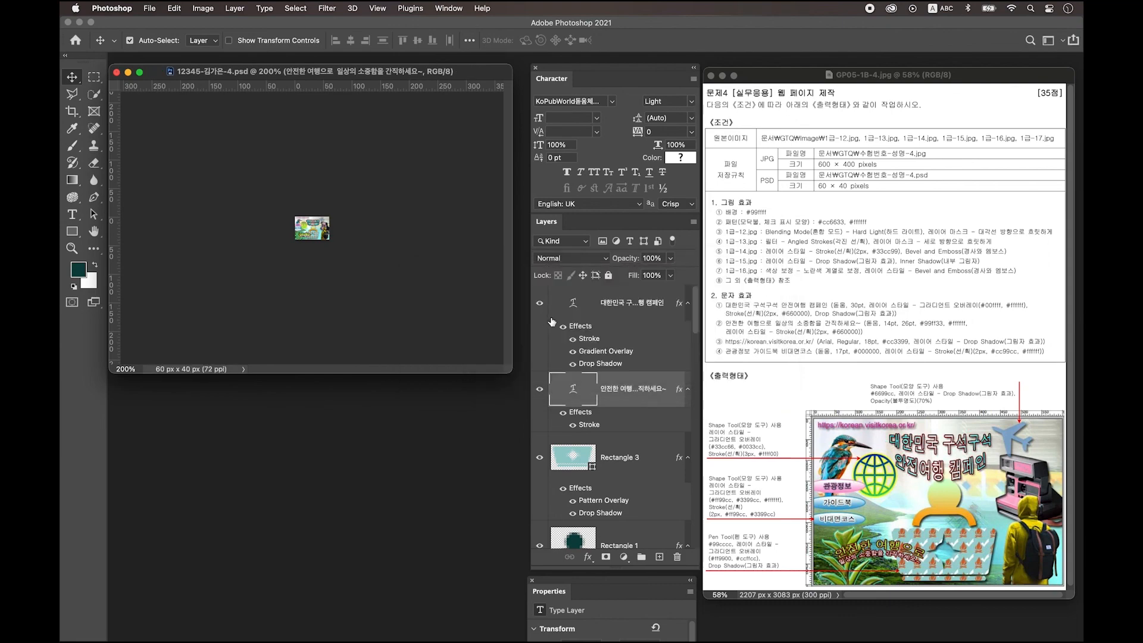